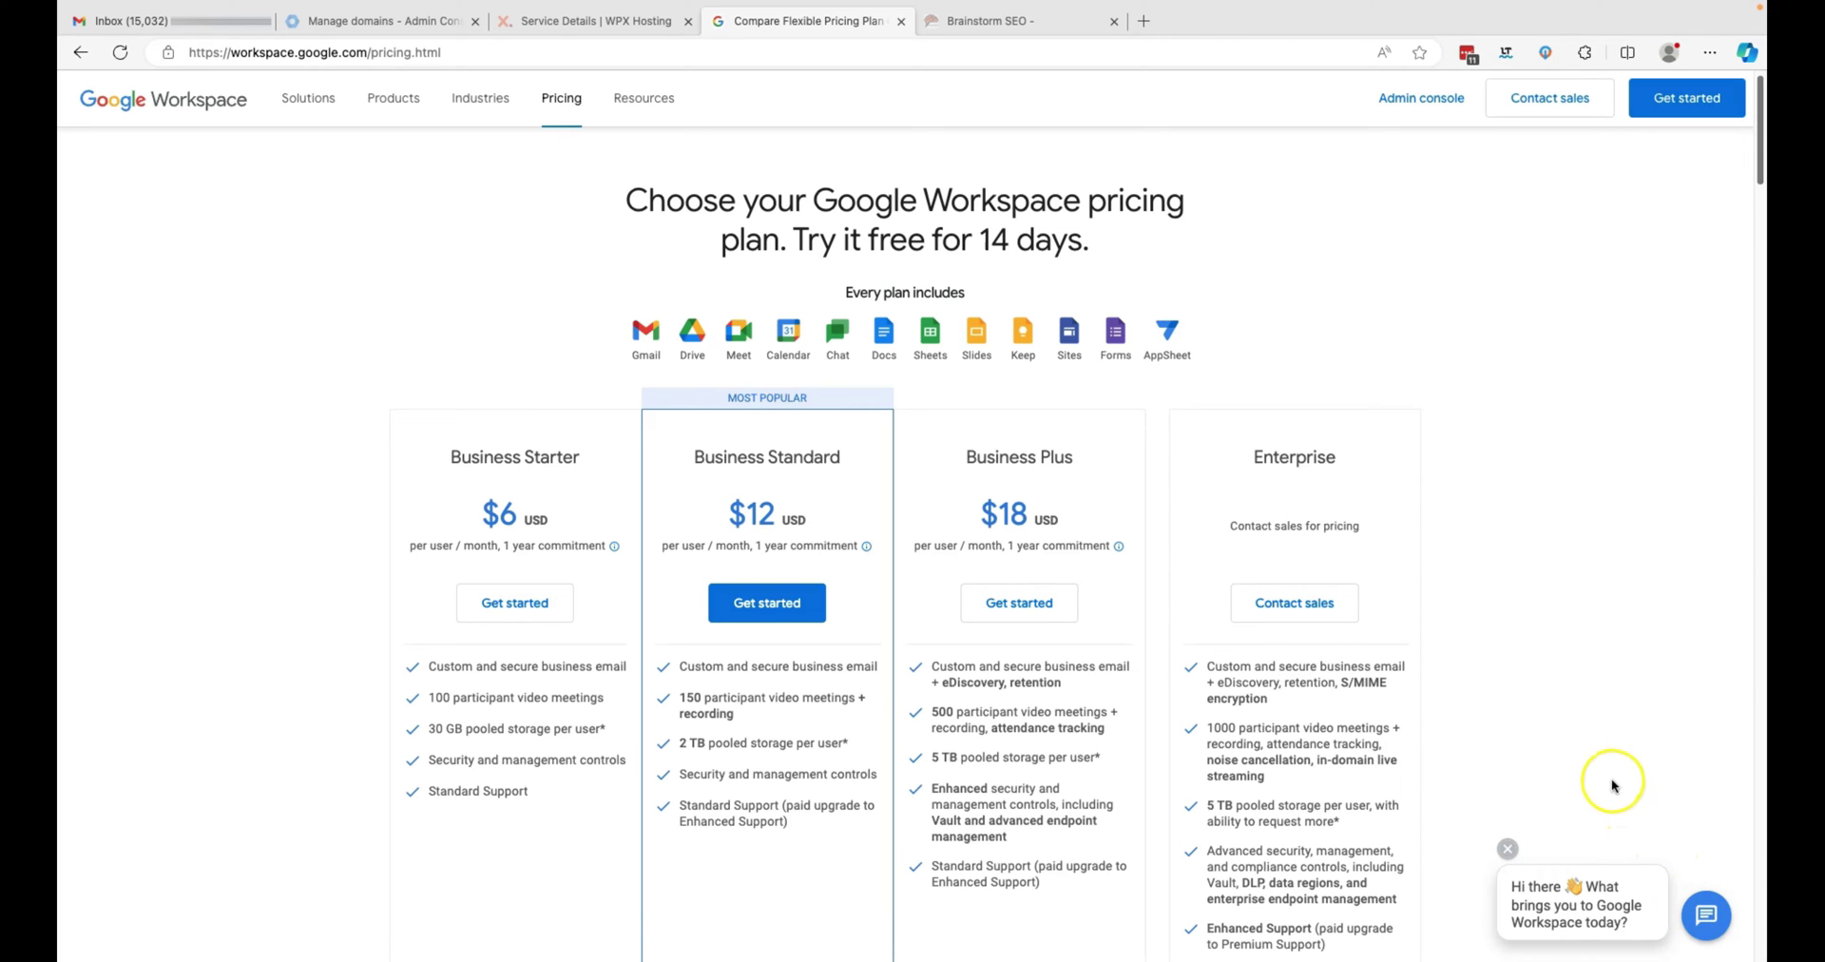
# - Look over the Brainstorm SEO site and Workspace pricing, then go back to the Admin Console domains tab
pyautogui.click(1055, 23)
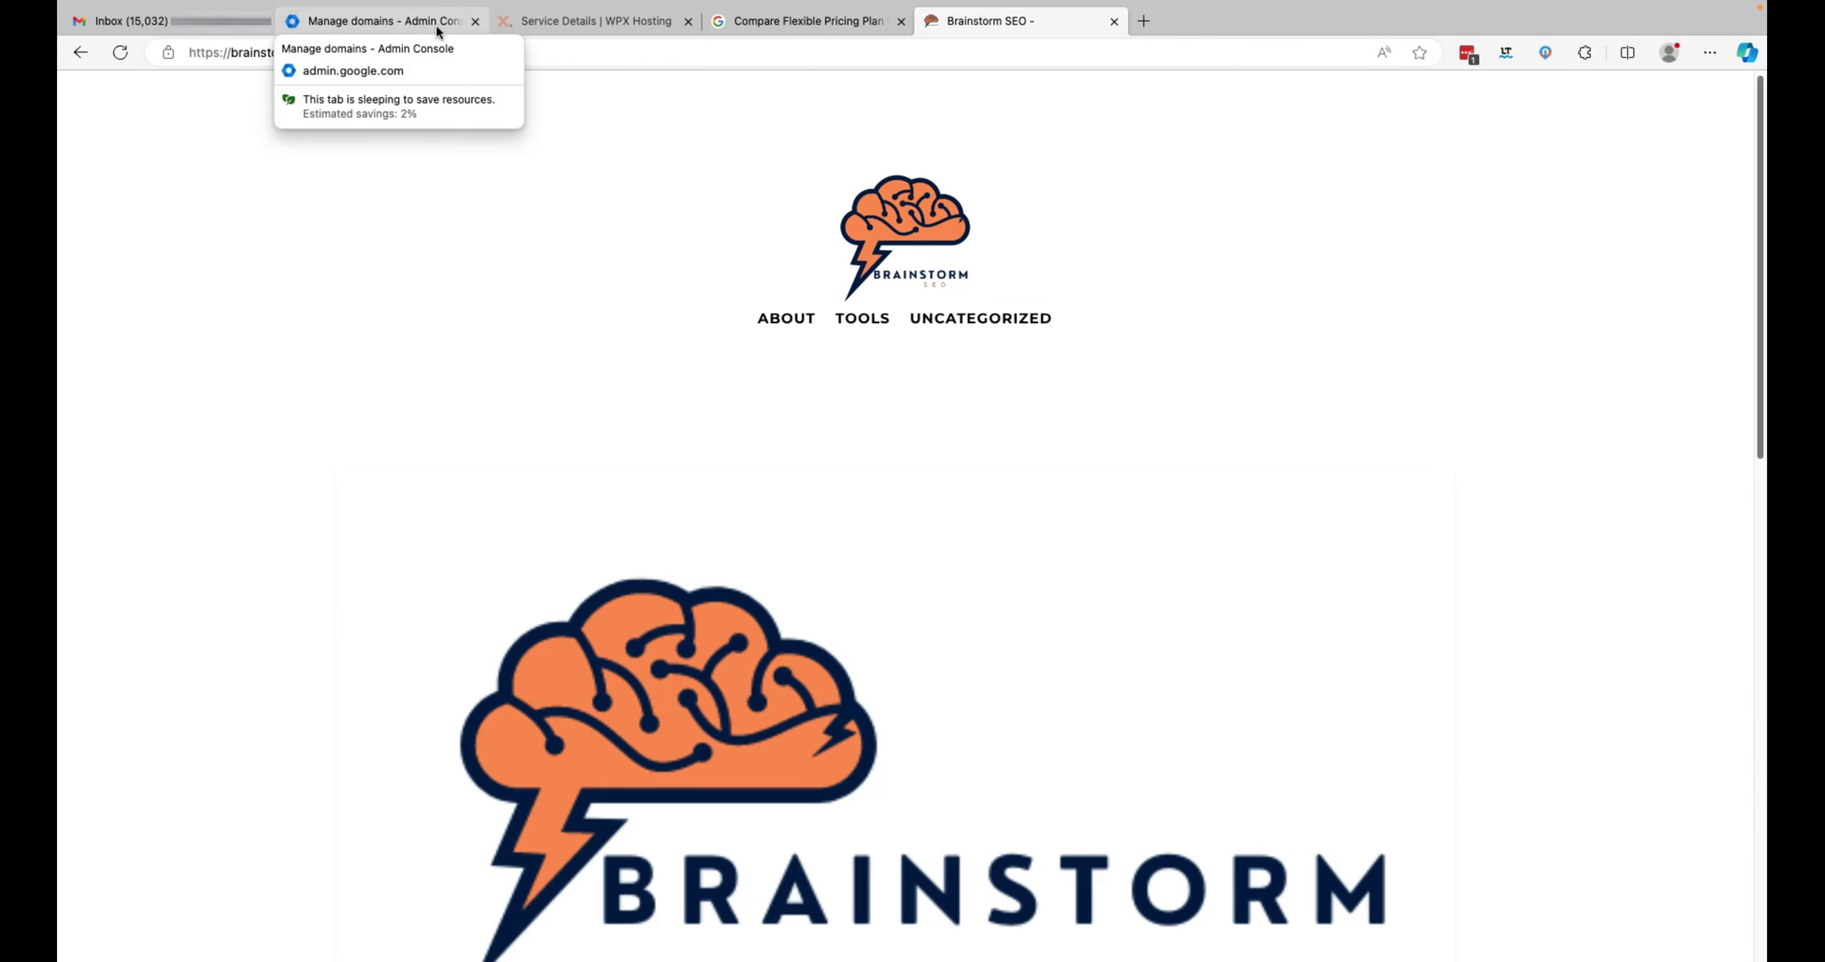
pyautogui.click(841, 21)
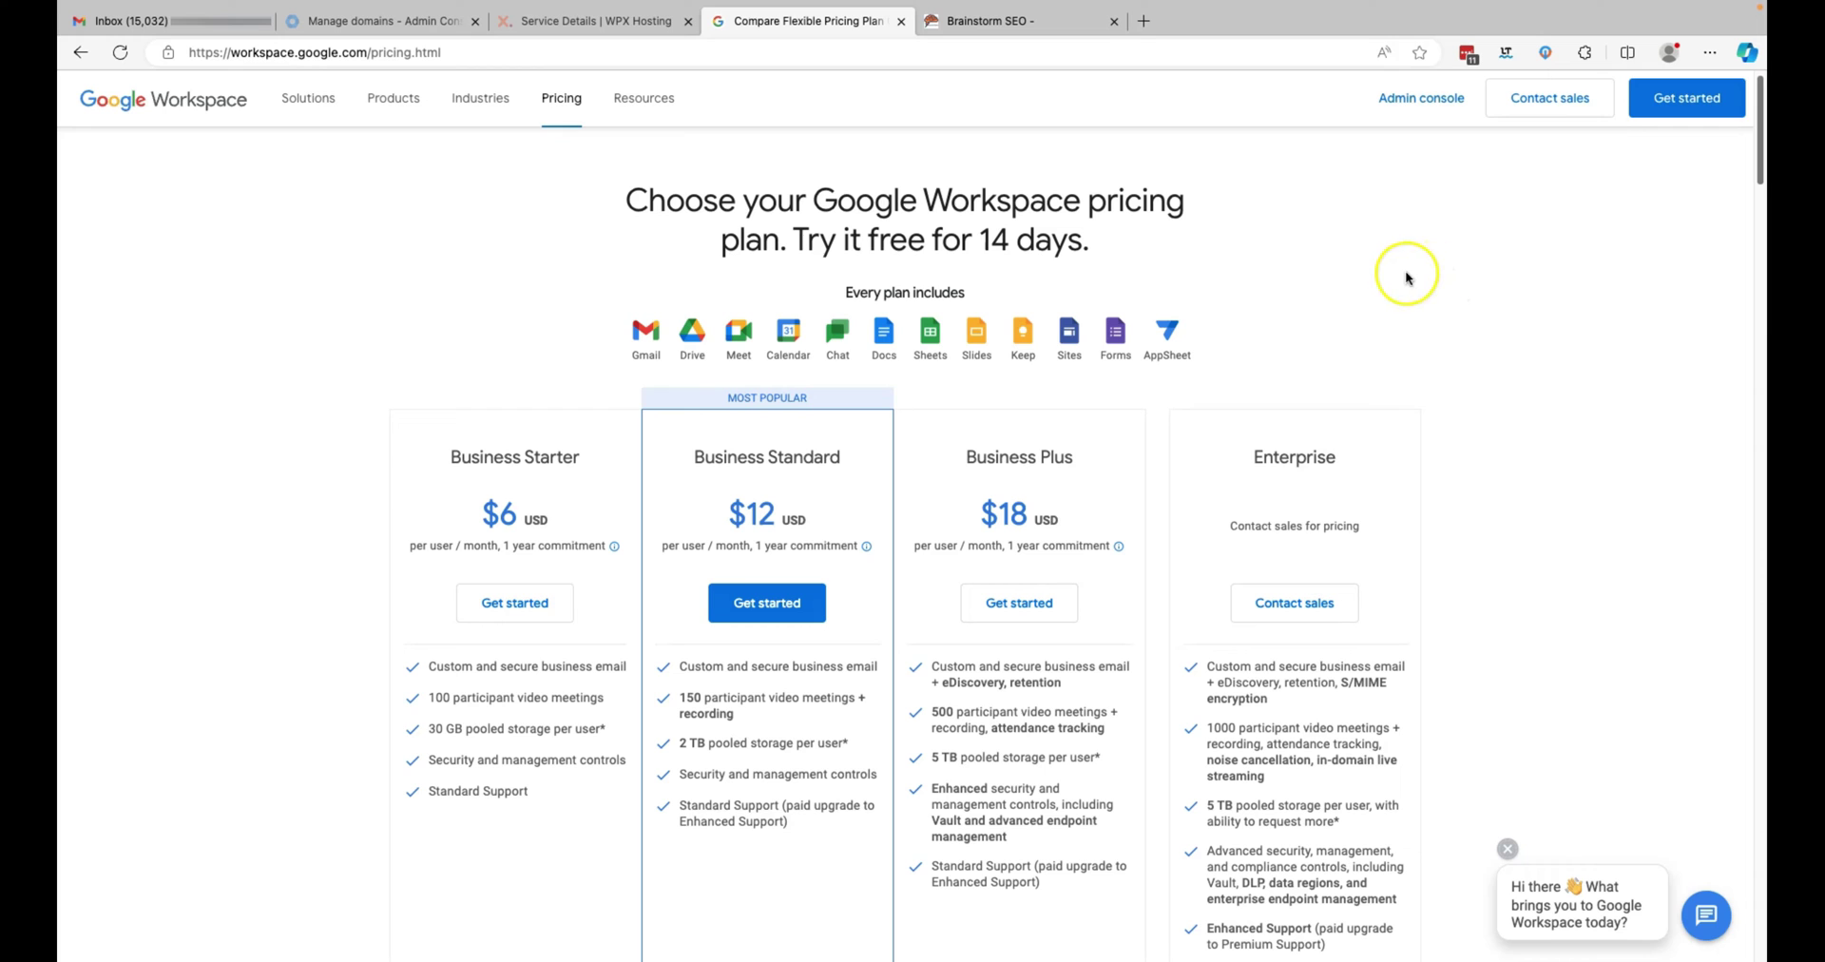
pyautogui.click(377, 23)
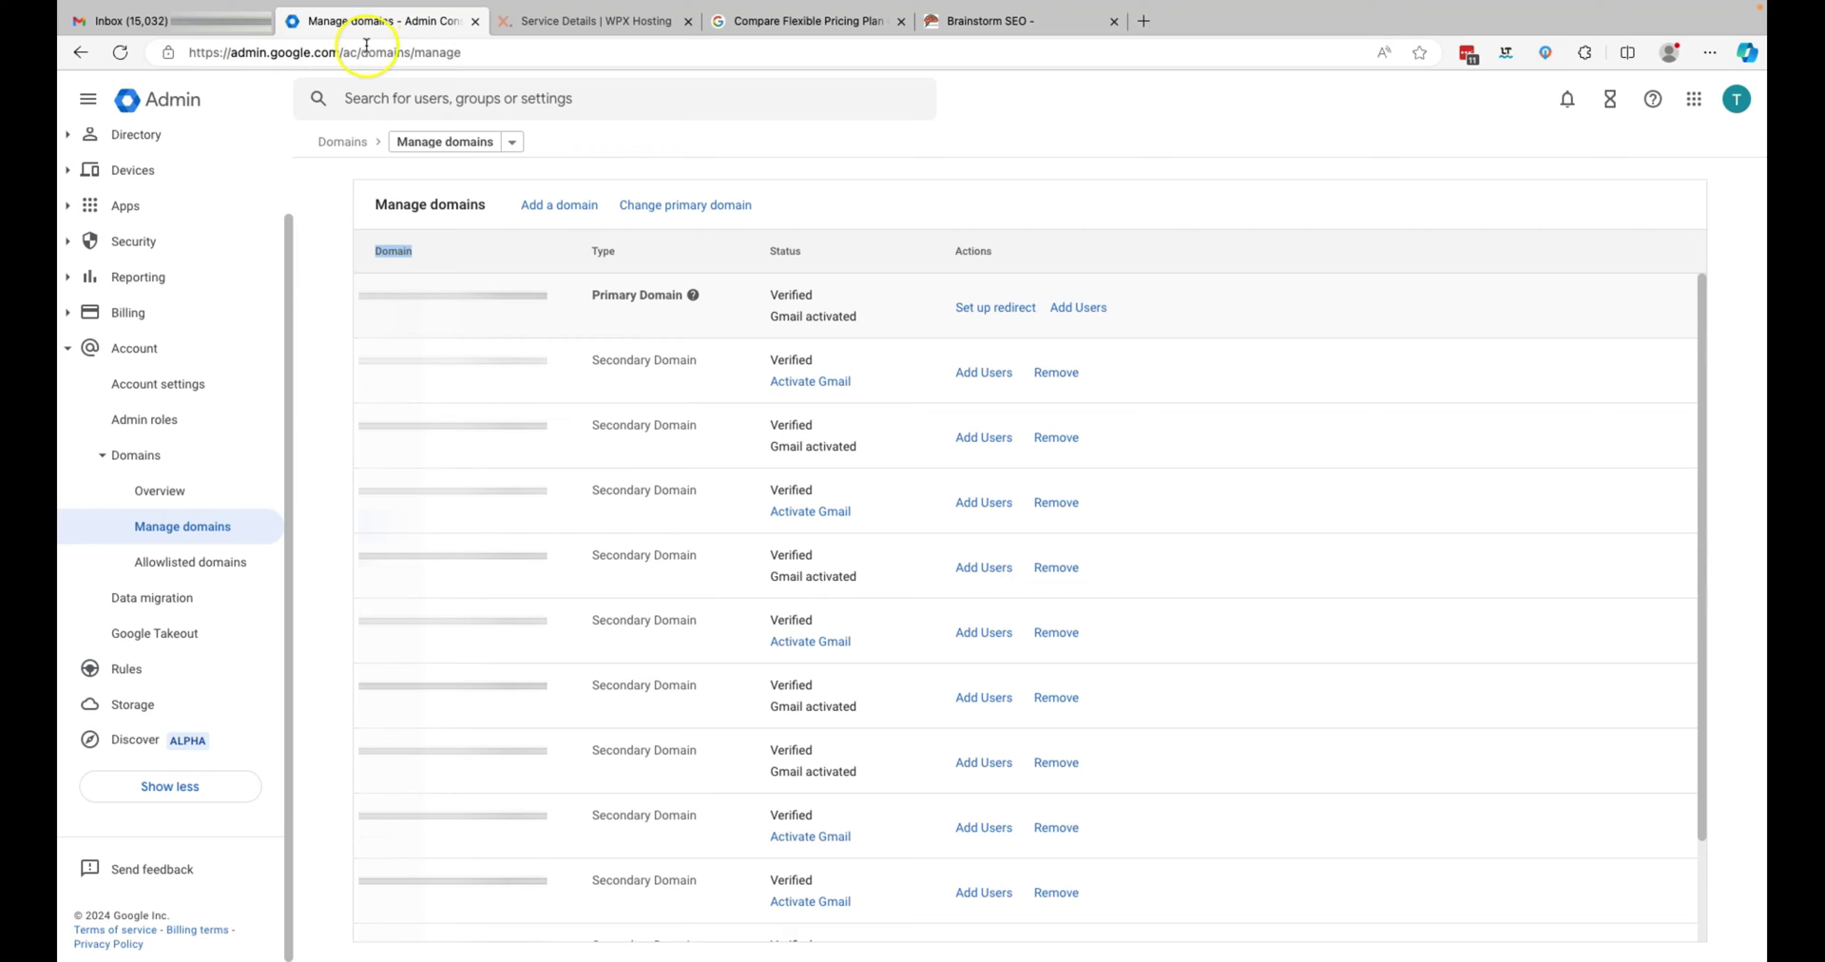
# - From Gmail's Google Account menu, launch the Admin console home in a new tab
pyautogui.click(209, 29)
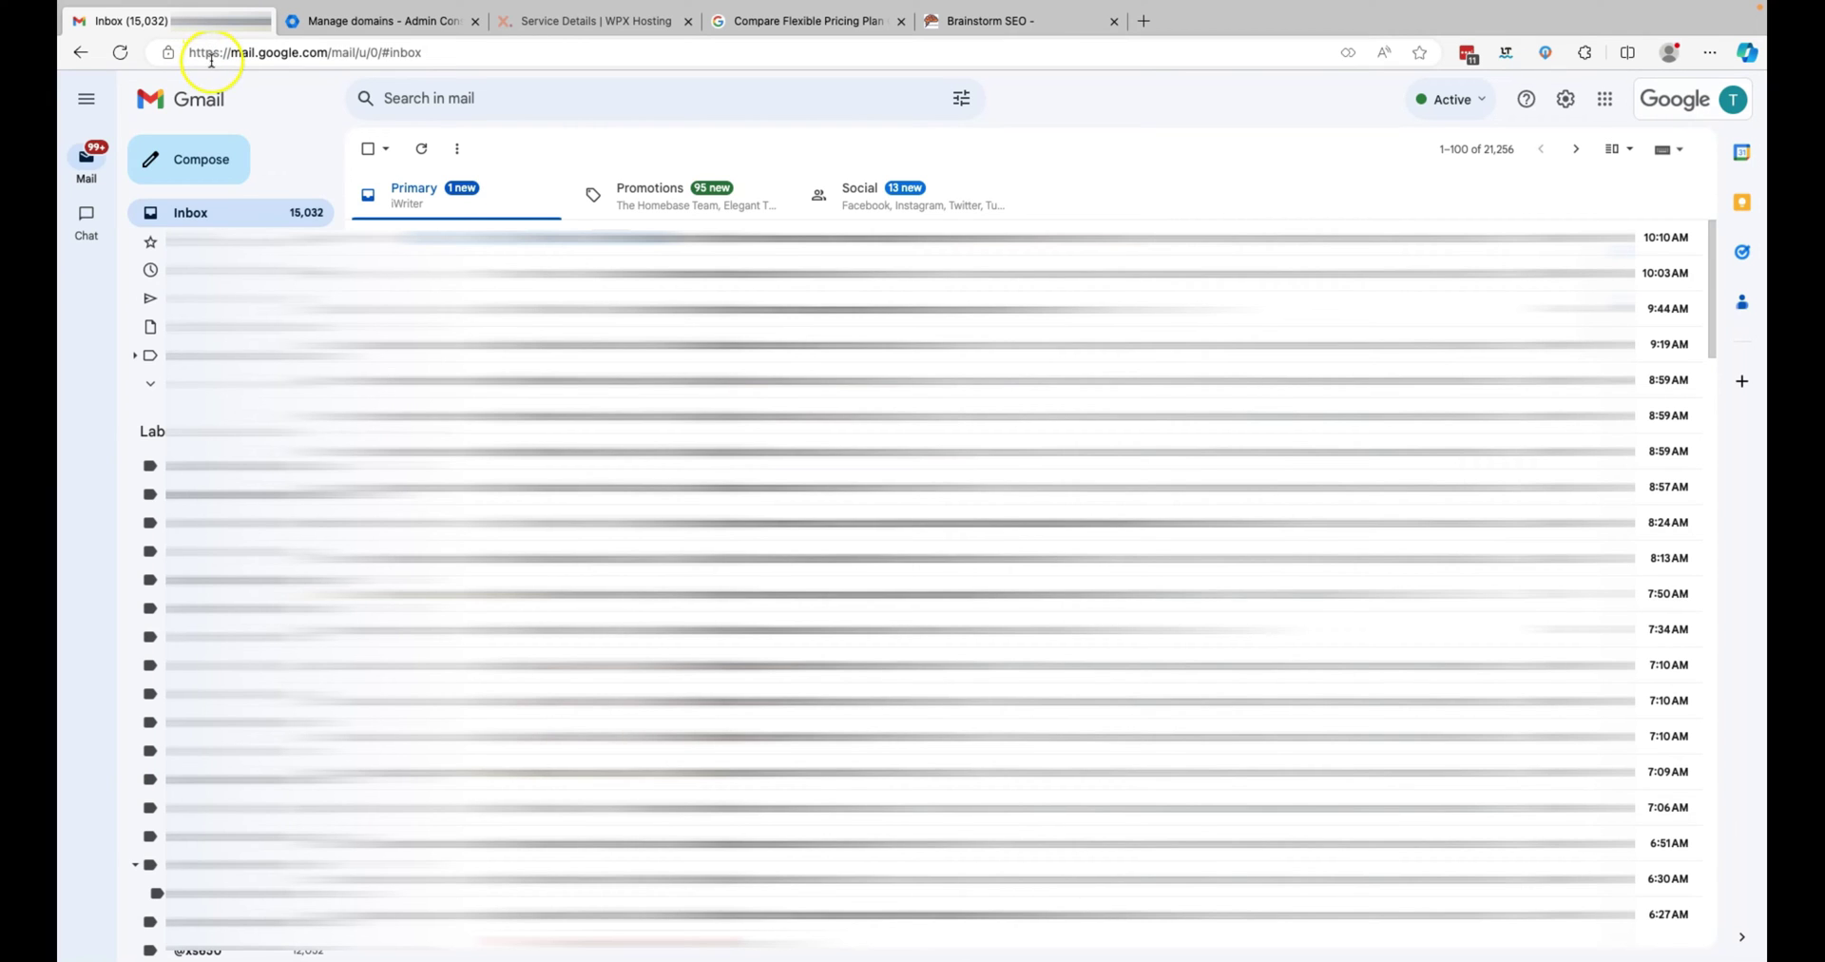
pyautogui.click(418, 193)
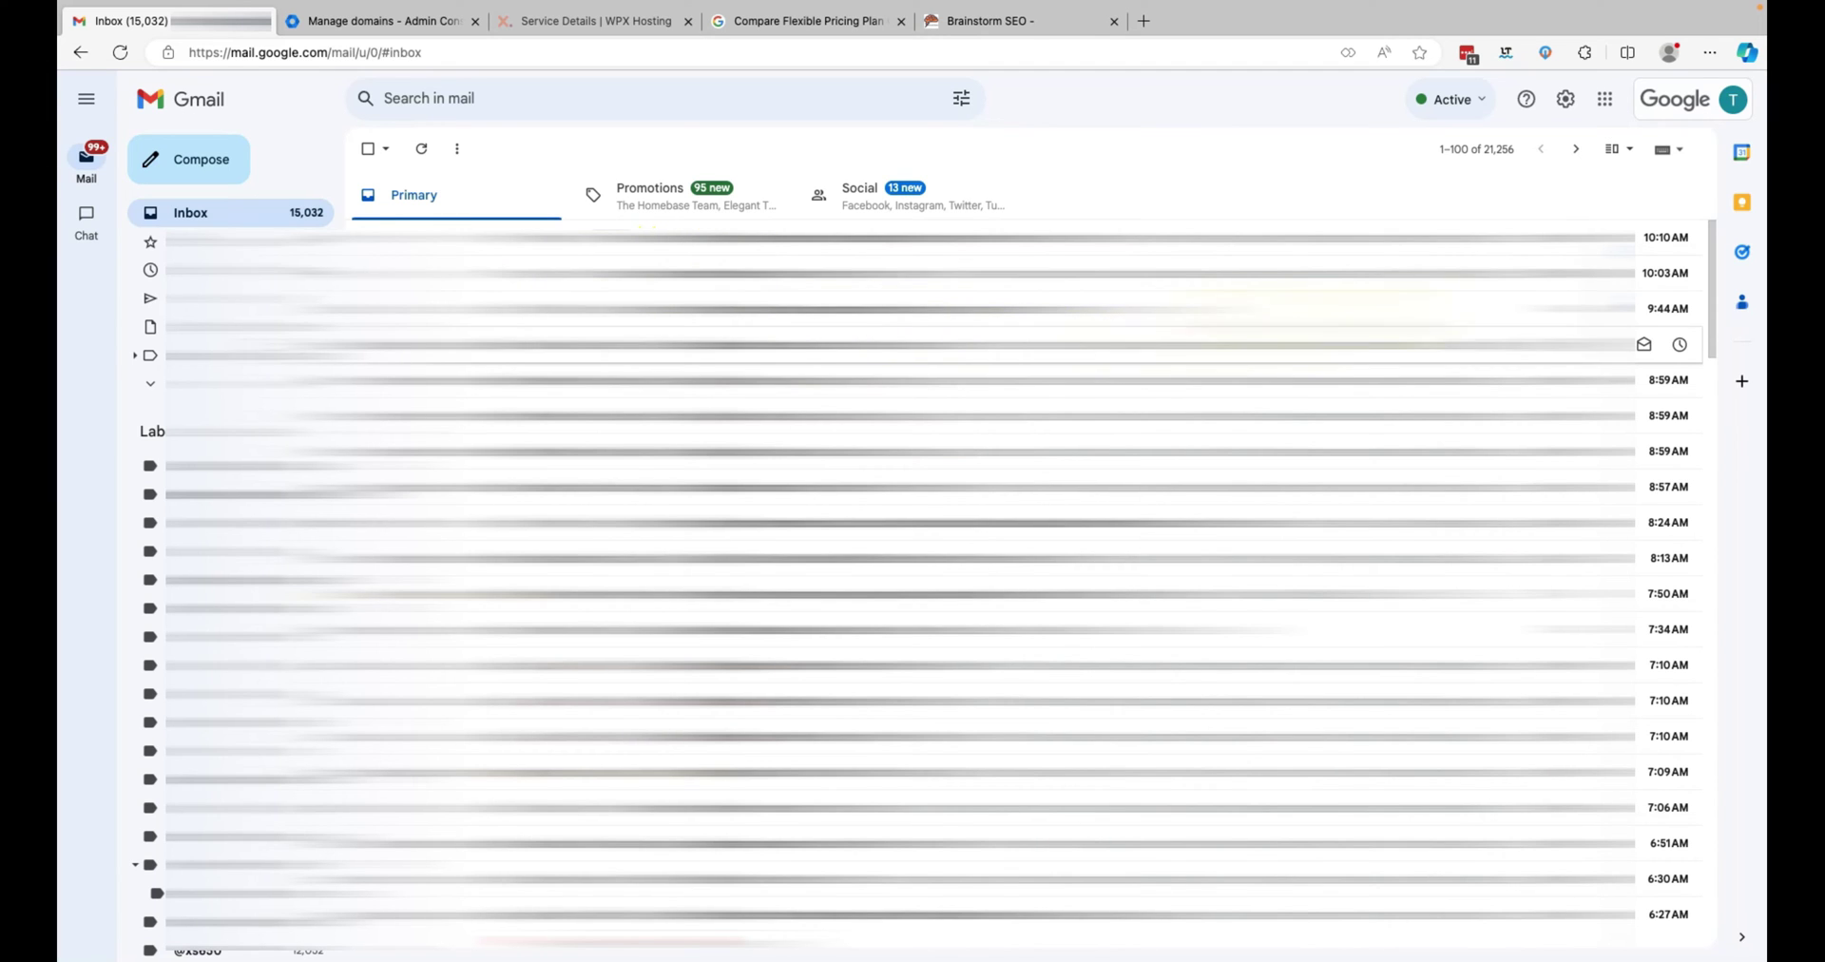
pyautogui.click(1701, 111)
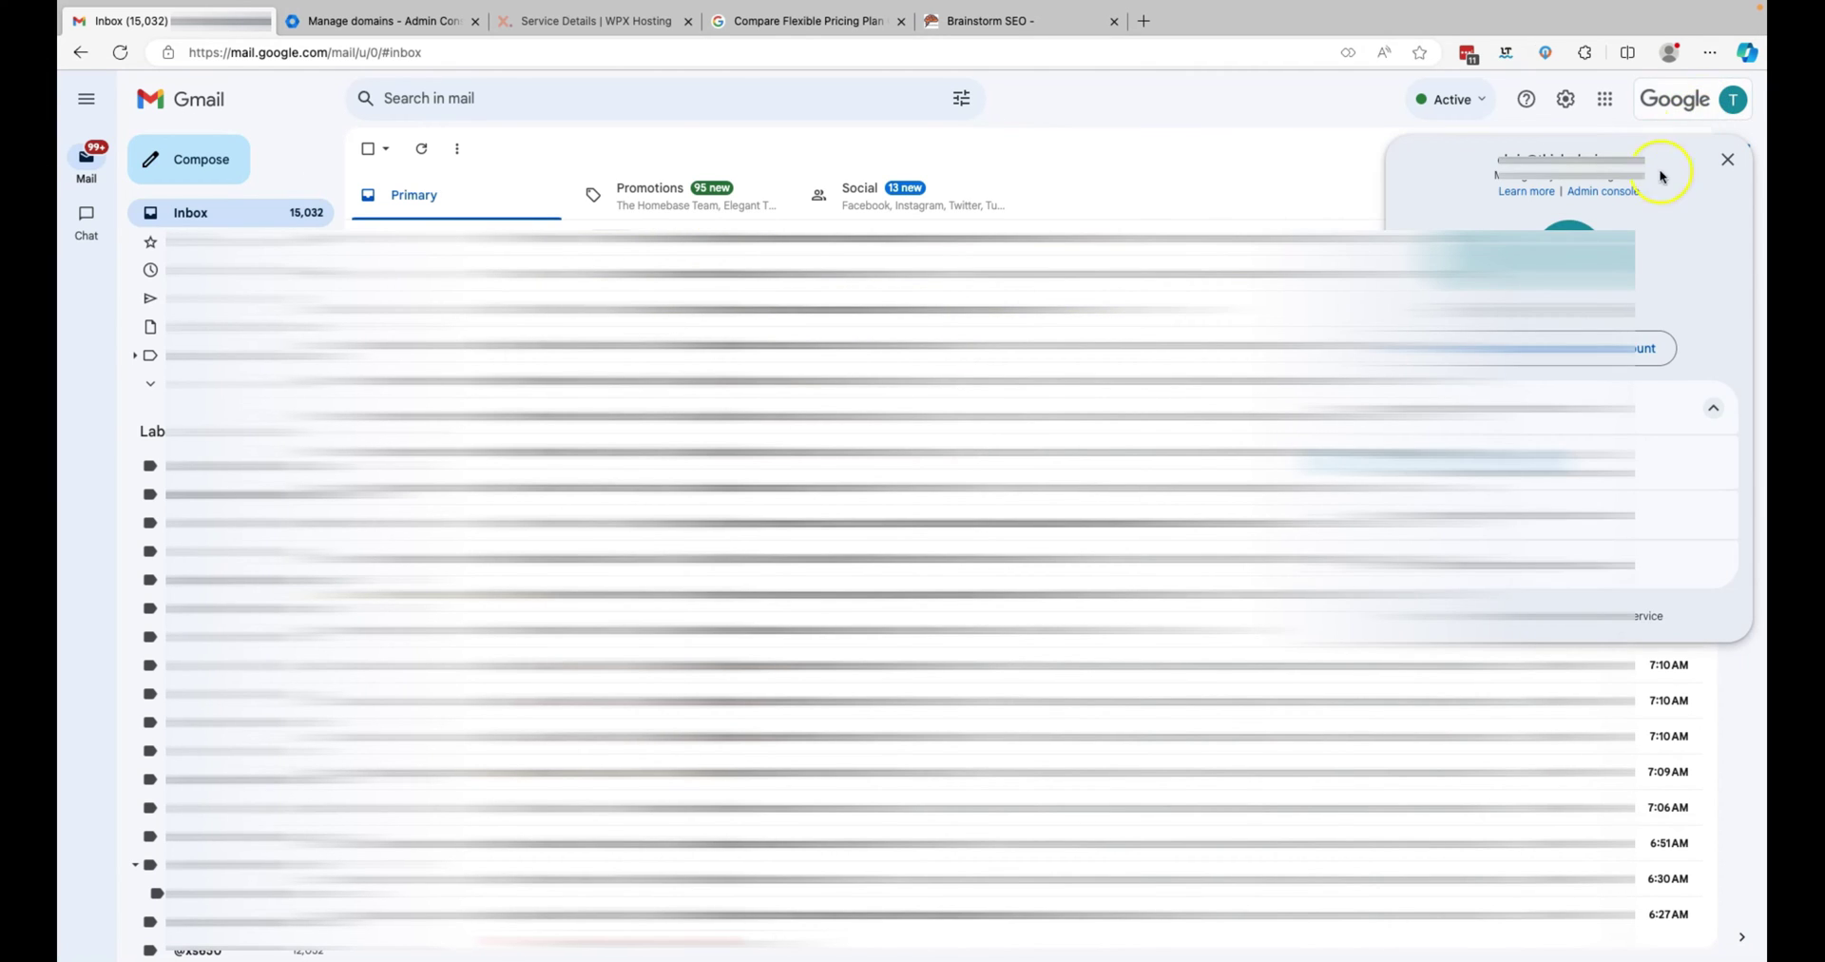
pyautogui.click(1600, 195)
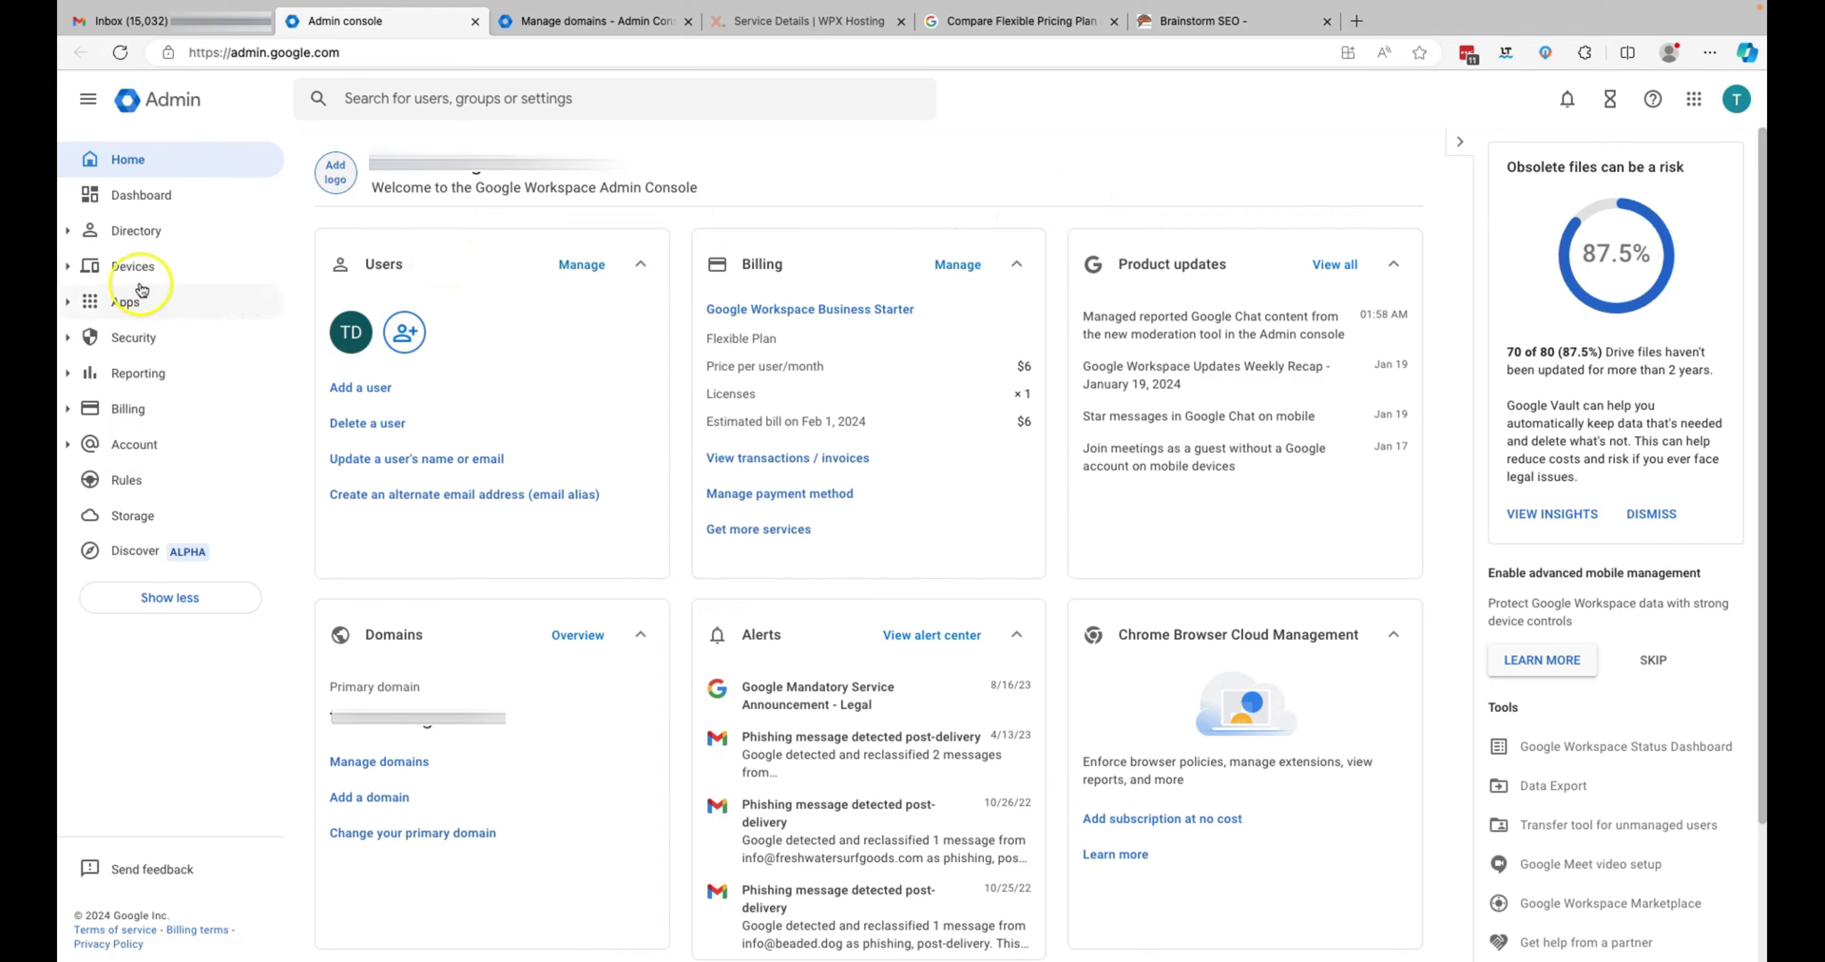
# - Go to Account > Domains > Manage domains, briefly checking the WPX DNS zone editor
pyautogui.click(81, 447)
pyautogui.click(137, 553)
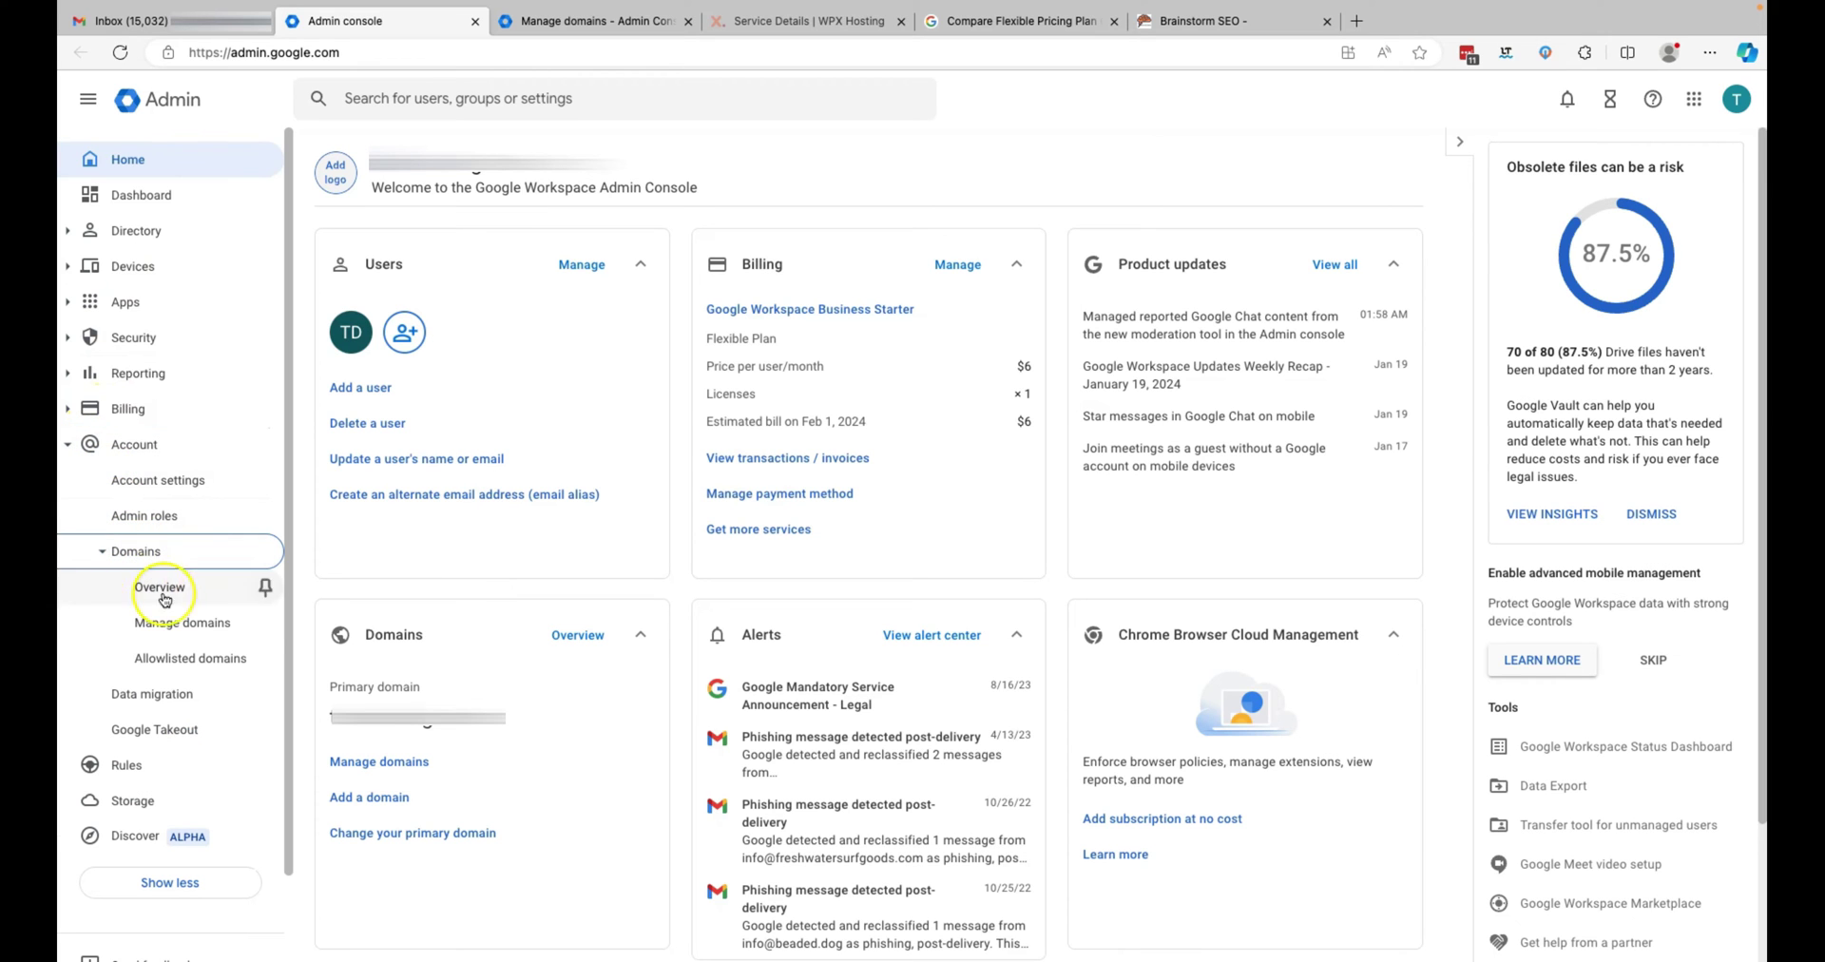
pyautogui.click(183, 623)
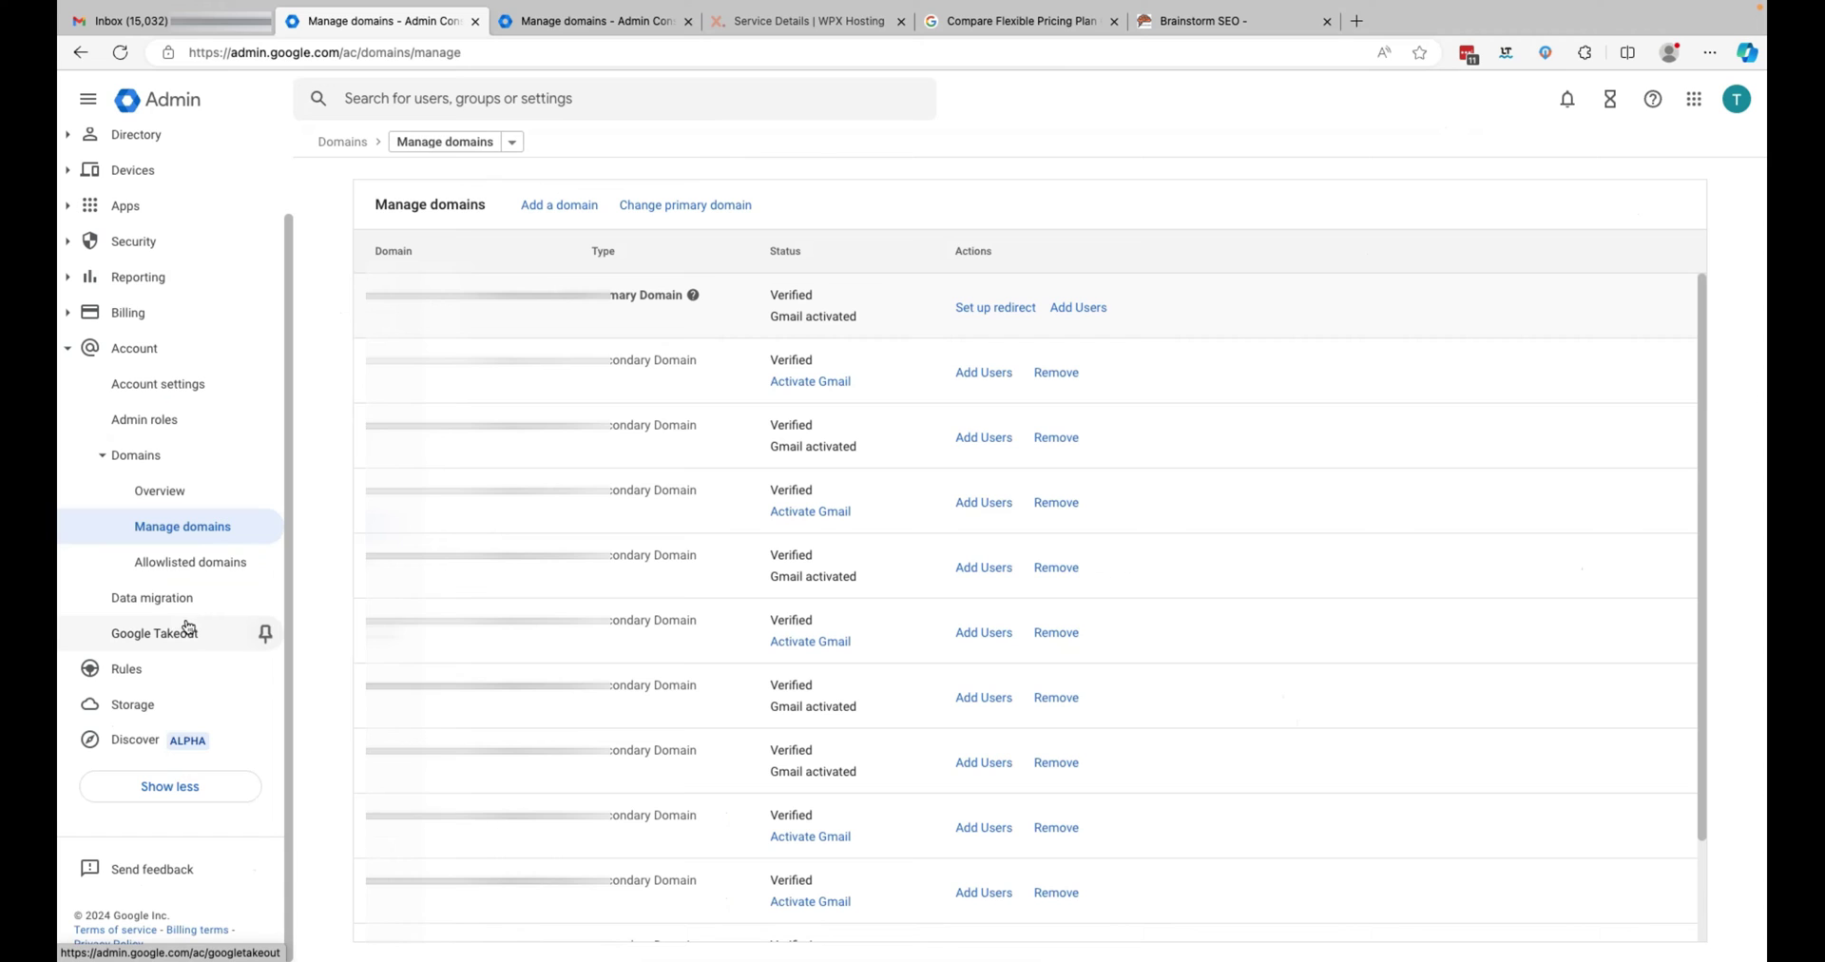
pyautogui.click(208, 625)
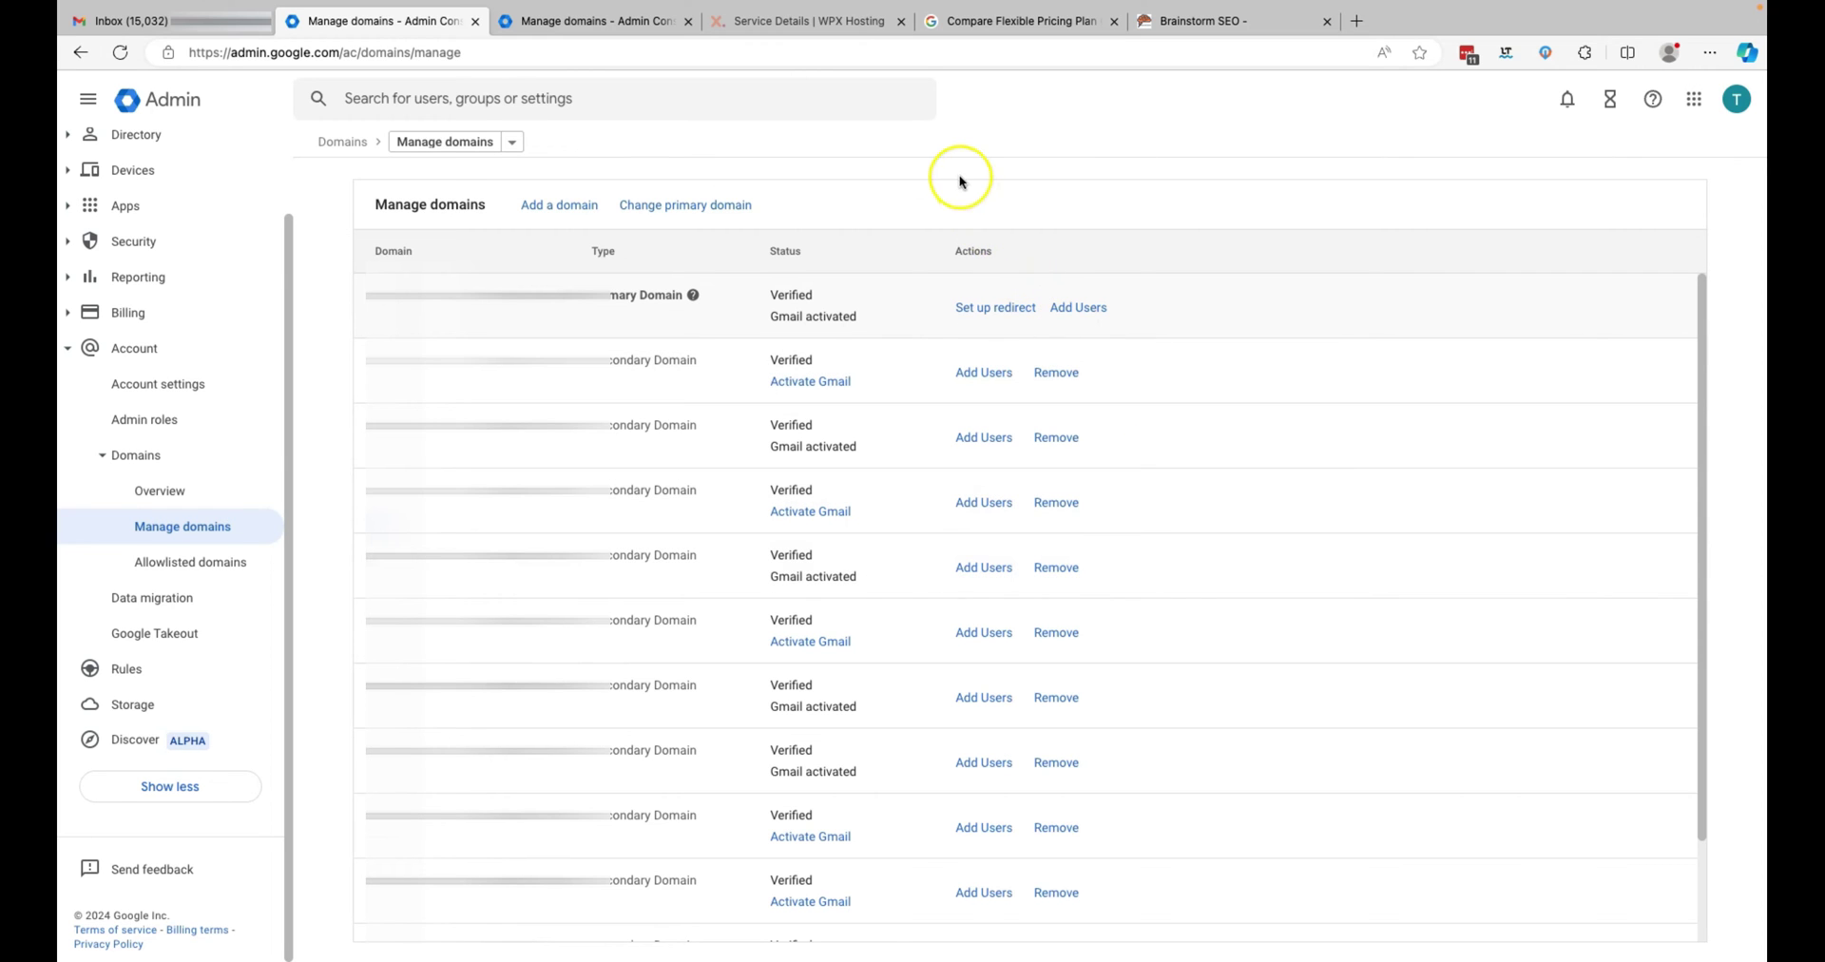
pyautogui.click(865, 24)
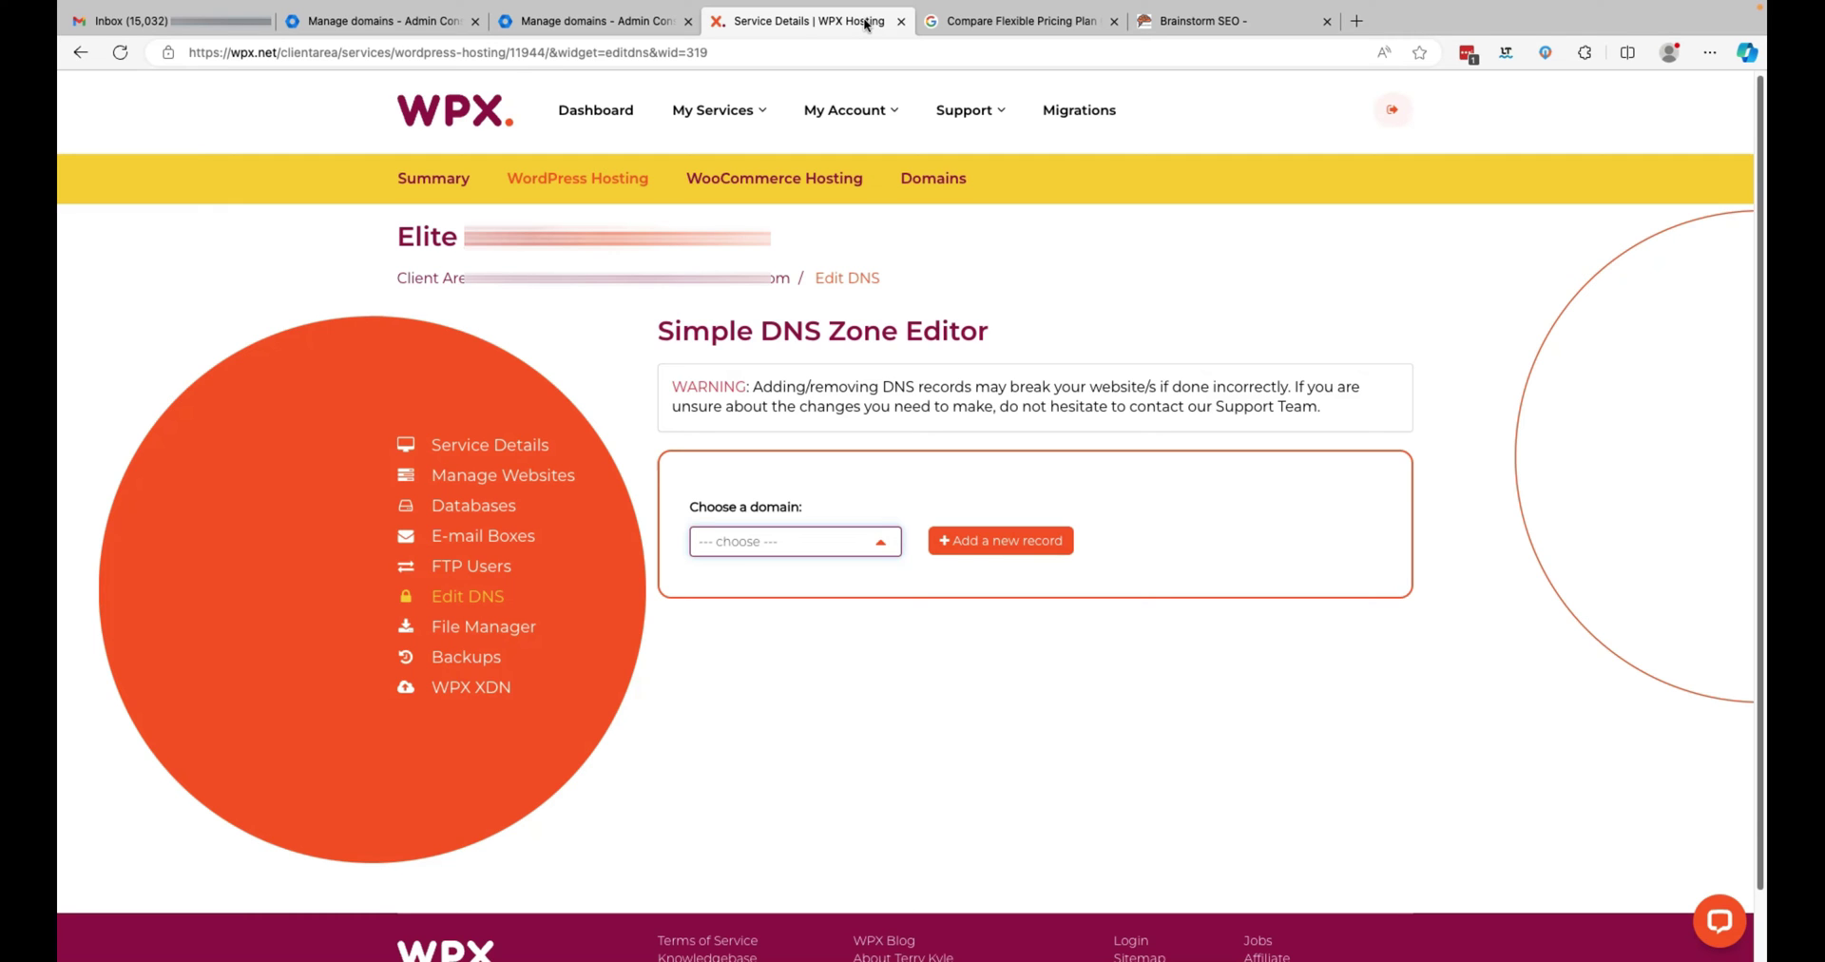
pyautogui.click(375, 21)
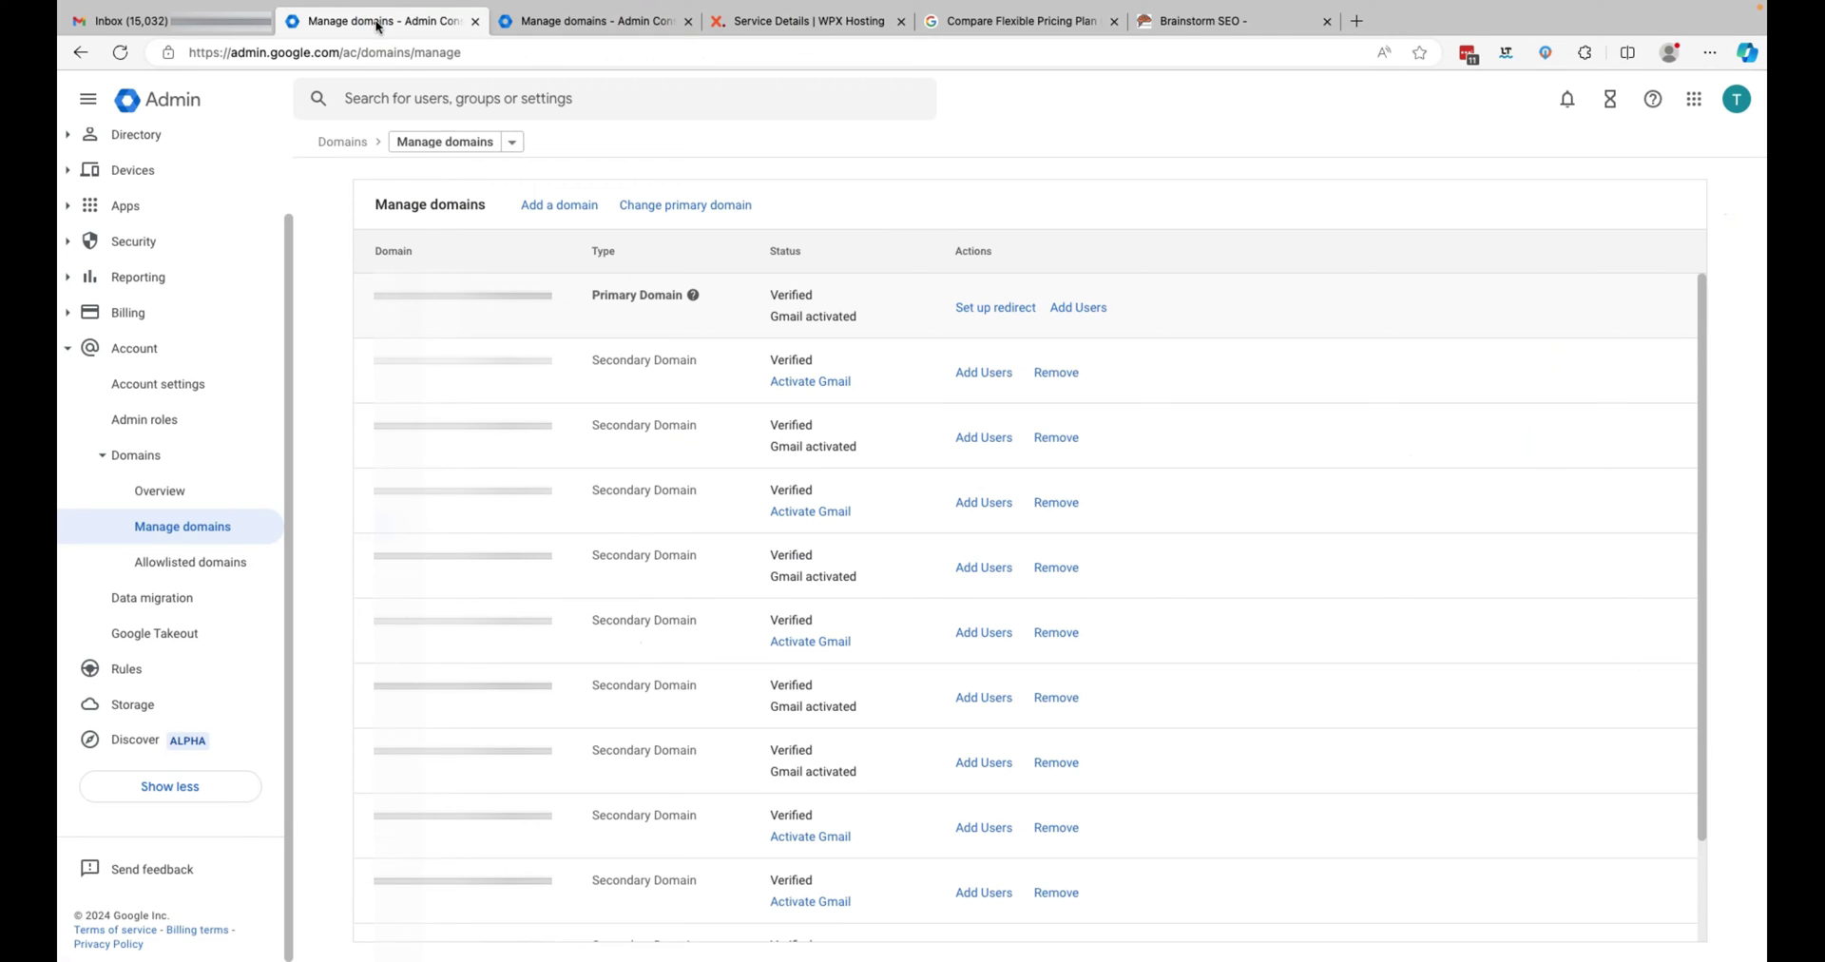
# - Enter brainstormseo.com as a new secondary domain and begin its verification
pyautogui.click(570, 207)
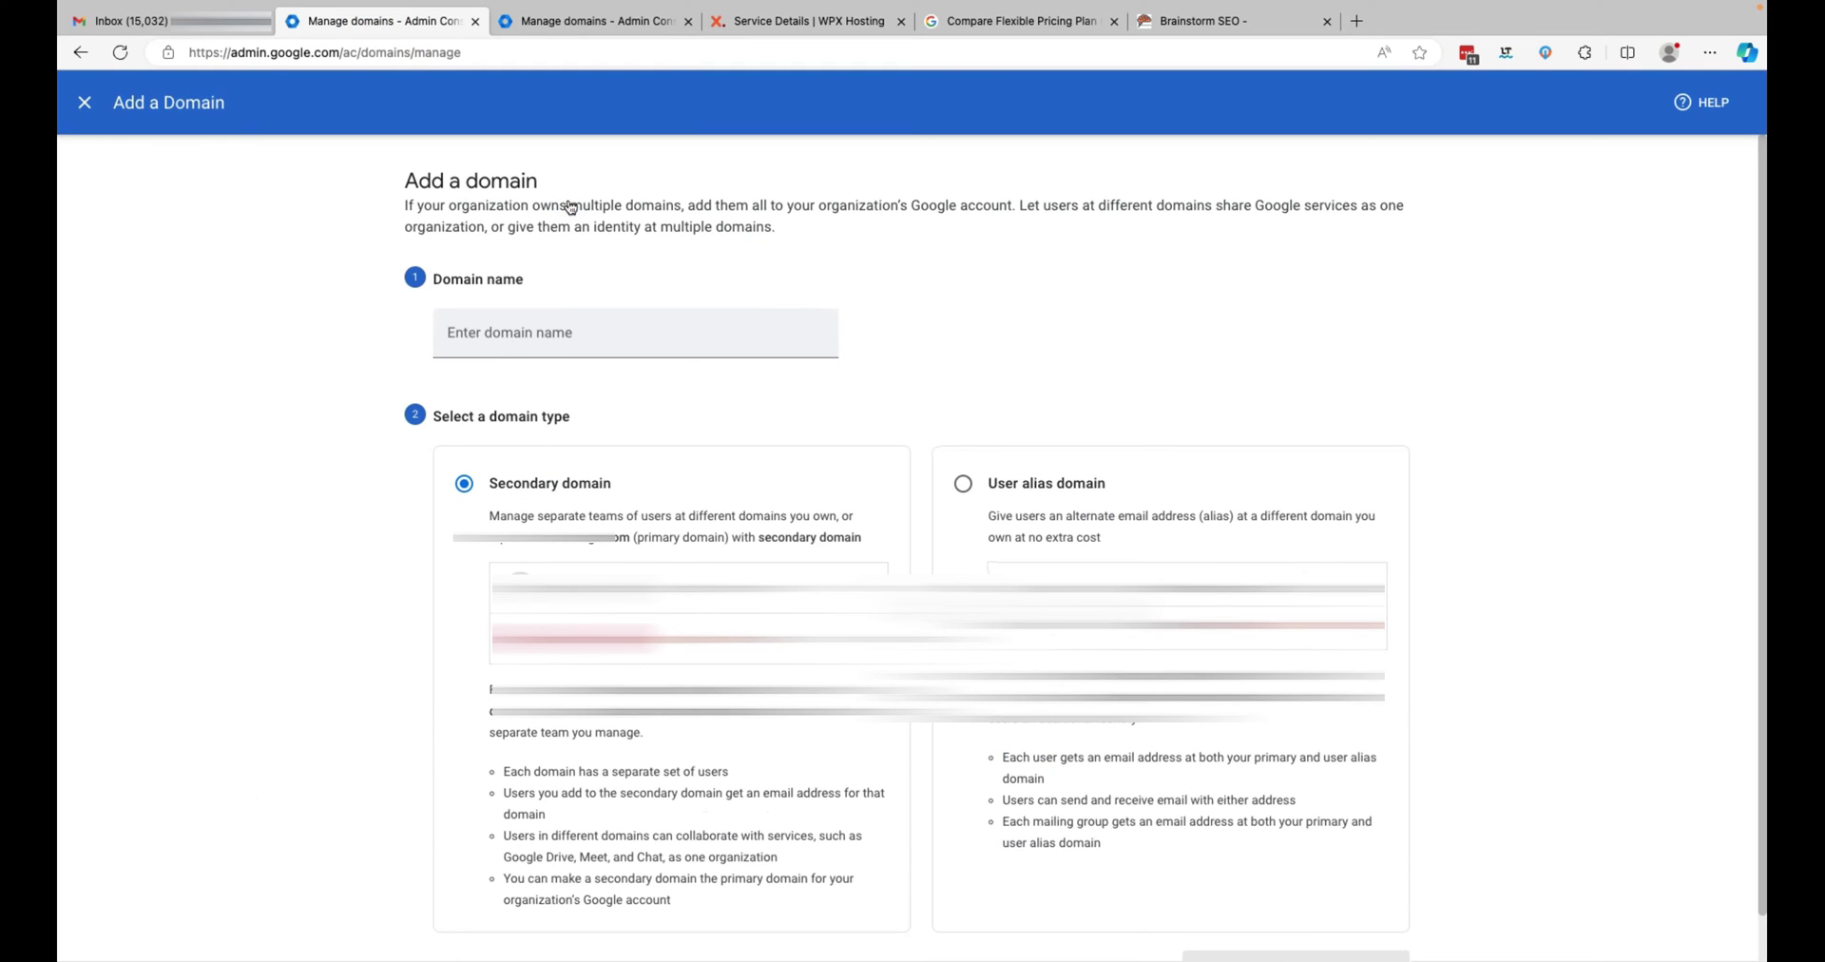
pyautogui.click(602, 335)
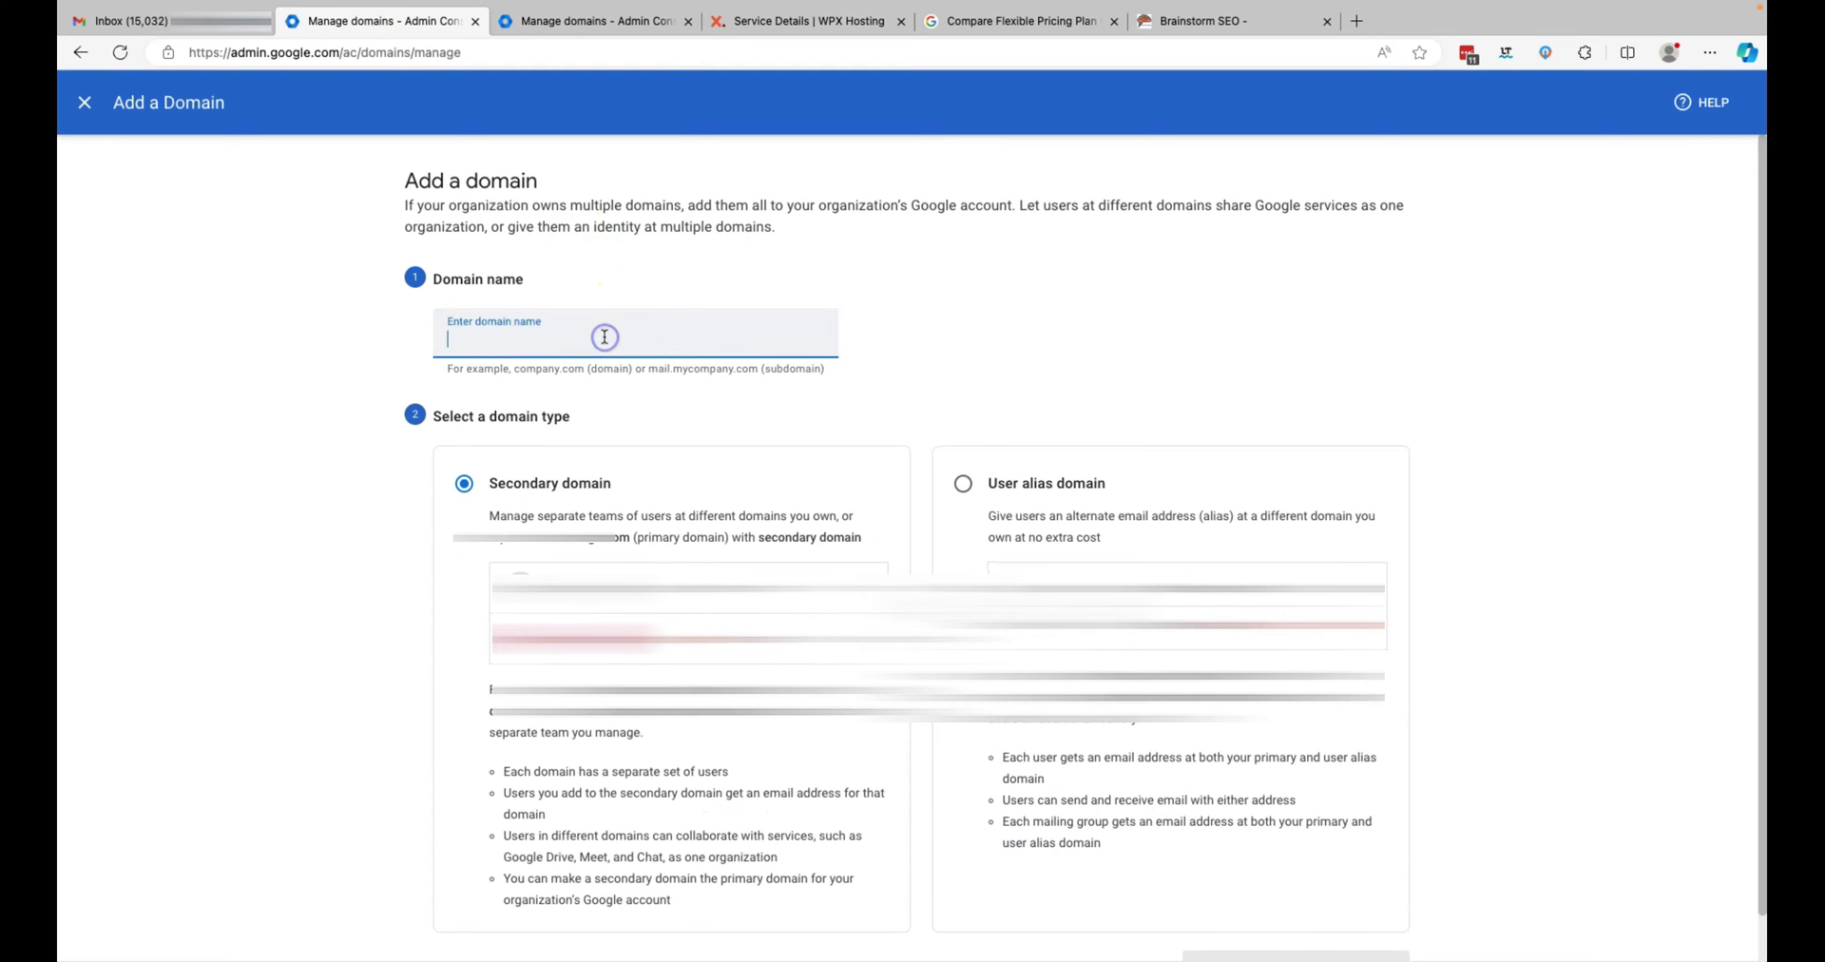
pyautogui.write('brainsto')
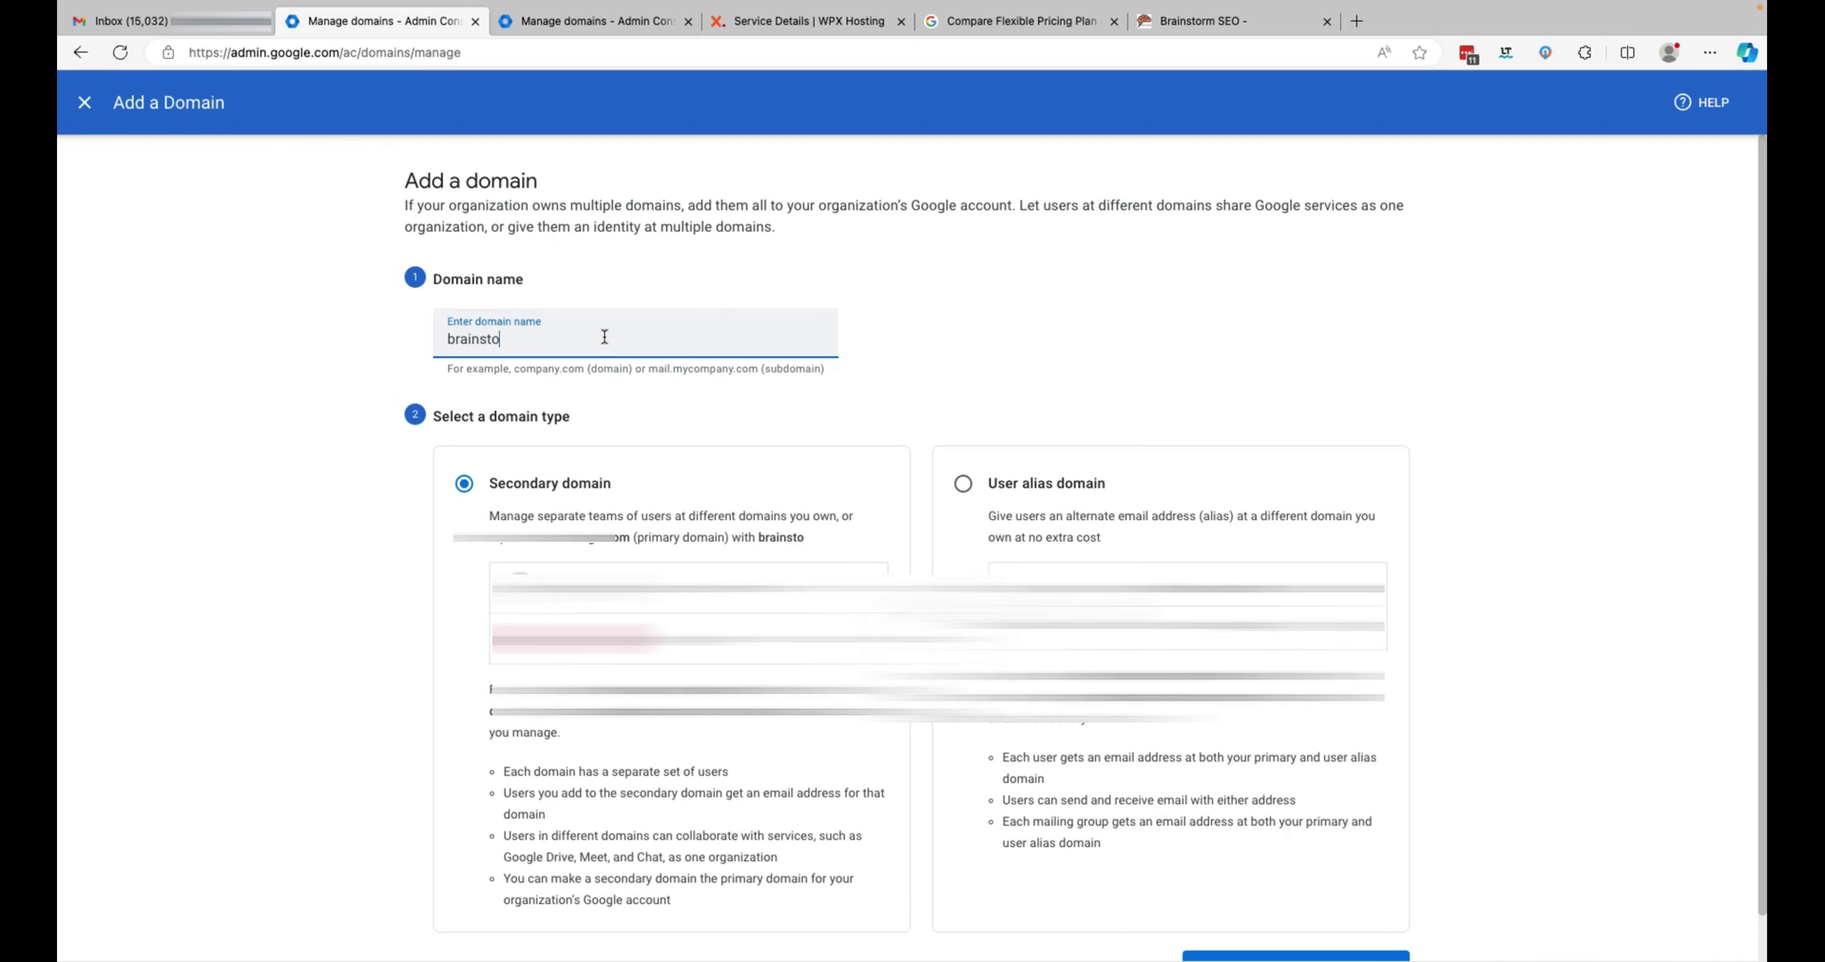
pyautogui.write('rmseo.com')
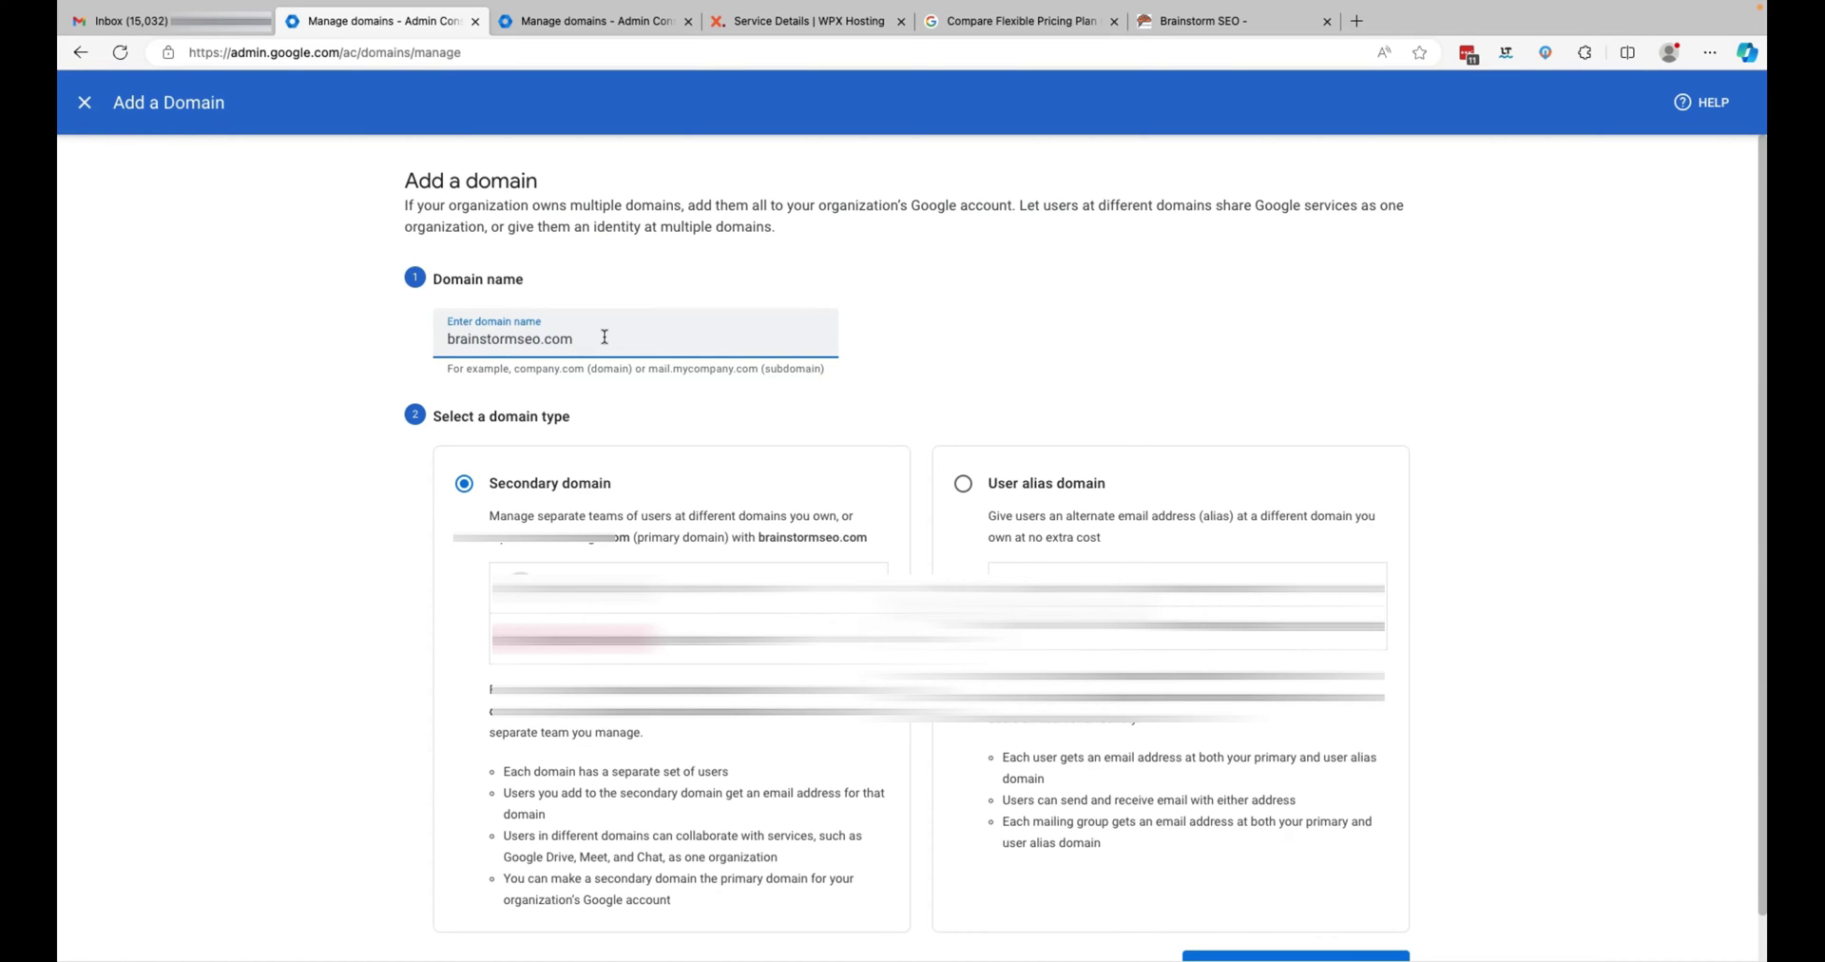
pyautogui.scroll(-1, 640, 408)
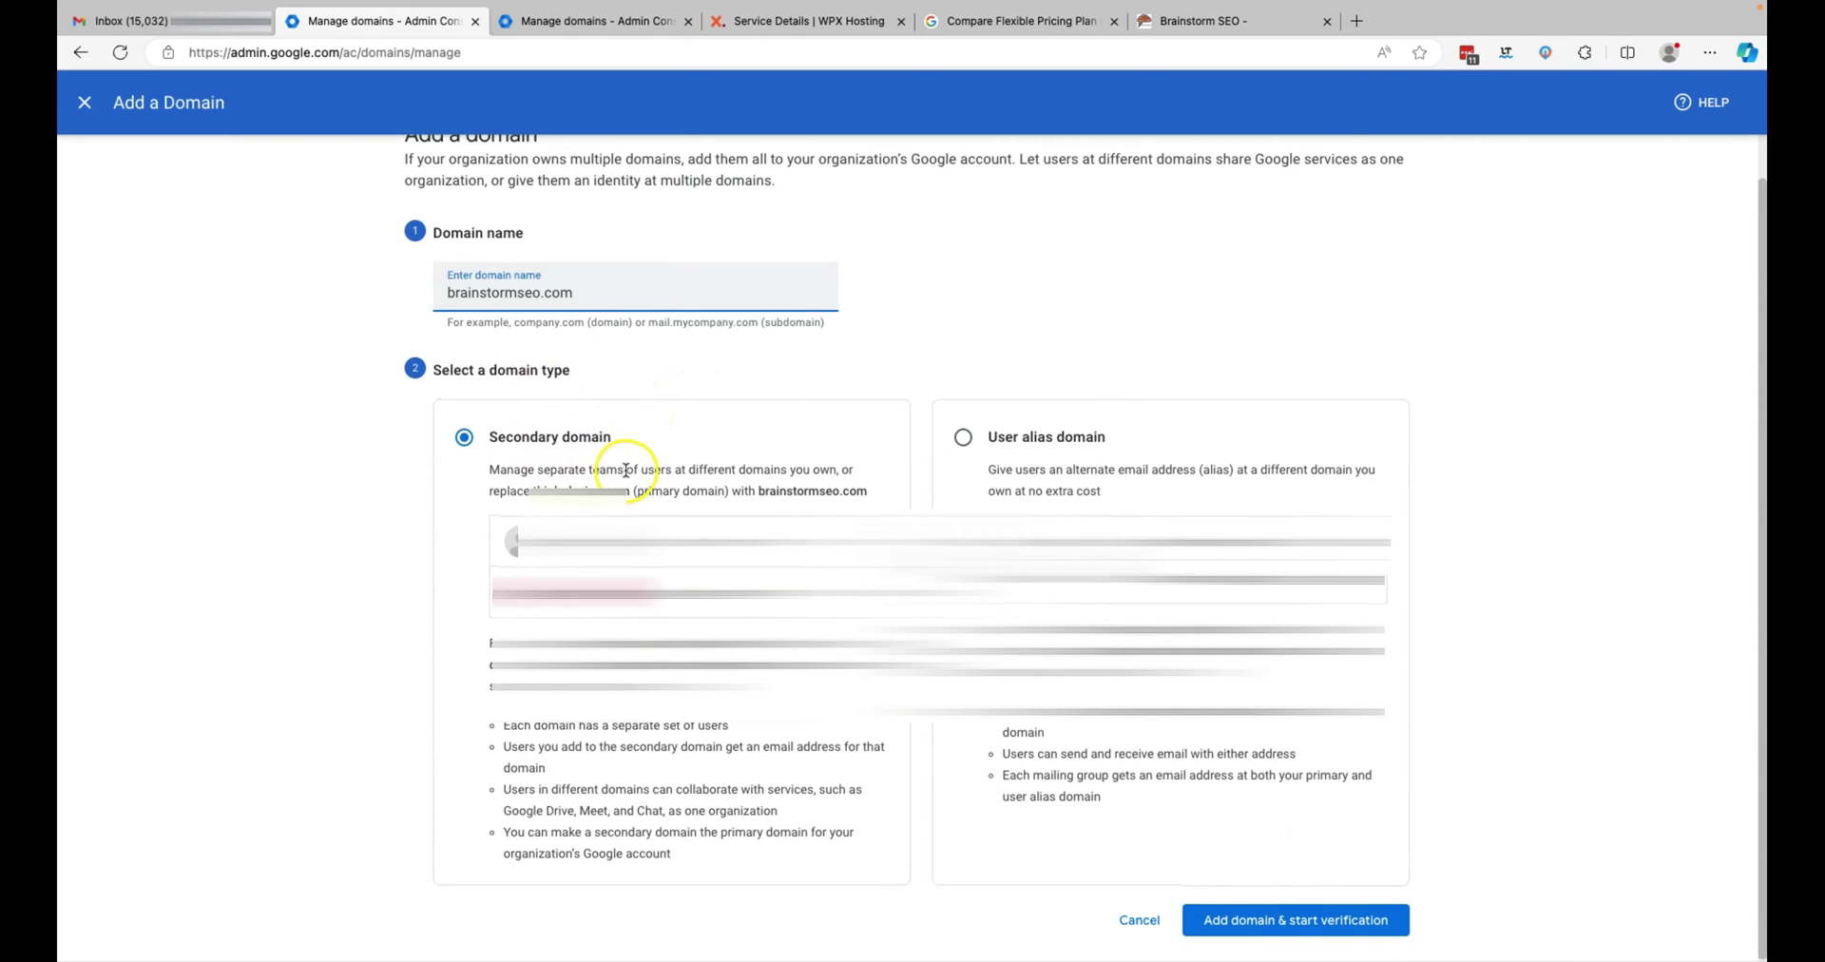
pyautogui.click(1250, 920)
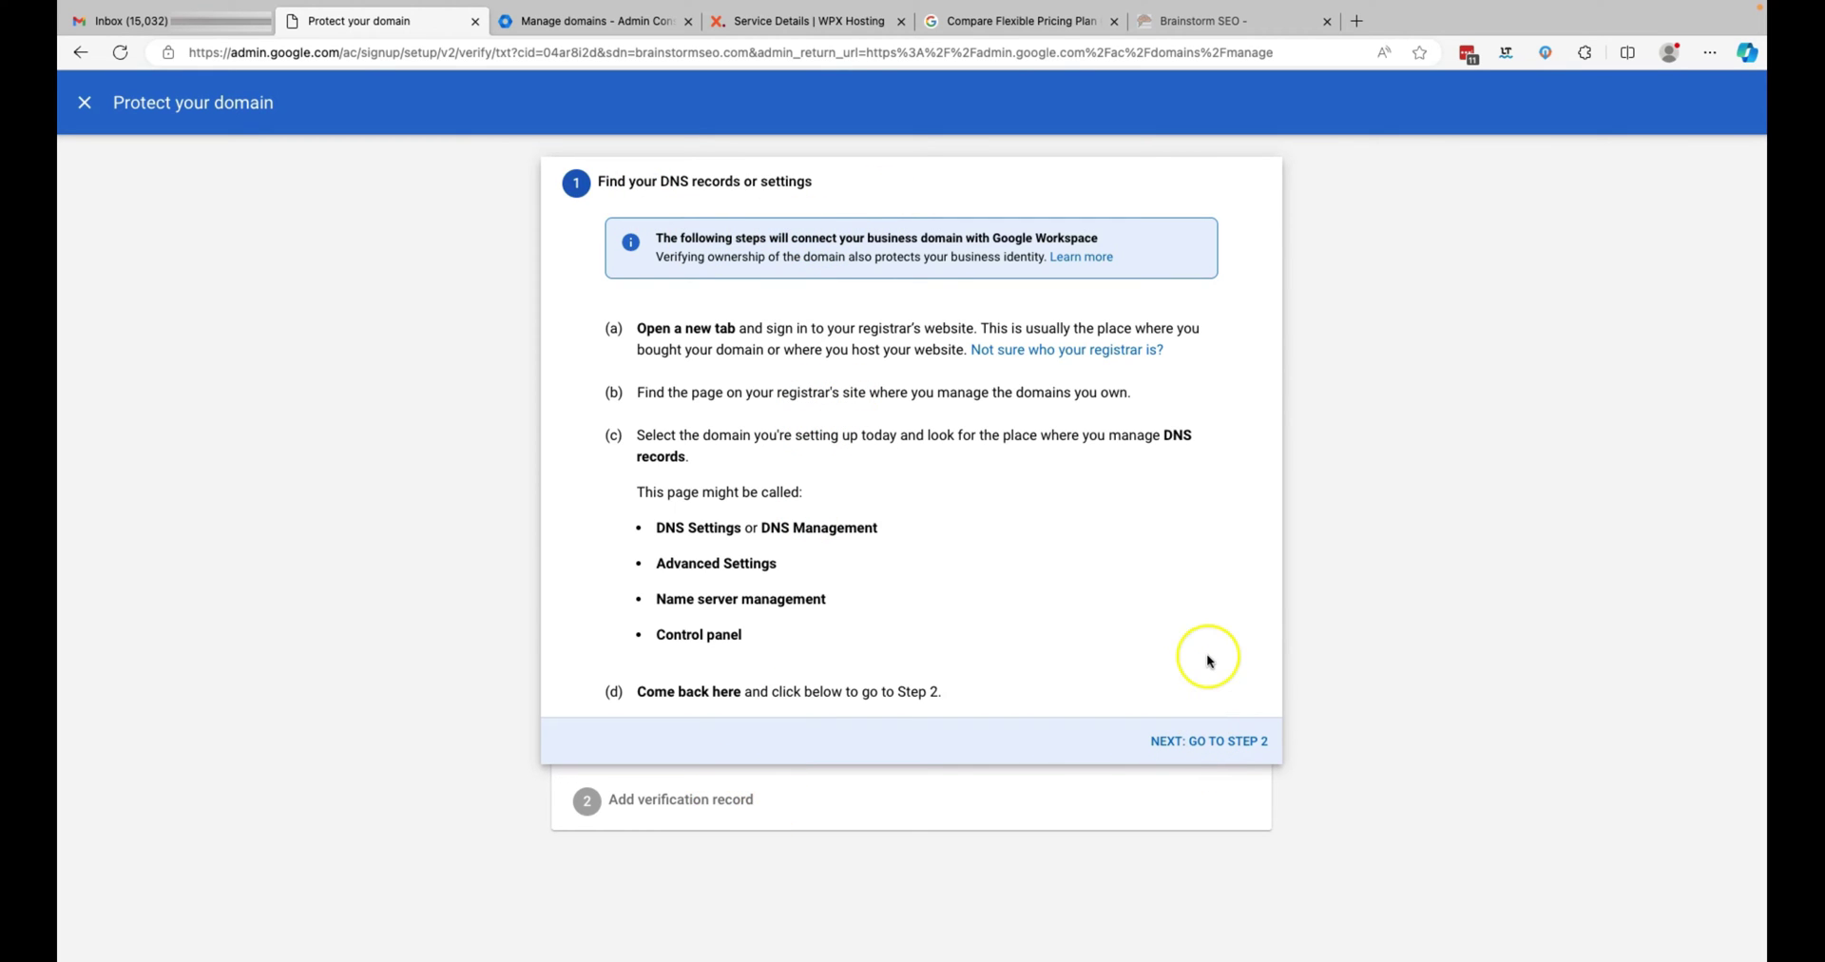
# - Advance to step 2, copy the TXT verification code, and switch to WPX Hosting
pyautogui.click(1212, 747)
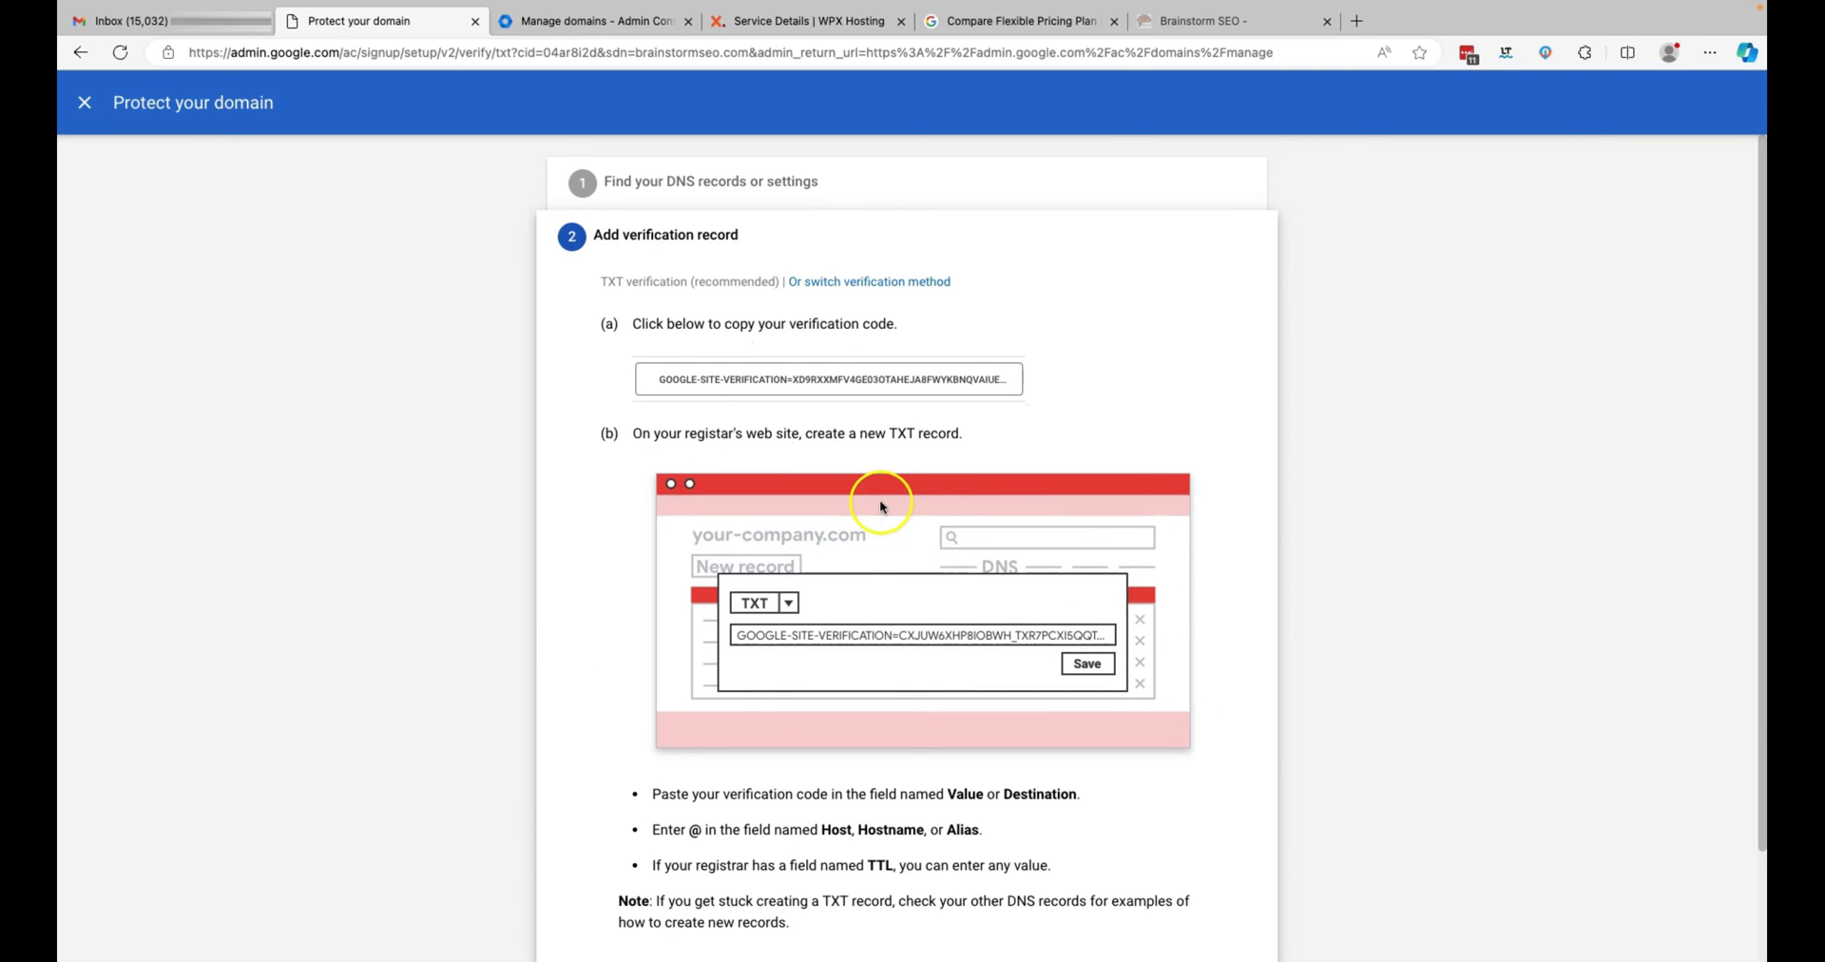
pyautogui.click(858, 380)
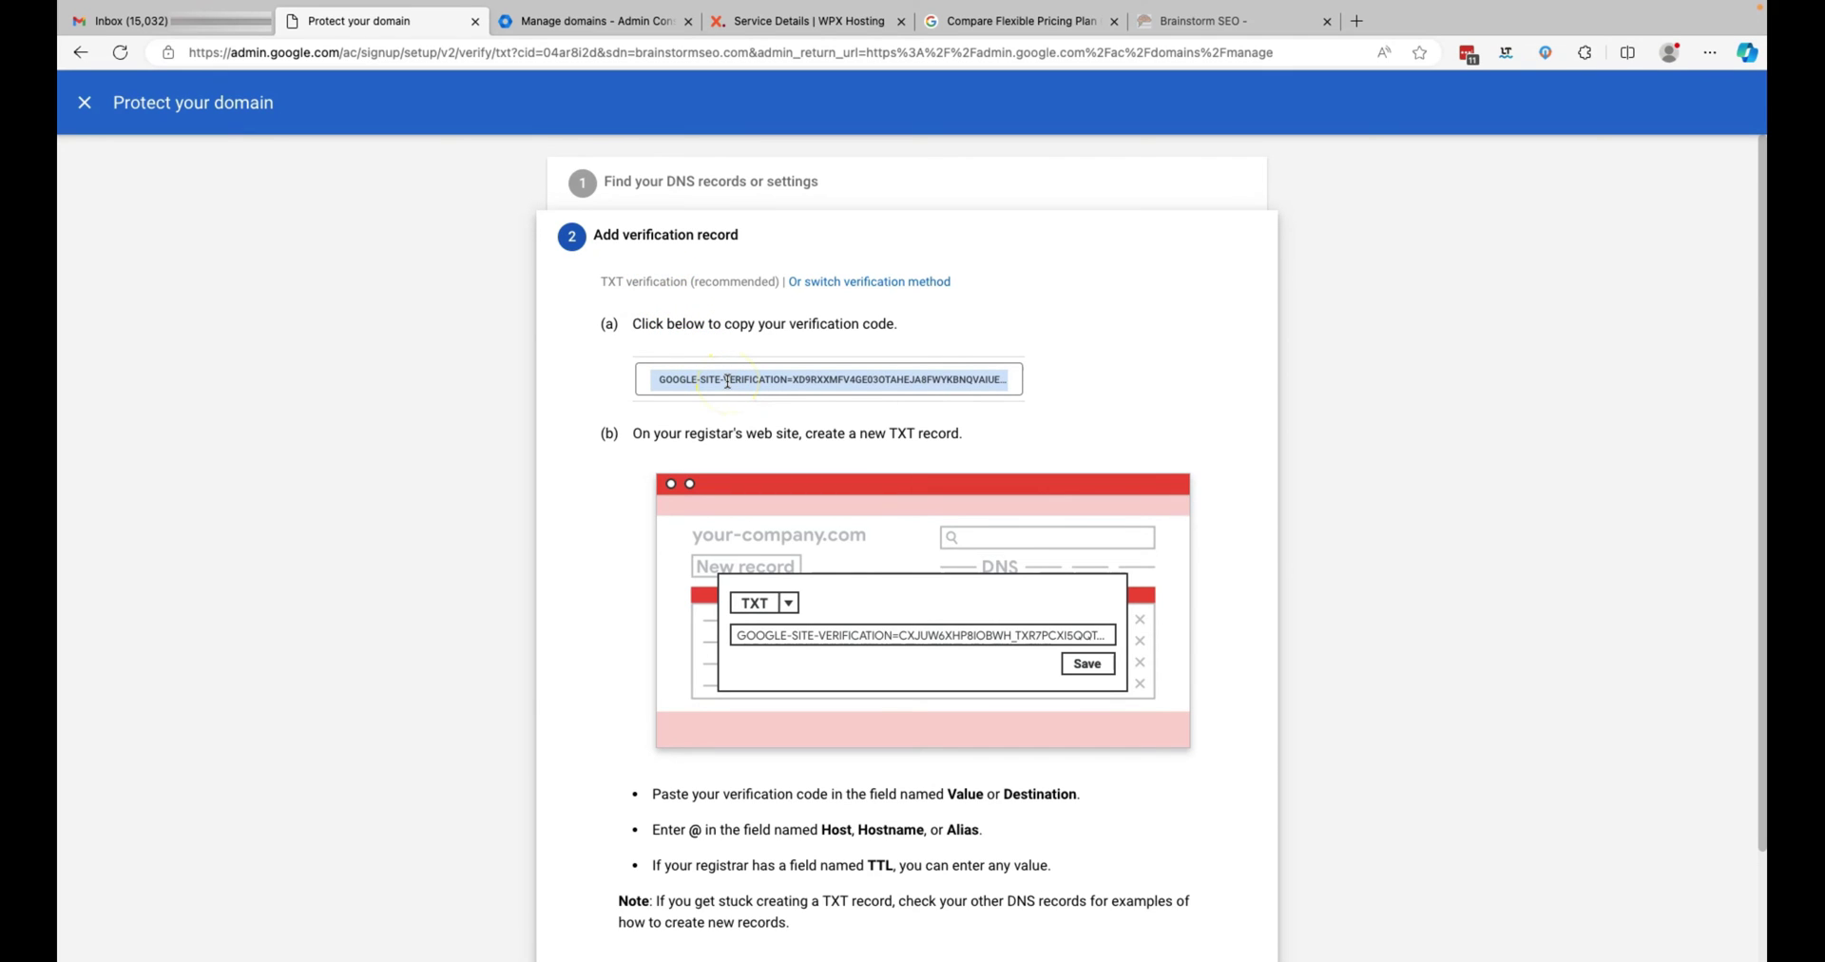
pyautogui.click(727, 380)
pyautogui.scroll(-1, 727, 380)
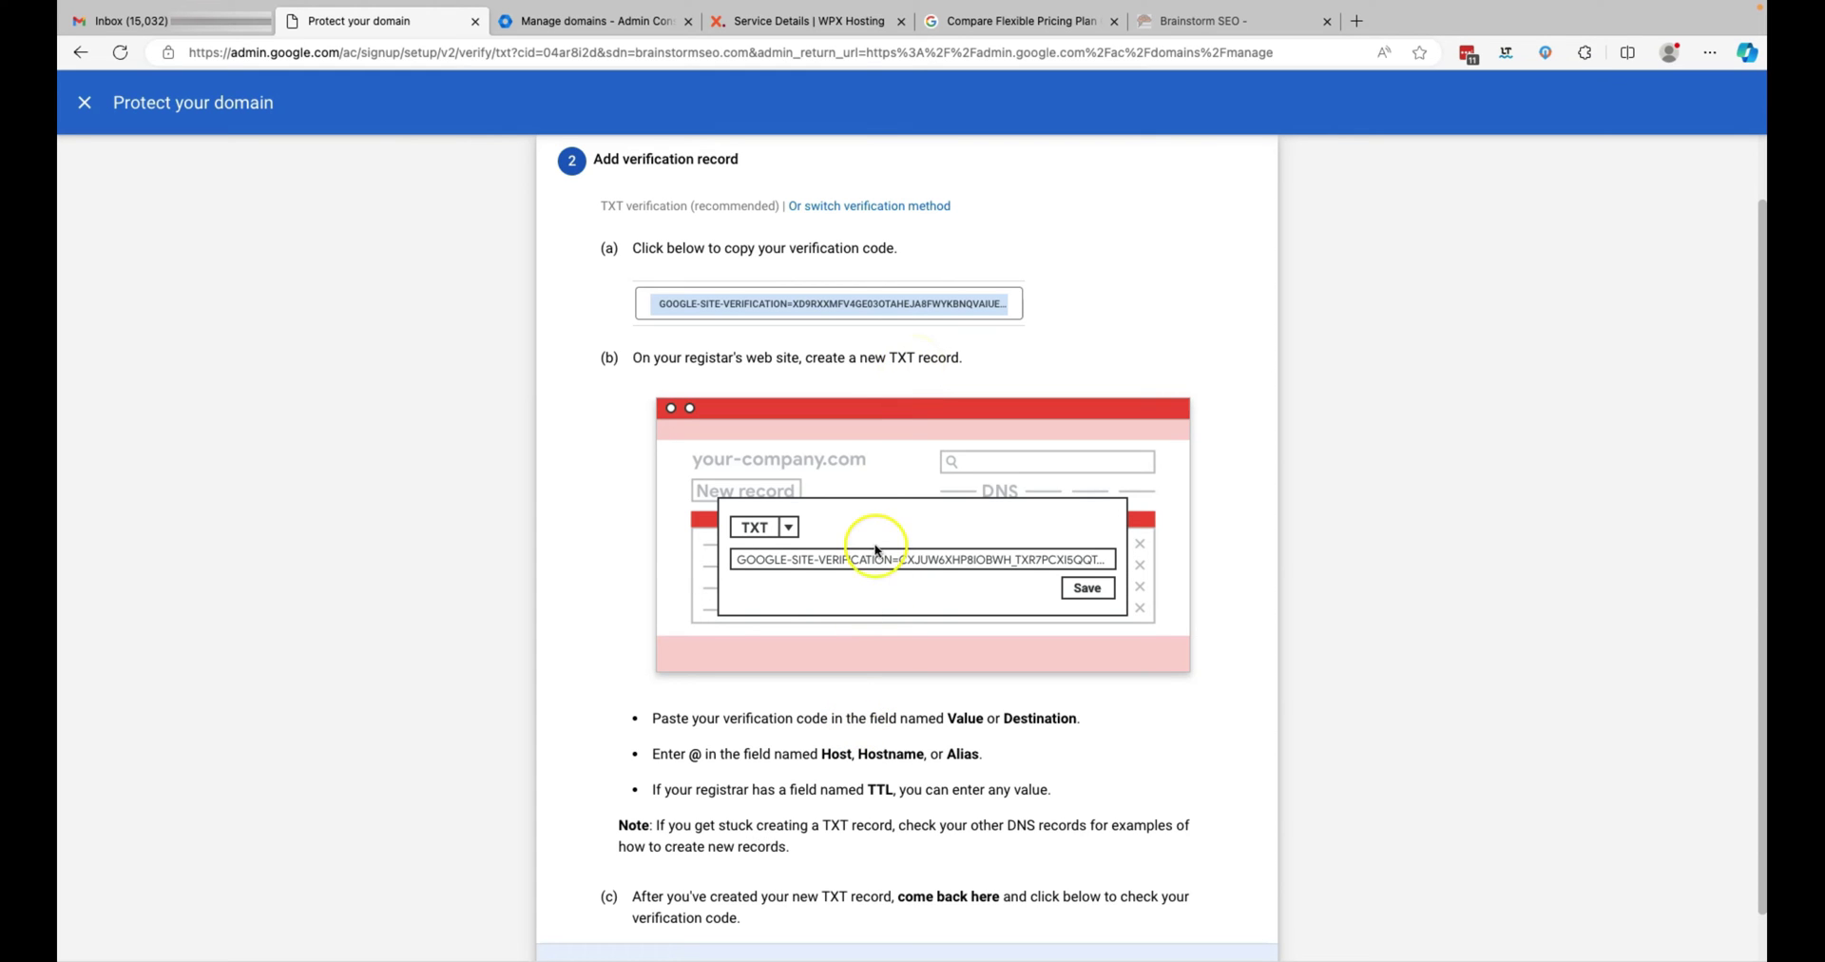
pyautogui.click(855, 21)
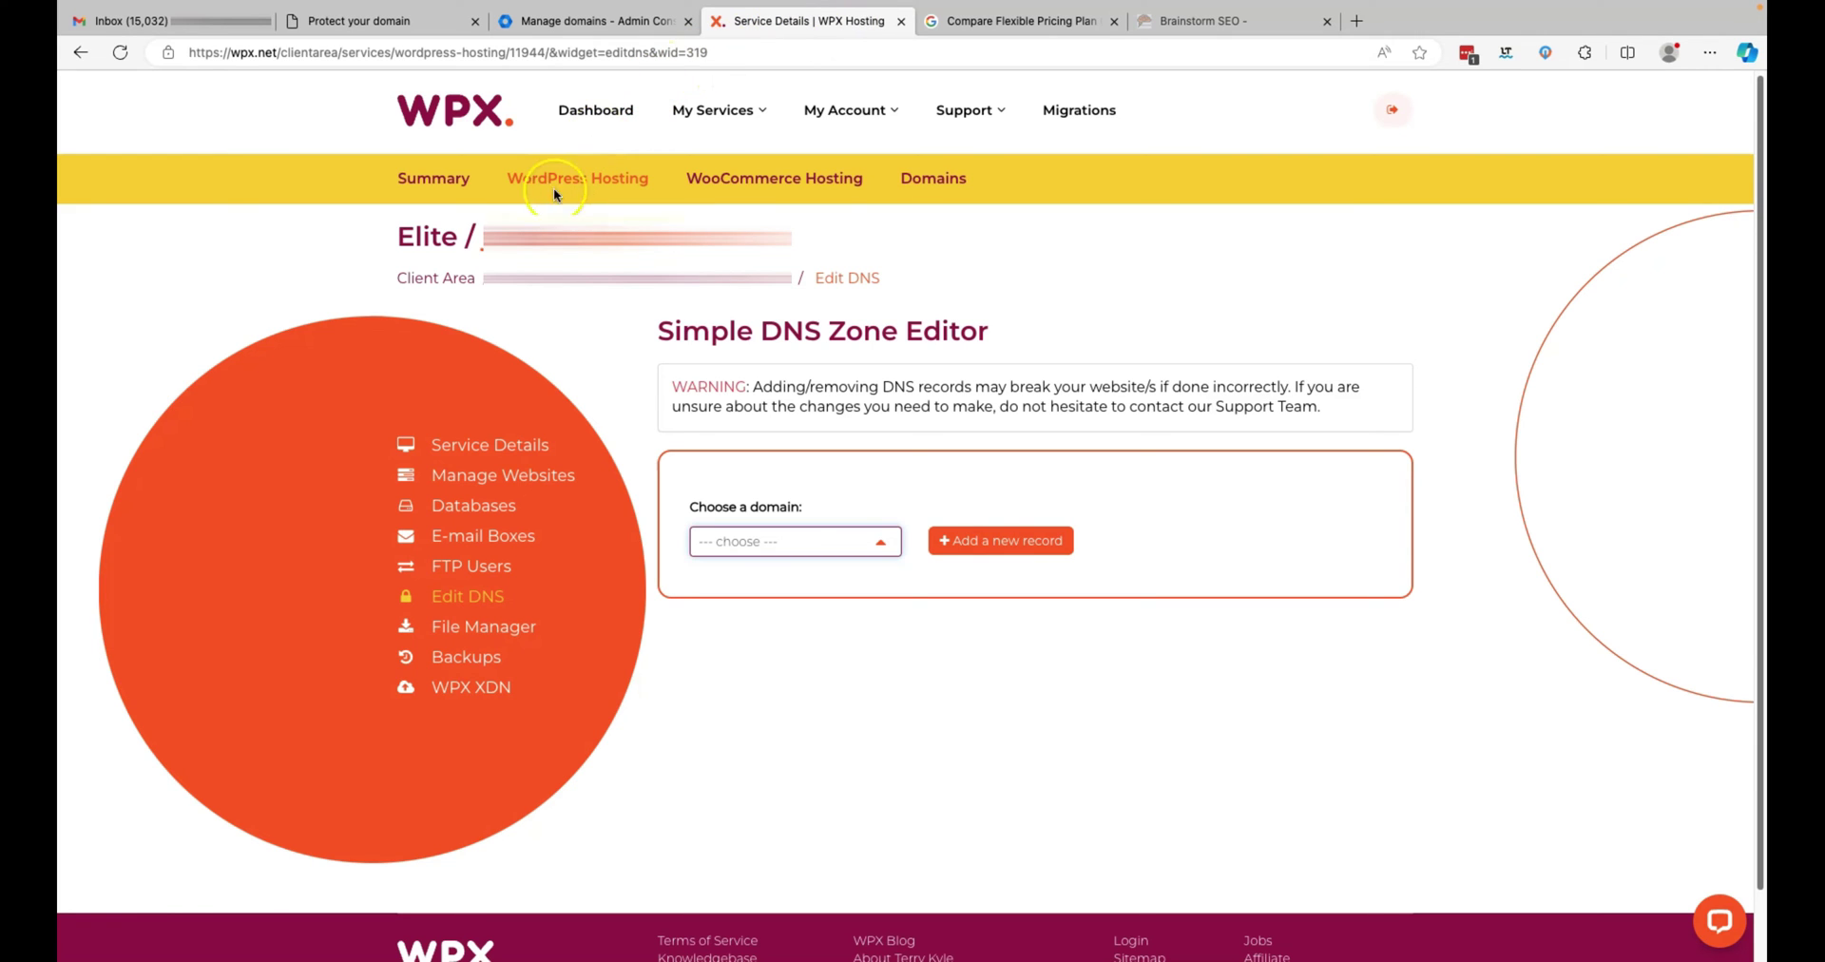
# - Select brainstormseo.com in the WPX DNS zone editor and begin a new record
pyautogui.click(481, 601)
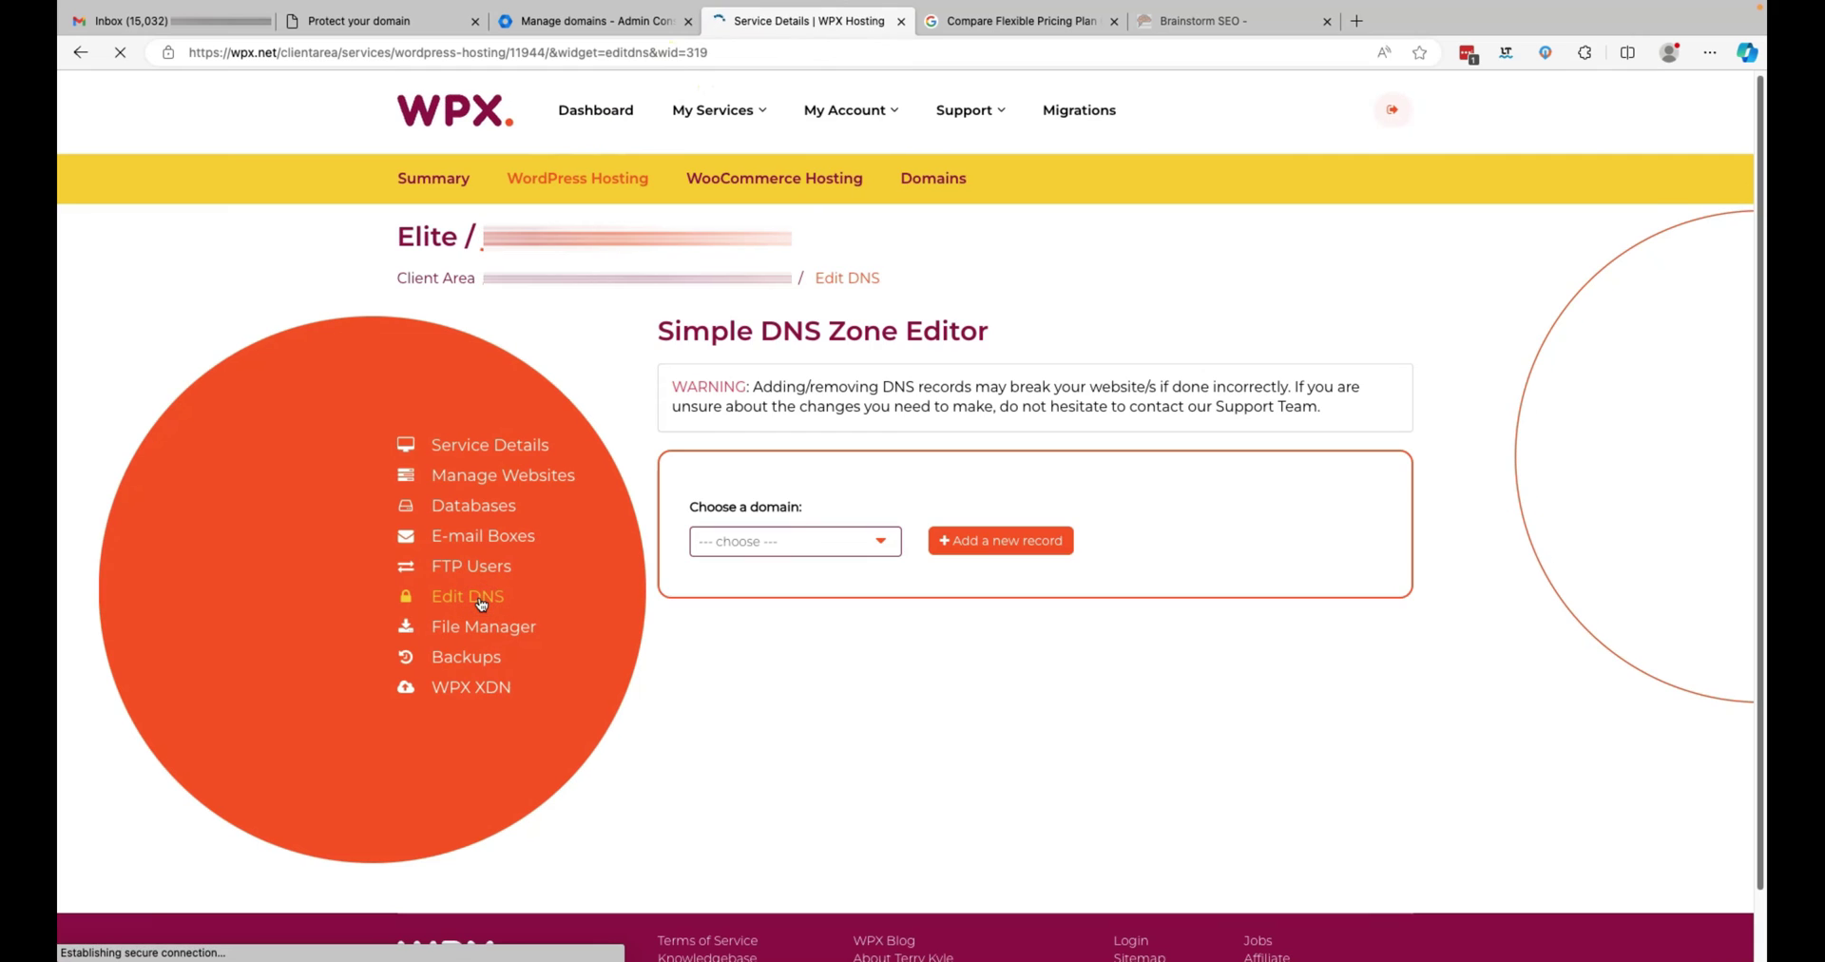
pyautogui.click(882, 542)
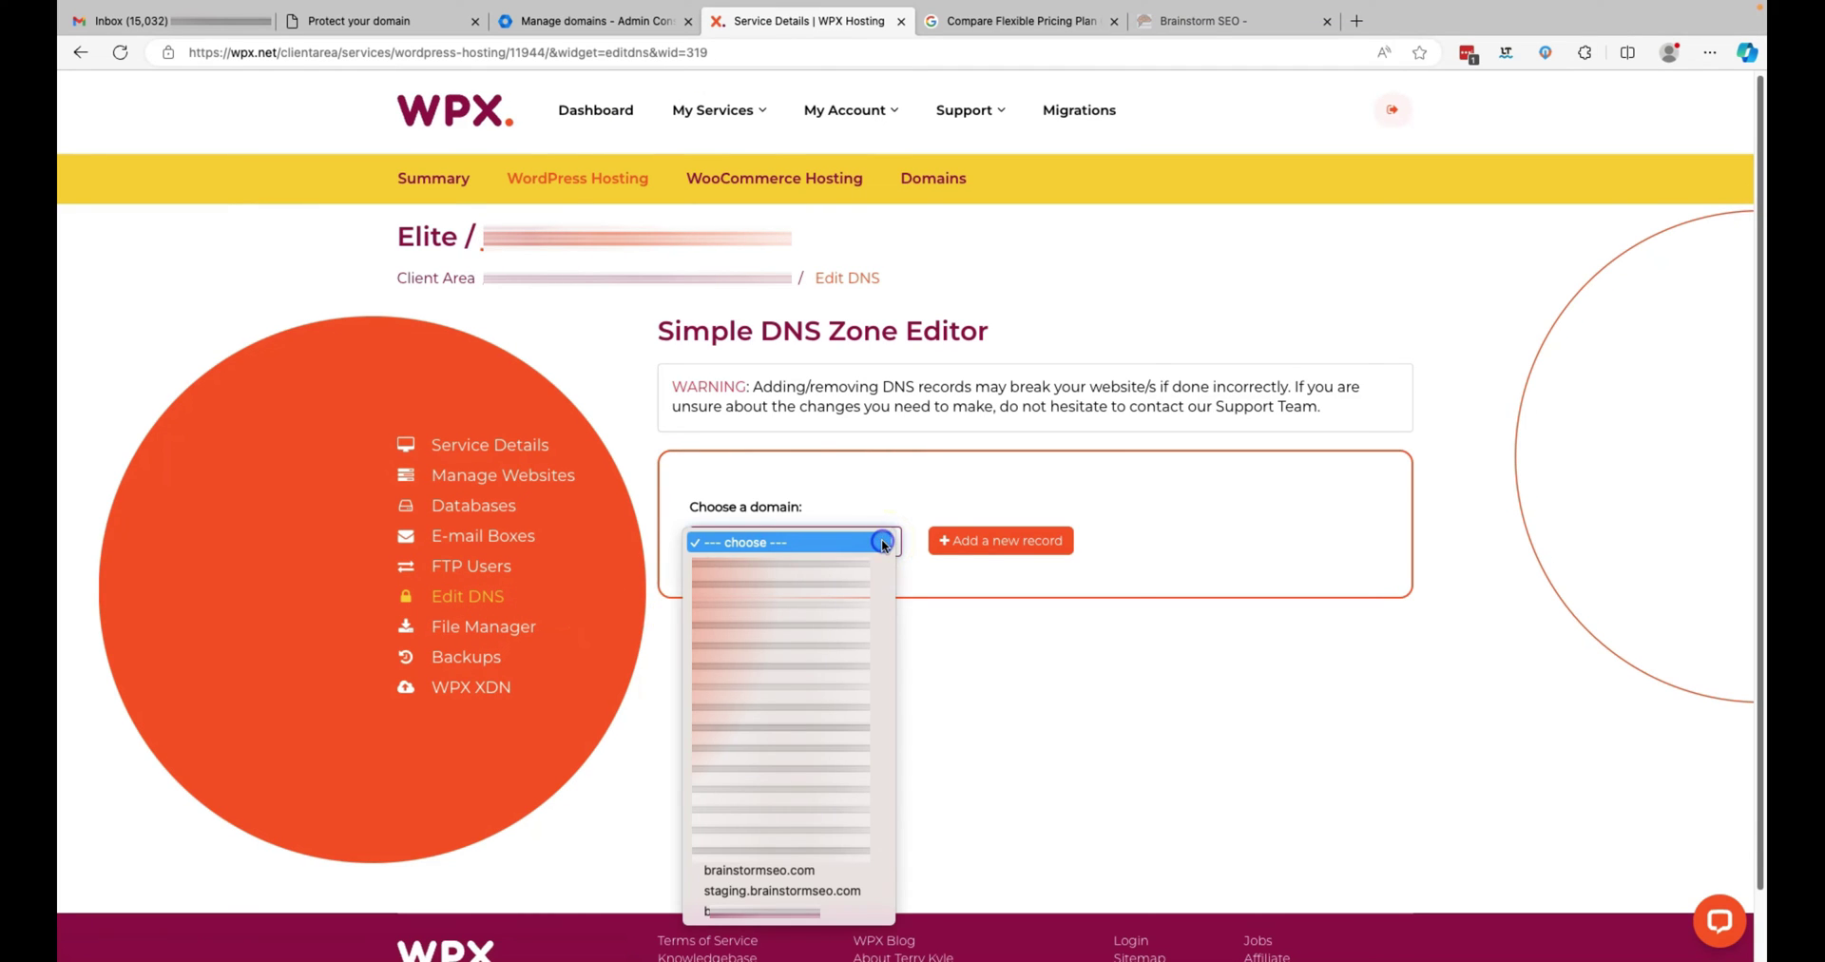
pyautogui.click(809, 867)
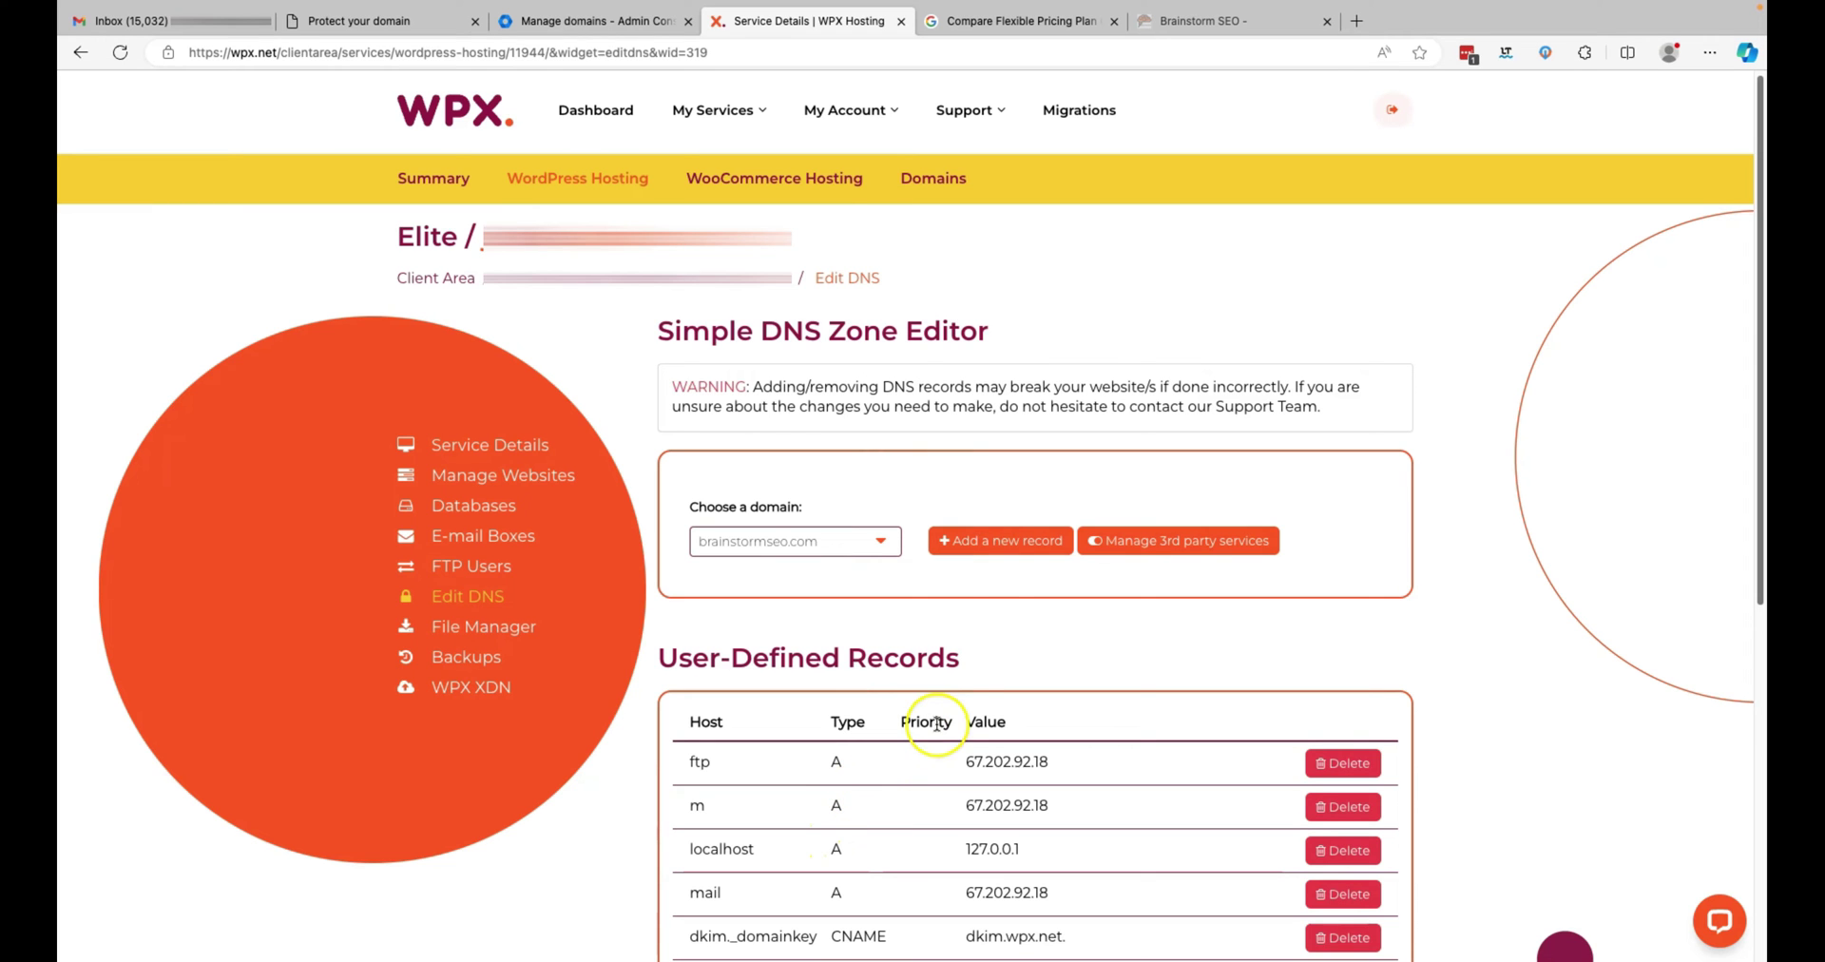
pyautogui.click(1009, 542)
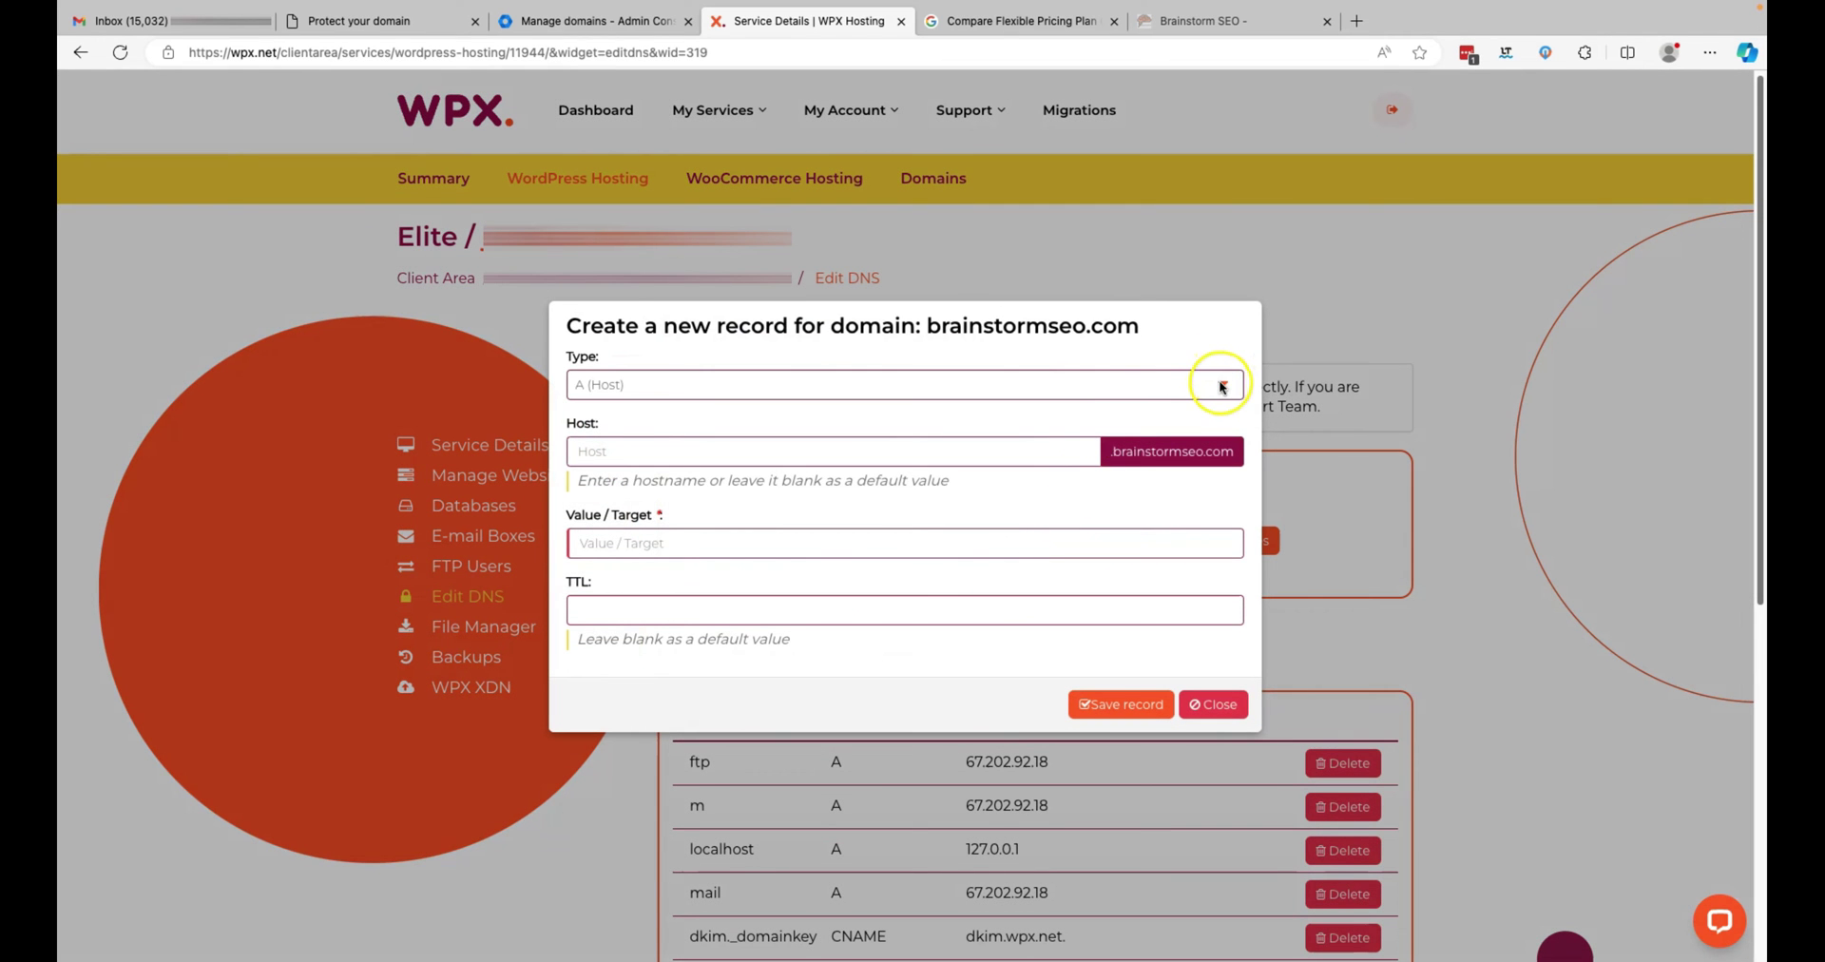
# - Make the new record a TXT with host @ and the pasted Google verification code
pyautogui.click(1220, 384)
pyautogui.click(1080, 446)
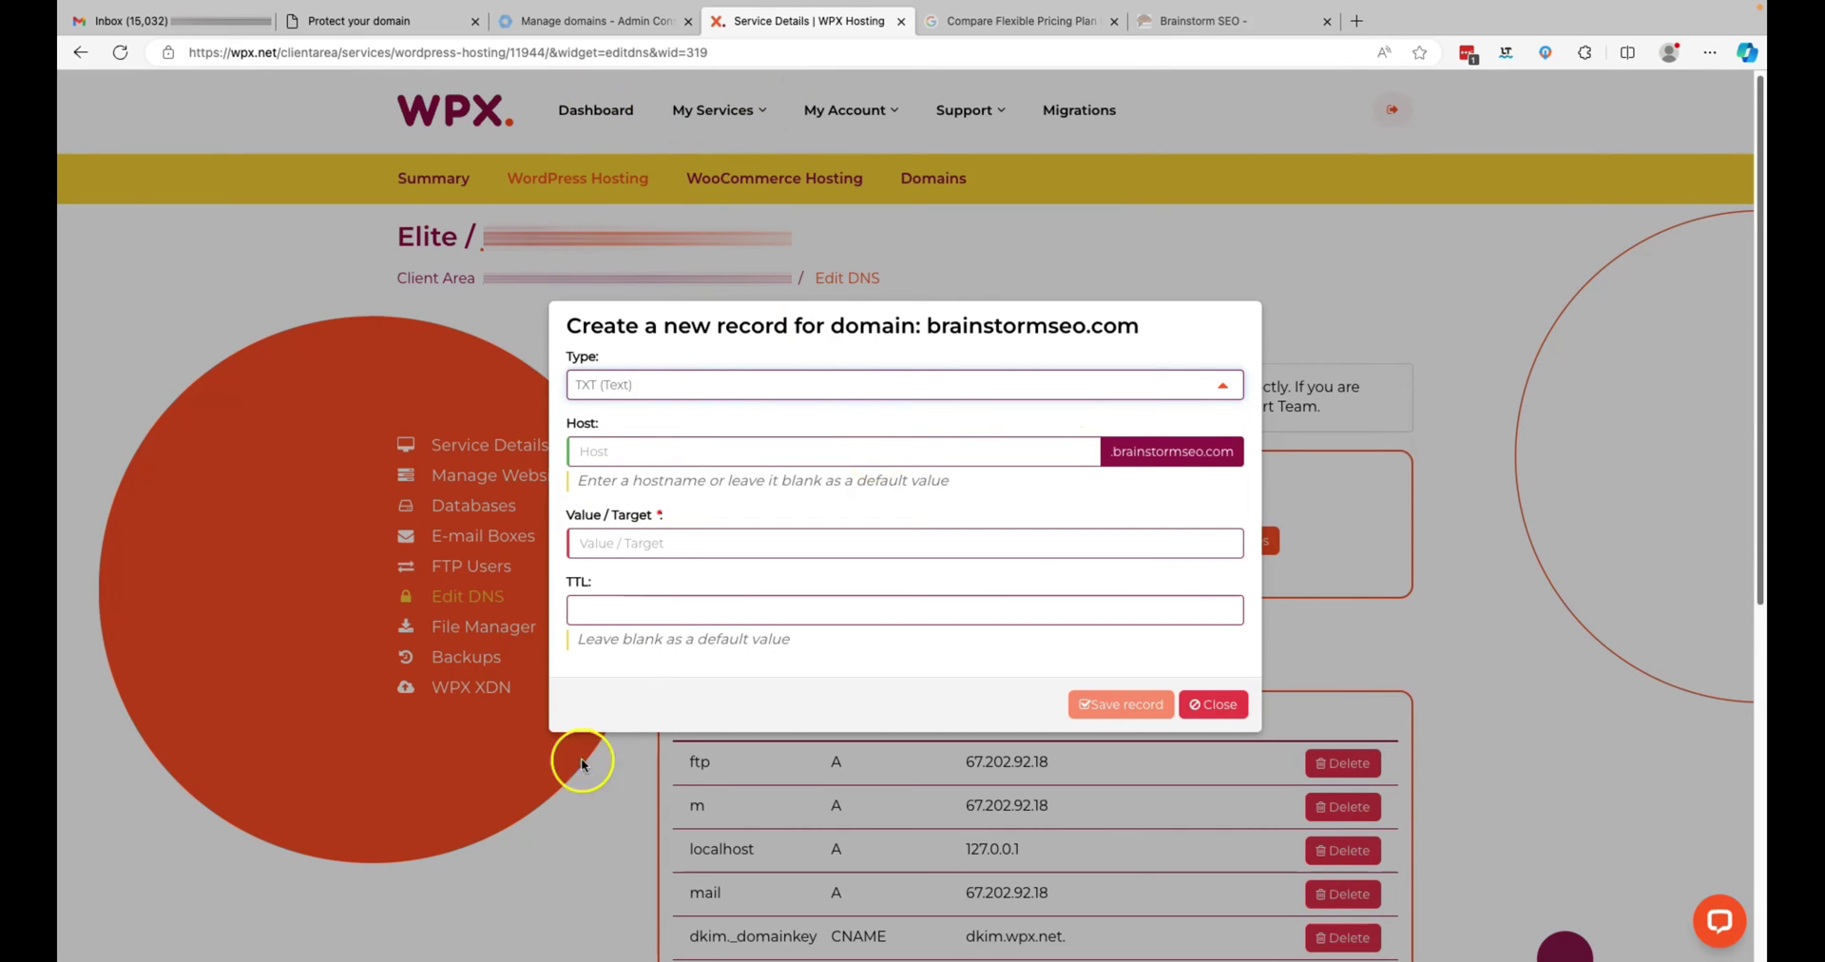
pyautogui.click(406, 23)
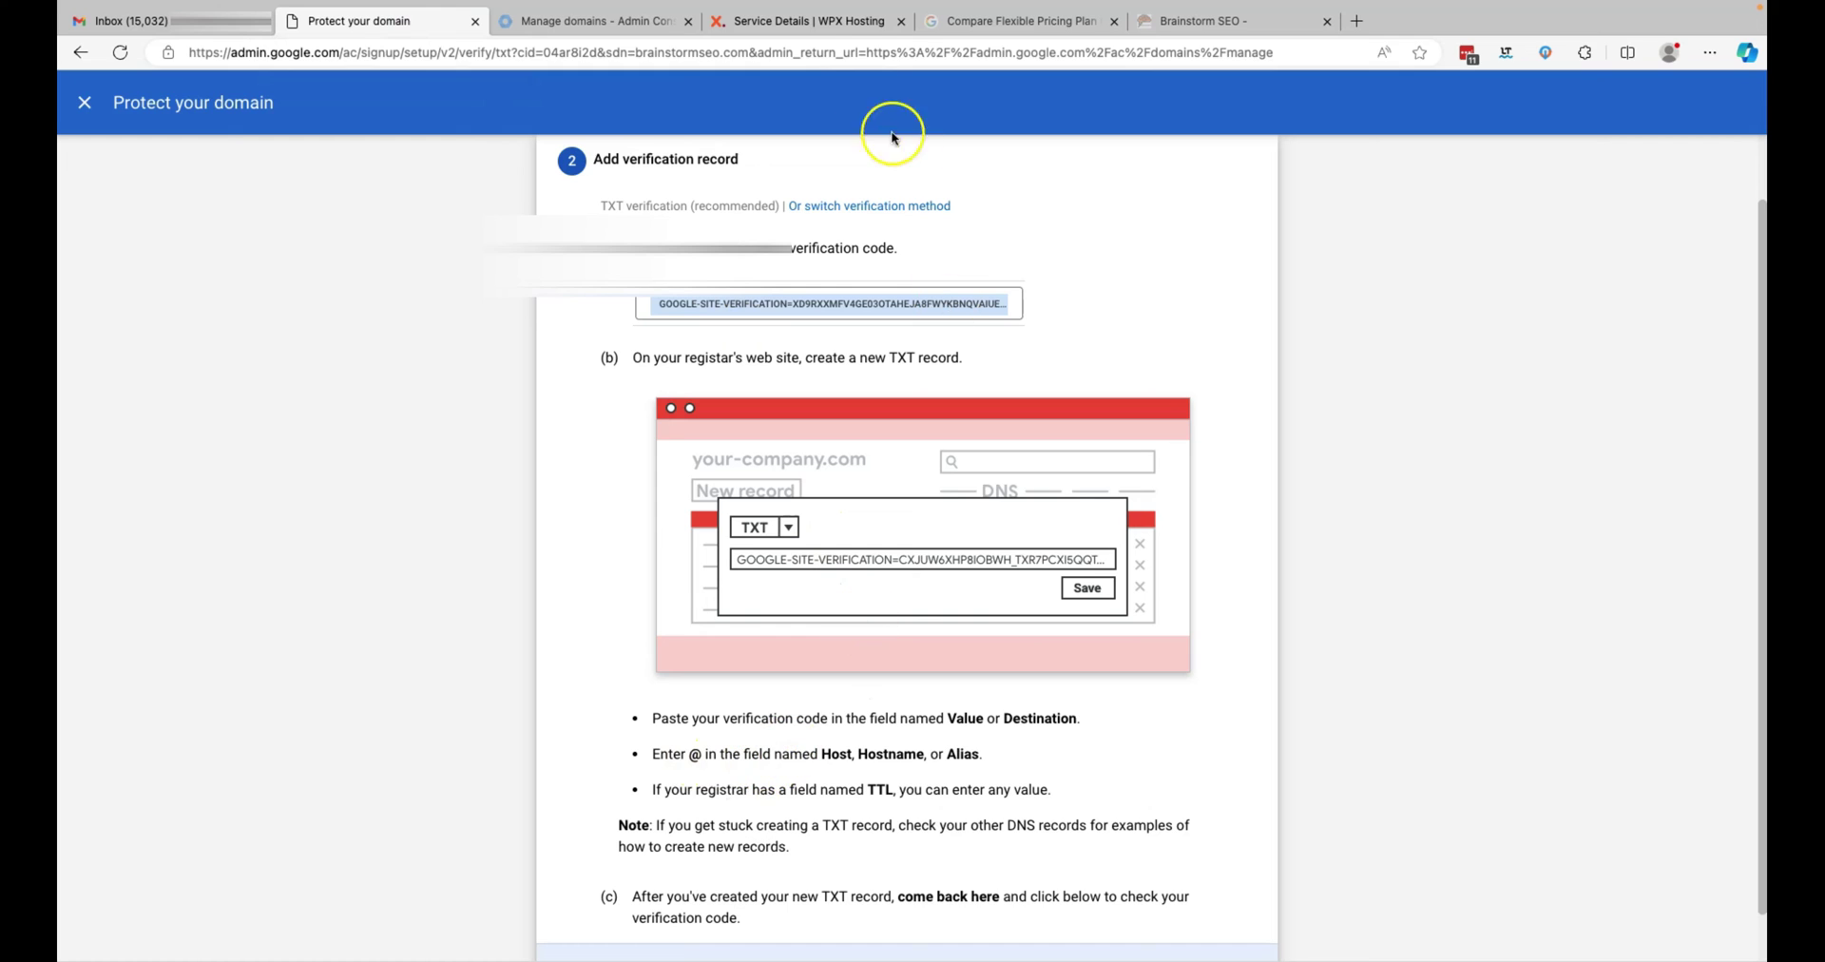
pyautogui.click(846, 21)
pyautogui.click(709, 449)
pyautogui.write('@')
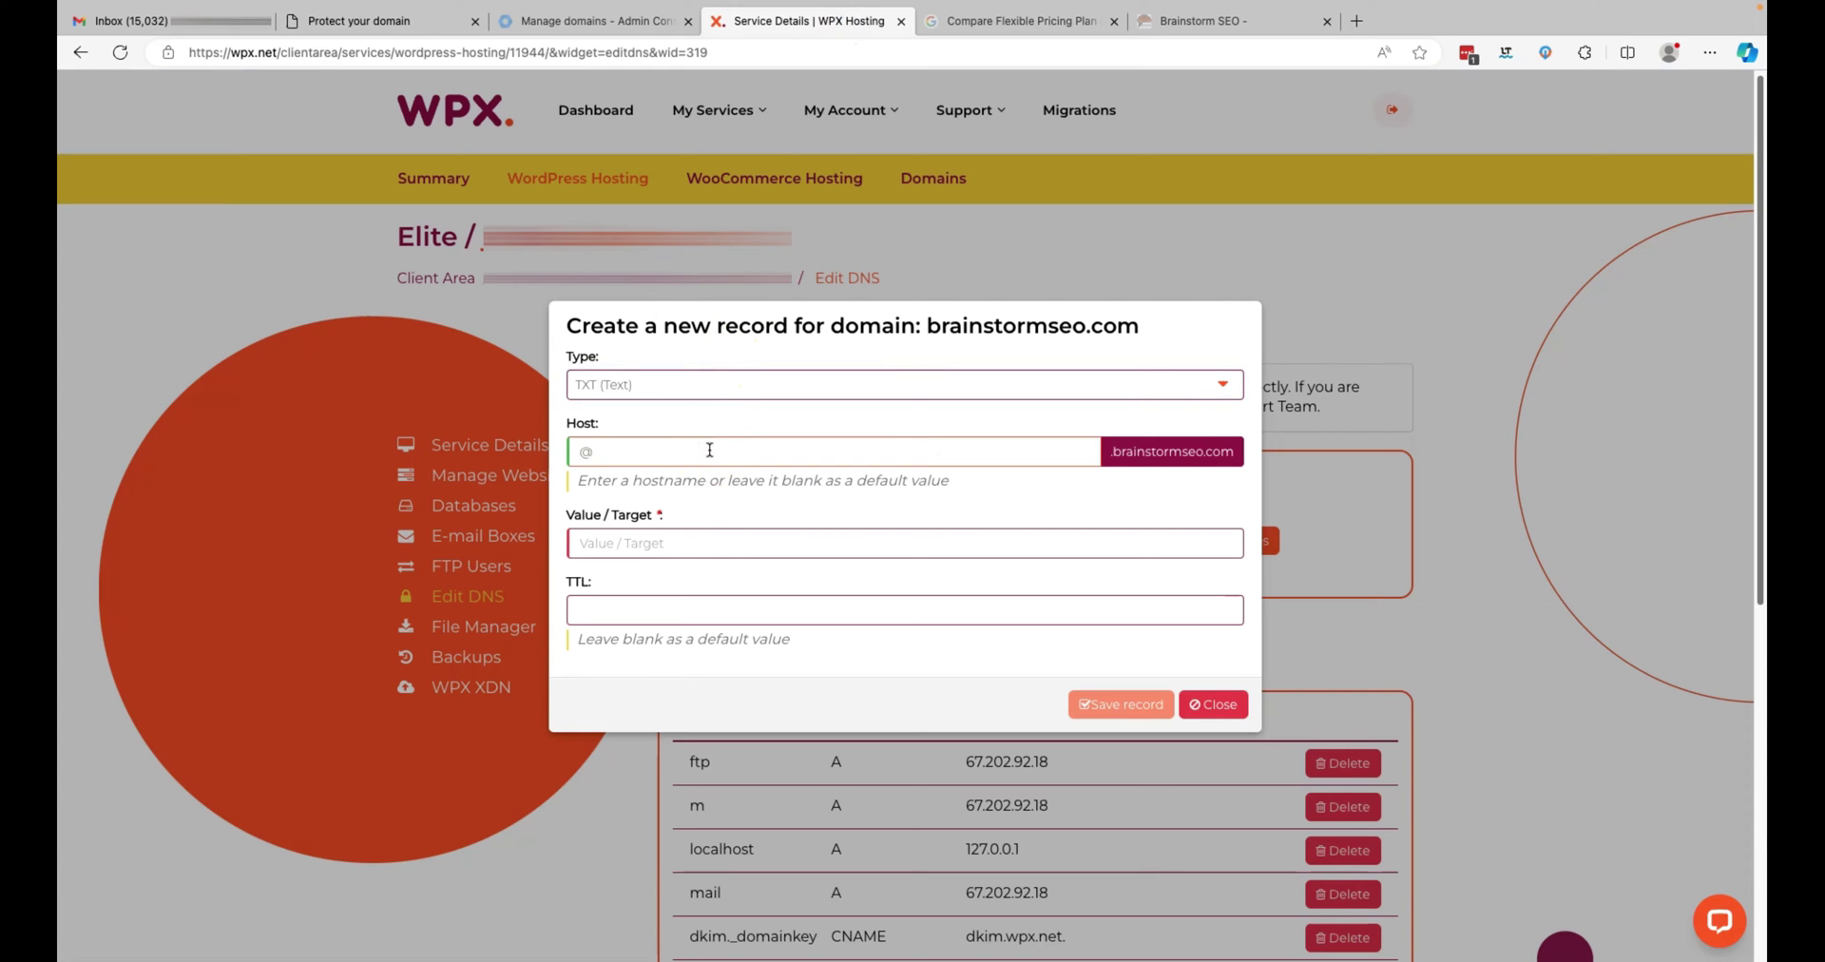
pyautogui.click(701, 542)
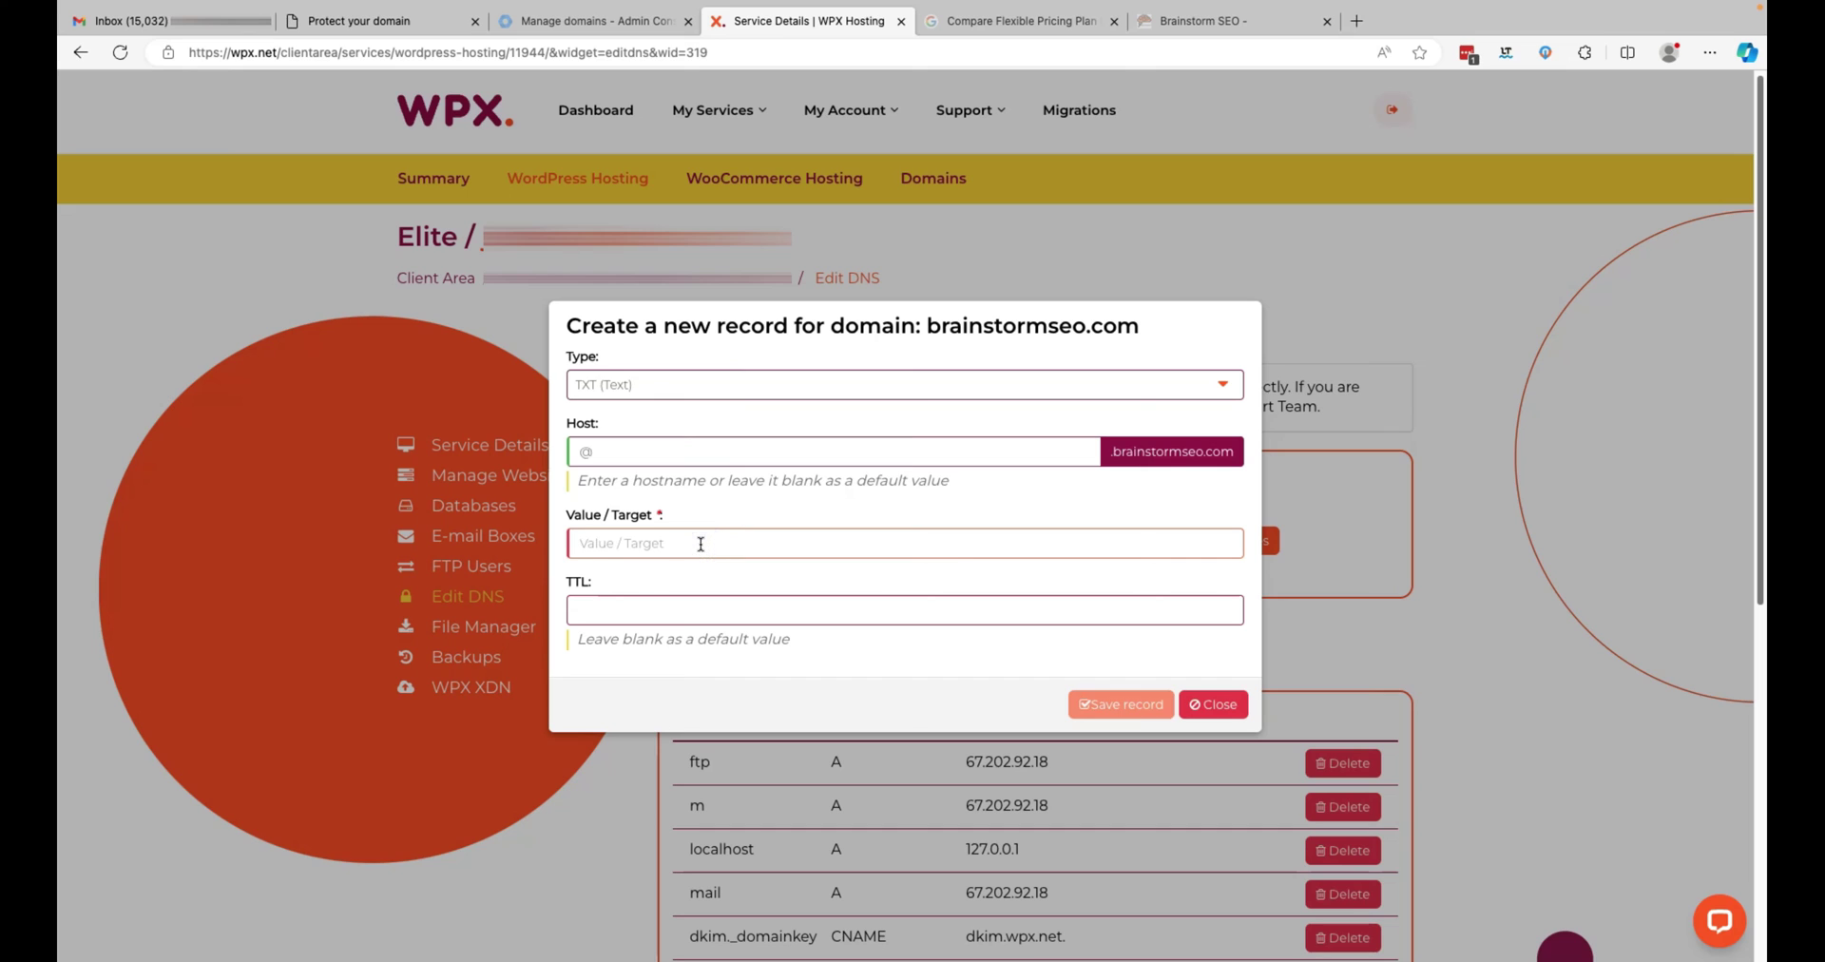
pyautogui.press('super+v')
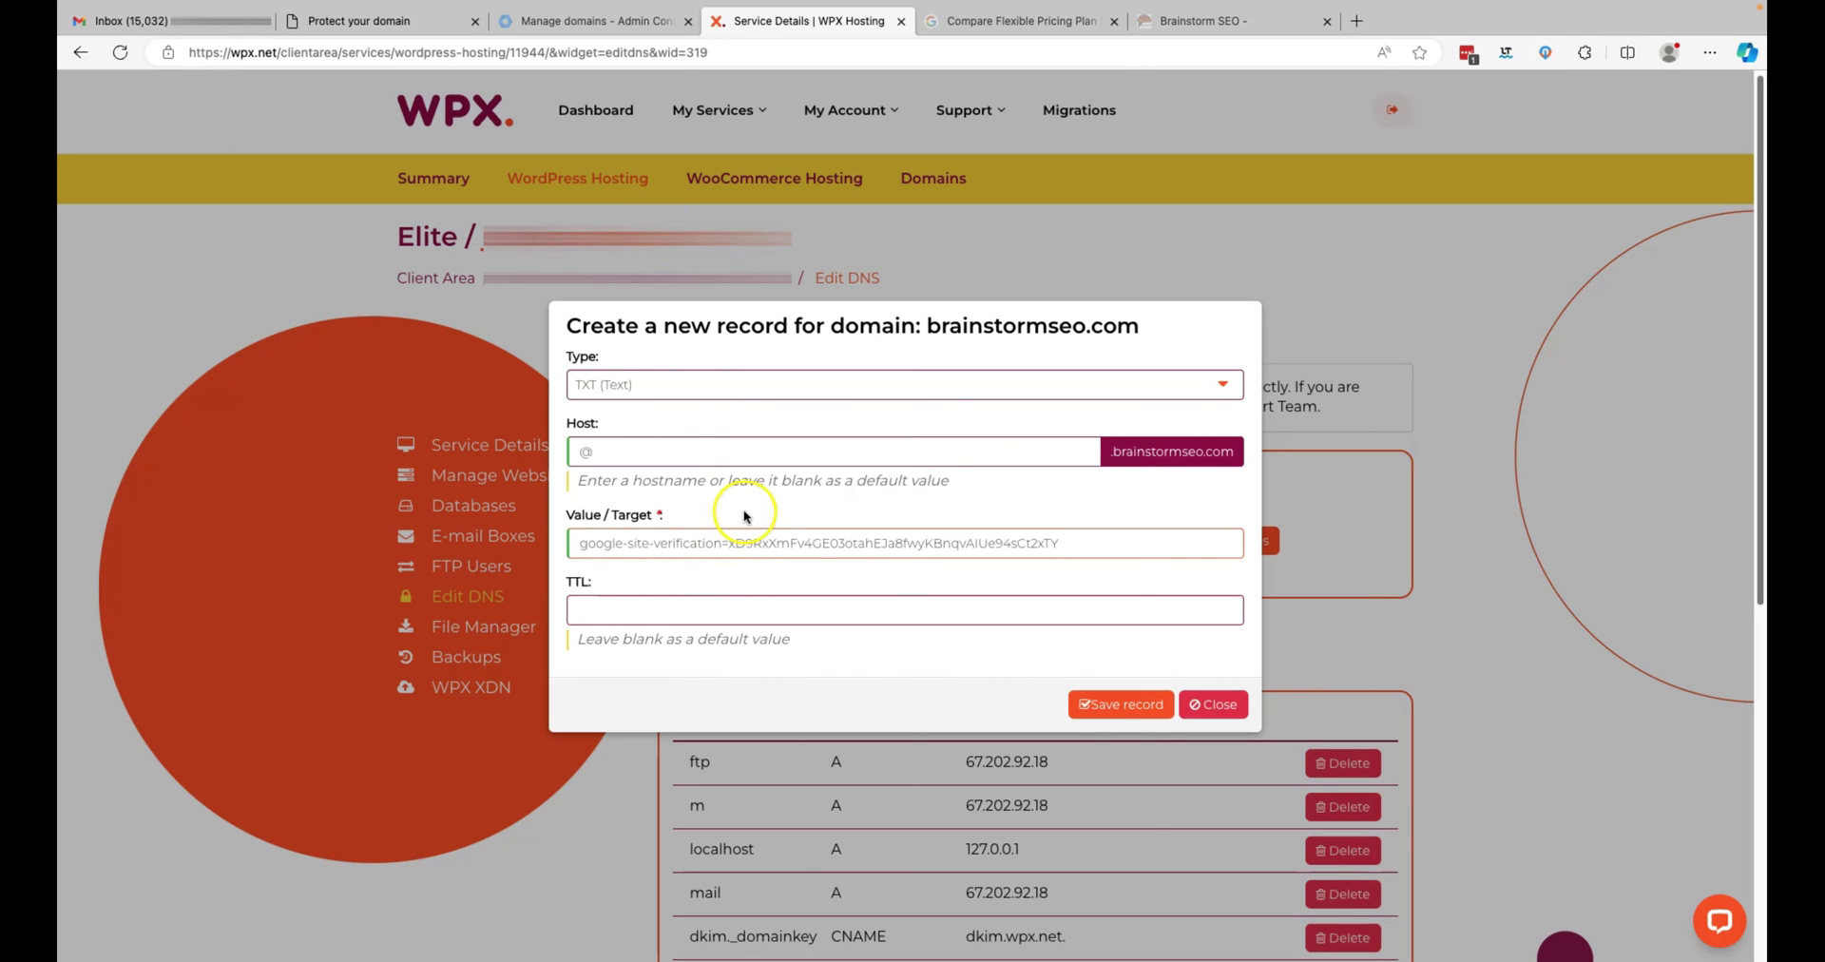
# - Recheck Google's verification instructions, then save the TXT record
pyautogui.click(757, 609)
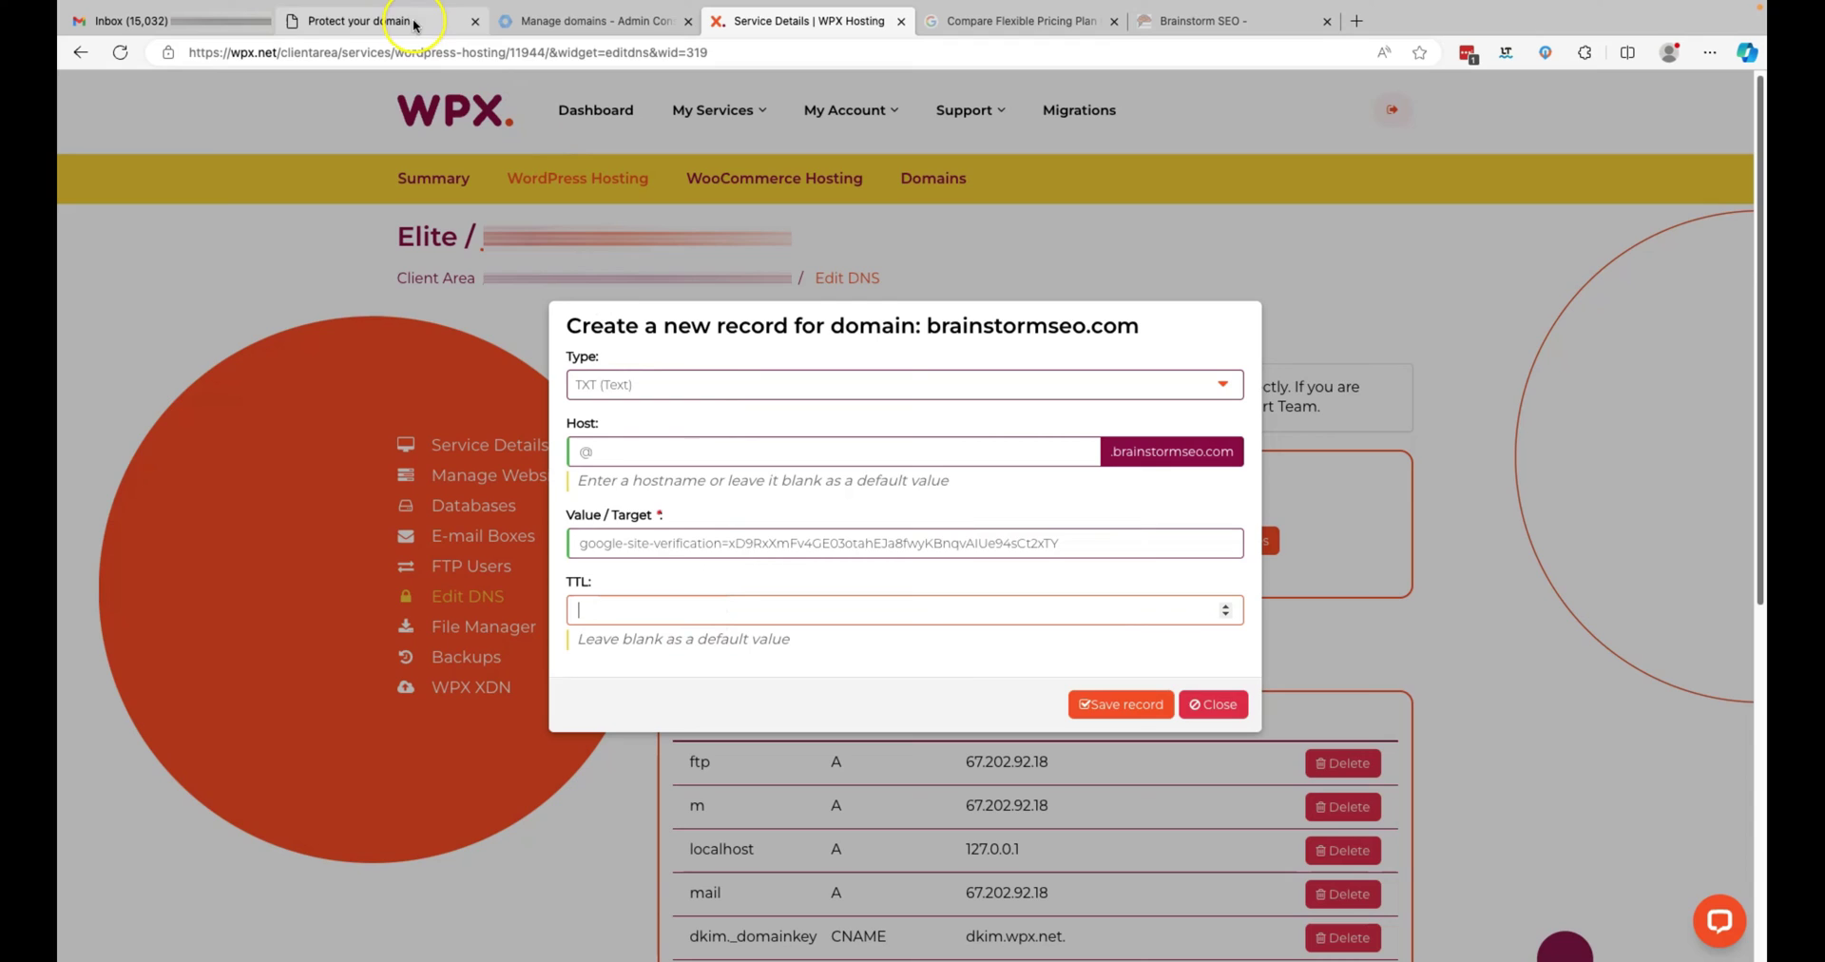
pyautogui.click(656, 23)
pyautogui.click(411, 22)
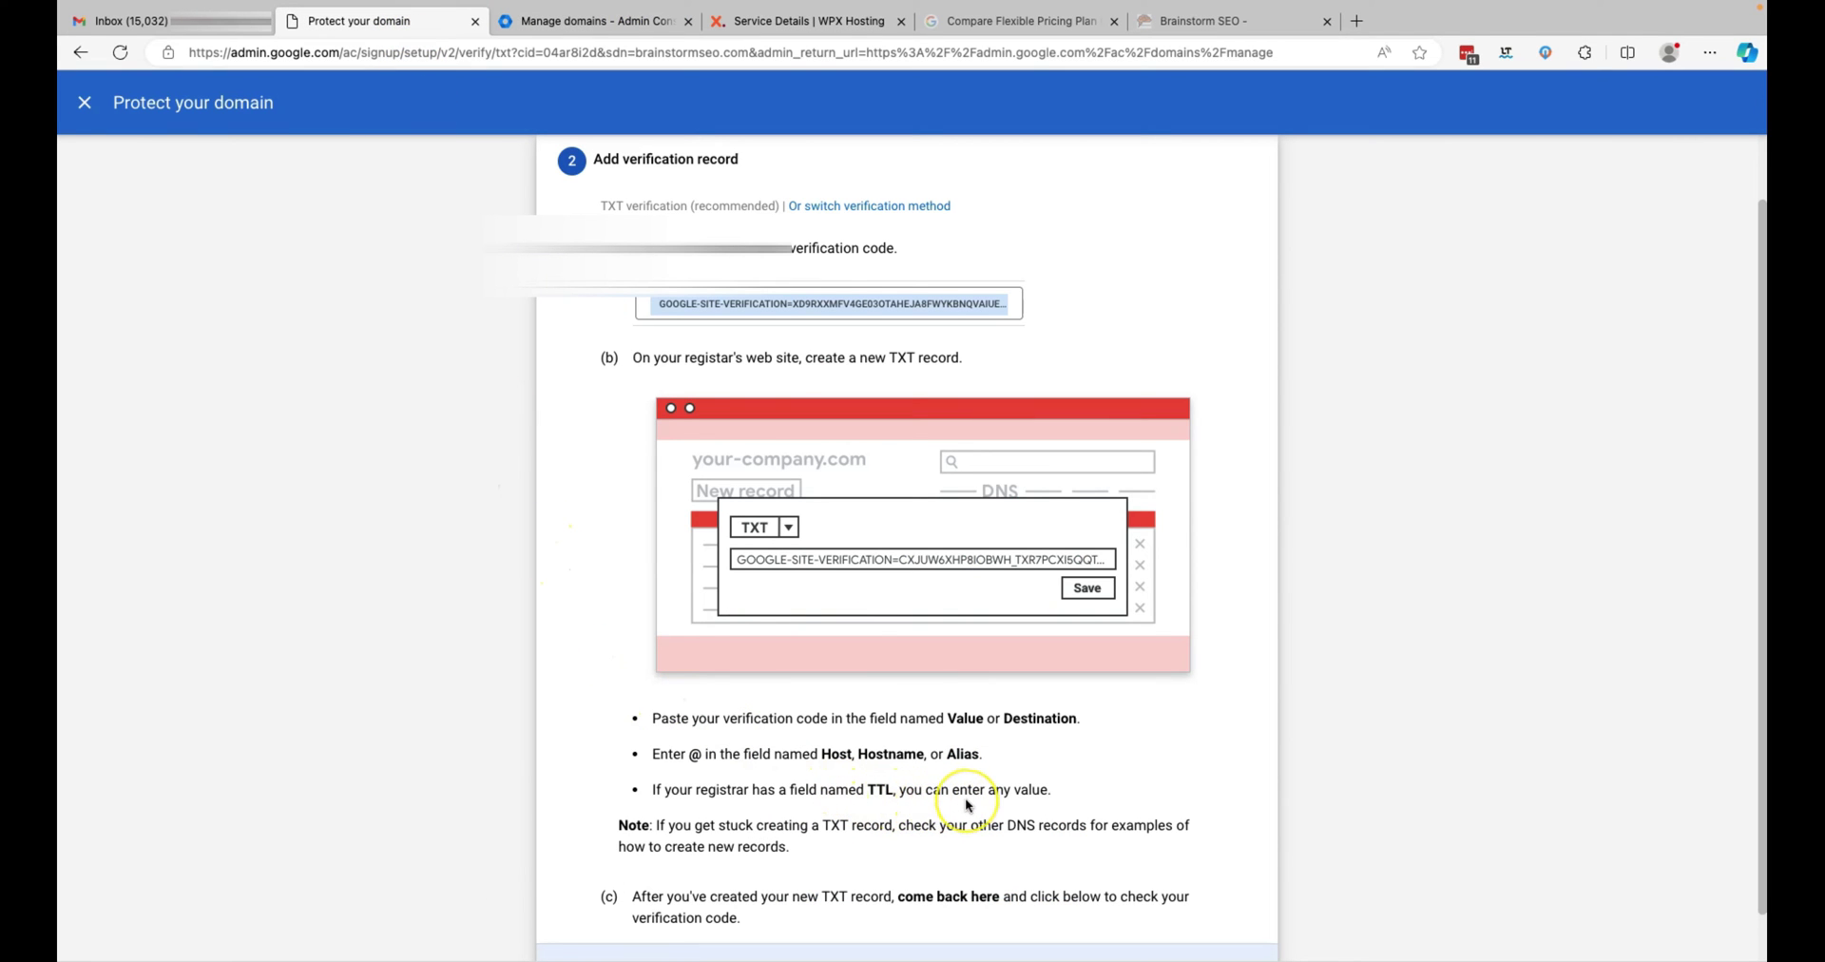
pyautogui.scroll(-1, 966, 799)
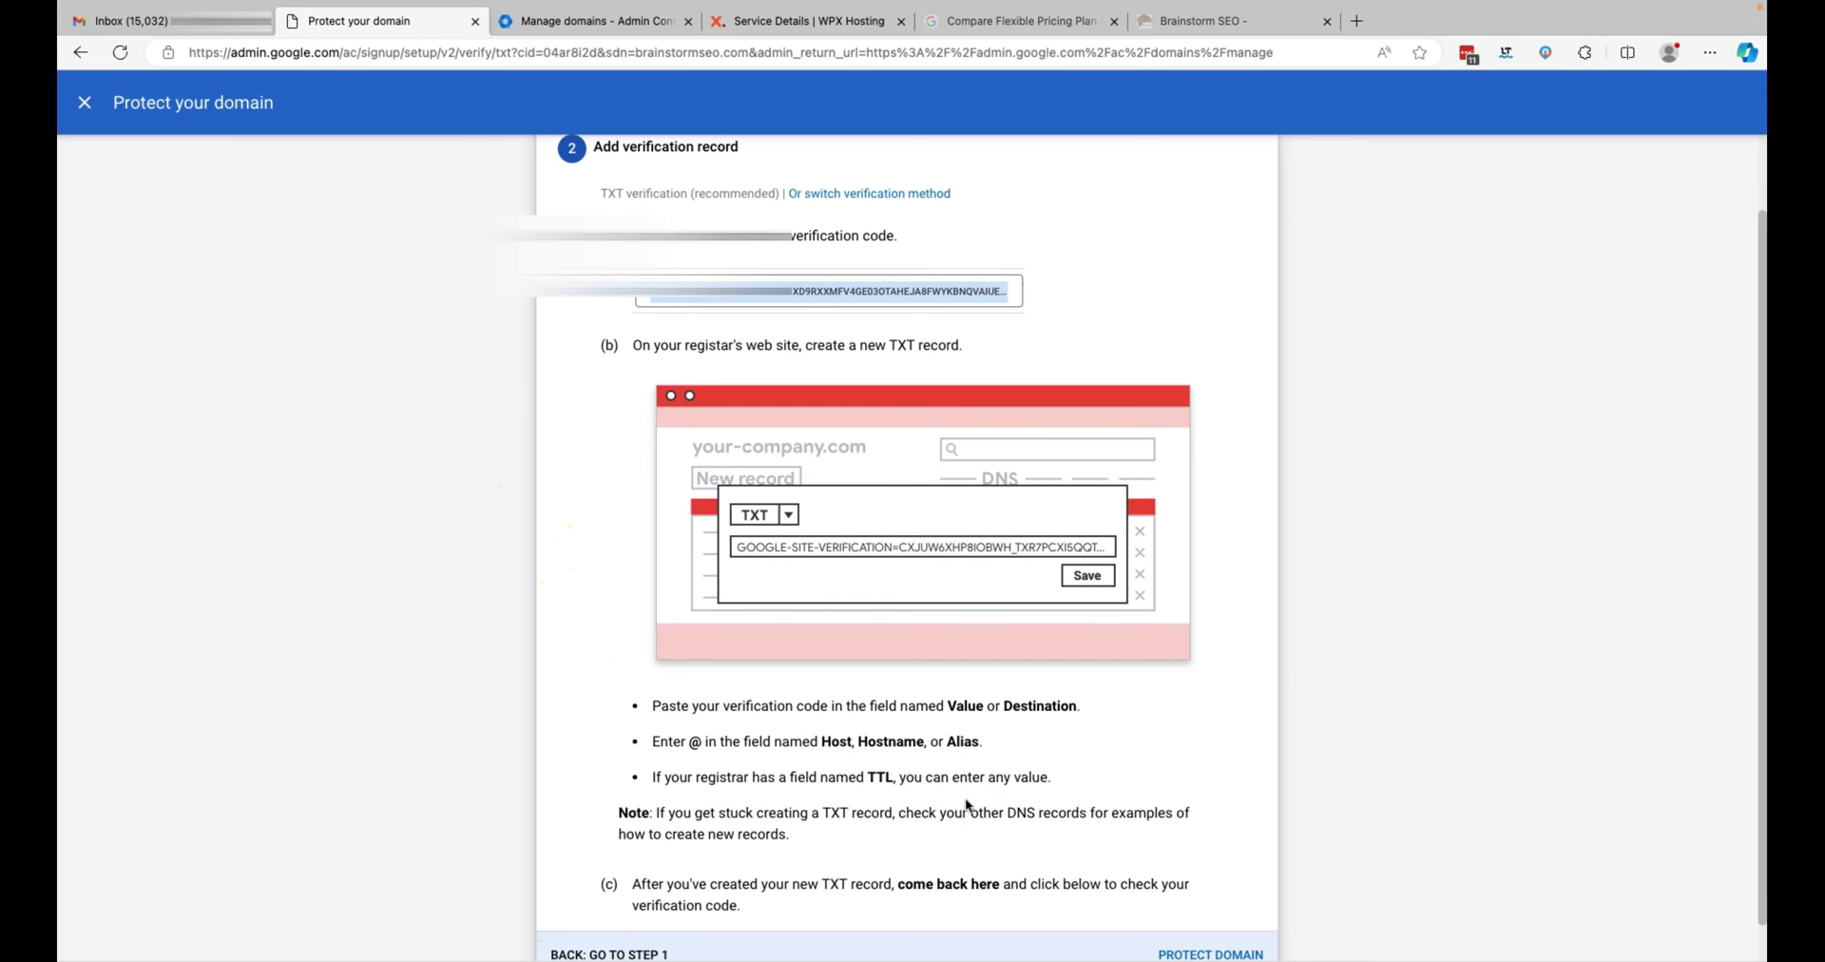
pyautogui.click(997, 813)
pyautogui.click(949, 803)
pyautogui.click(813, 22)
pyautogui.click(1131, 703)
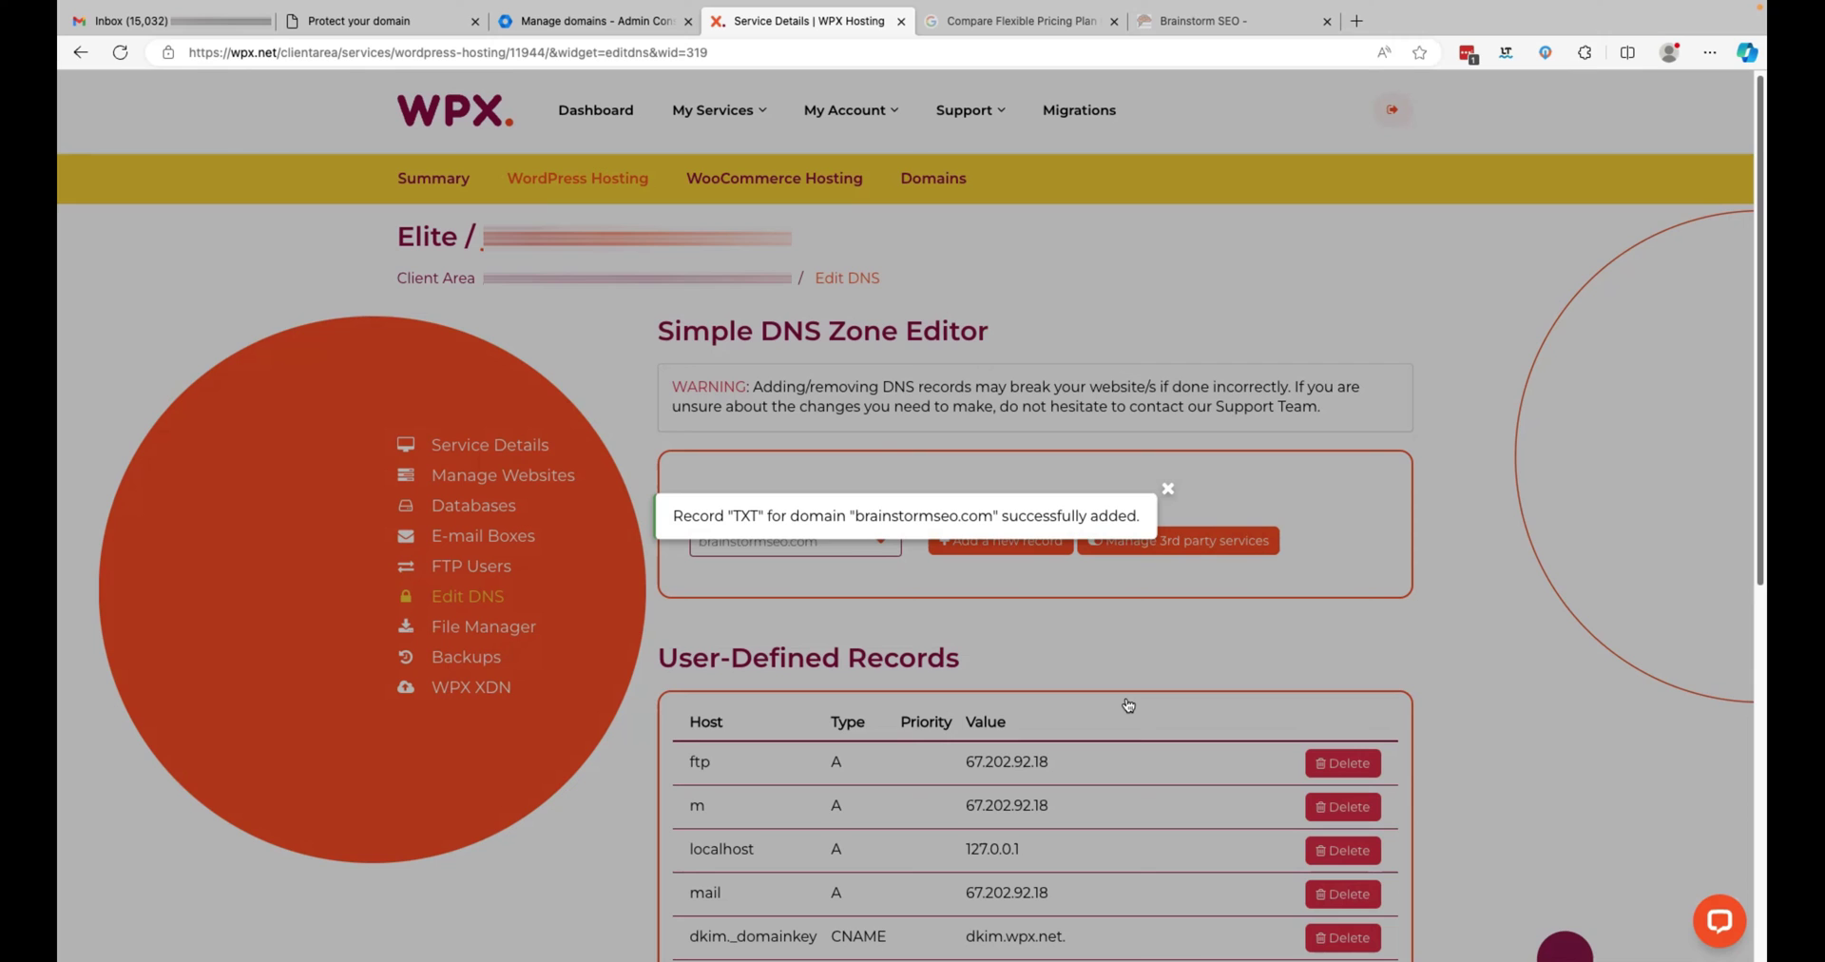
# - Confirm the @ TXT entry in the records list and return to Google's verification step 2
pyautogui.scroll(-5, 1408, 637)
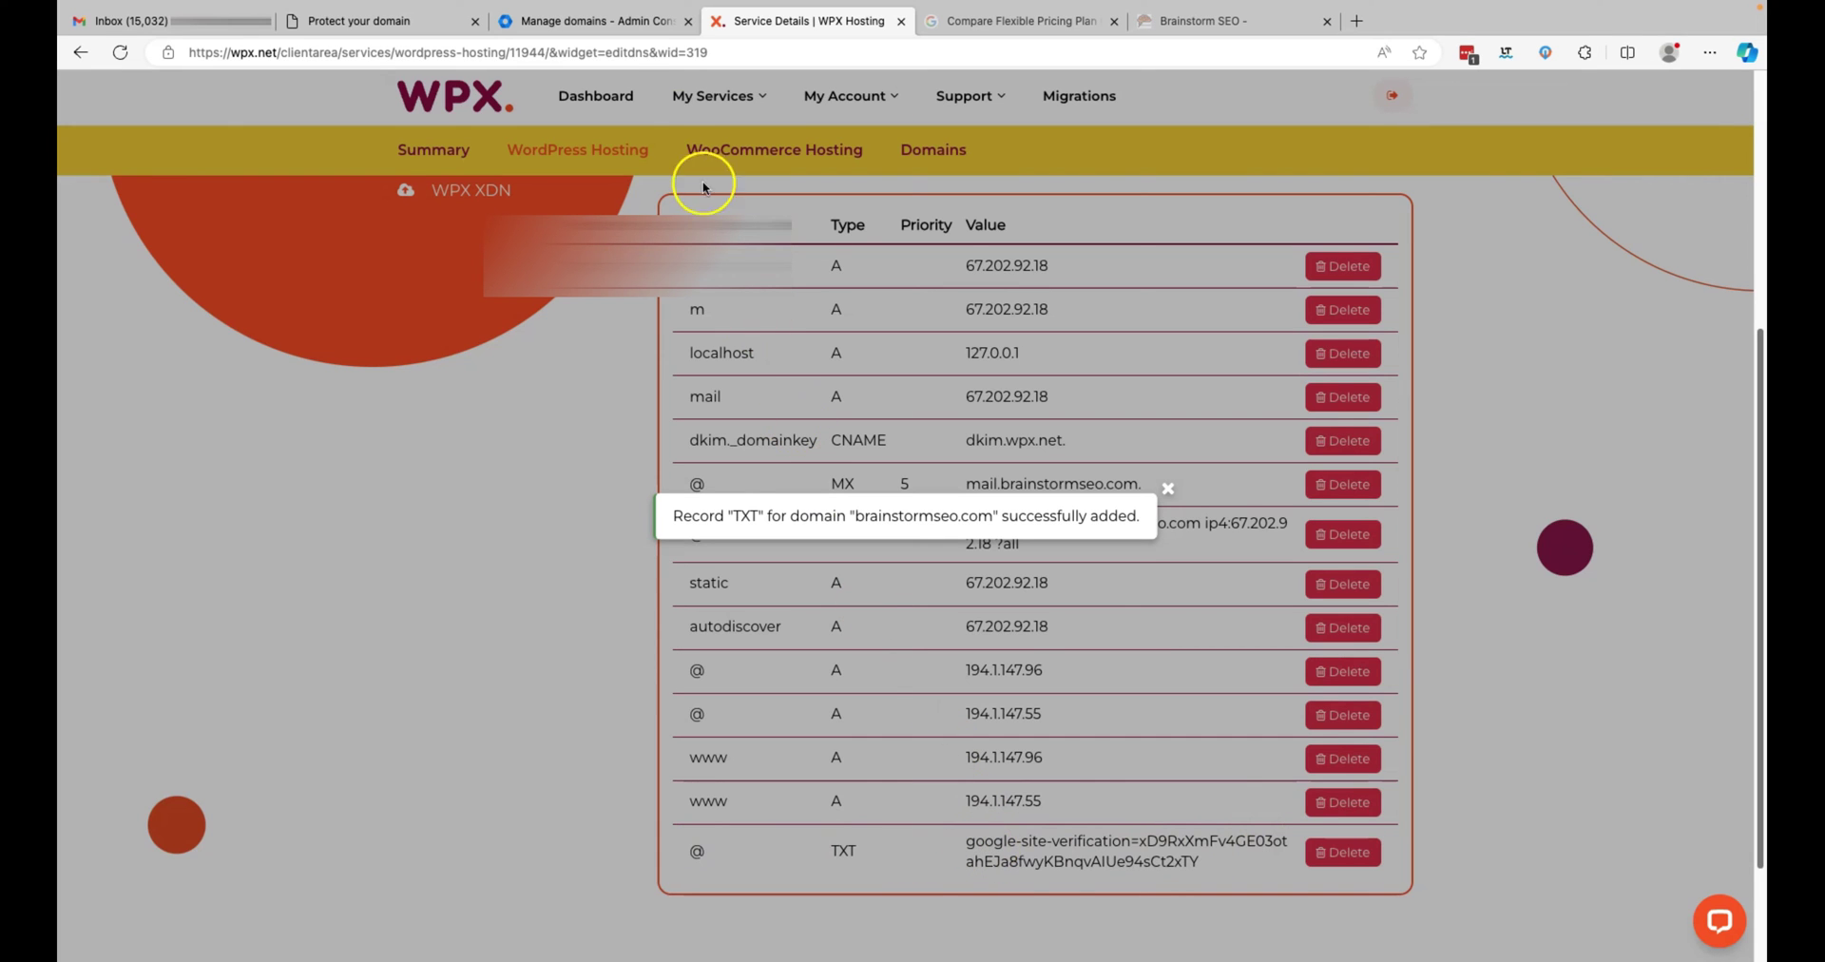
pyautogui.click(623, 28)
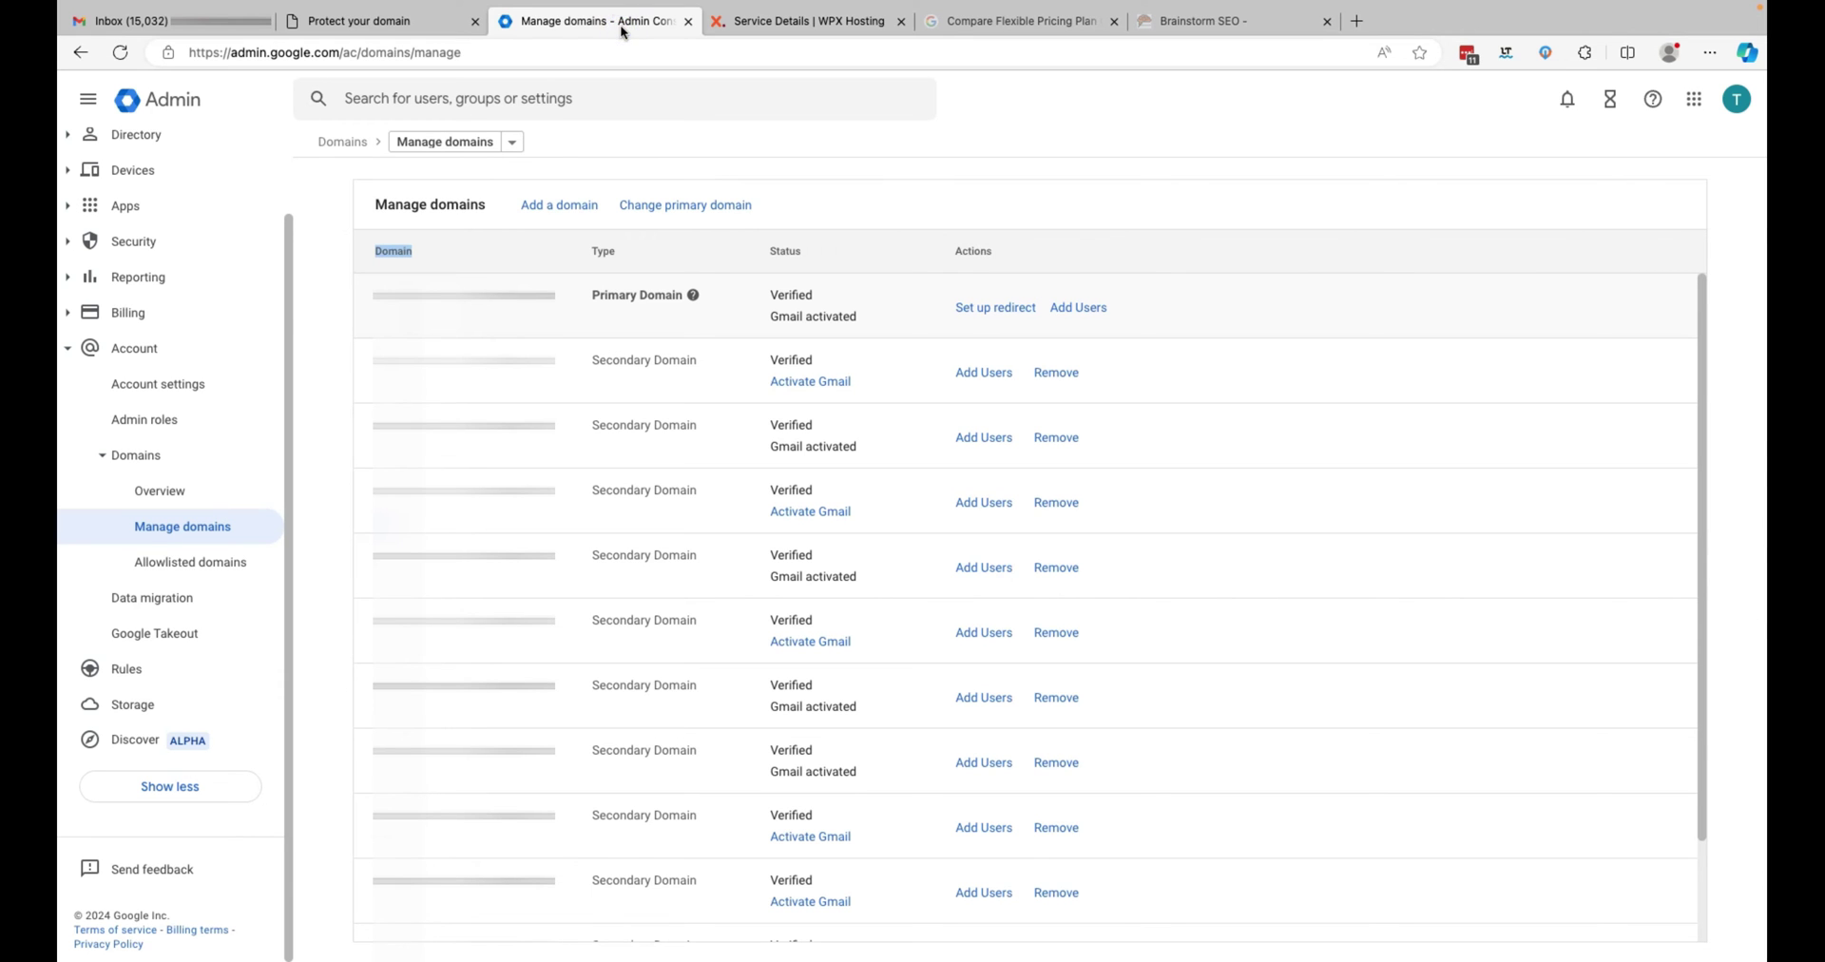
pyautogui.click(362, 23)
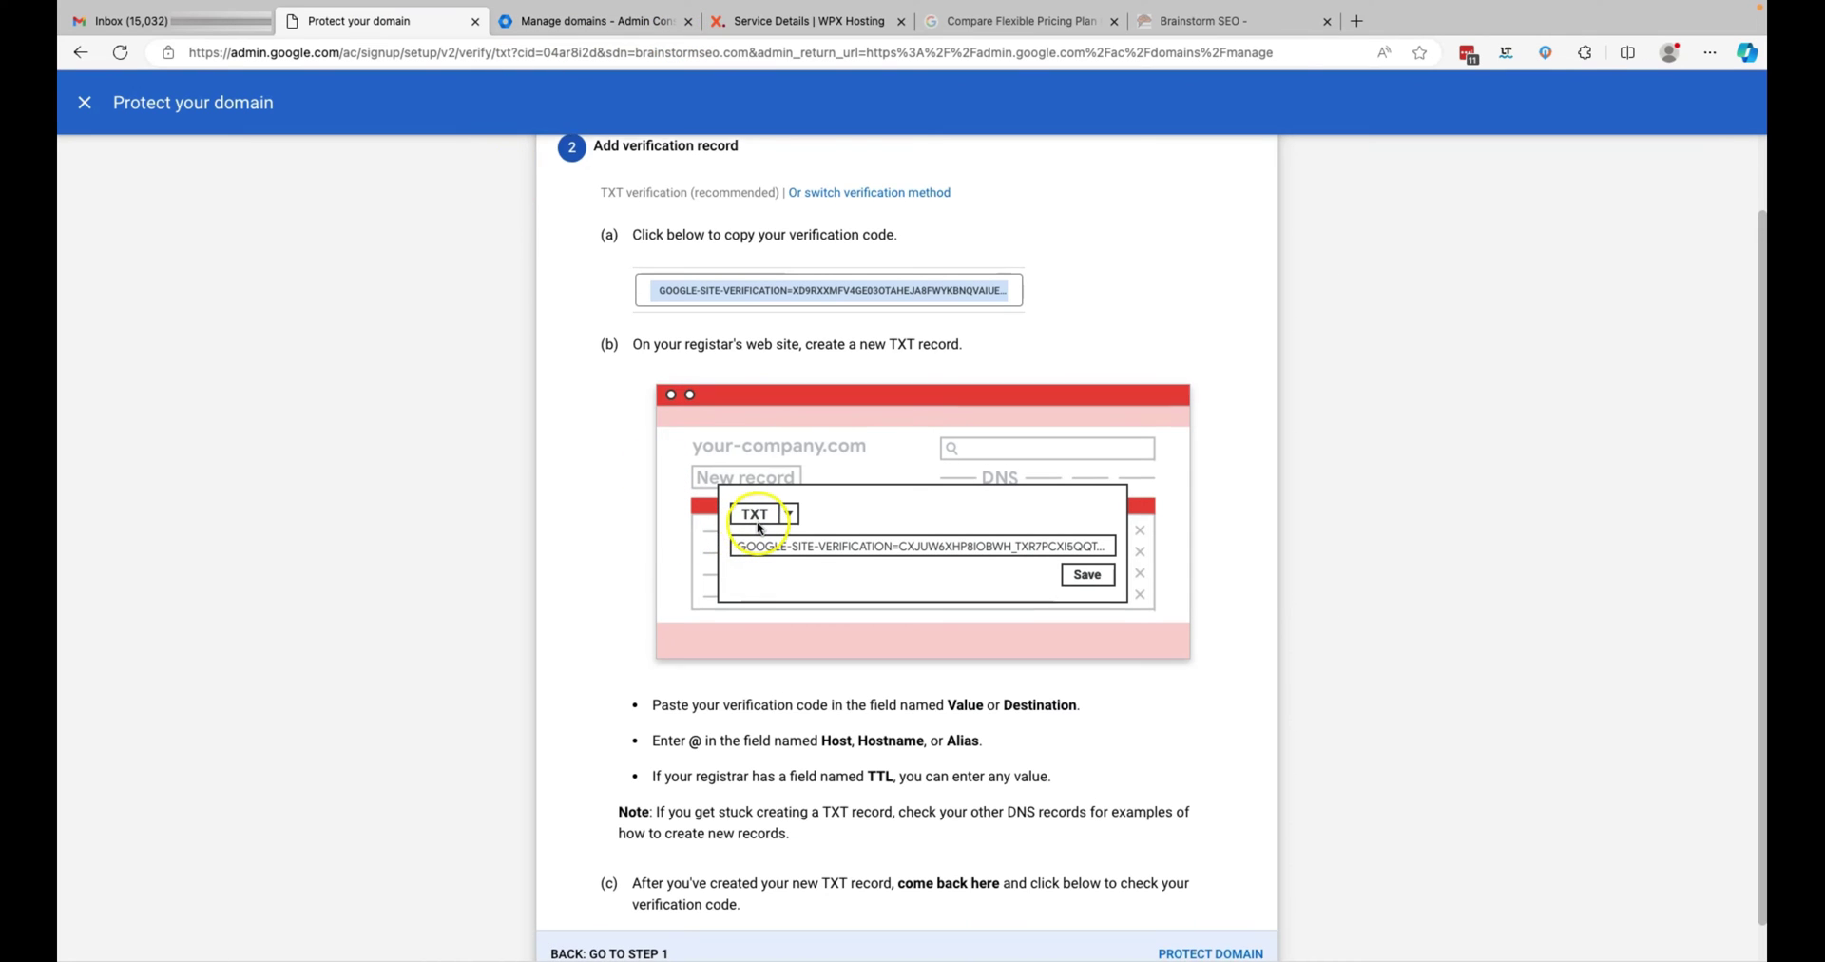
# - Run the Protect Domain check so brainstormseo.com verifies as a secondary domain
pyautogui.scroll(-1, 741, 523)
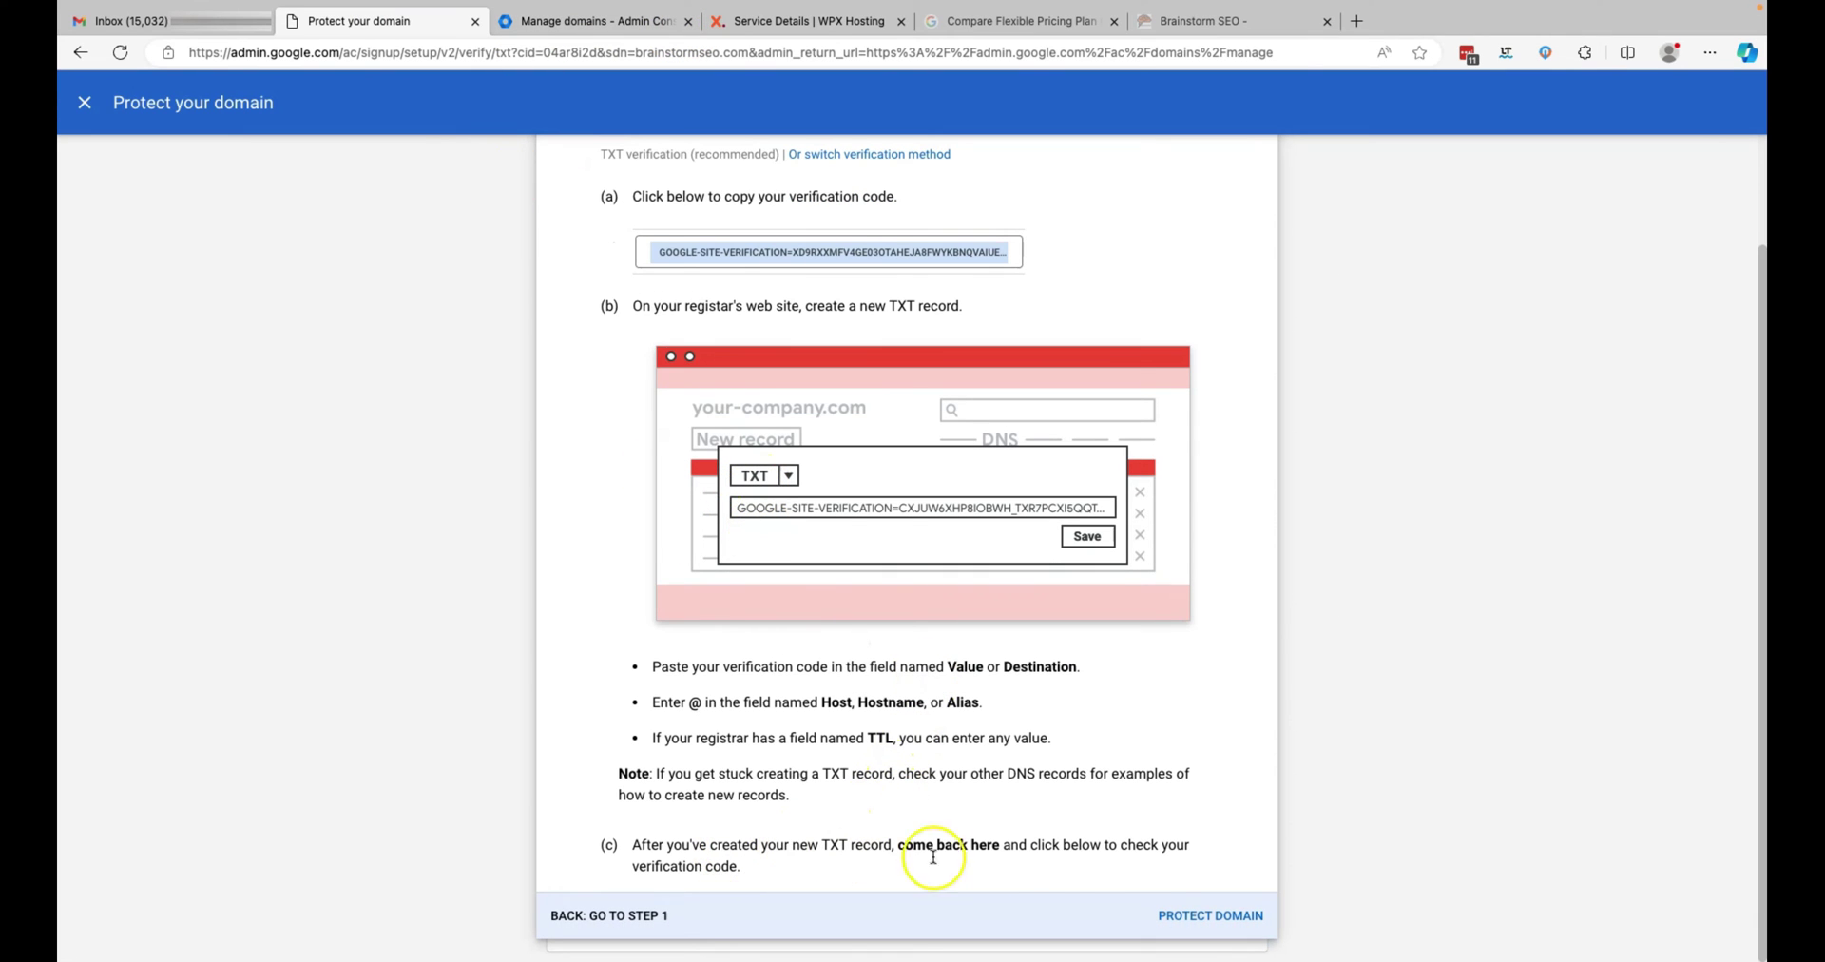
pyautogui.click(1220, 917)
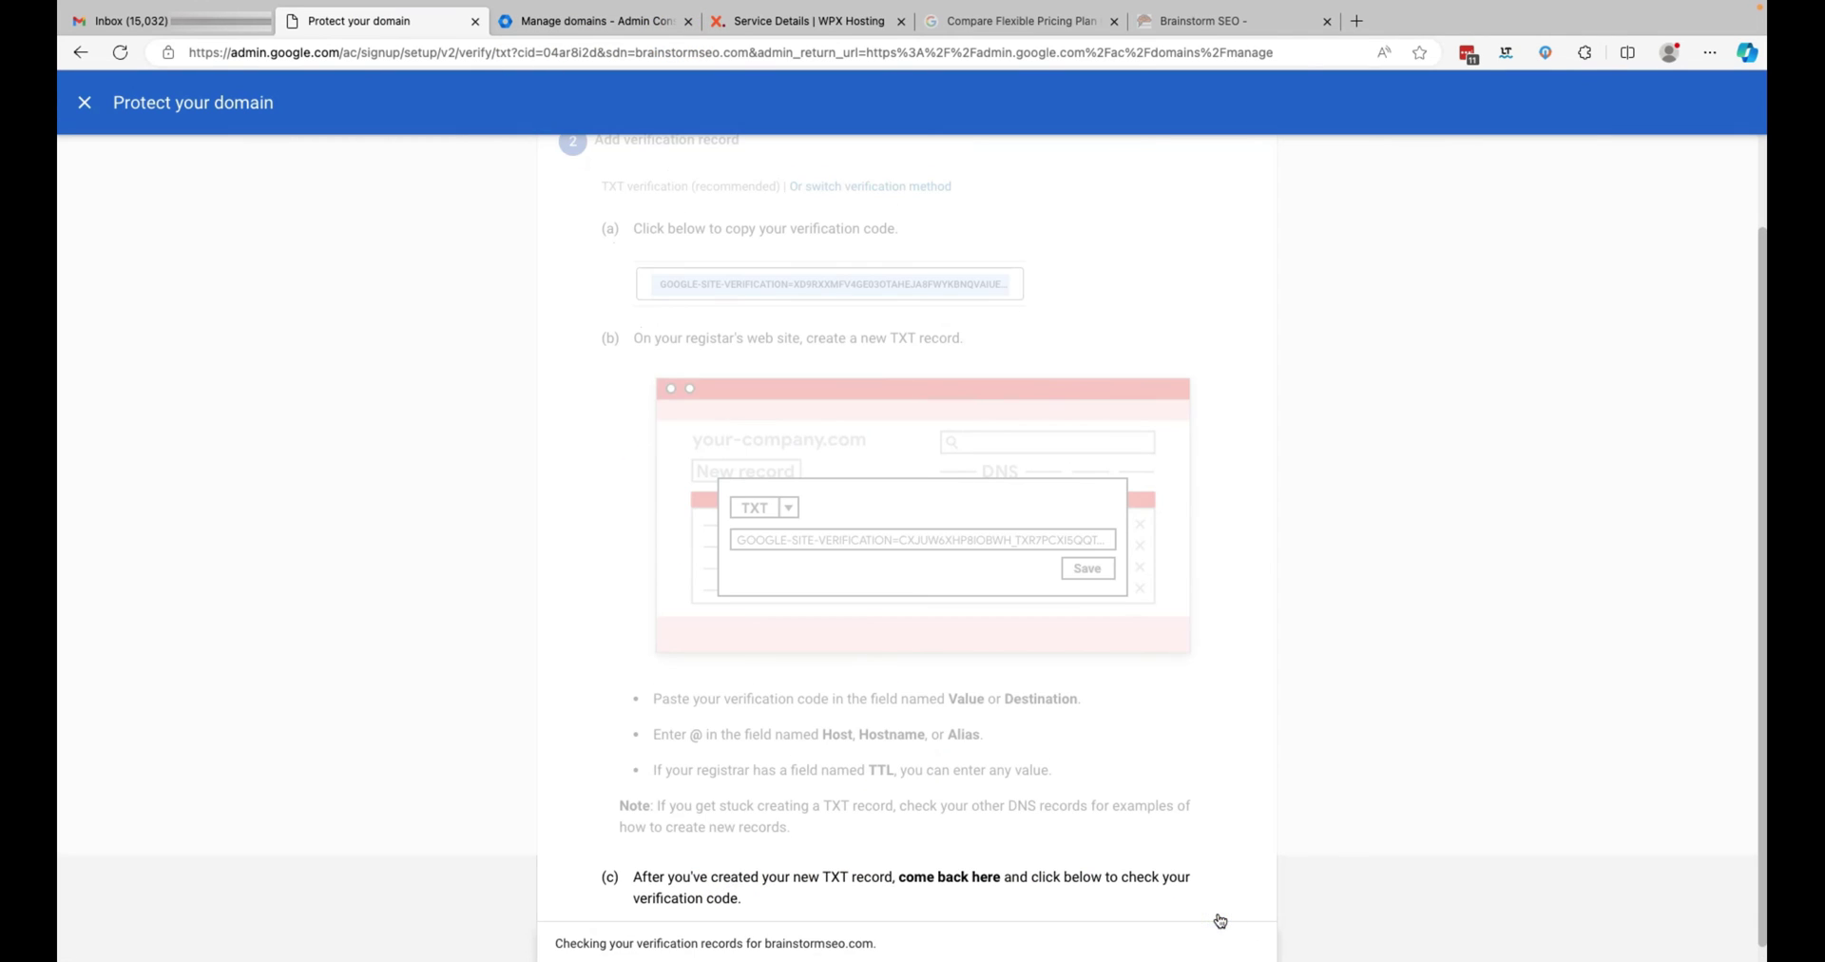
pyautogui.click(1232, 909)
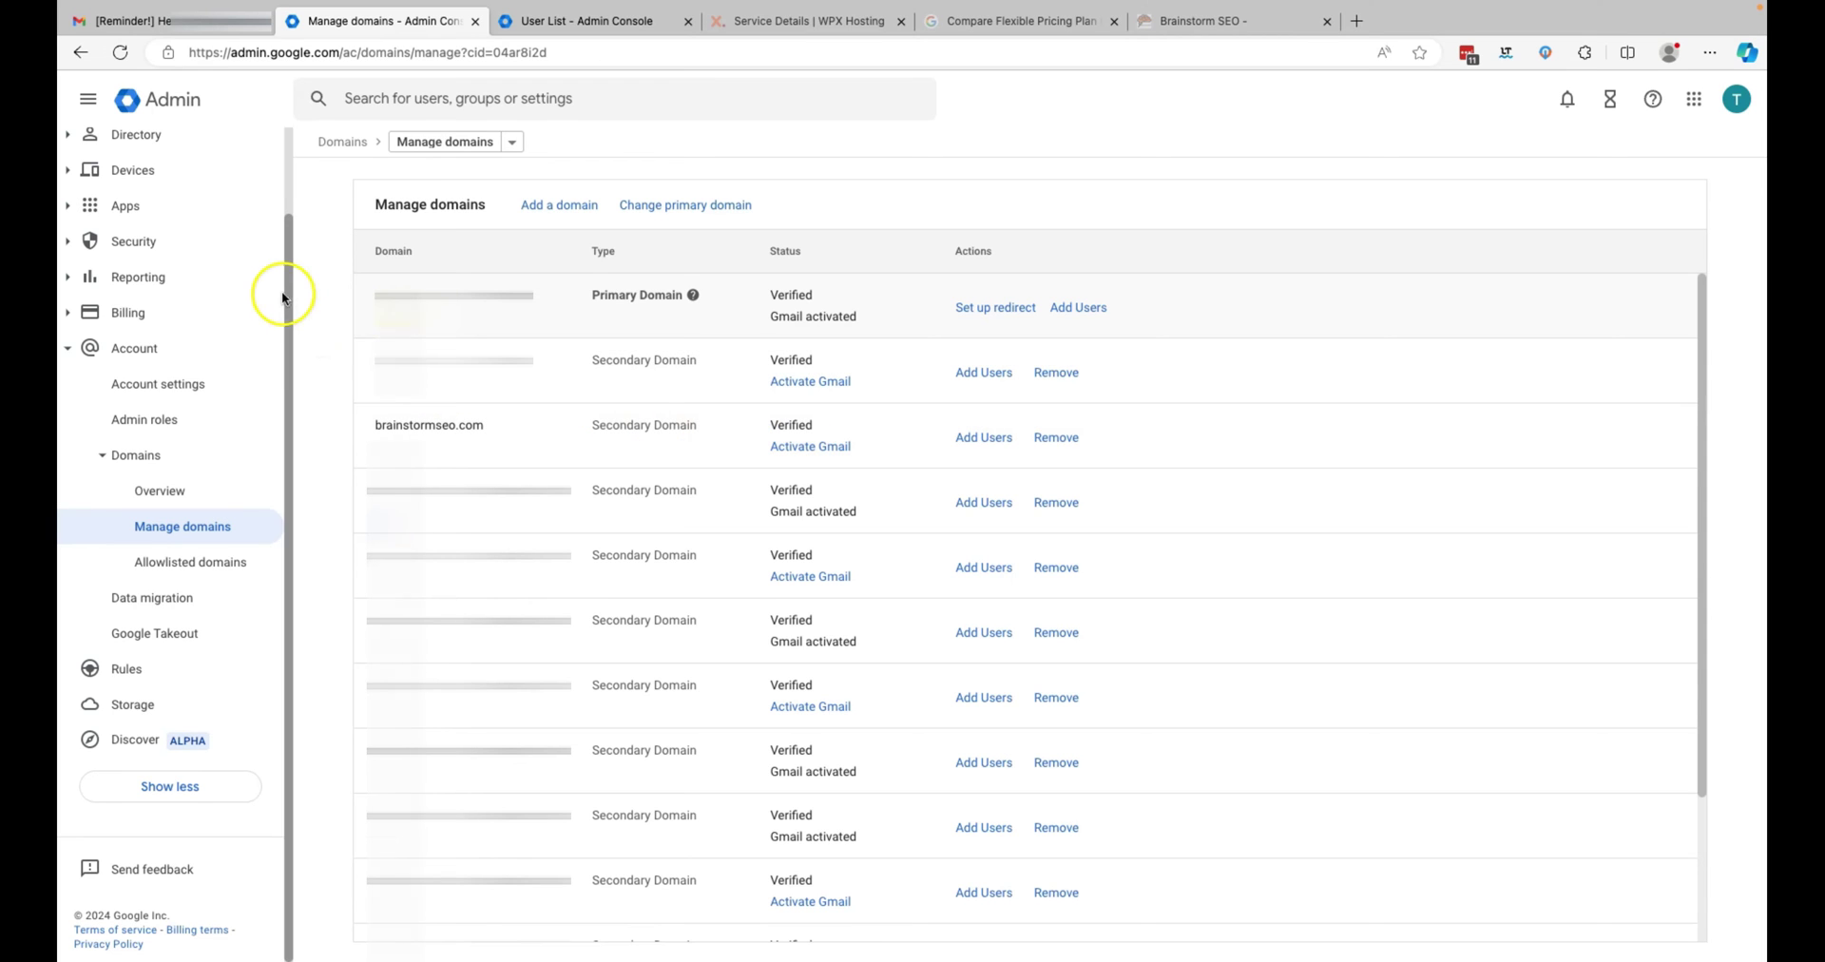
# - Go to Directory > Users, open the admin user, and edit its alternate email addresses
pyautogui.click(148, 143)
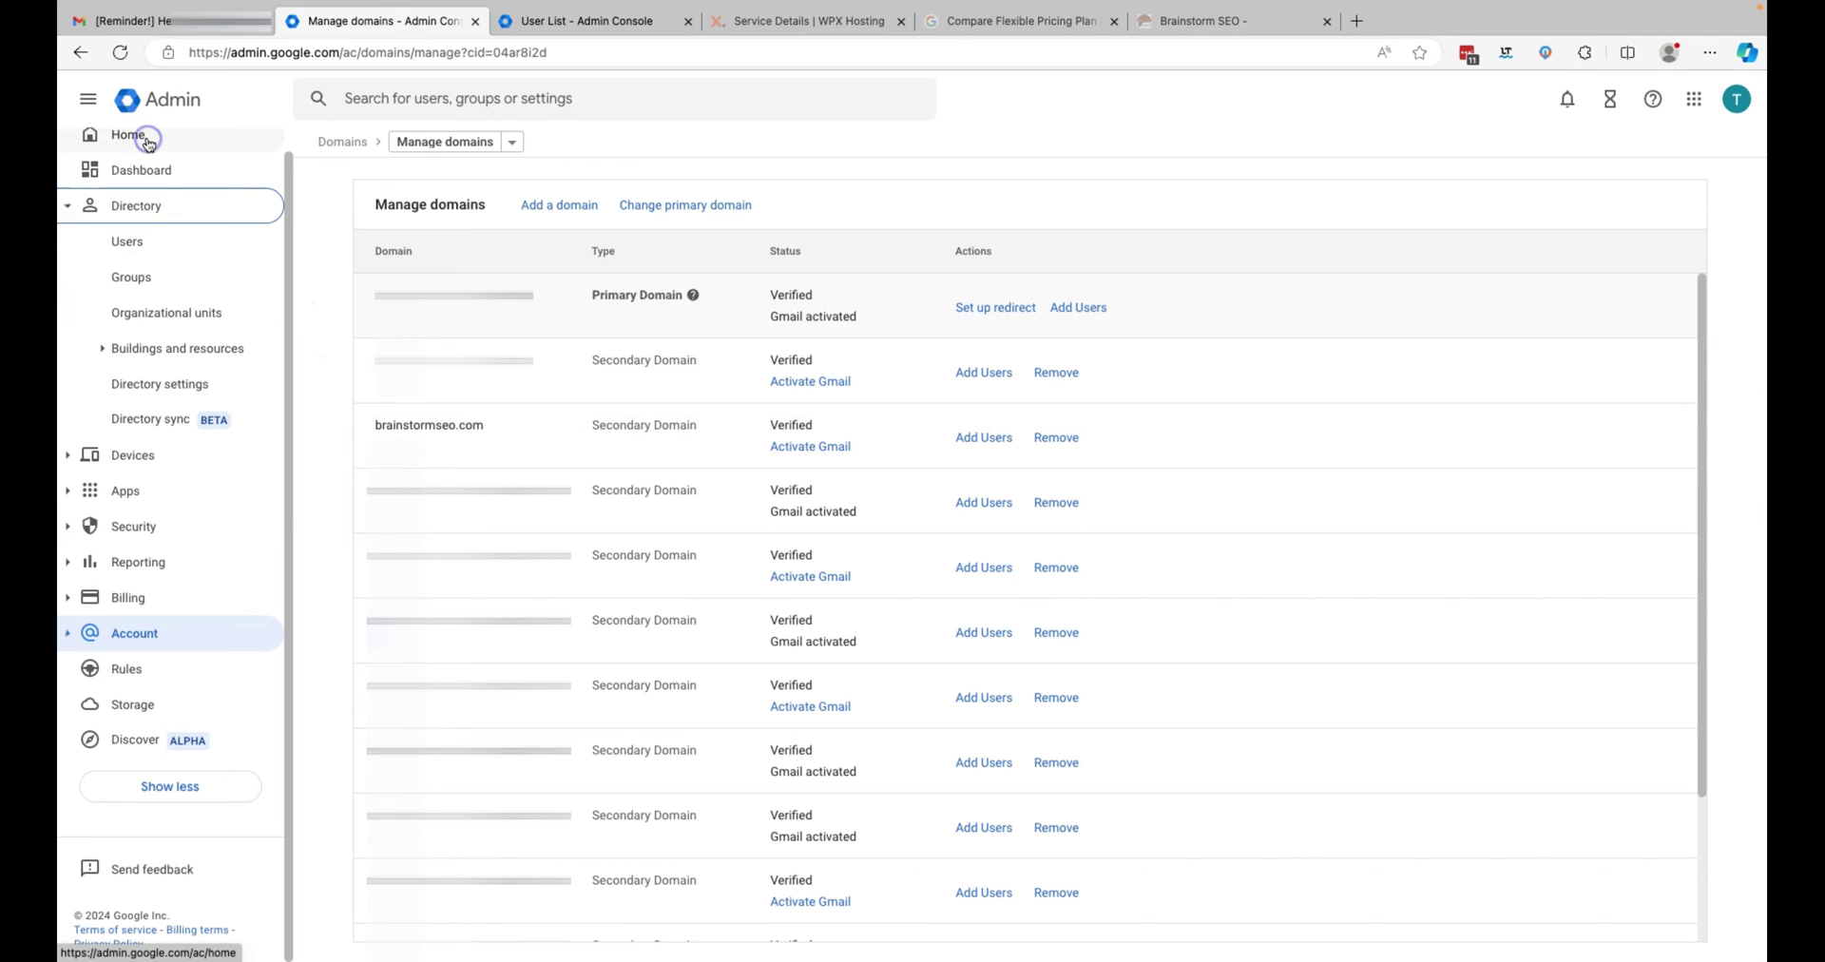
pyautogui.click(134, 246)
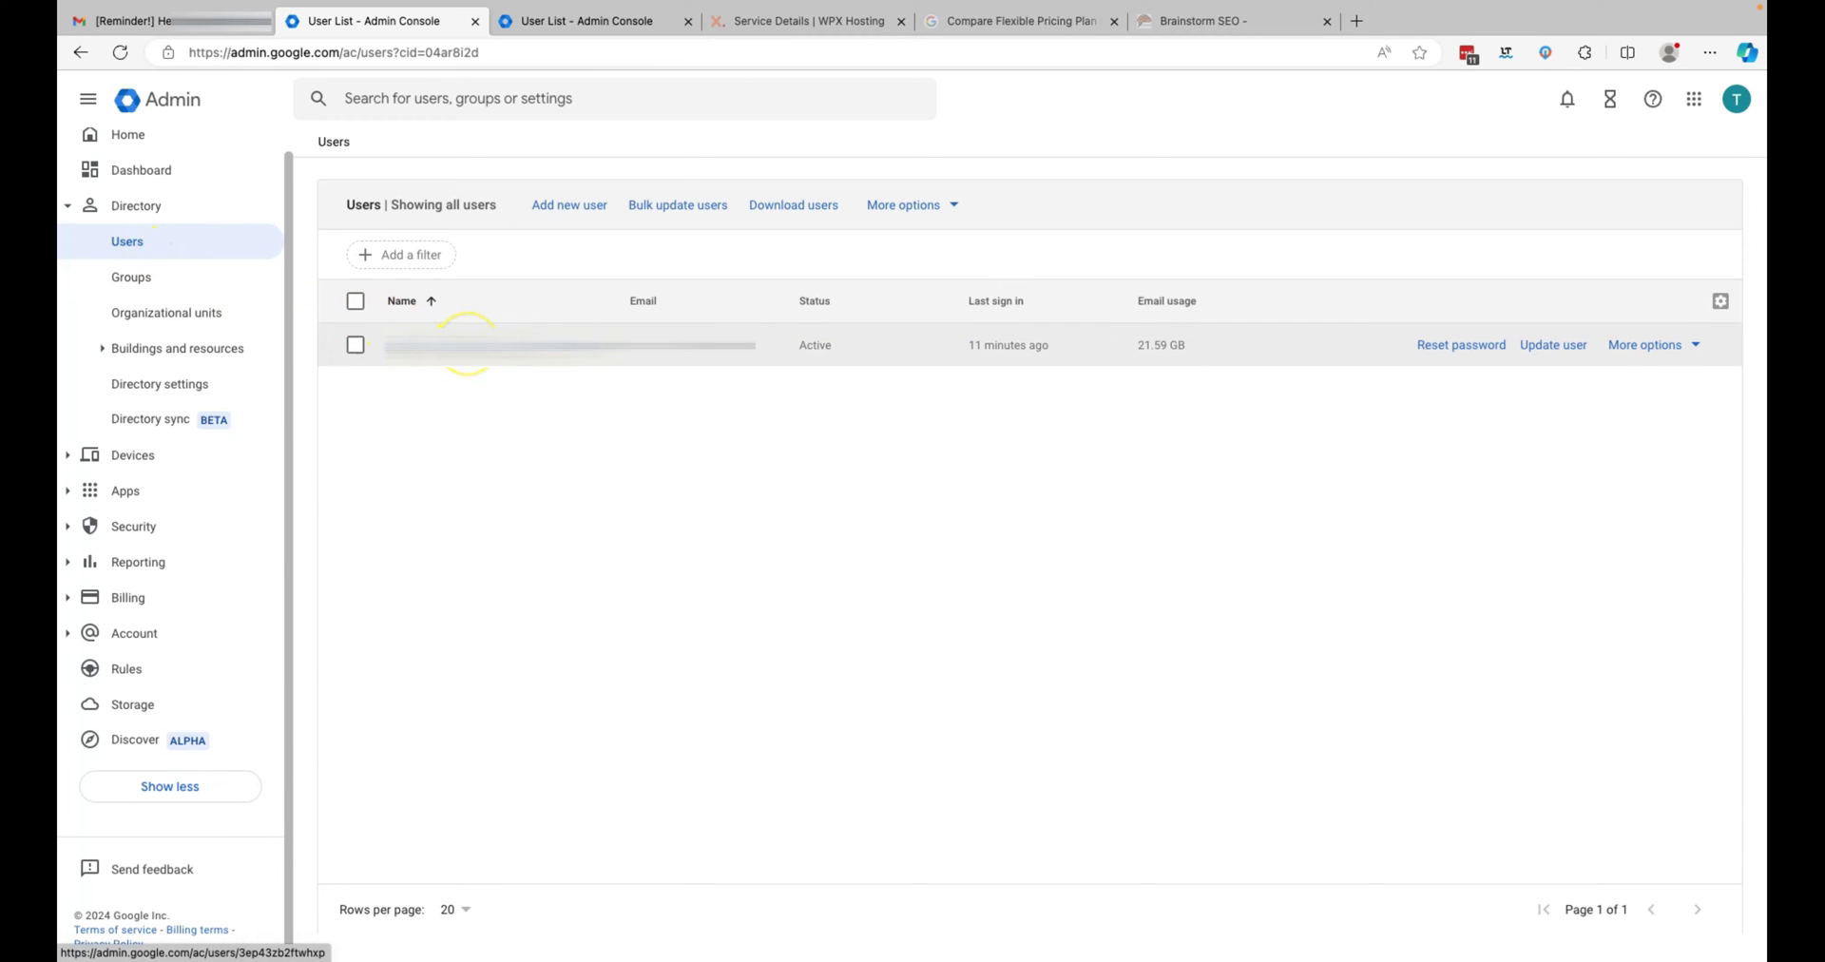
pyautogui.click(456, 346)
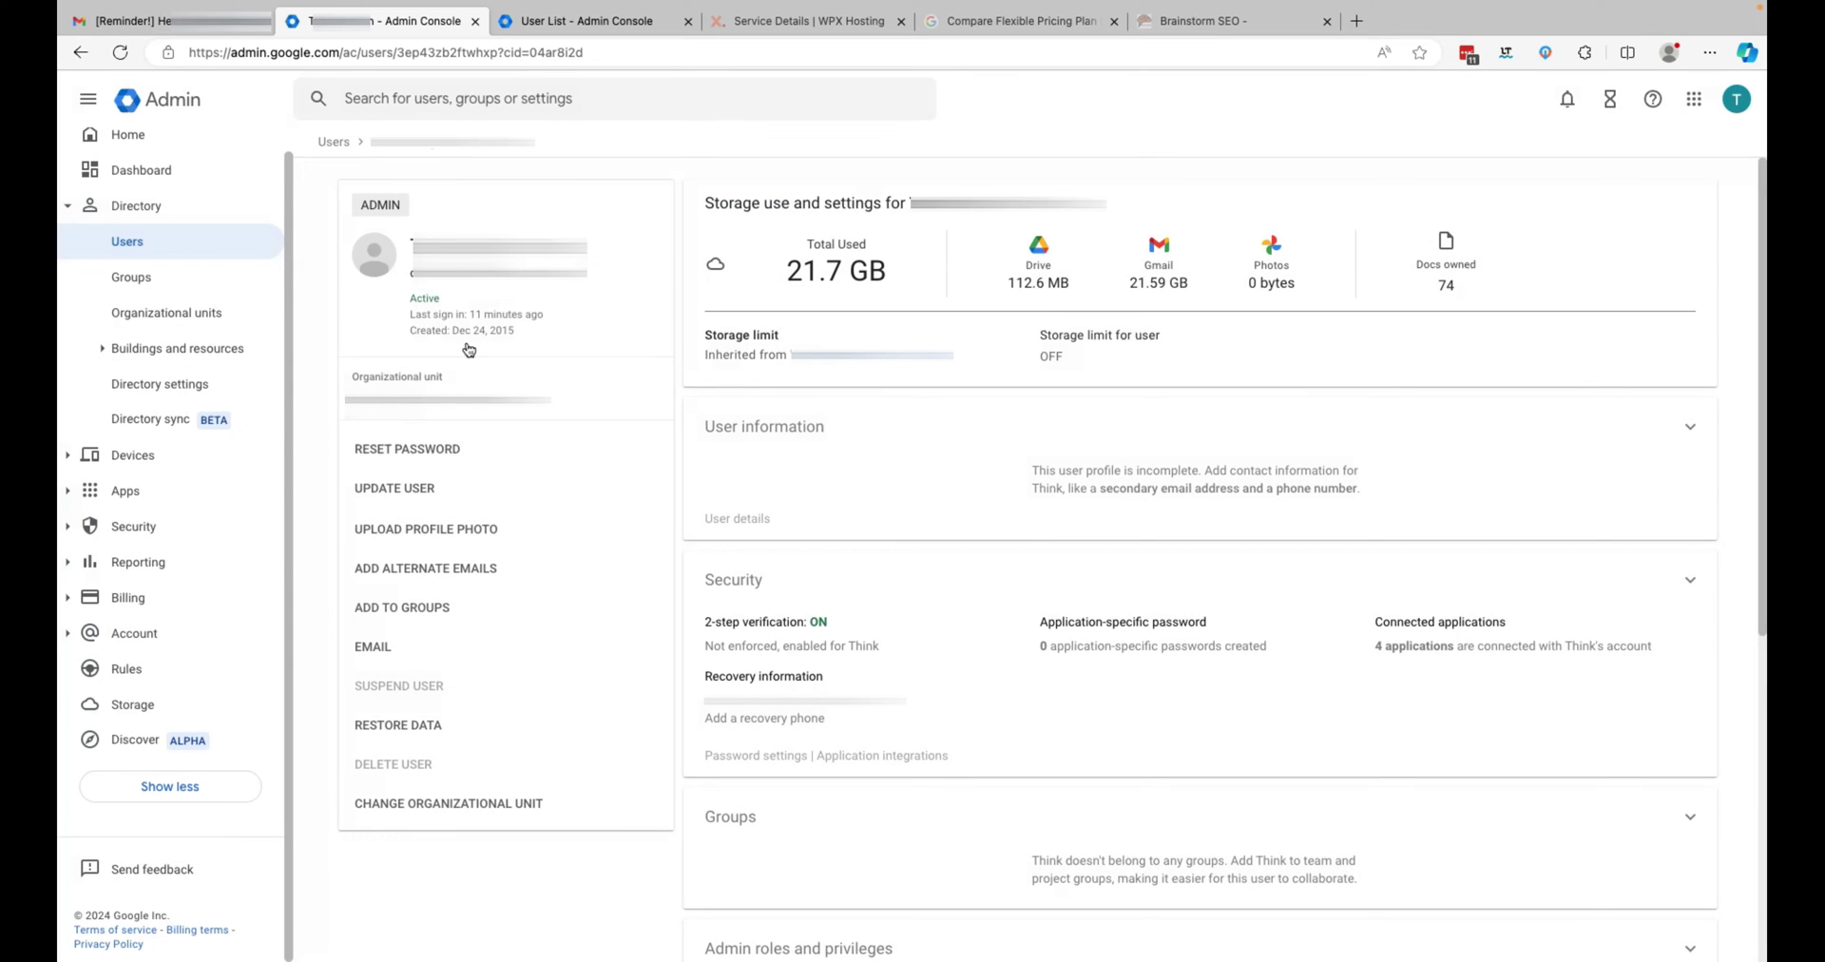
pyautogui.click(498, 295)
pyautogui.click(1693, 433)
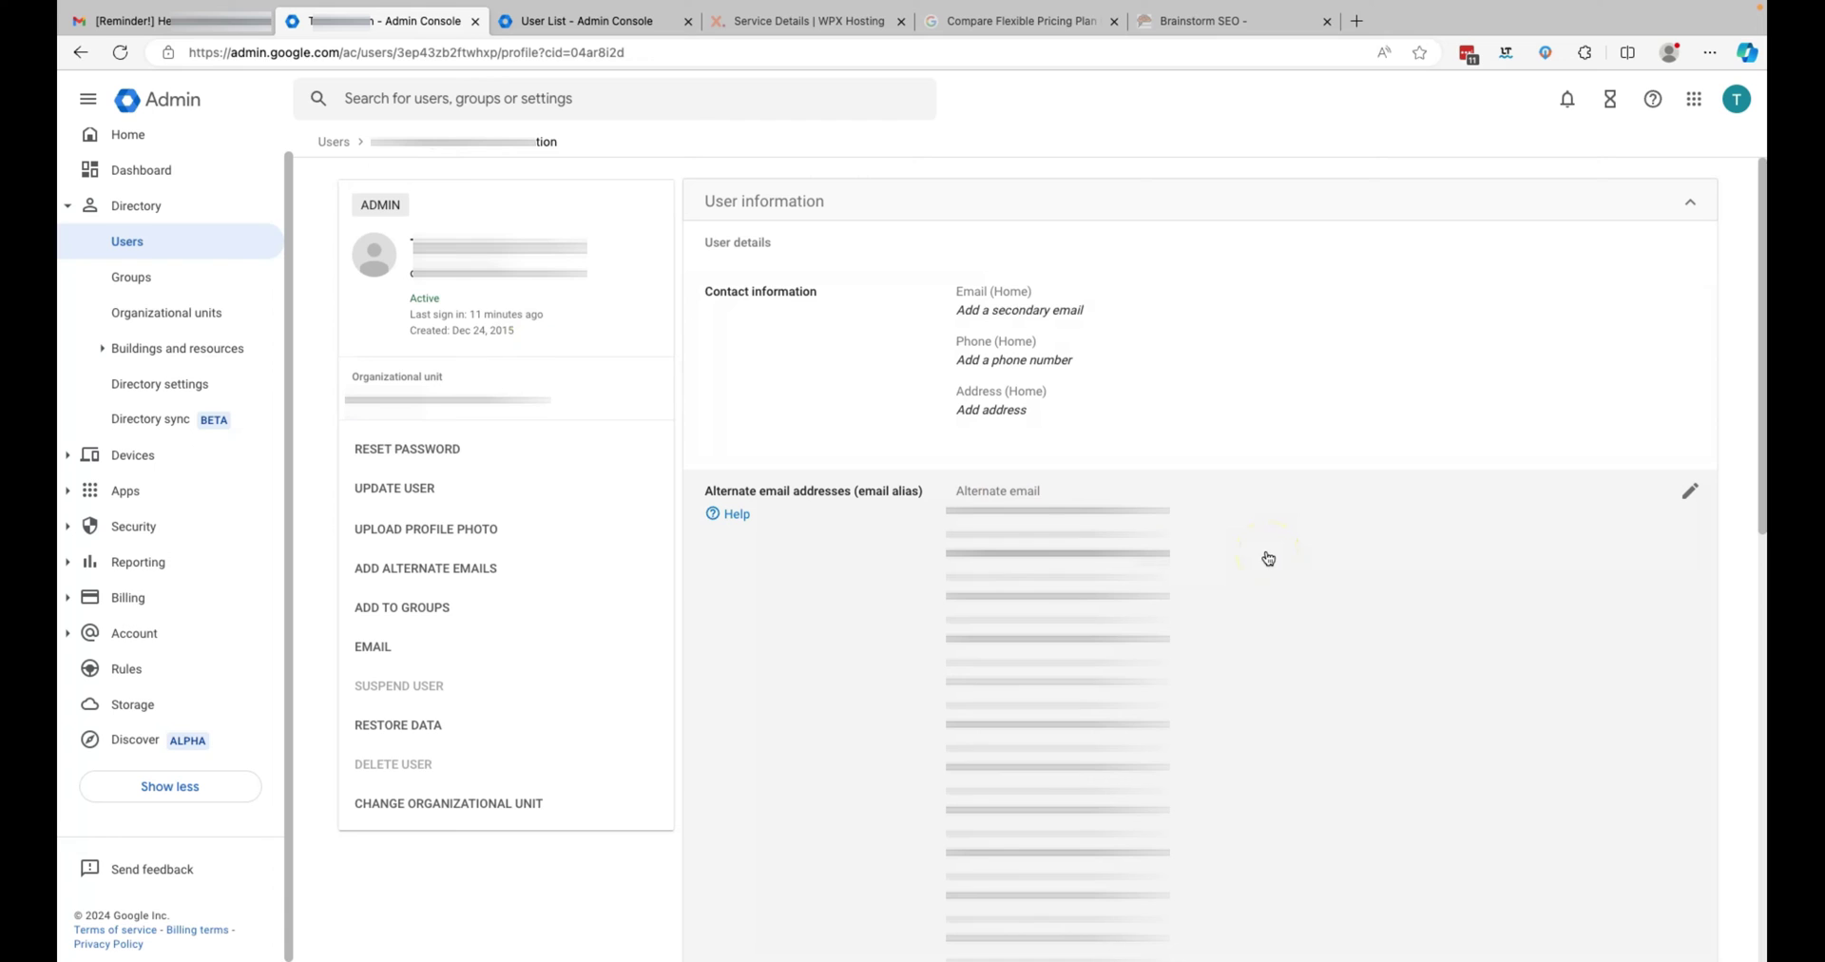
pyautogui.scroll(-3, 1268, 557)
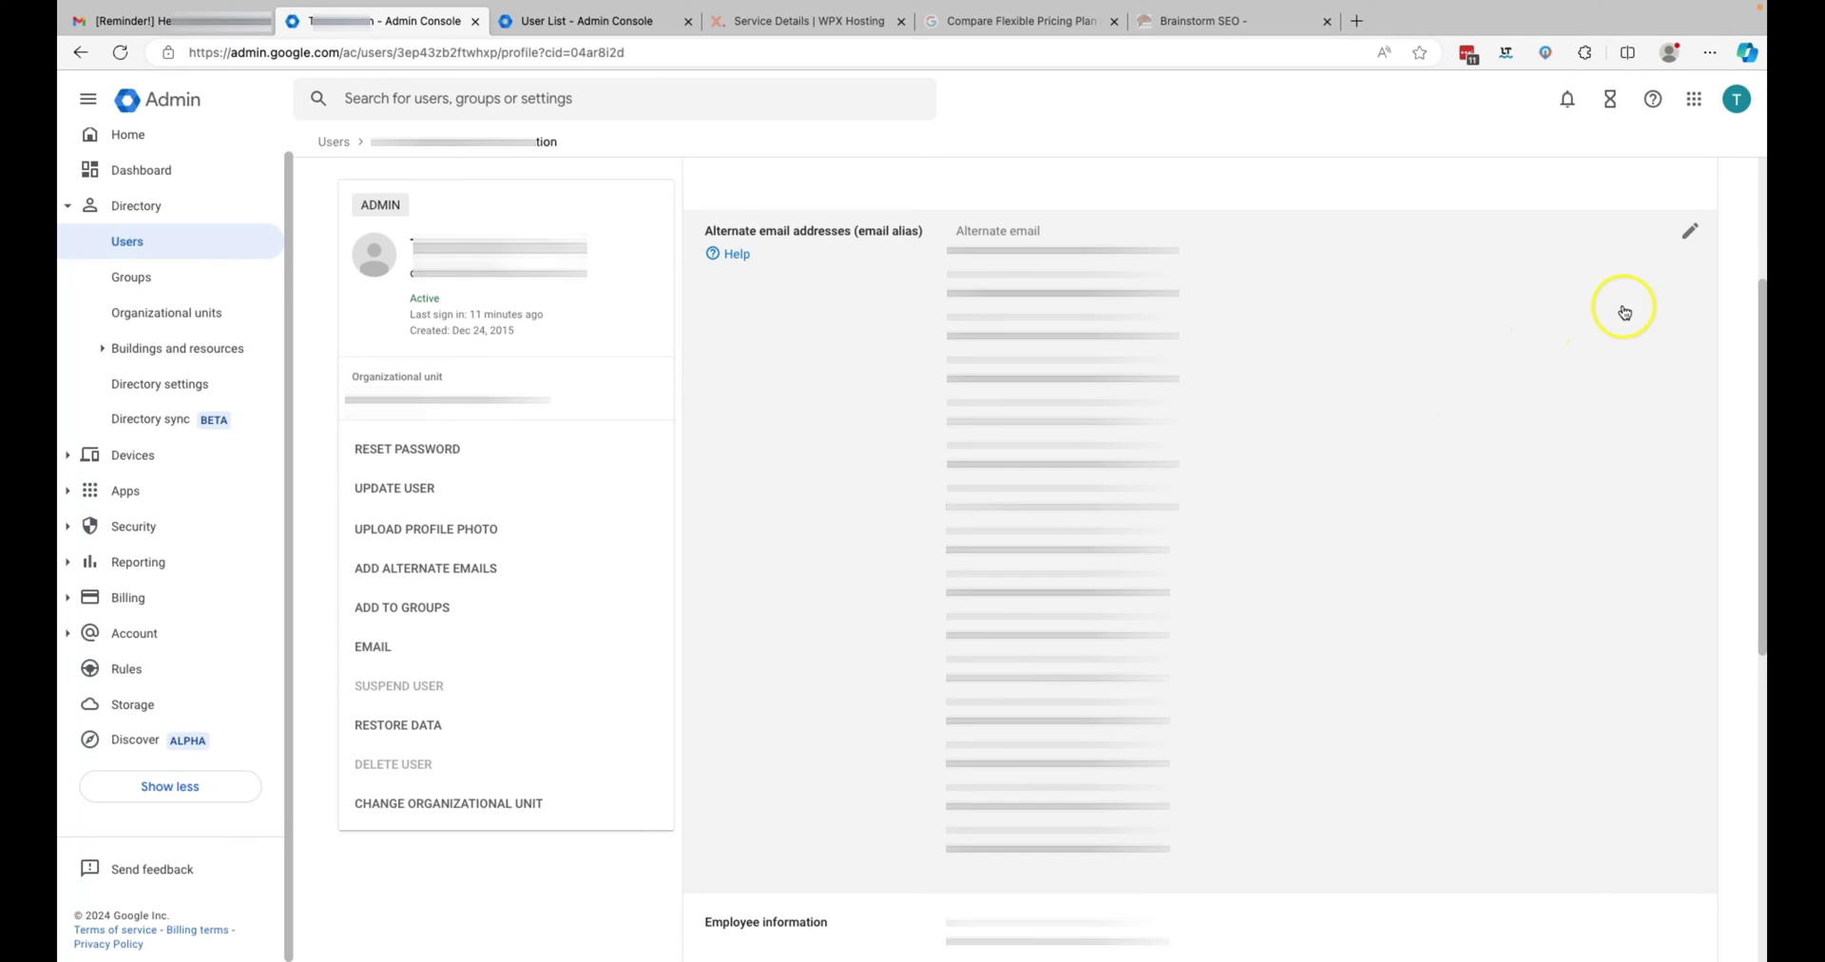
pyautogui.click(1692, 236)
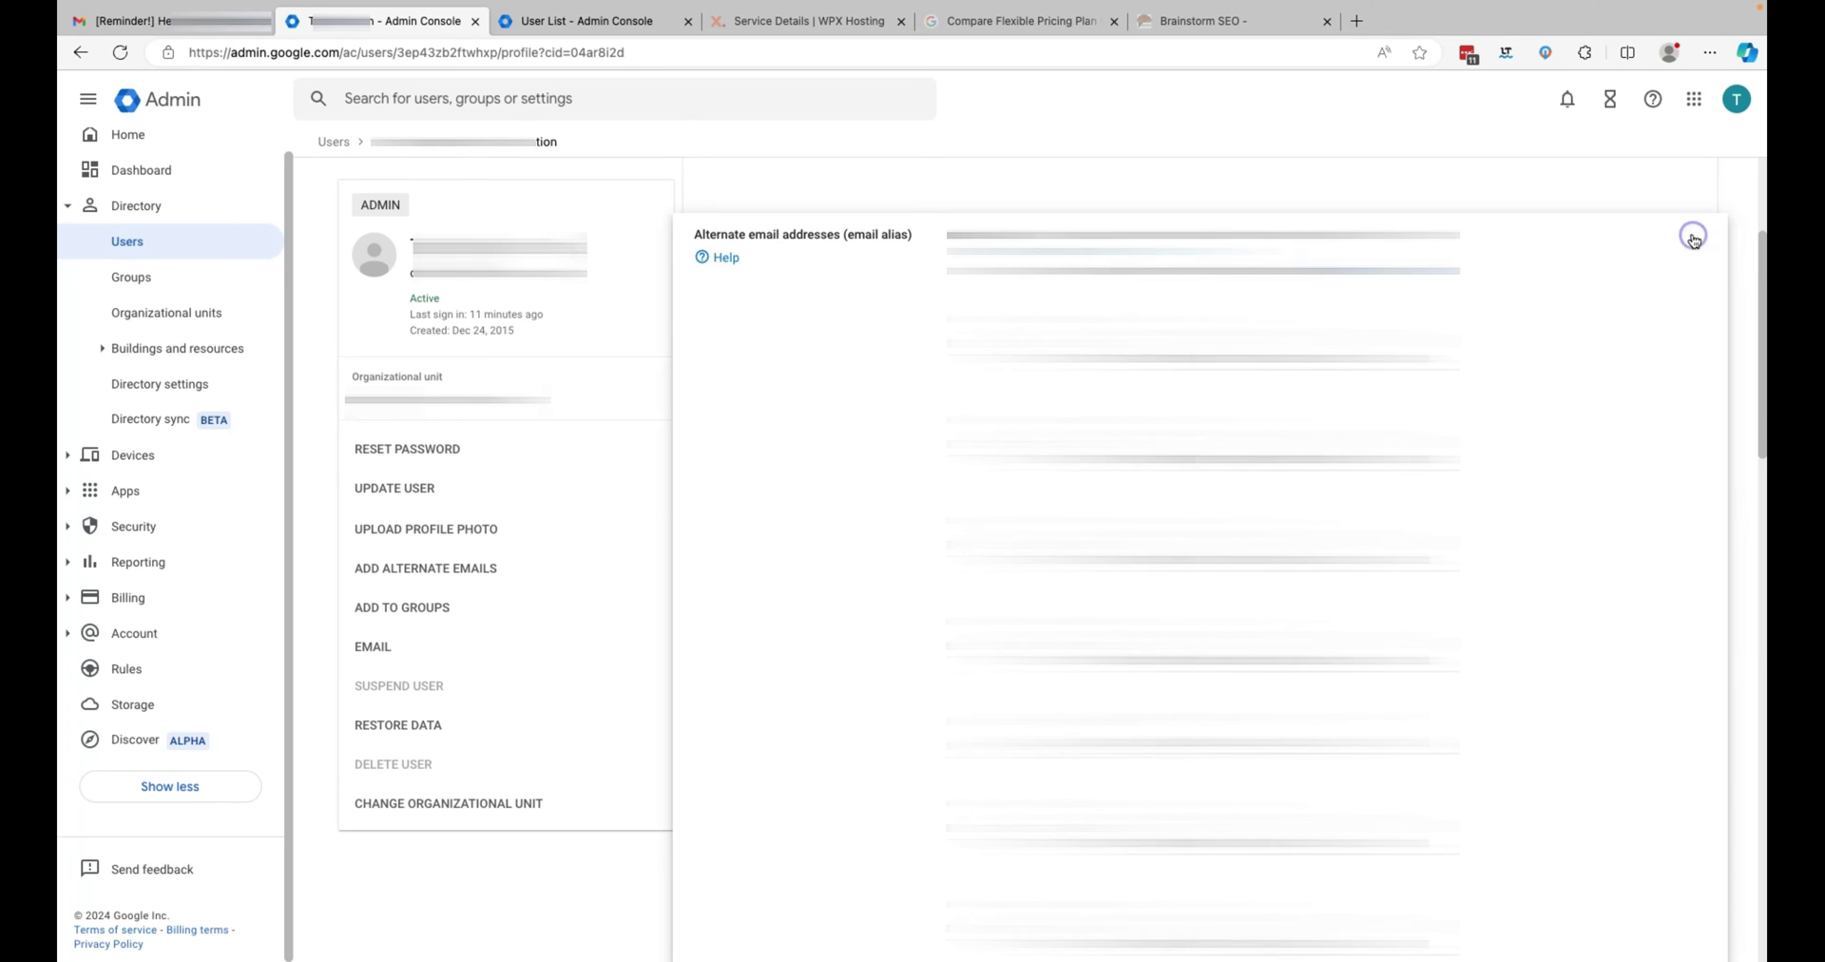
# - Add and save an alternate email for the user on the brainstormseo.com domain
pyautogui.scroll(-5, 1632, 380)
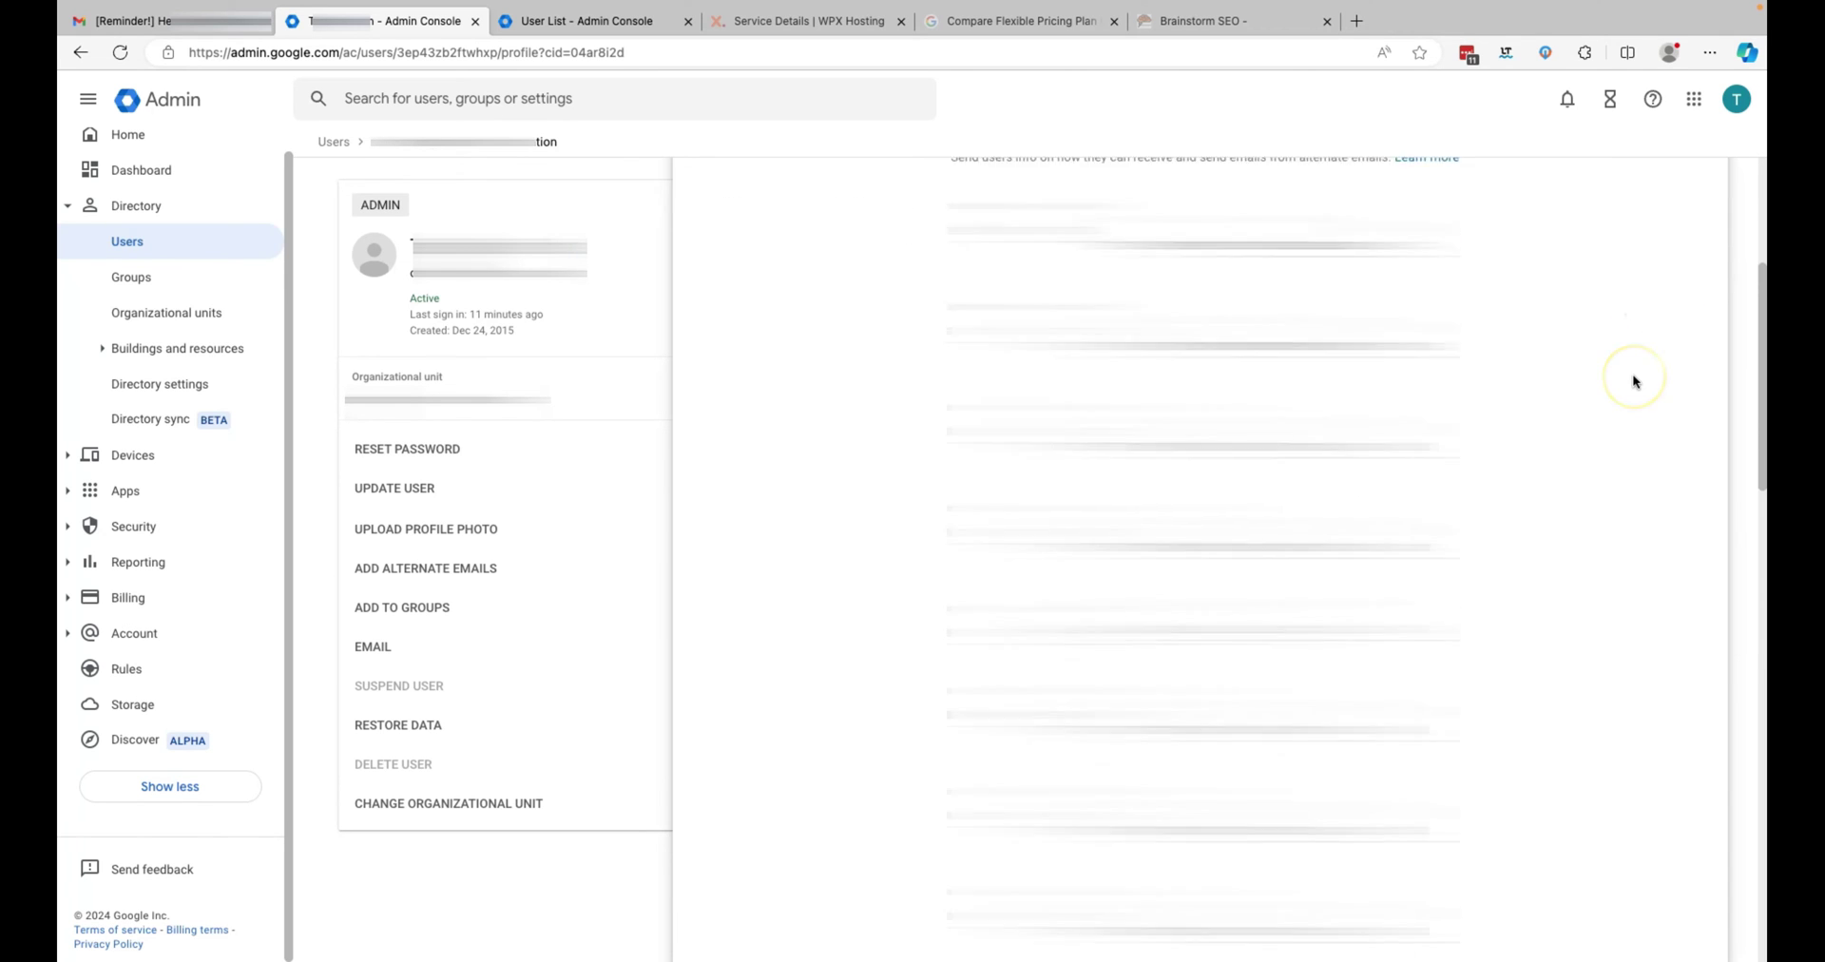
pyautogui.scroll(-3, 1633, 380)
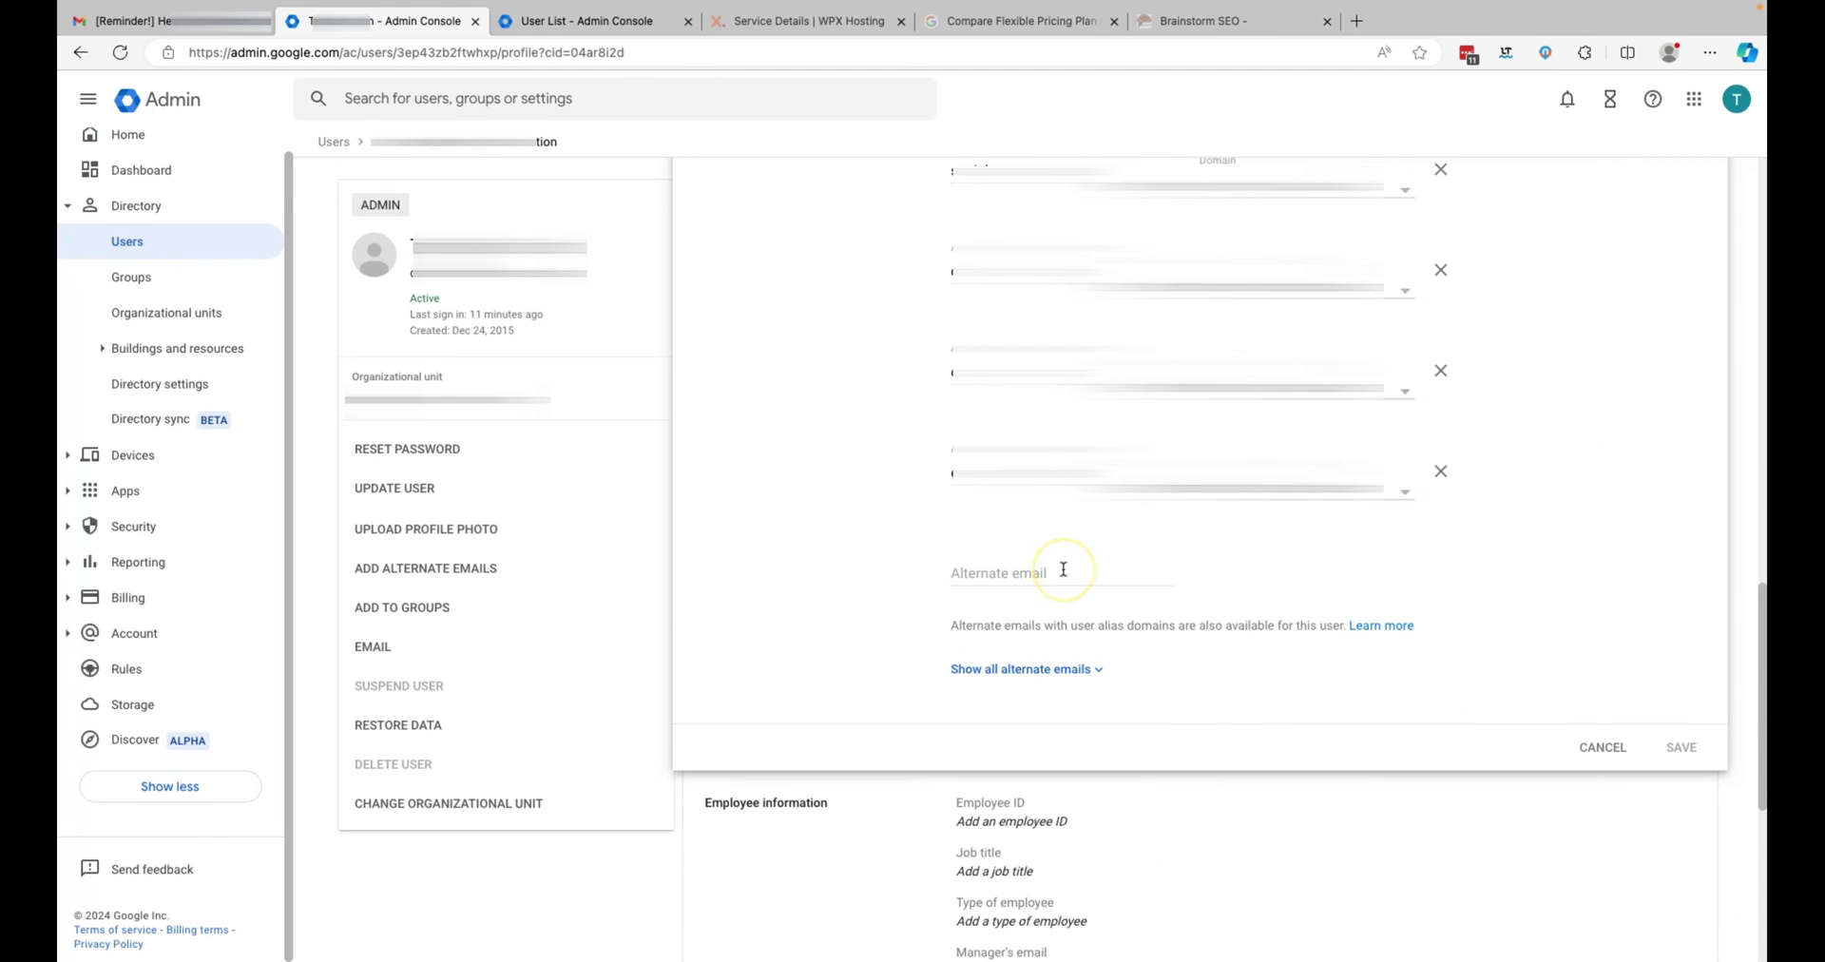
pyautogui.click(1064, 569)
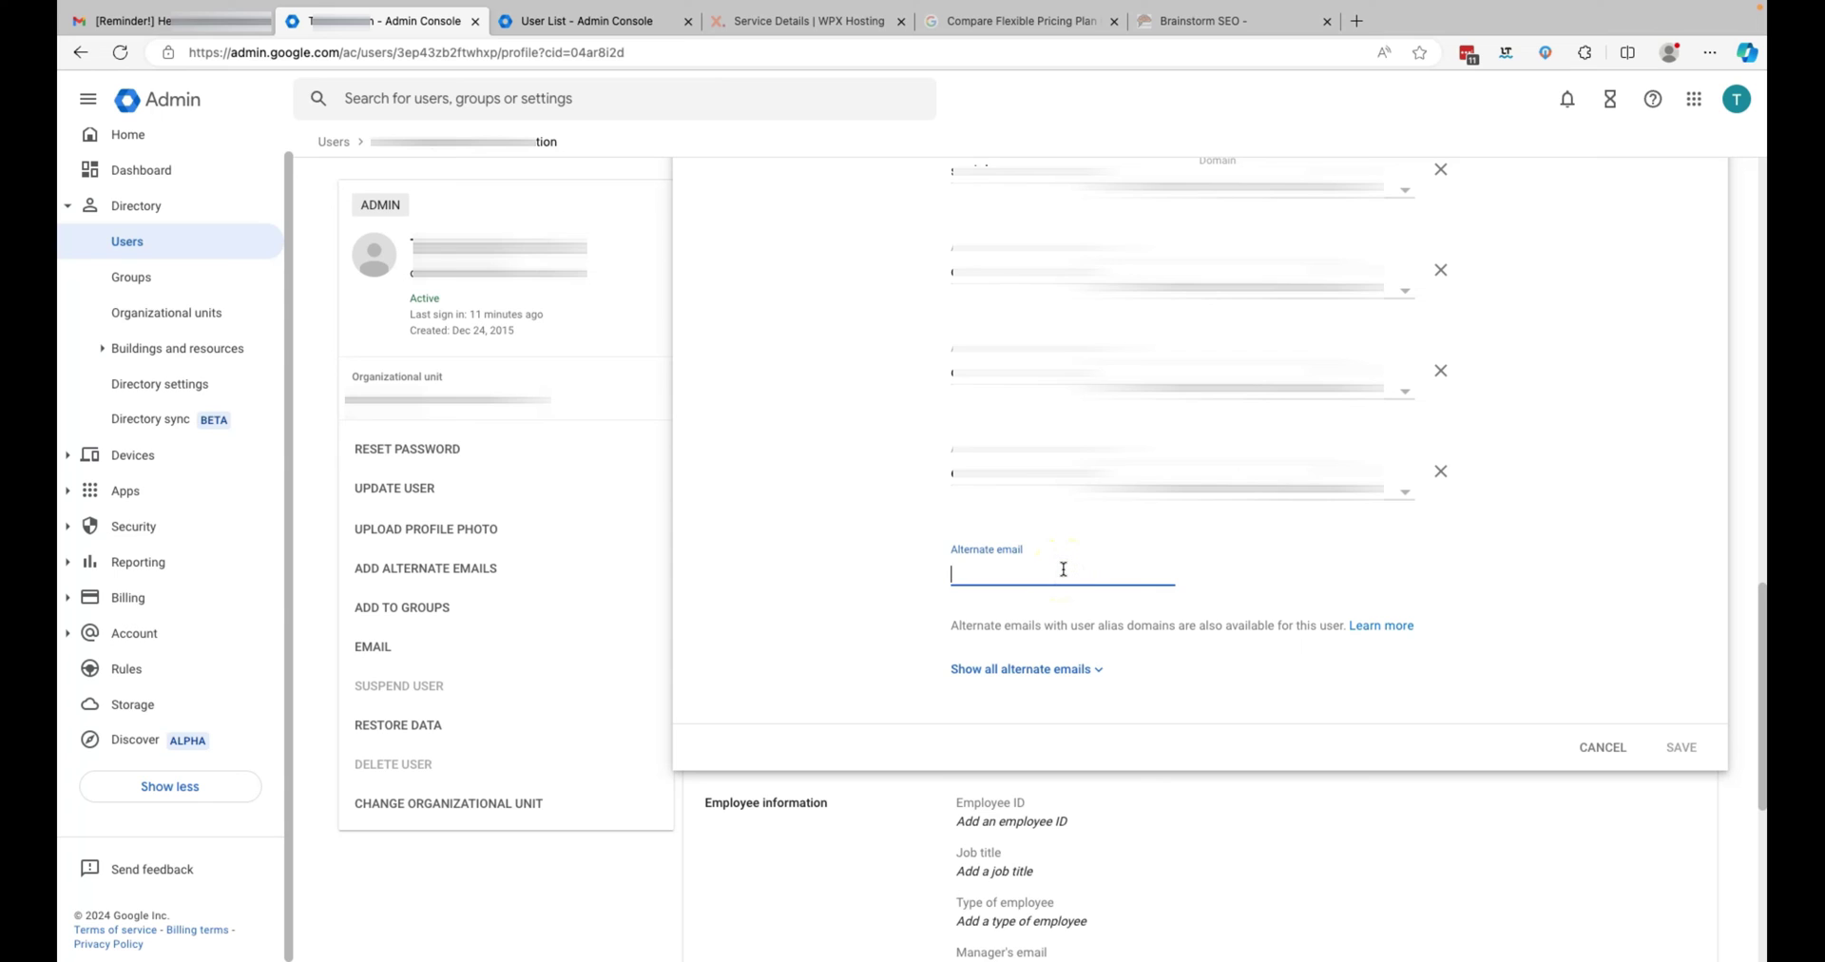
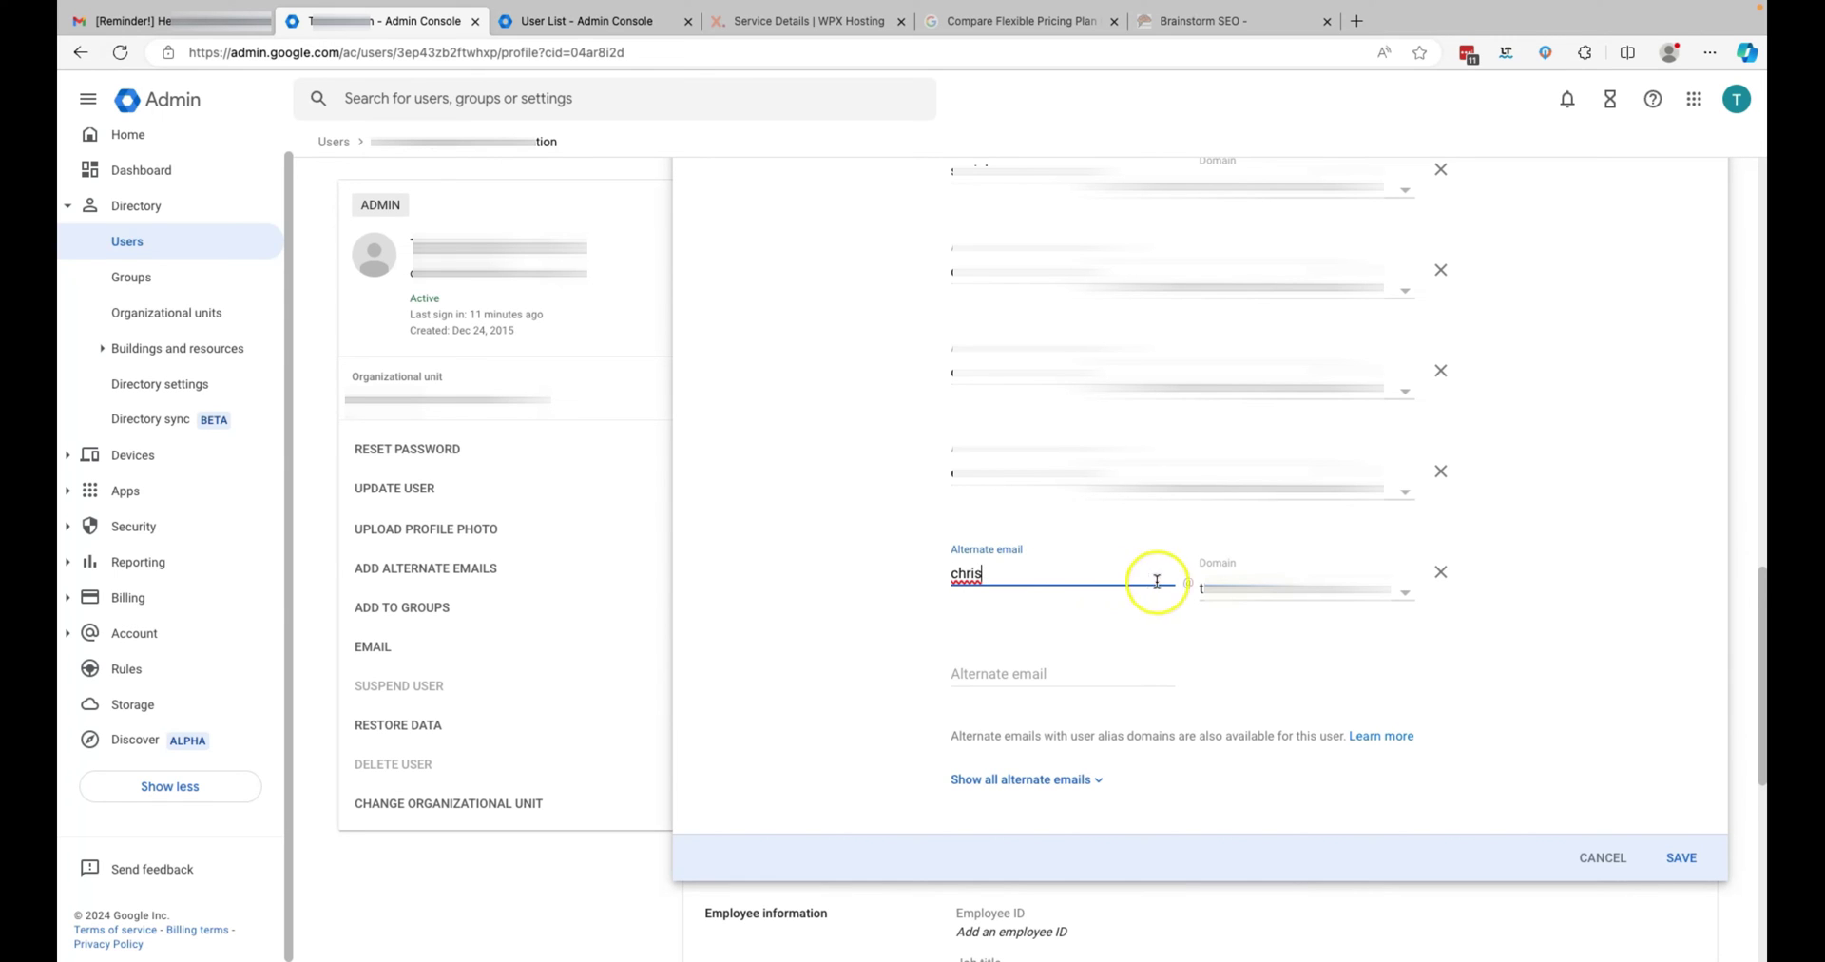
pyautogui.click(1408, 595)
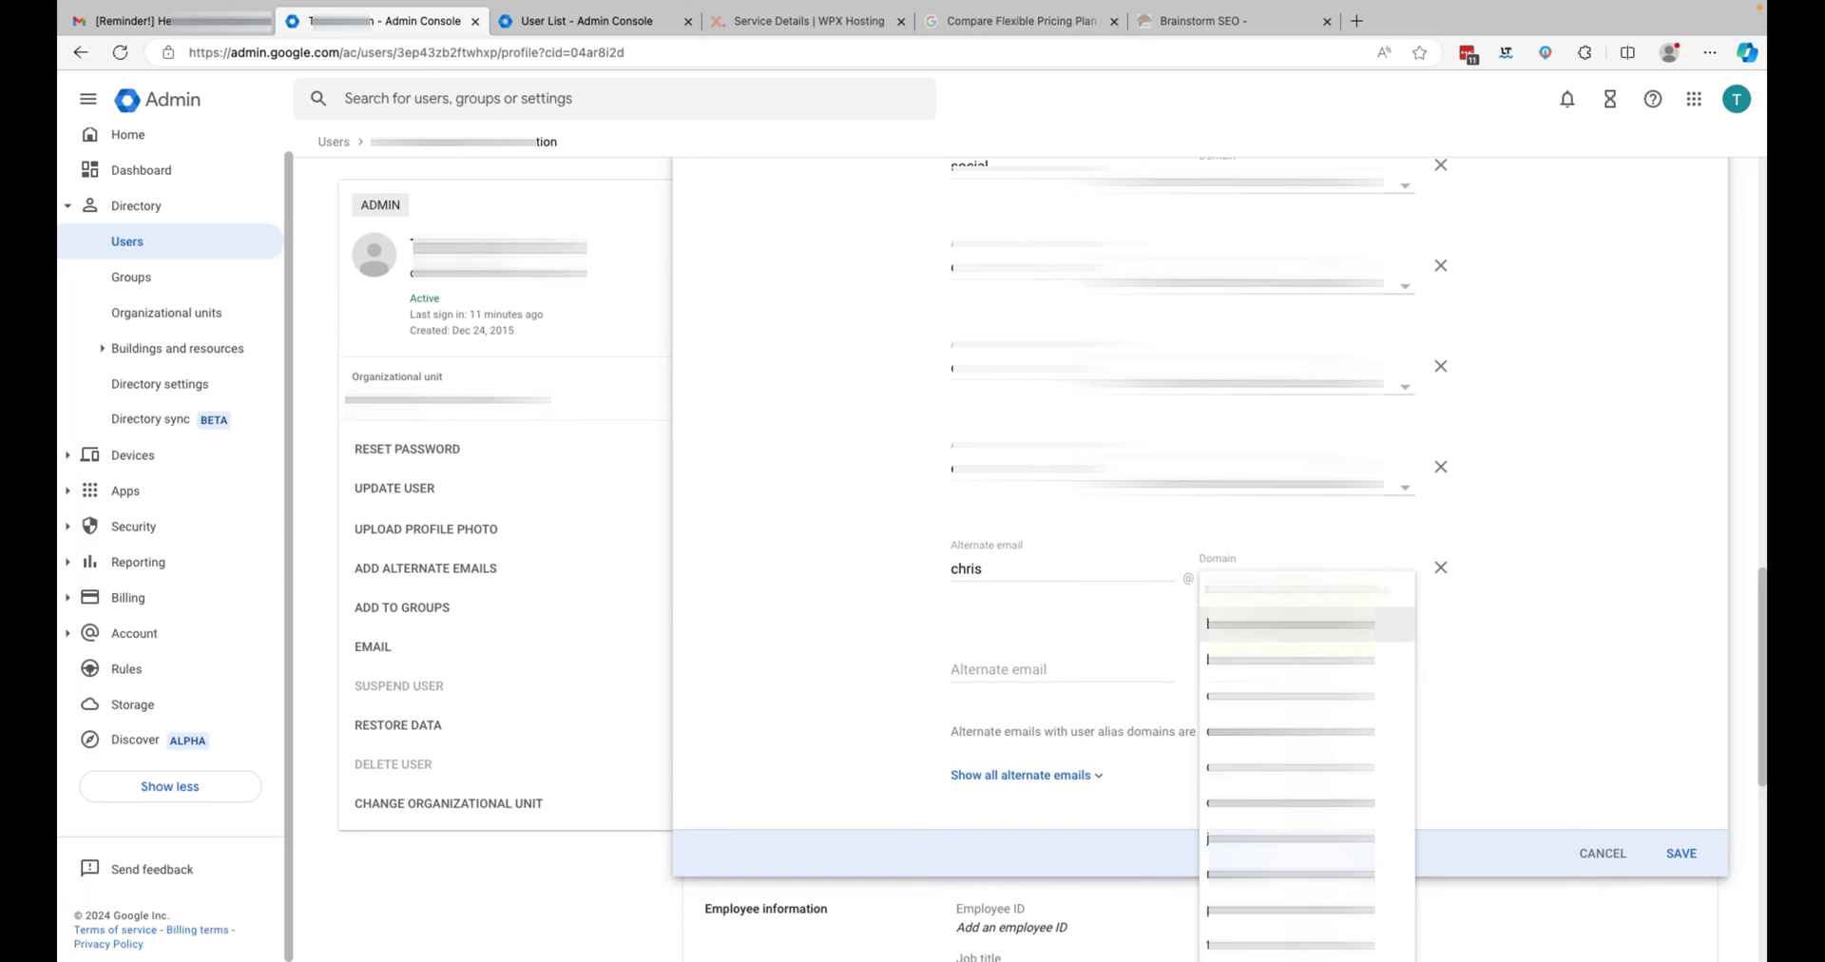
pyautogui.click(1291, 624)
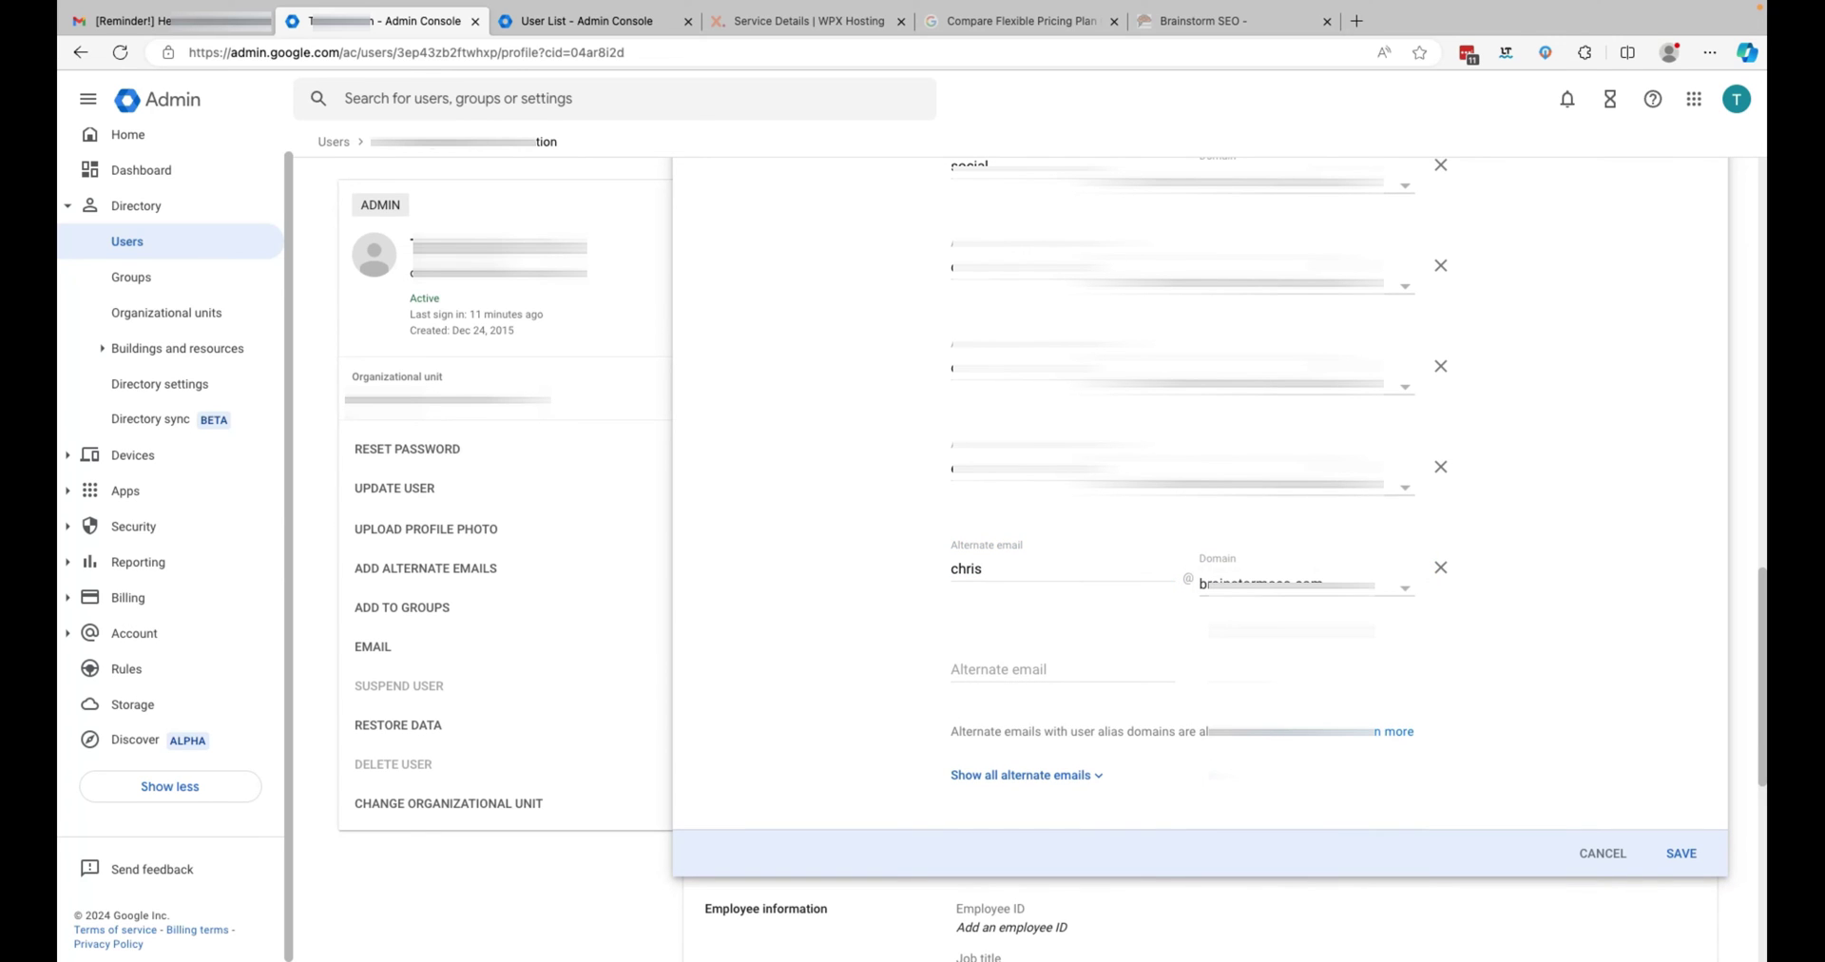
pyautogui.click(1680, 854)
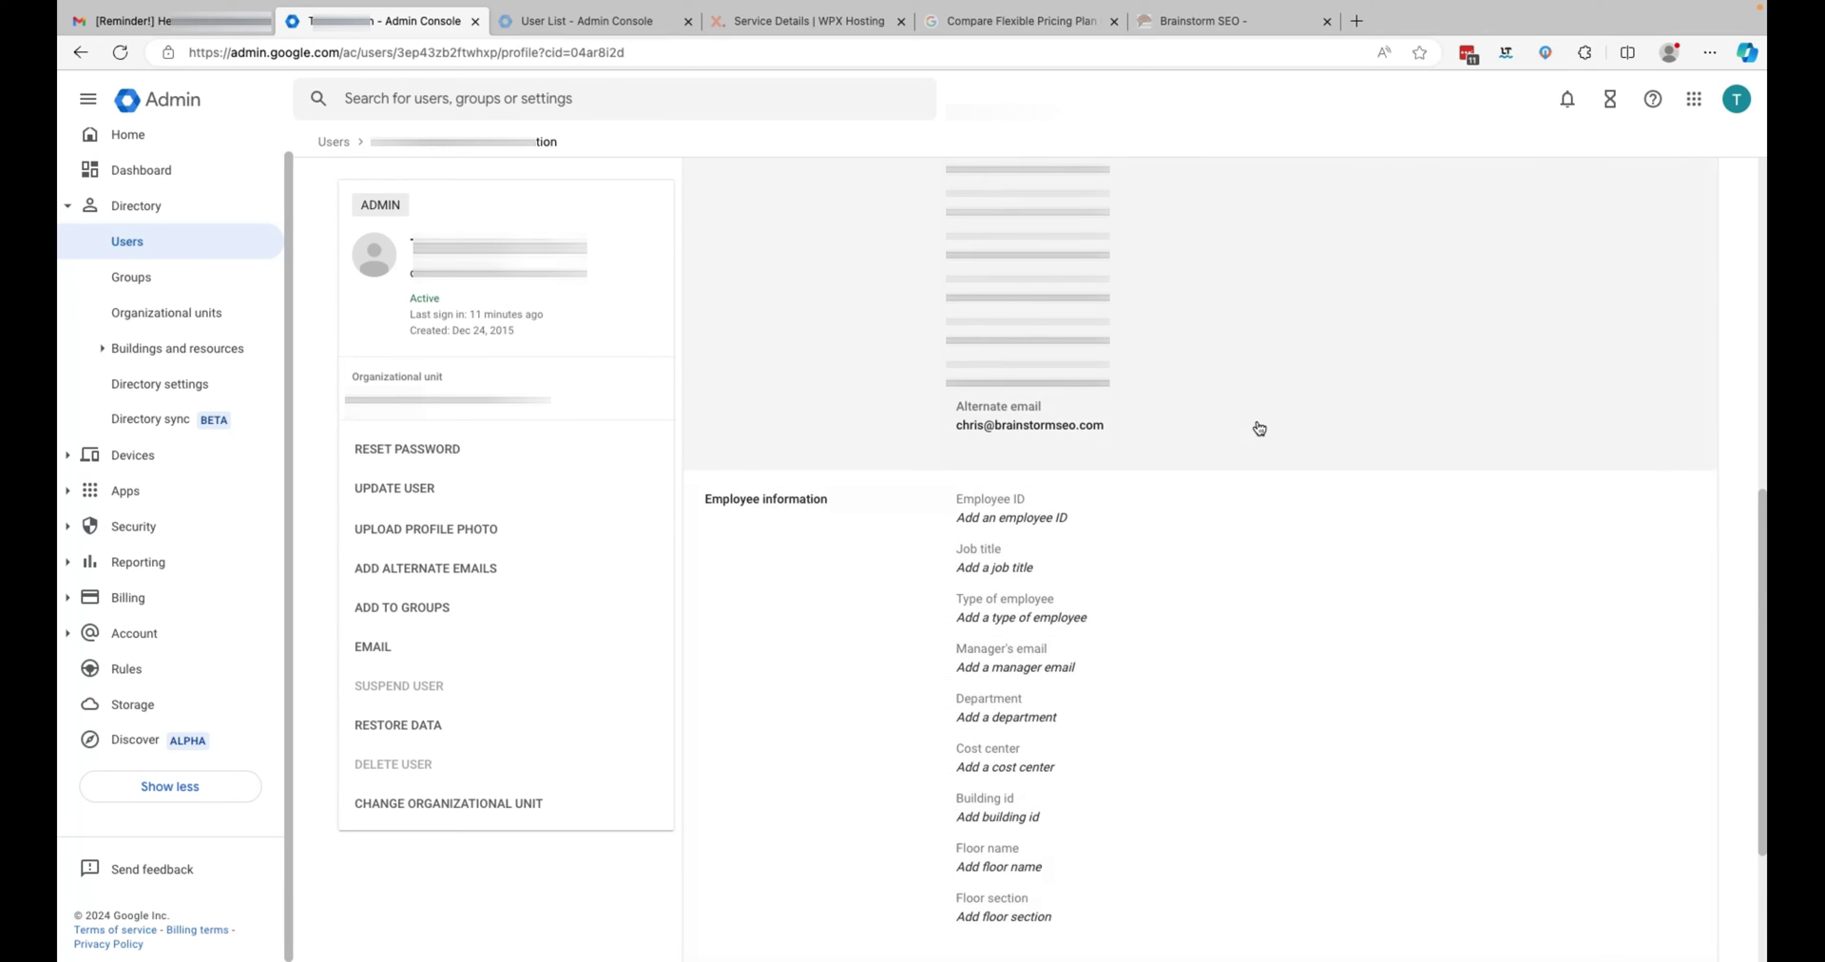
pyautogui.click(1259, 430)
pyautogui.click(852, 24)
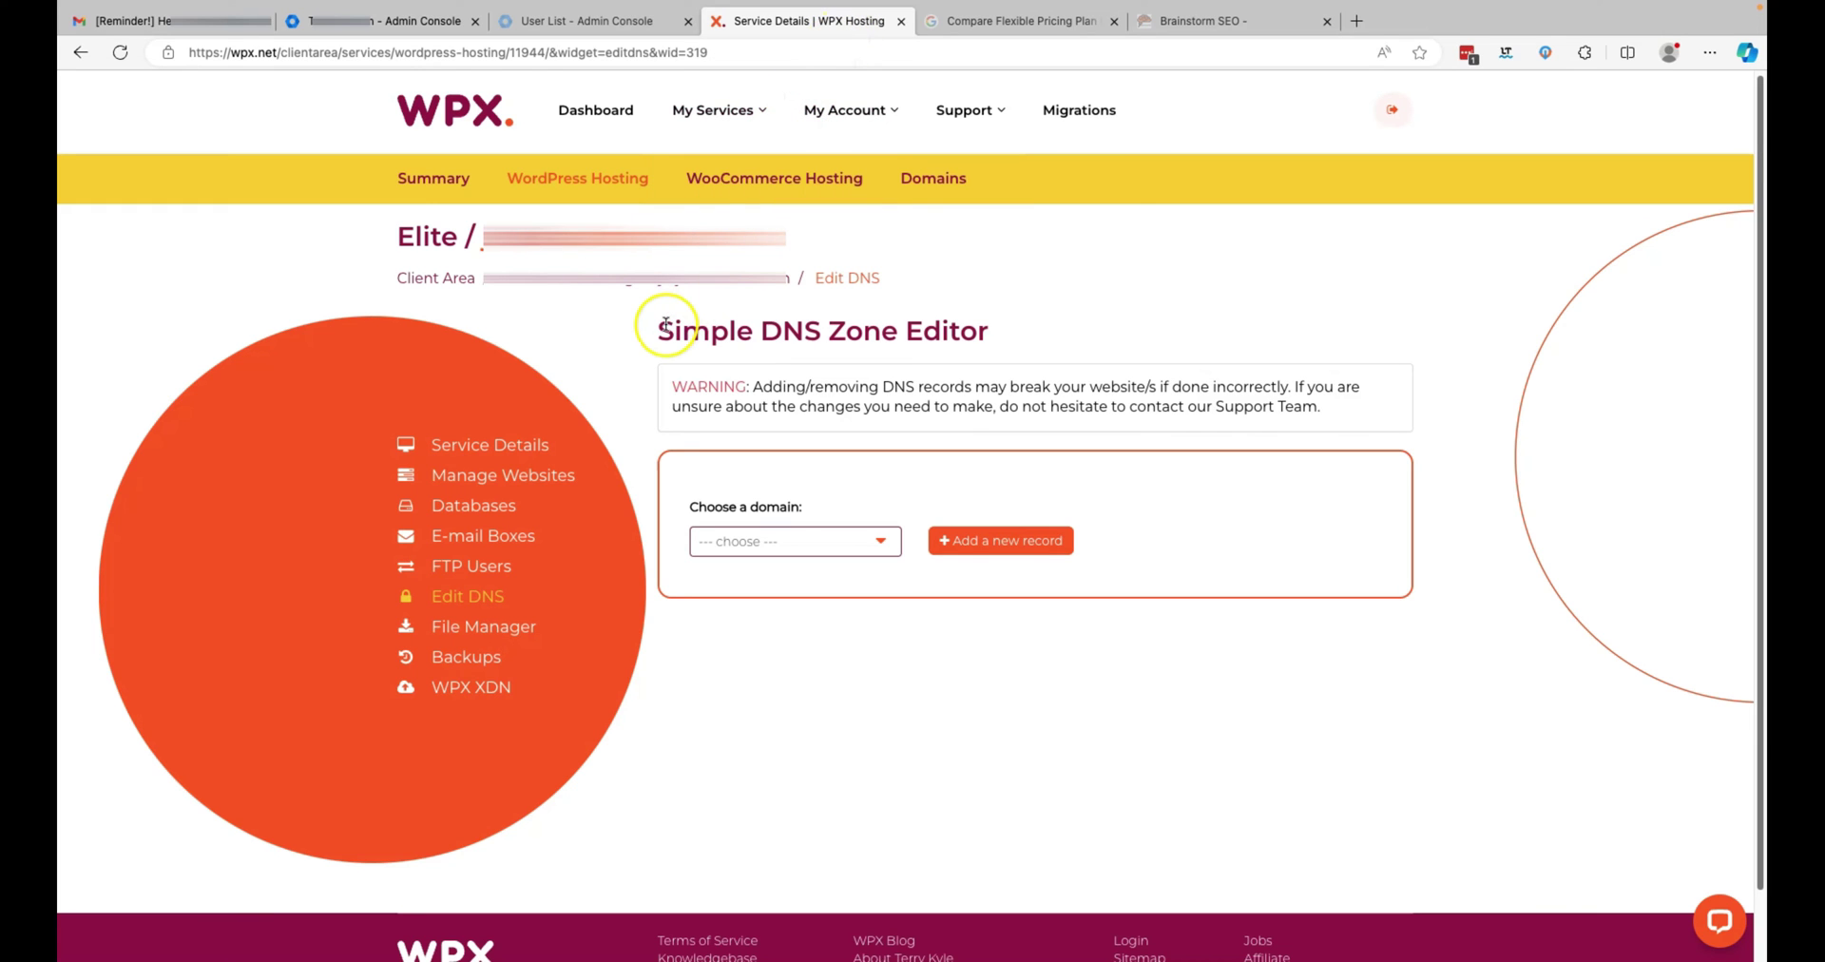
# - Show brainstormseo.com's records in Edit DNS and open a new record form
pyautogui.click(476, 598)
pyautogui.click(881, 541)
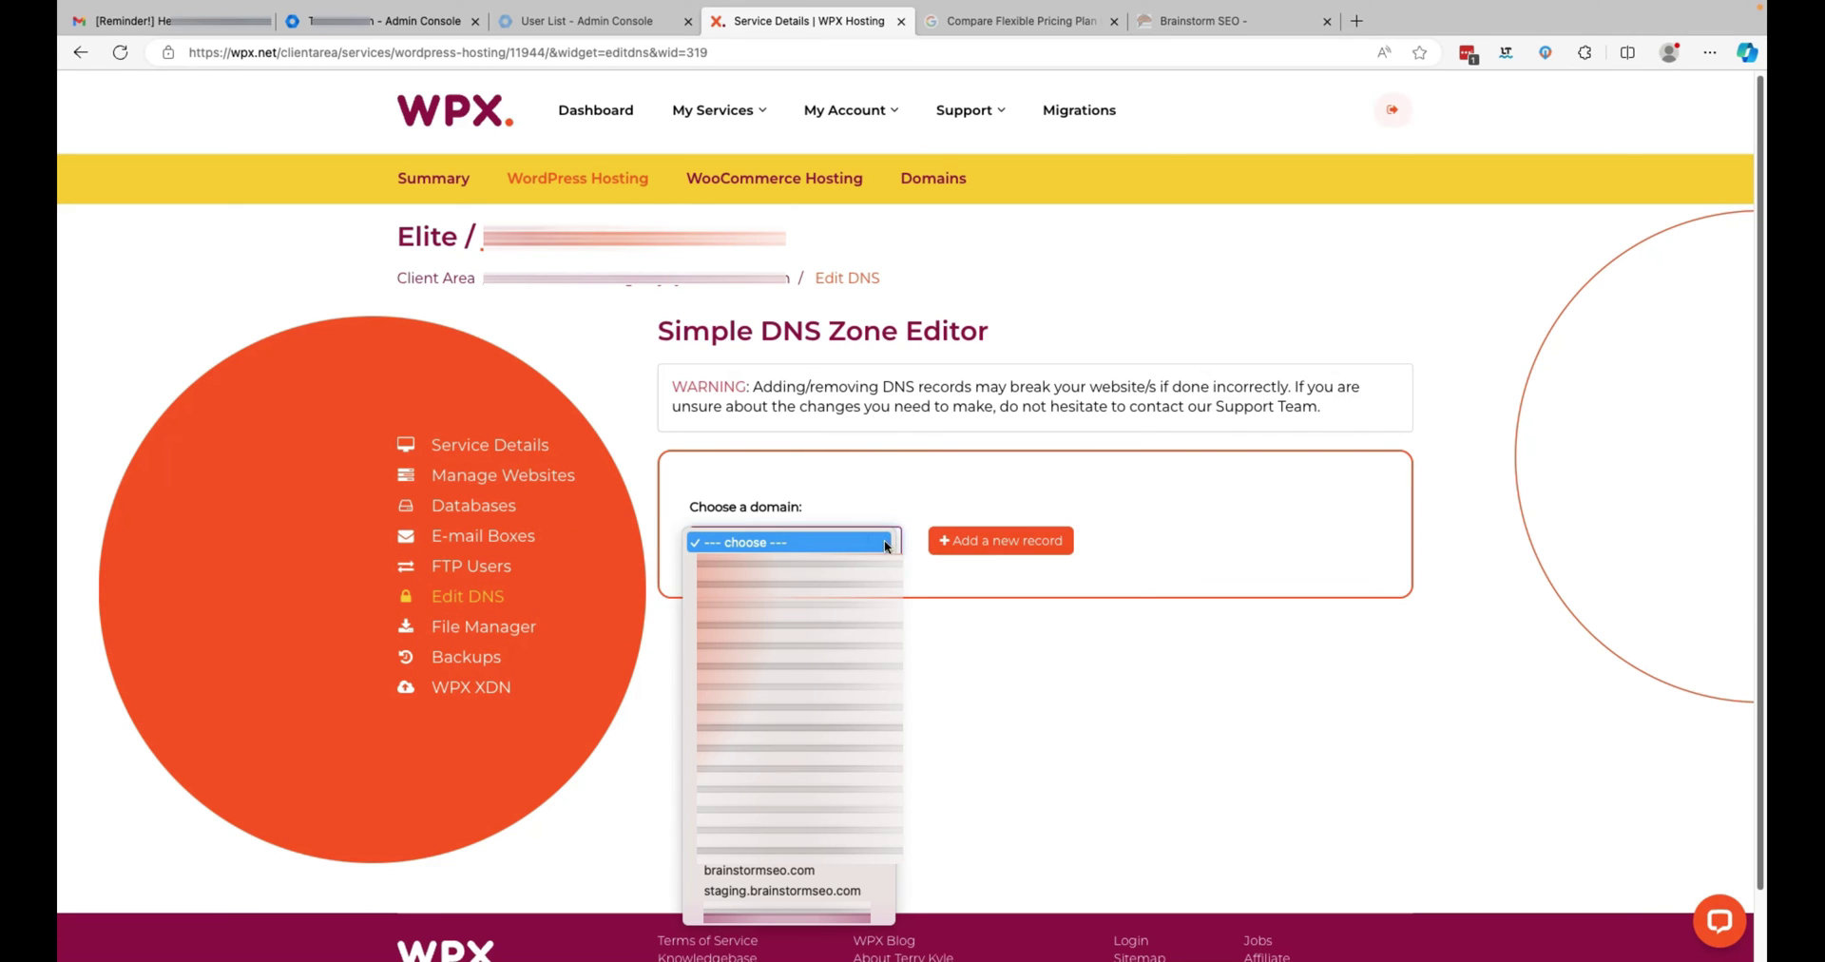
pyautogui.click(863, 869)
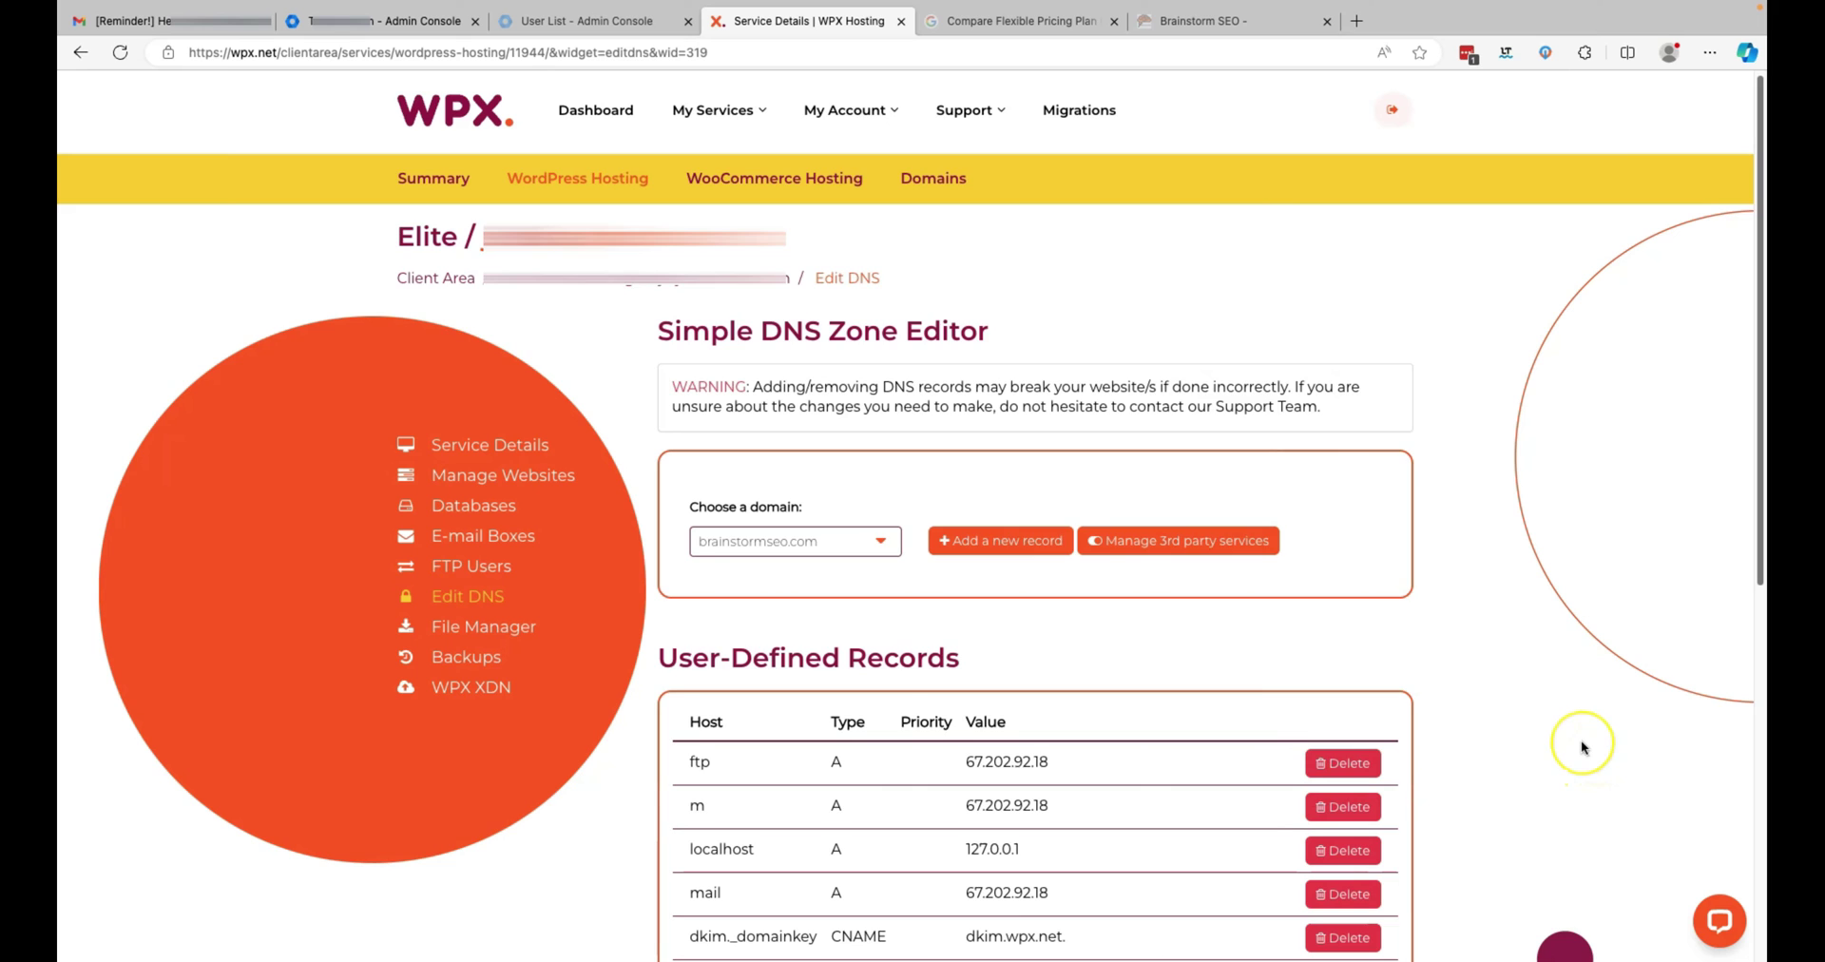
pyautogui.scroll(-2, 1581, 740)
pyautogui.scroll(-3, 1581, 743)
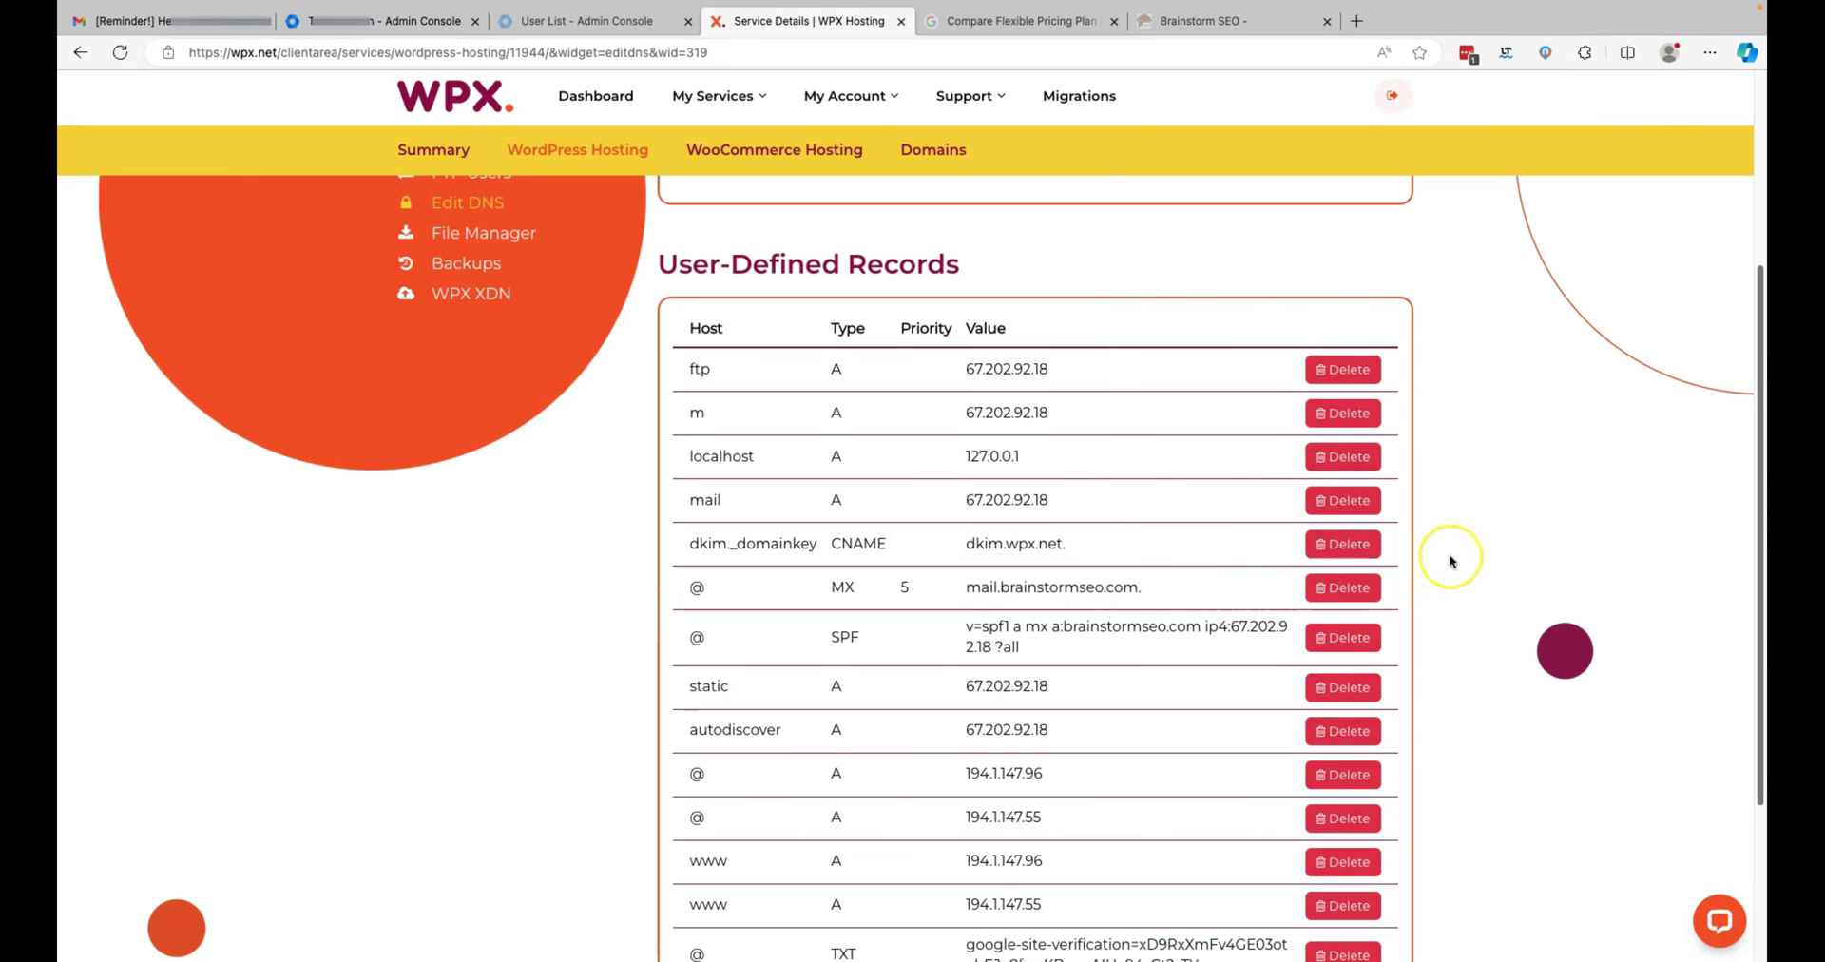
pyautogui.scroll(-2, 1450, 559)
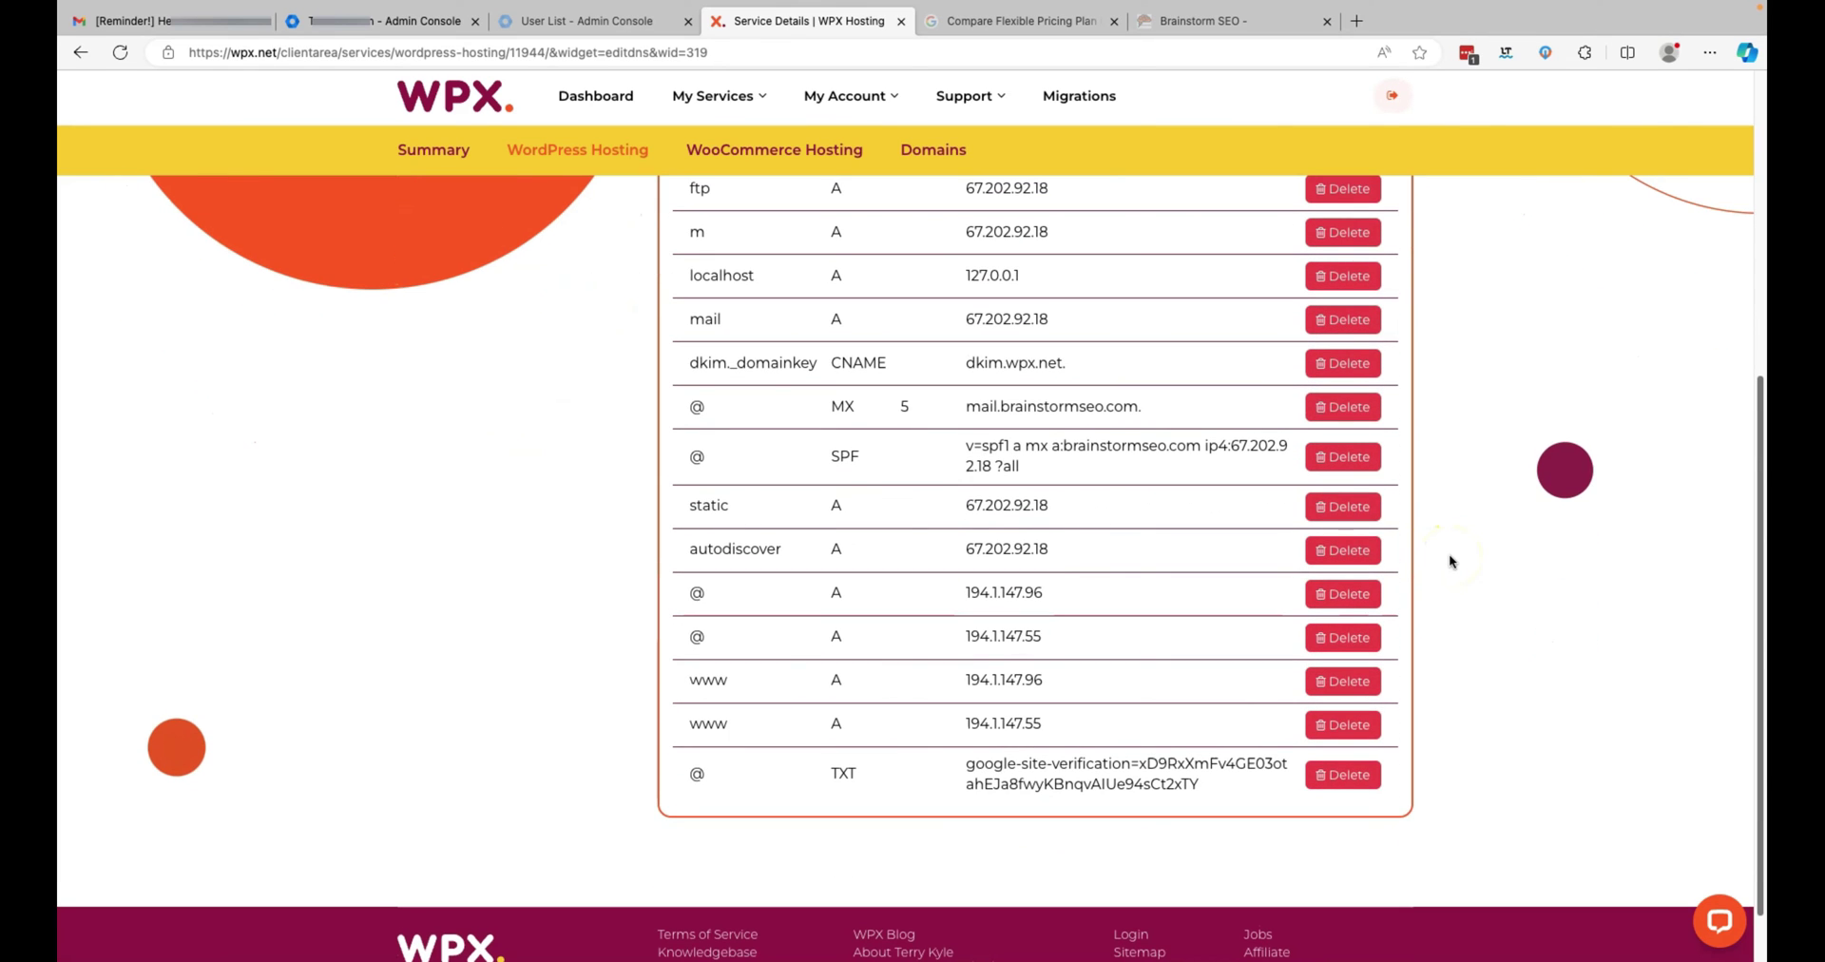
pyautogui.scroll(4, 1449, 556)
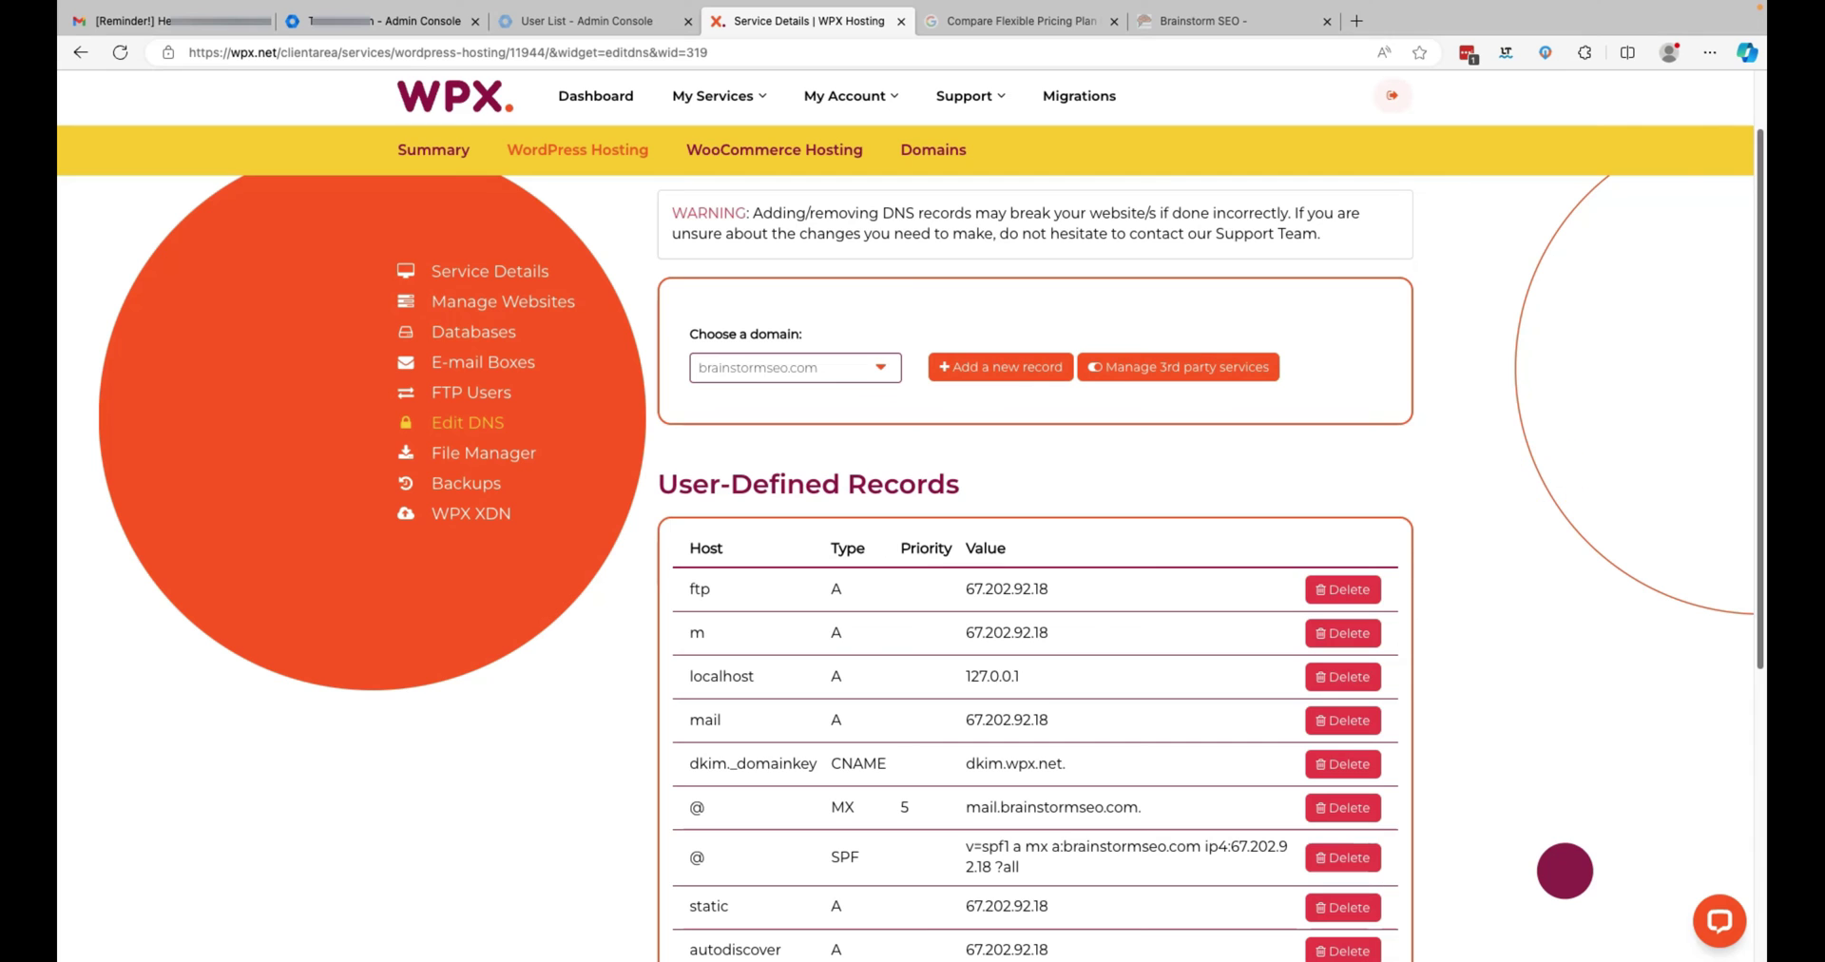
pyautogui.click(993, 367)
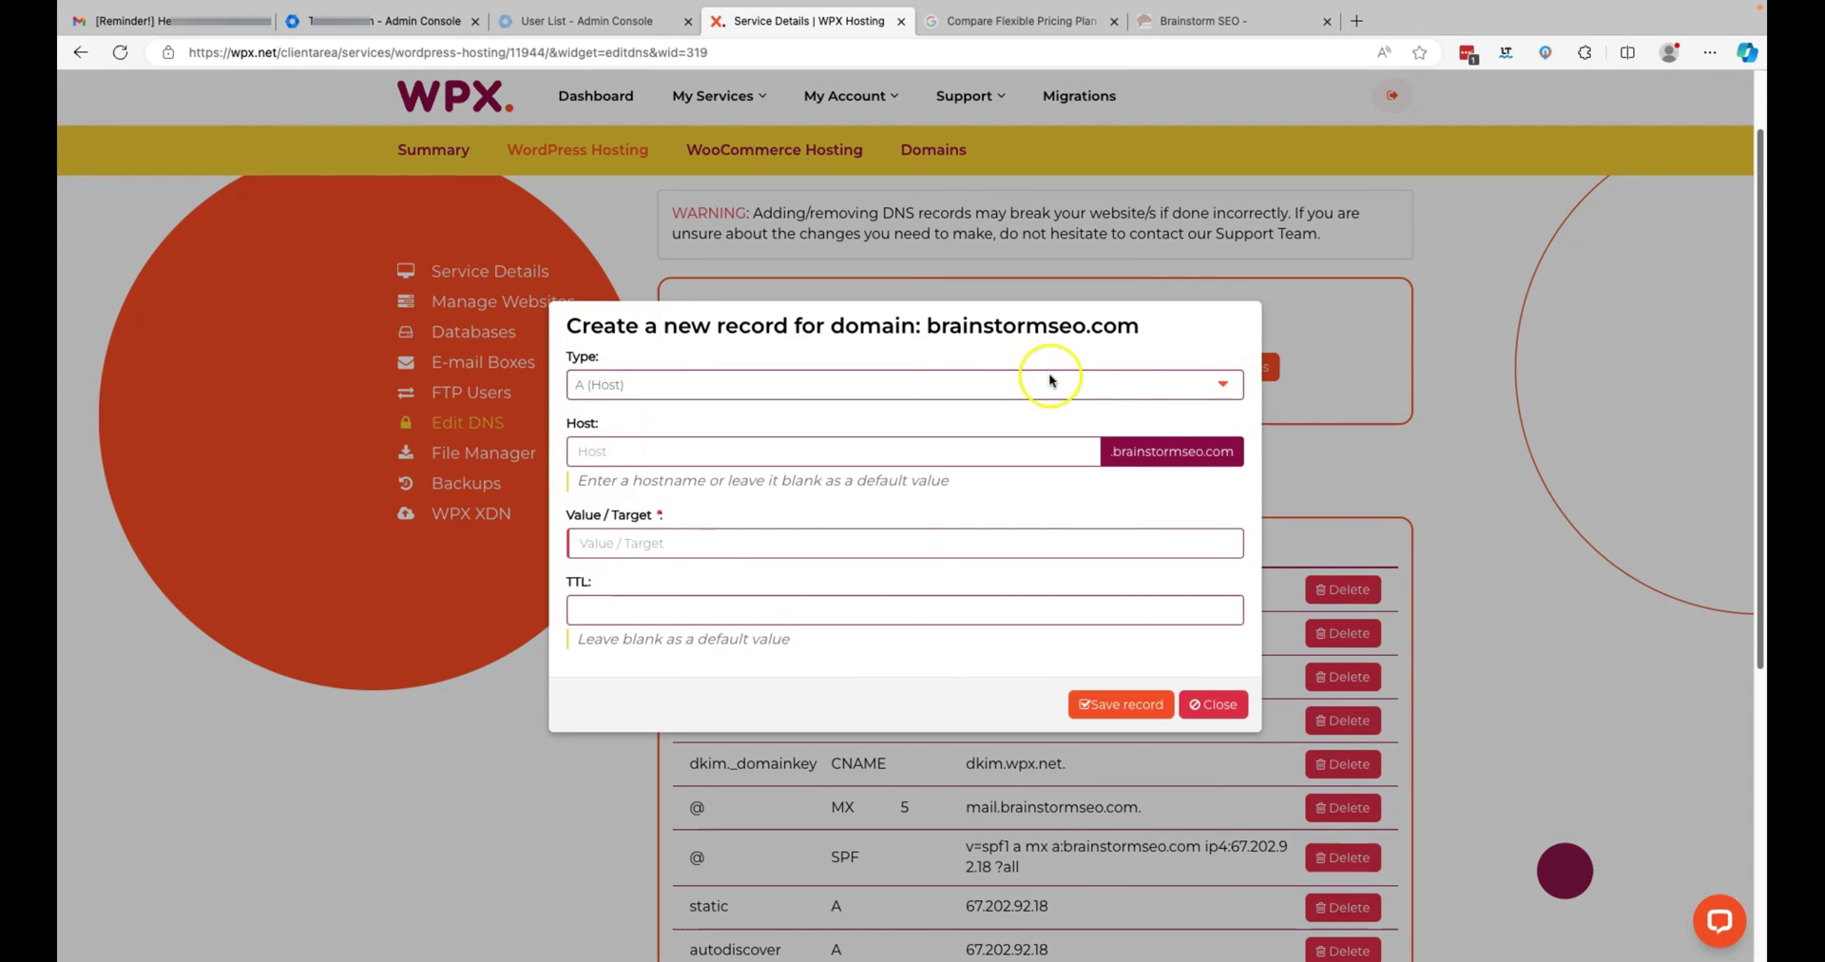
# - Make the new record type MX (Mail Exchanger) with host @
pyautogui.click(1222, 385)
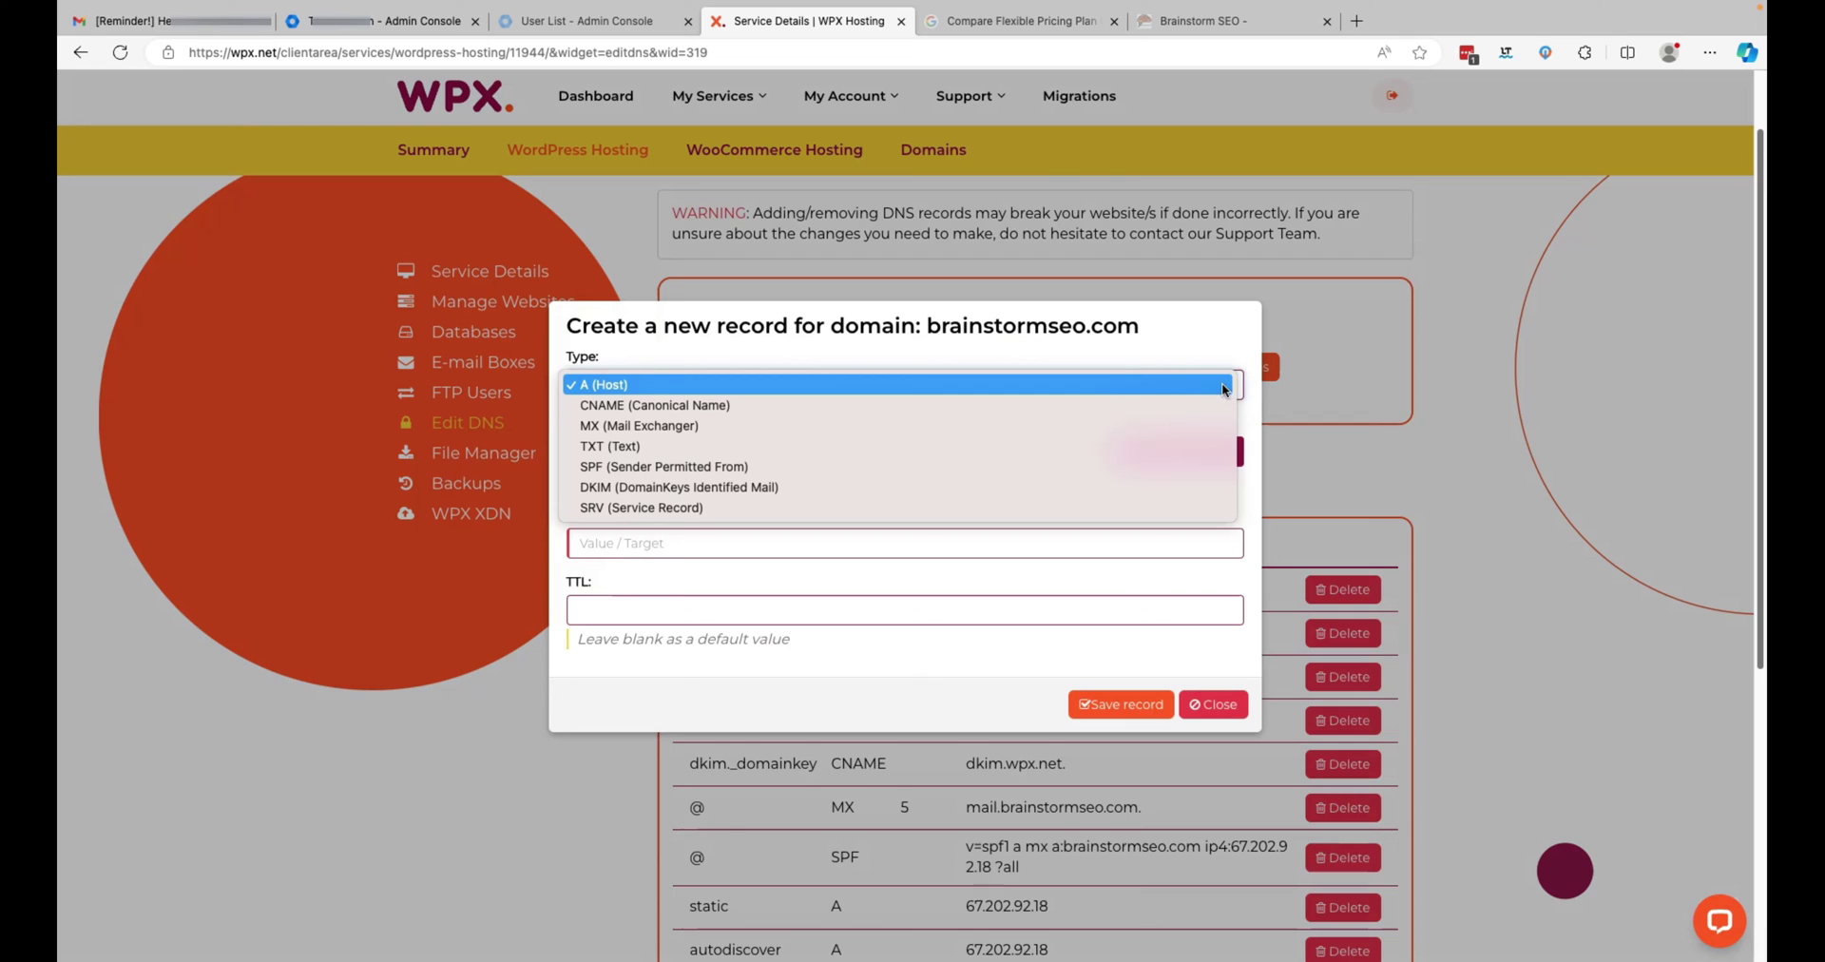
pyautogui.click(1048, 428)
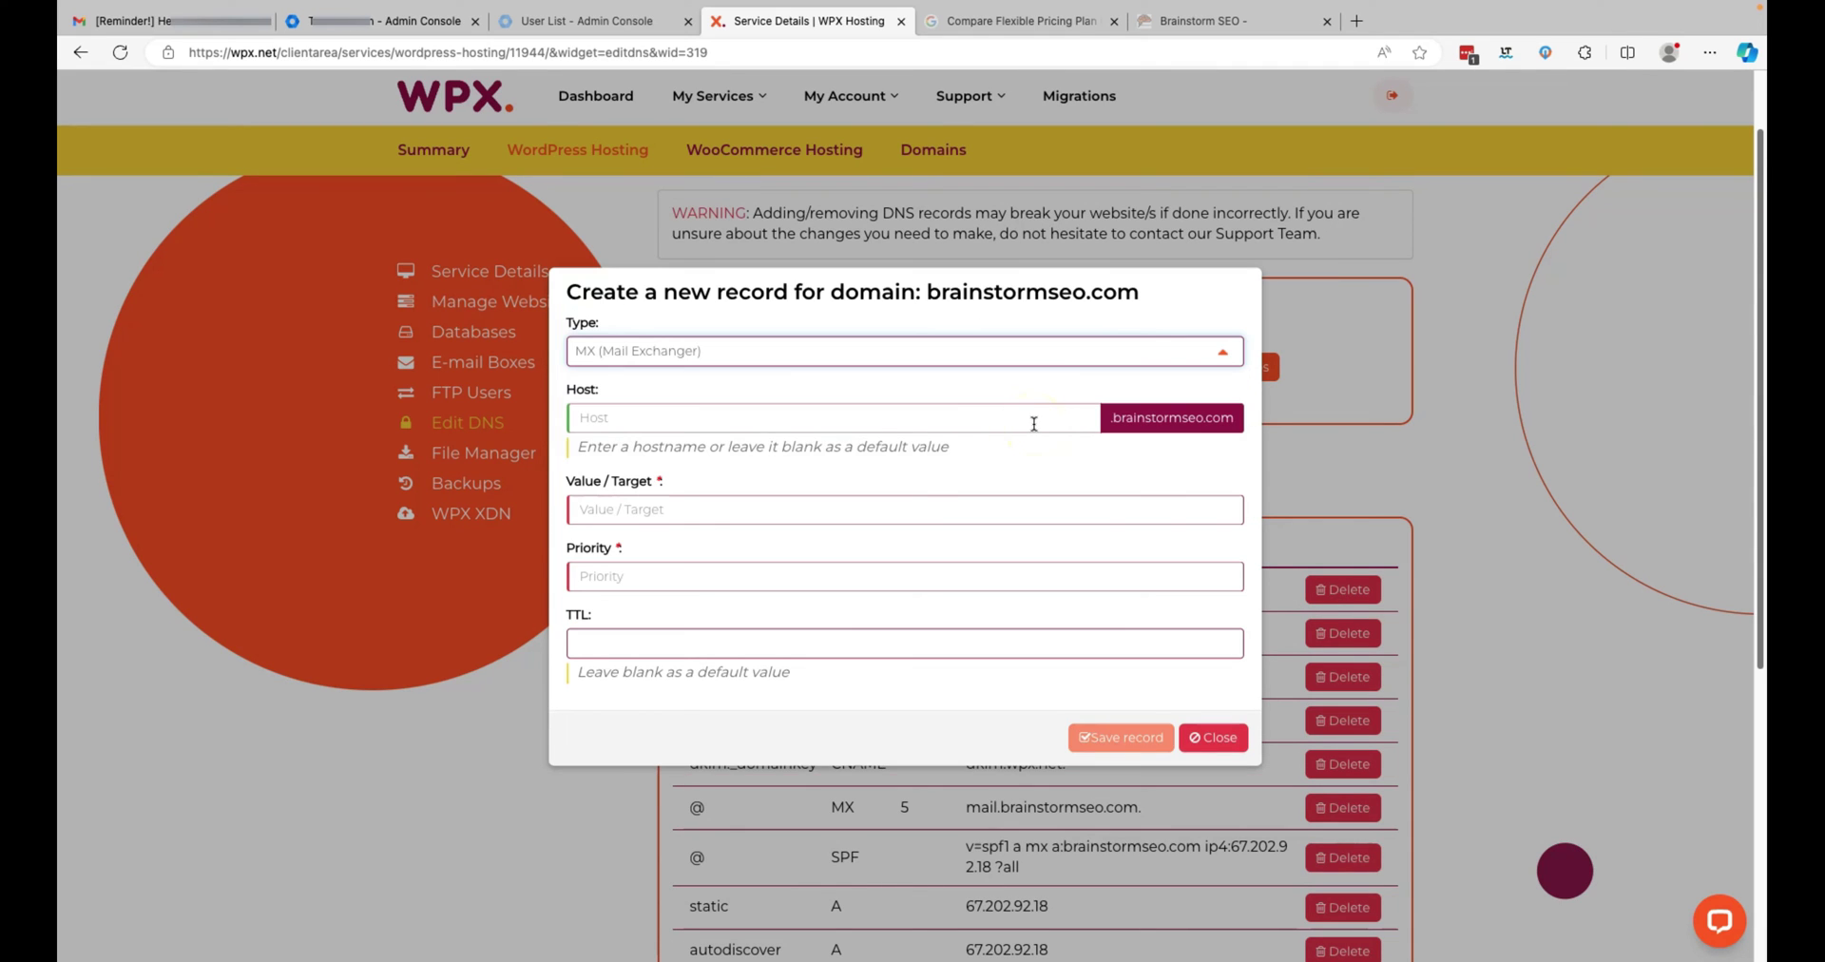
pyautogui.click(1580, 340)
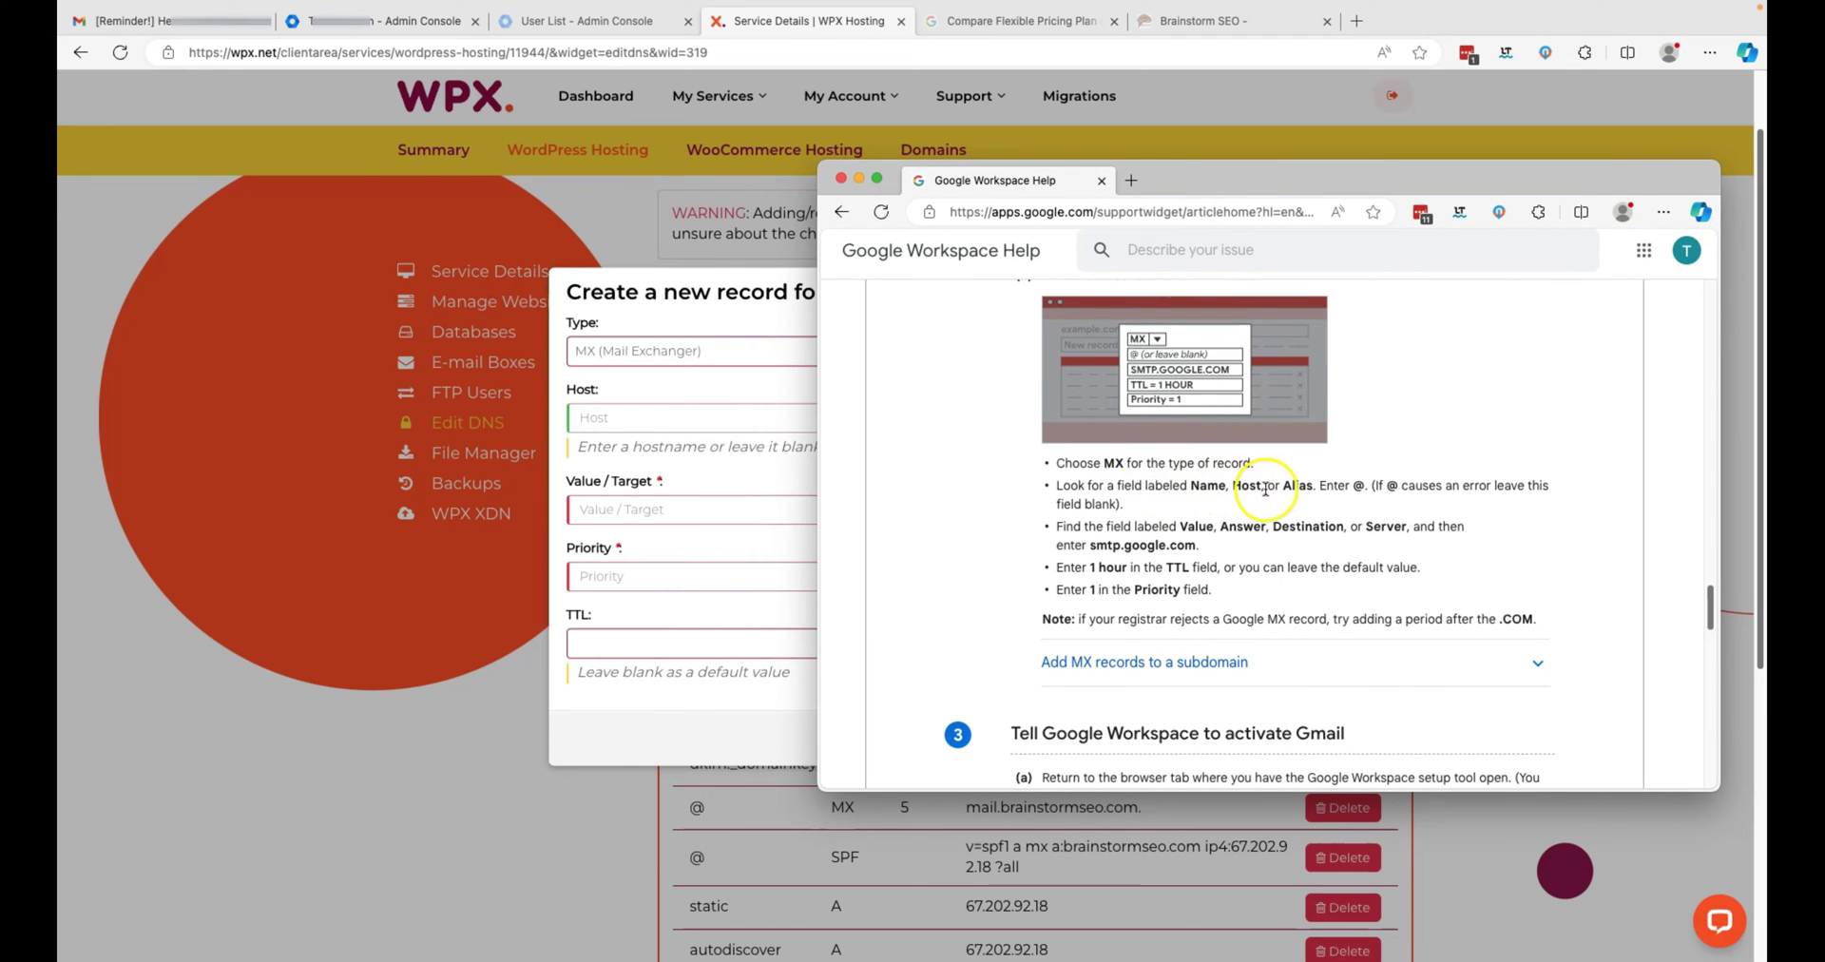
pyautogui.moveTo(1295, 179); pyautogui.dragTo(1378, 149)
pyautogui.click(640, 422)
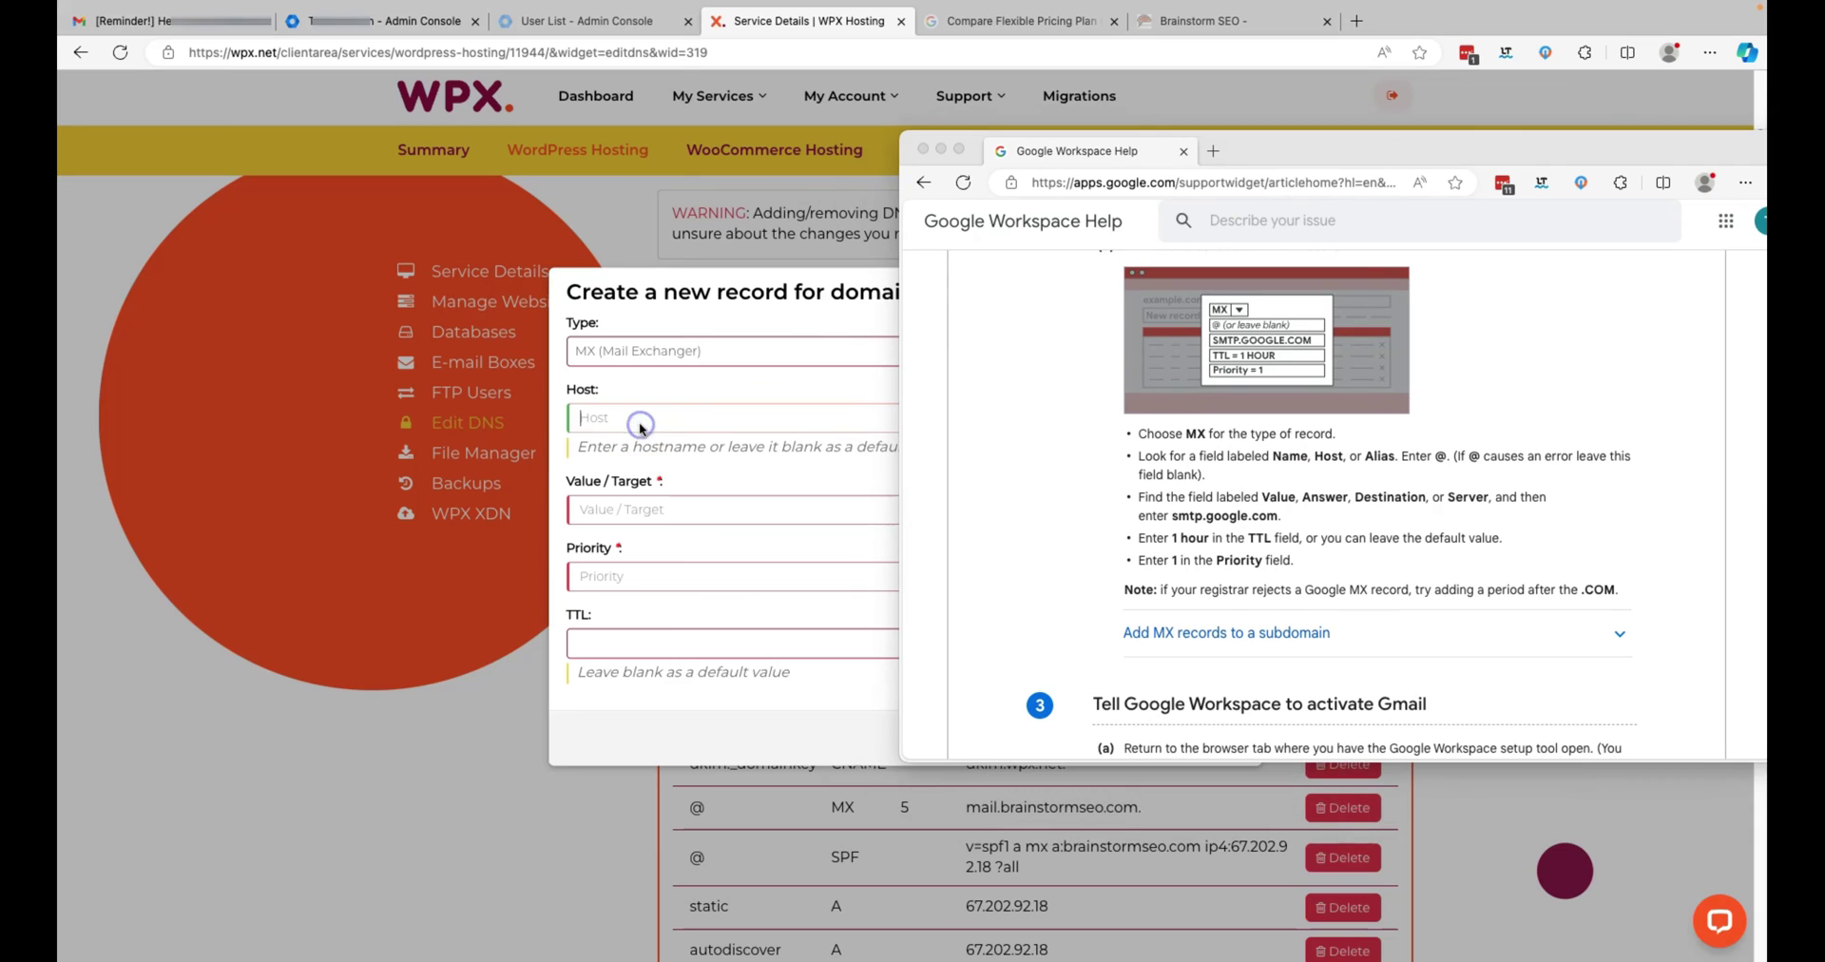
pyautogui.write('@')
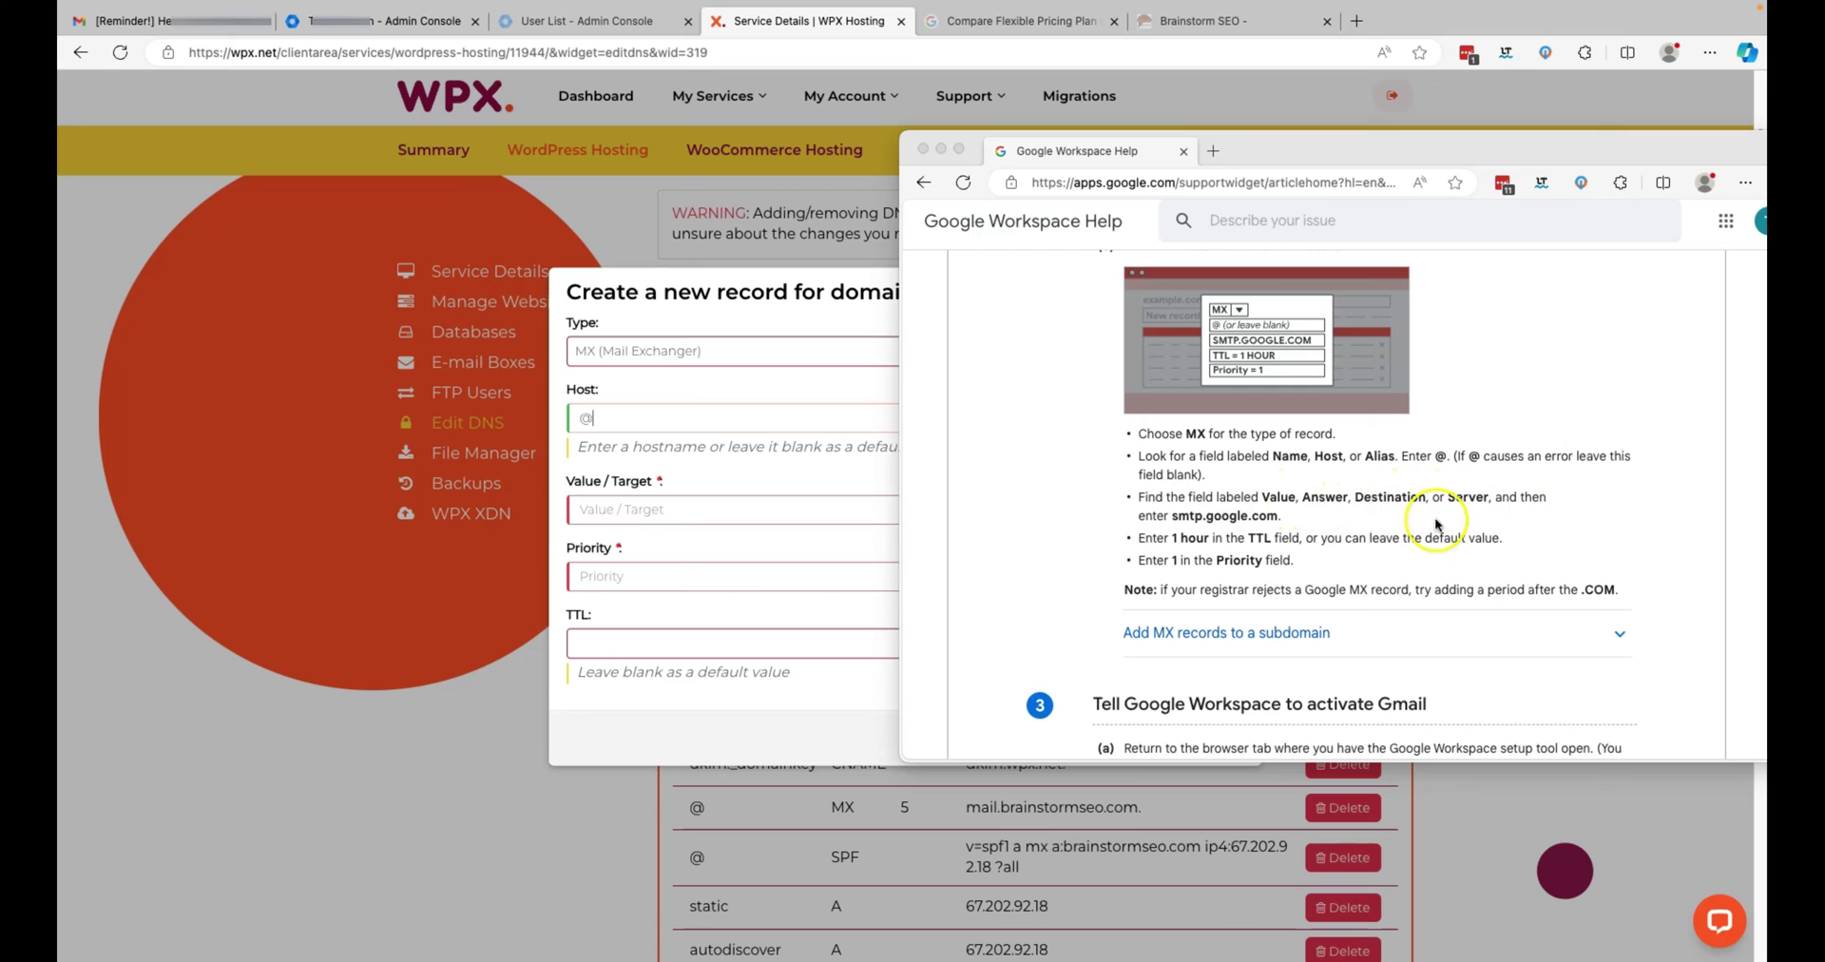
# - Set the target to smtp.google.com and priority 1, then close the help article
pyautogui.click(1189, 519)
pyautogui.moveTo(1175, 516); pyautogui.dragTo(1278, 516)
pyautogui.press('super+c')
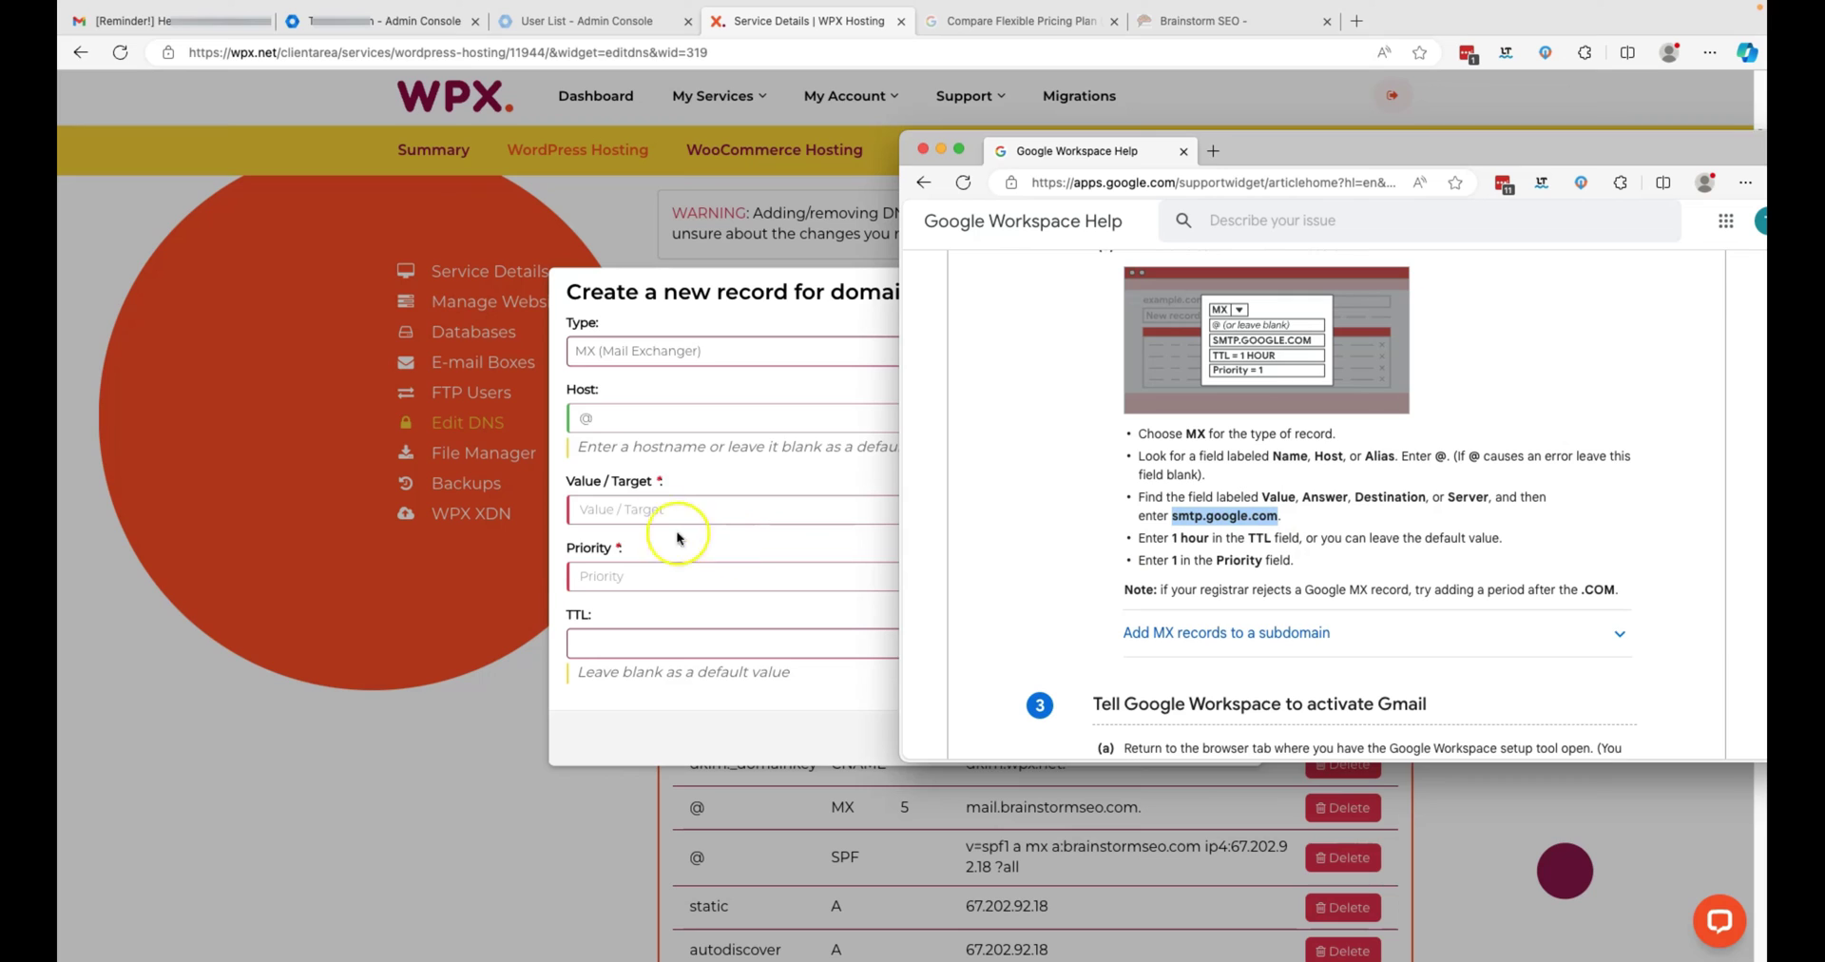
pyautogui.click(651, 508)
pyautogui.press('super+v')
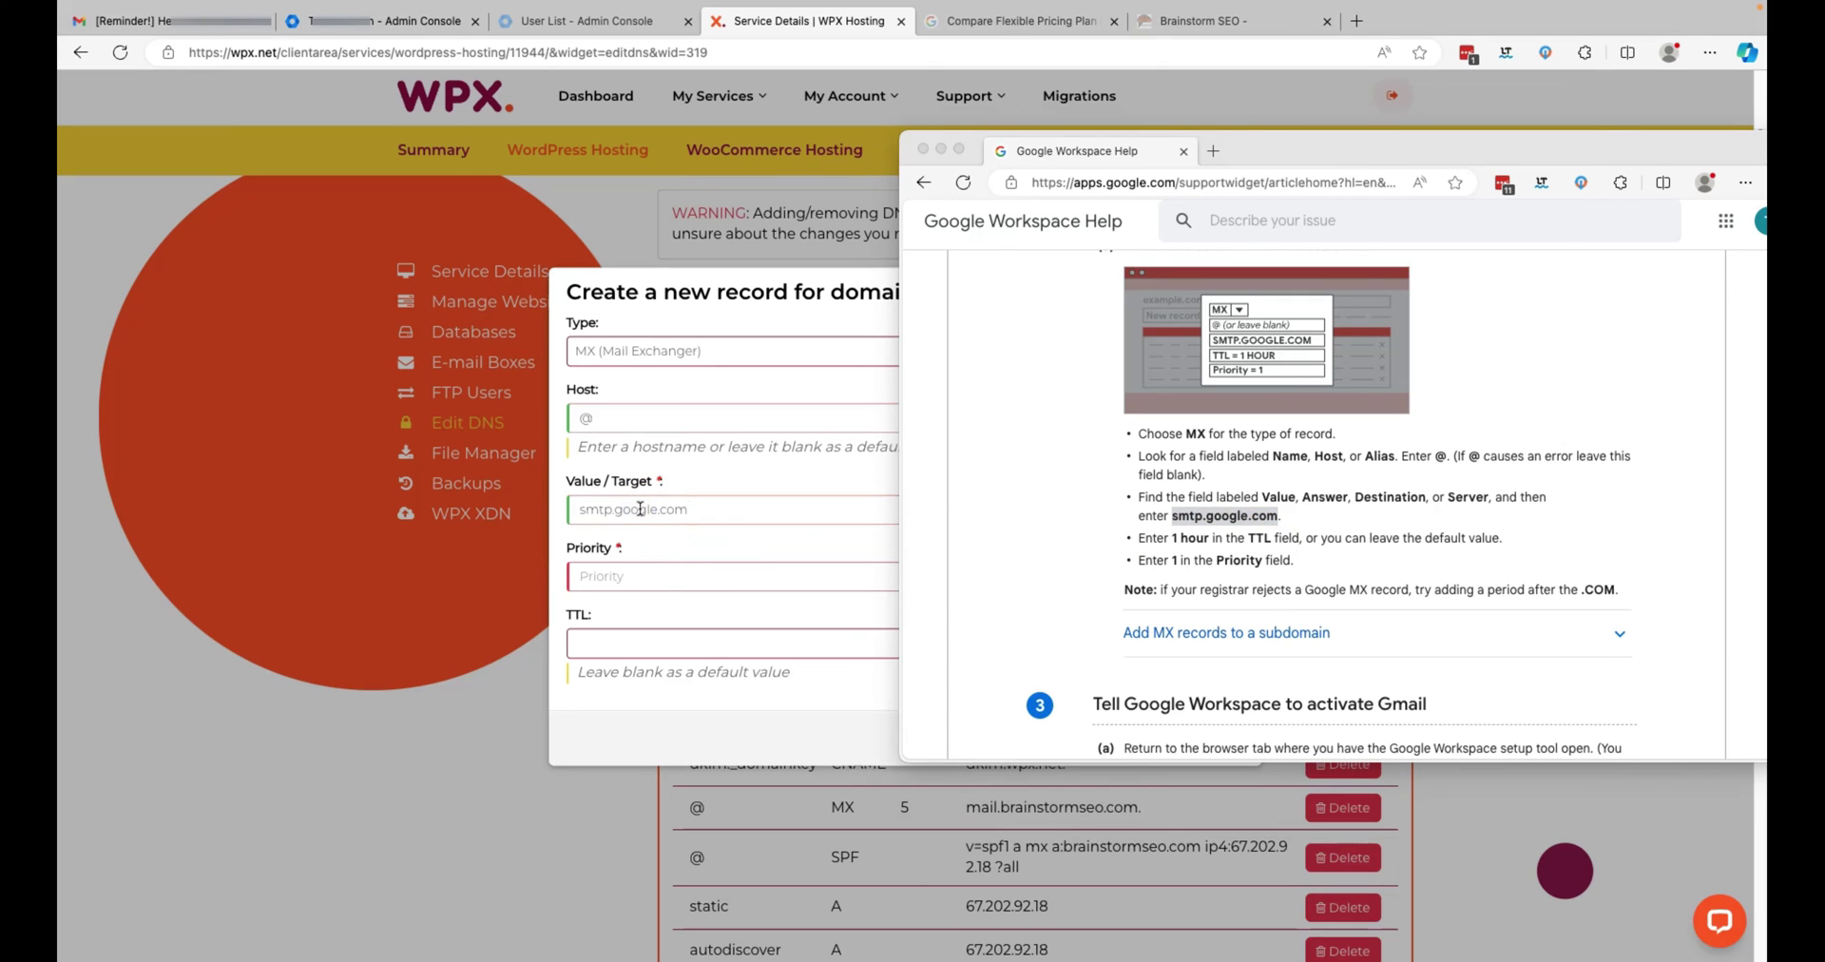
pyautogui.click(642, 577)
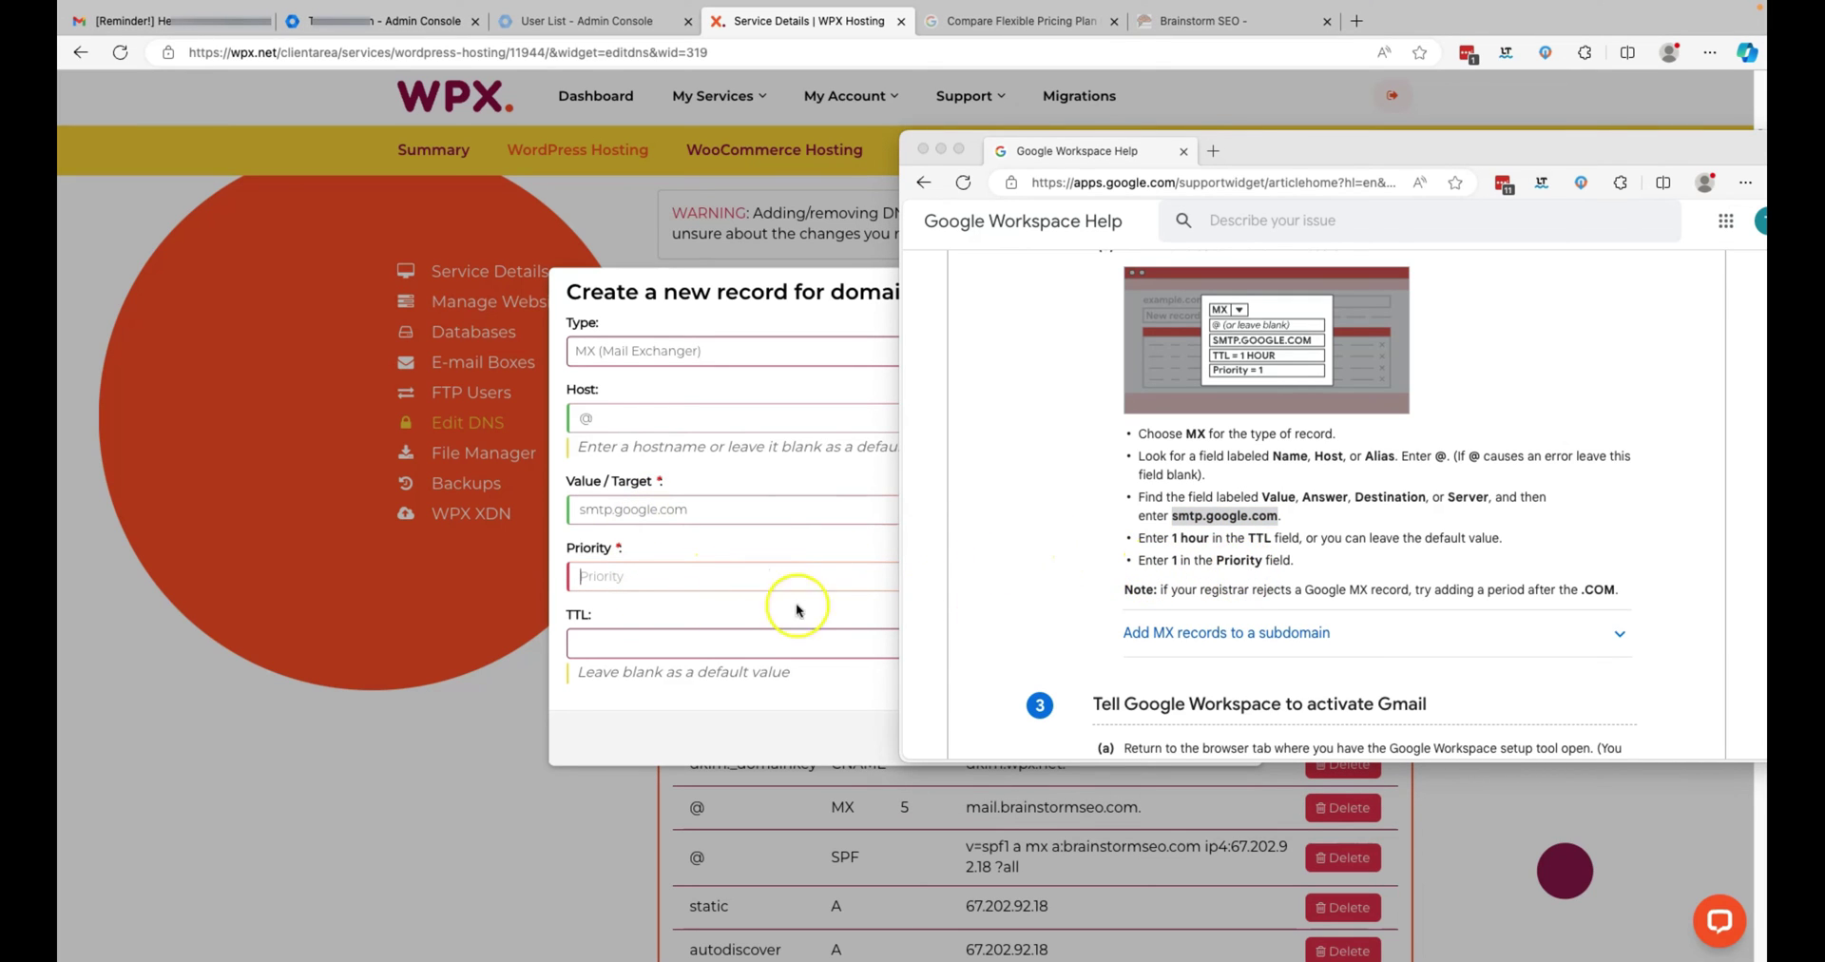
pyautogui.click(602, 580)
pyautogui.write('1')
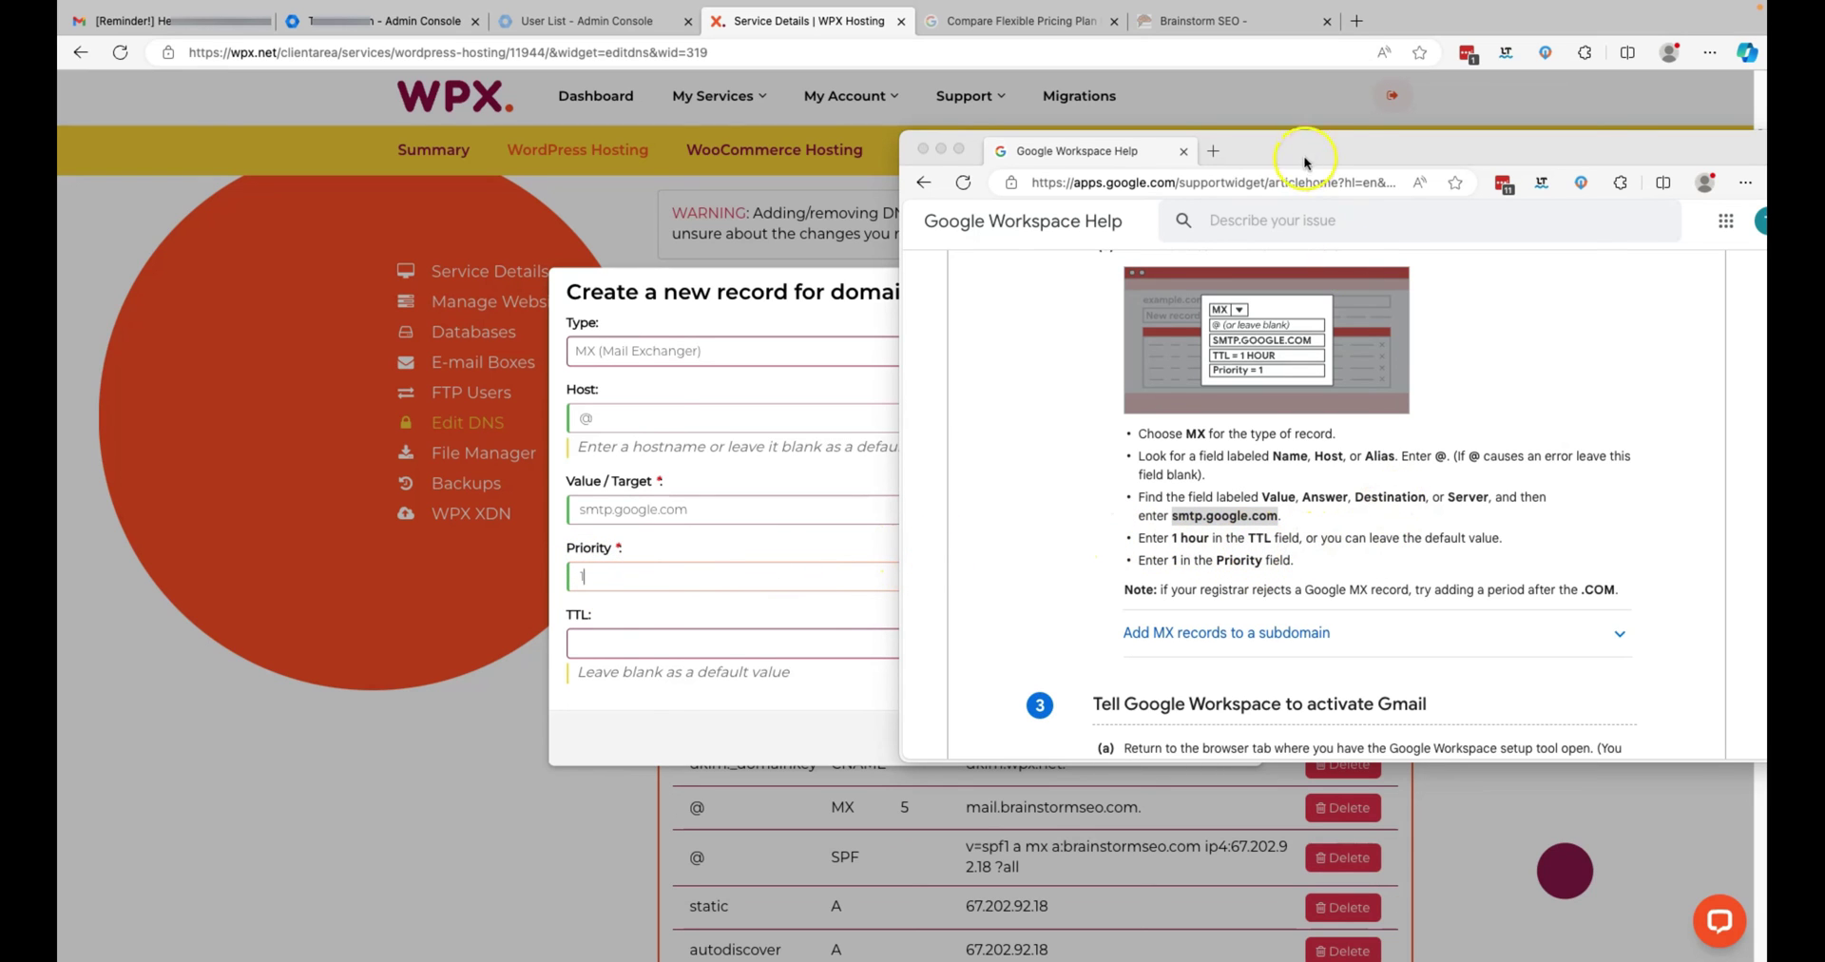
pyautogui.moveTo(1361, 153); pyautogui.dragTo(1604, 148)
pyautogui.press('super+h')
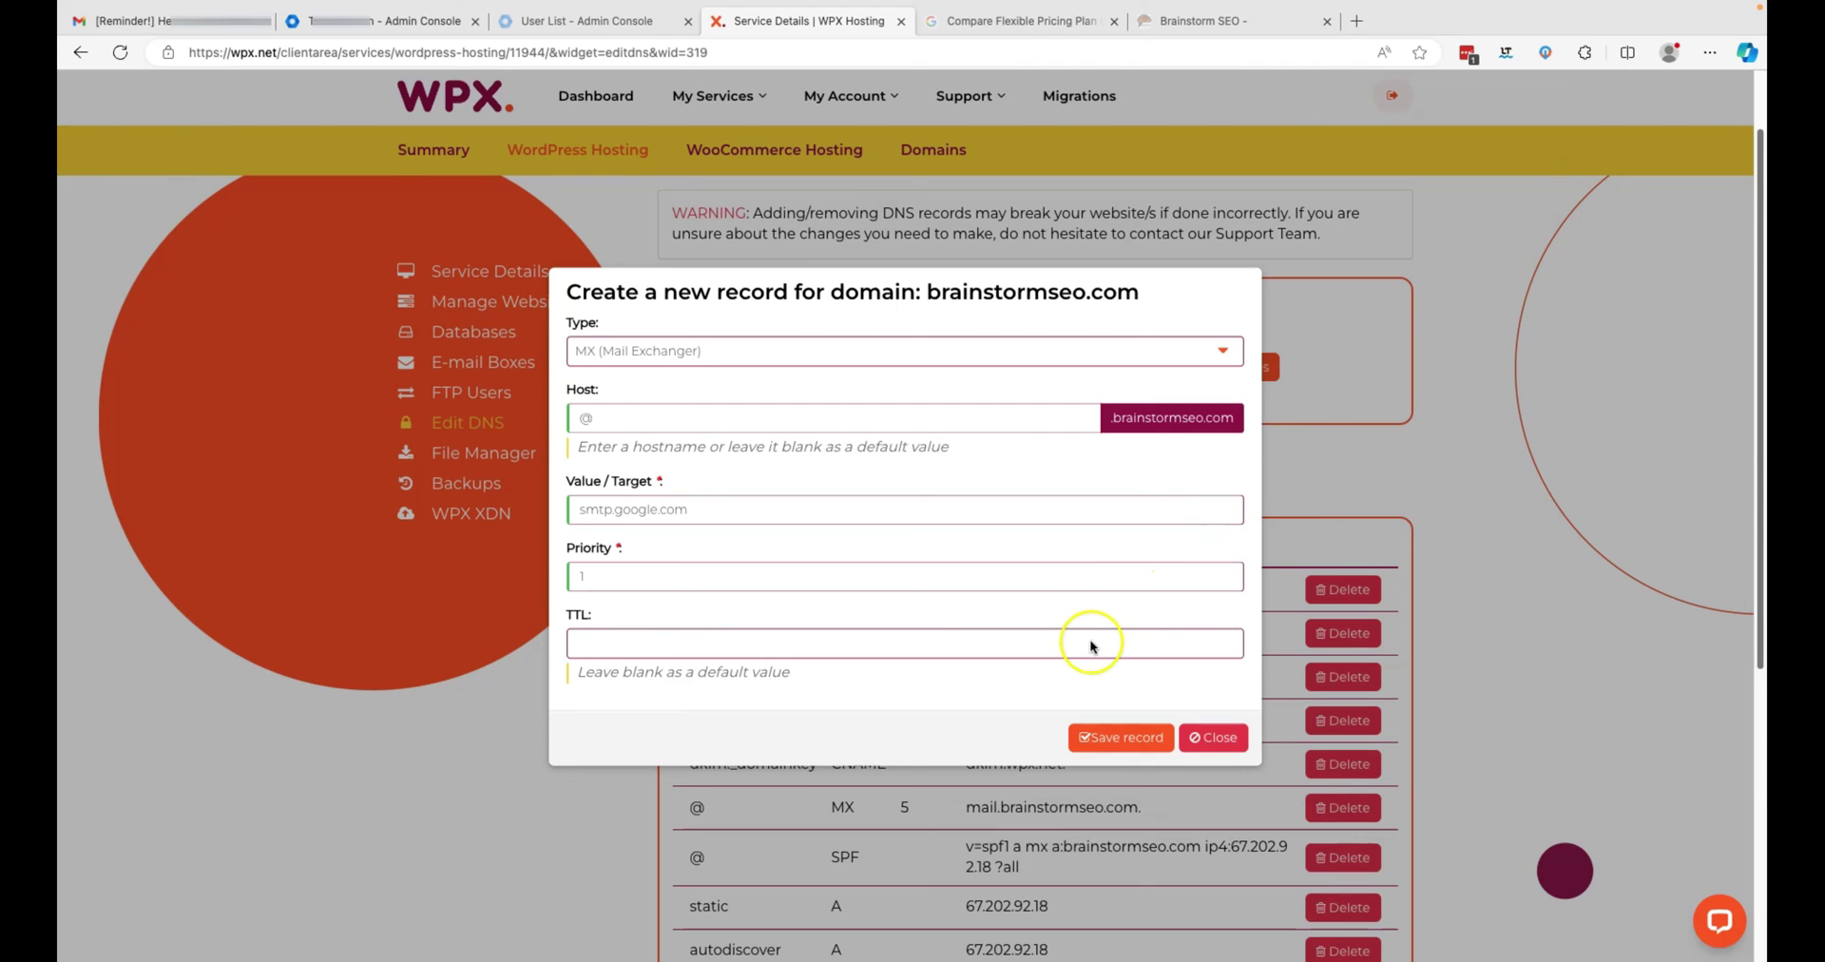
# - Clear the TTL to use the default and save the brainstormseo.com MX record
pyautogui.click(1091, 642)
pyautogui.click(1037, 645)
pyautogui.click(1225, 639)
pyautogui.click(1225, 639)
pyautogui.click(1225, 641)
pyautogui.click(1226, 640)
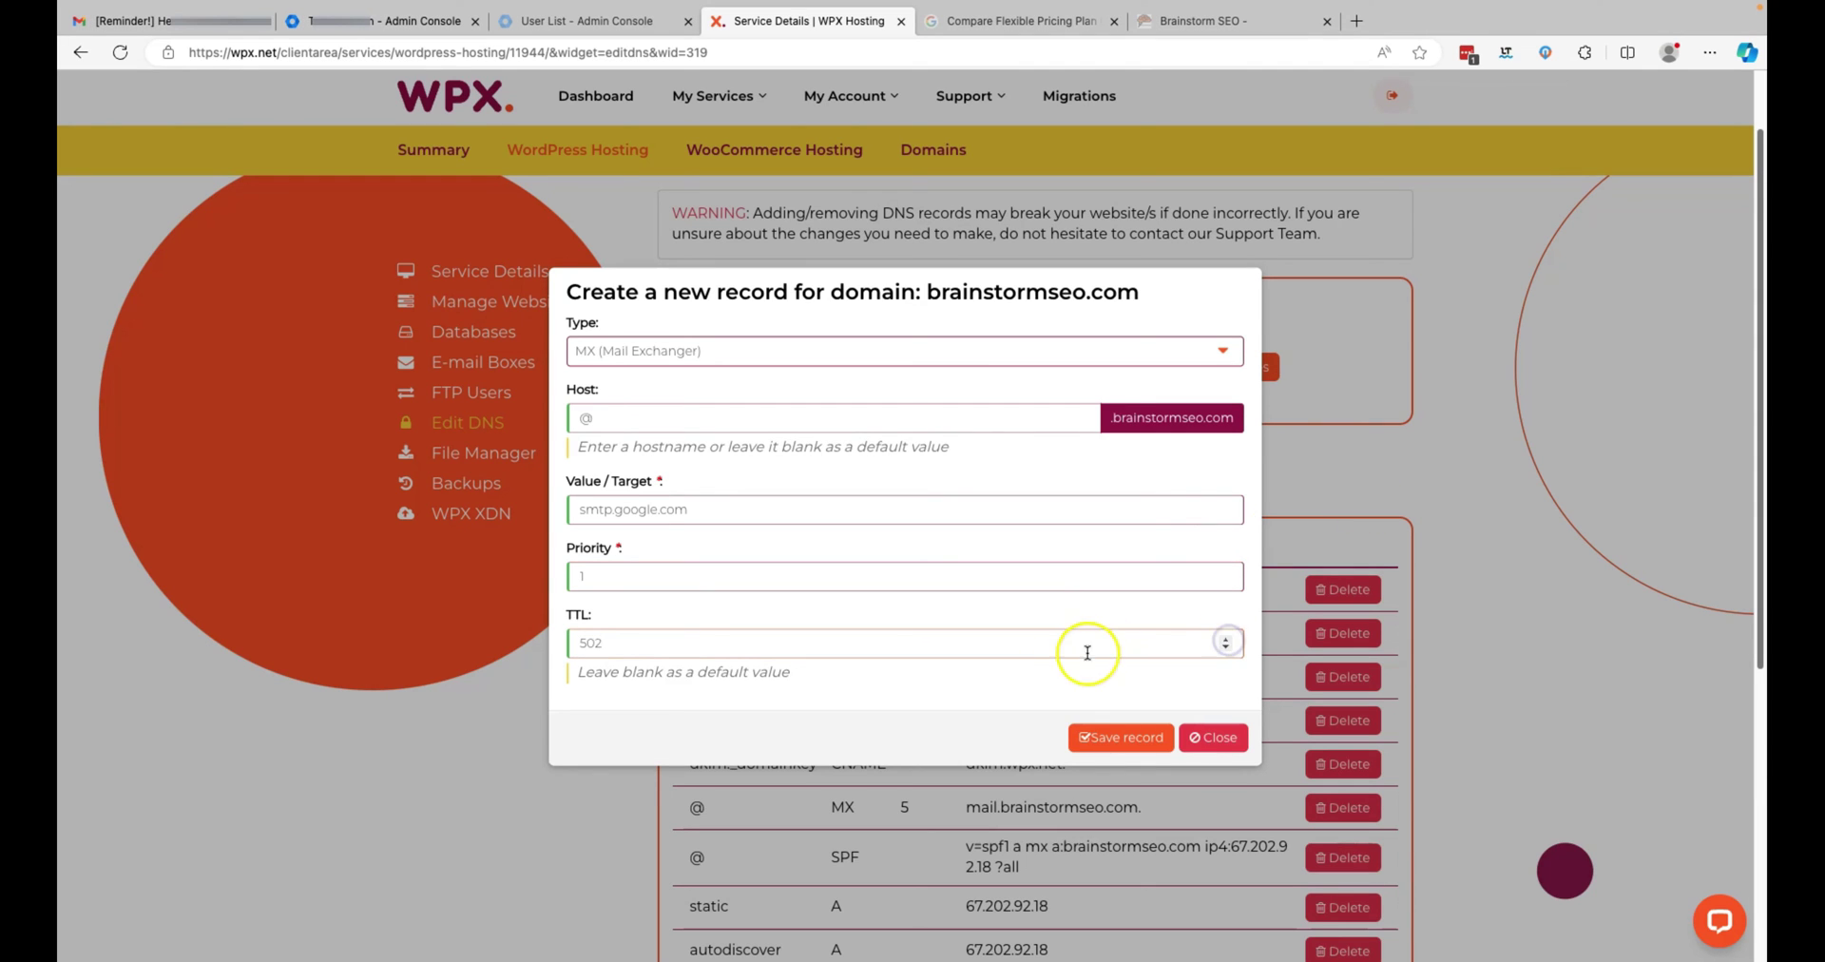
pyautogui.click(1225, 649)
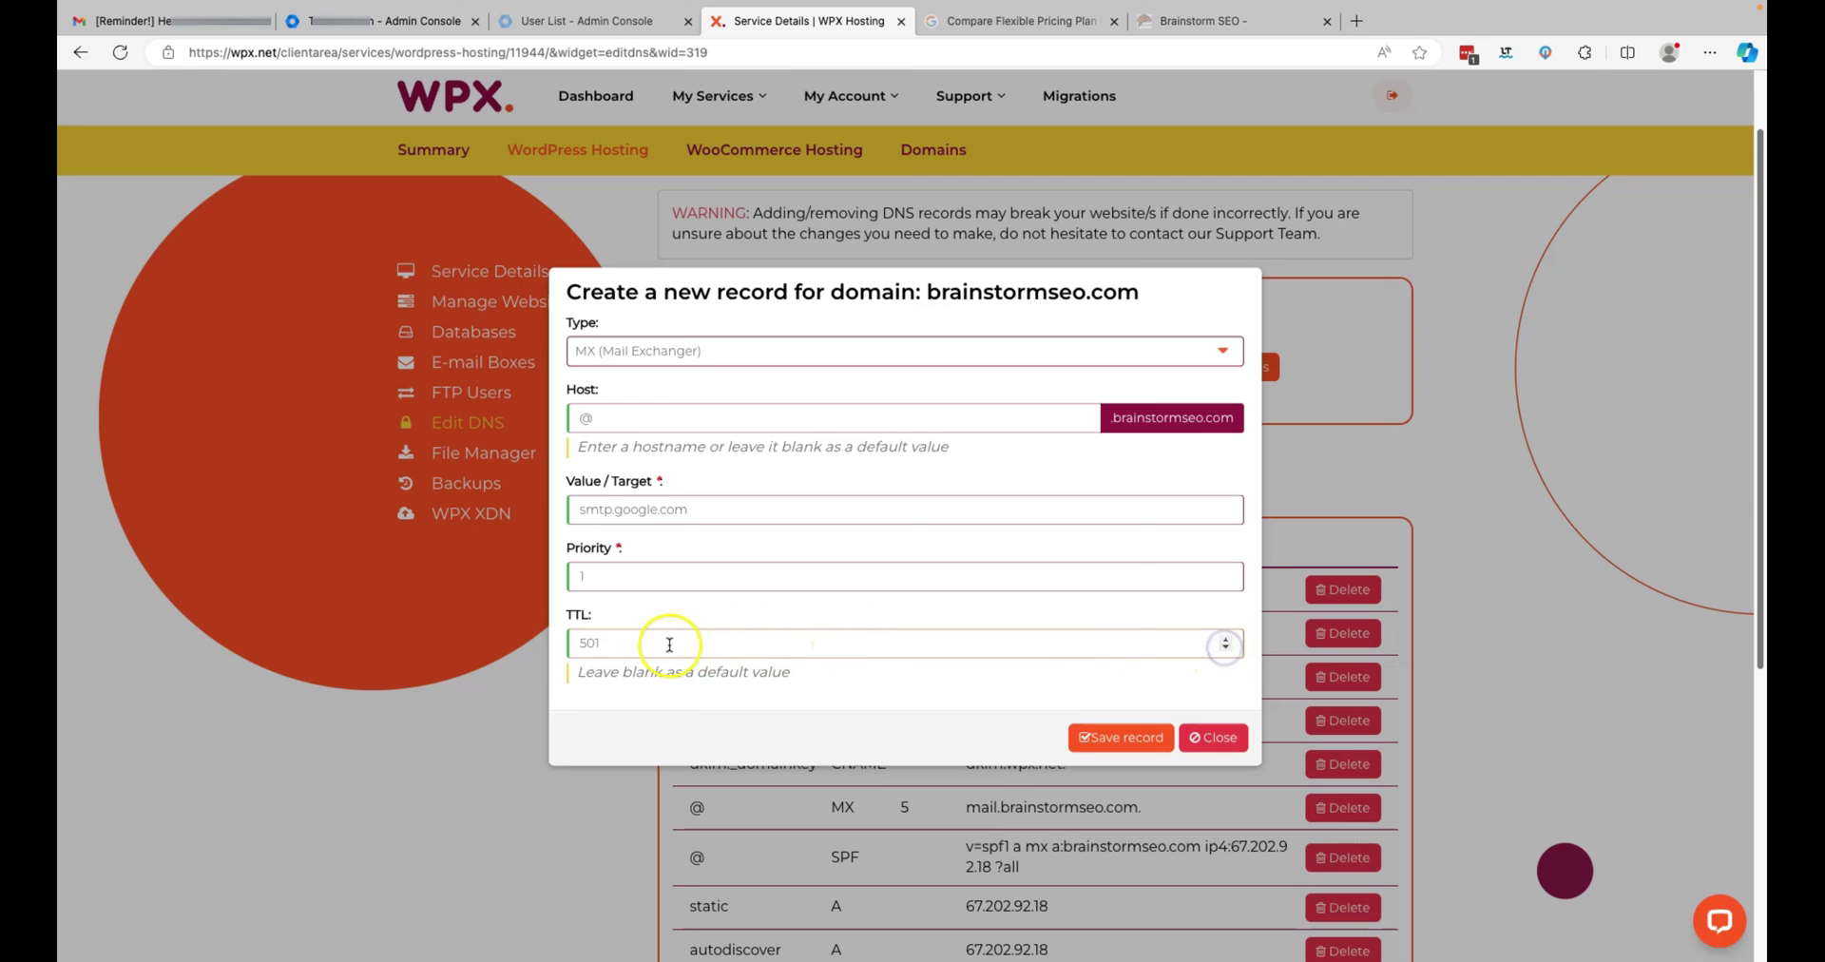
pyautogui.moveTo(690, 643); pyautogui.dragTo(563, 637)
pyautogui.press('BackSpace')
pyautogui.click(1126, 741)
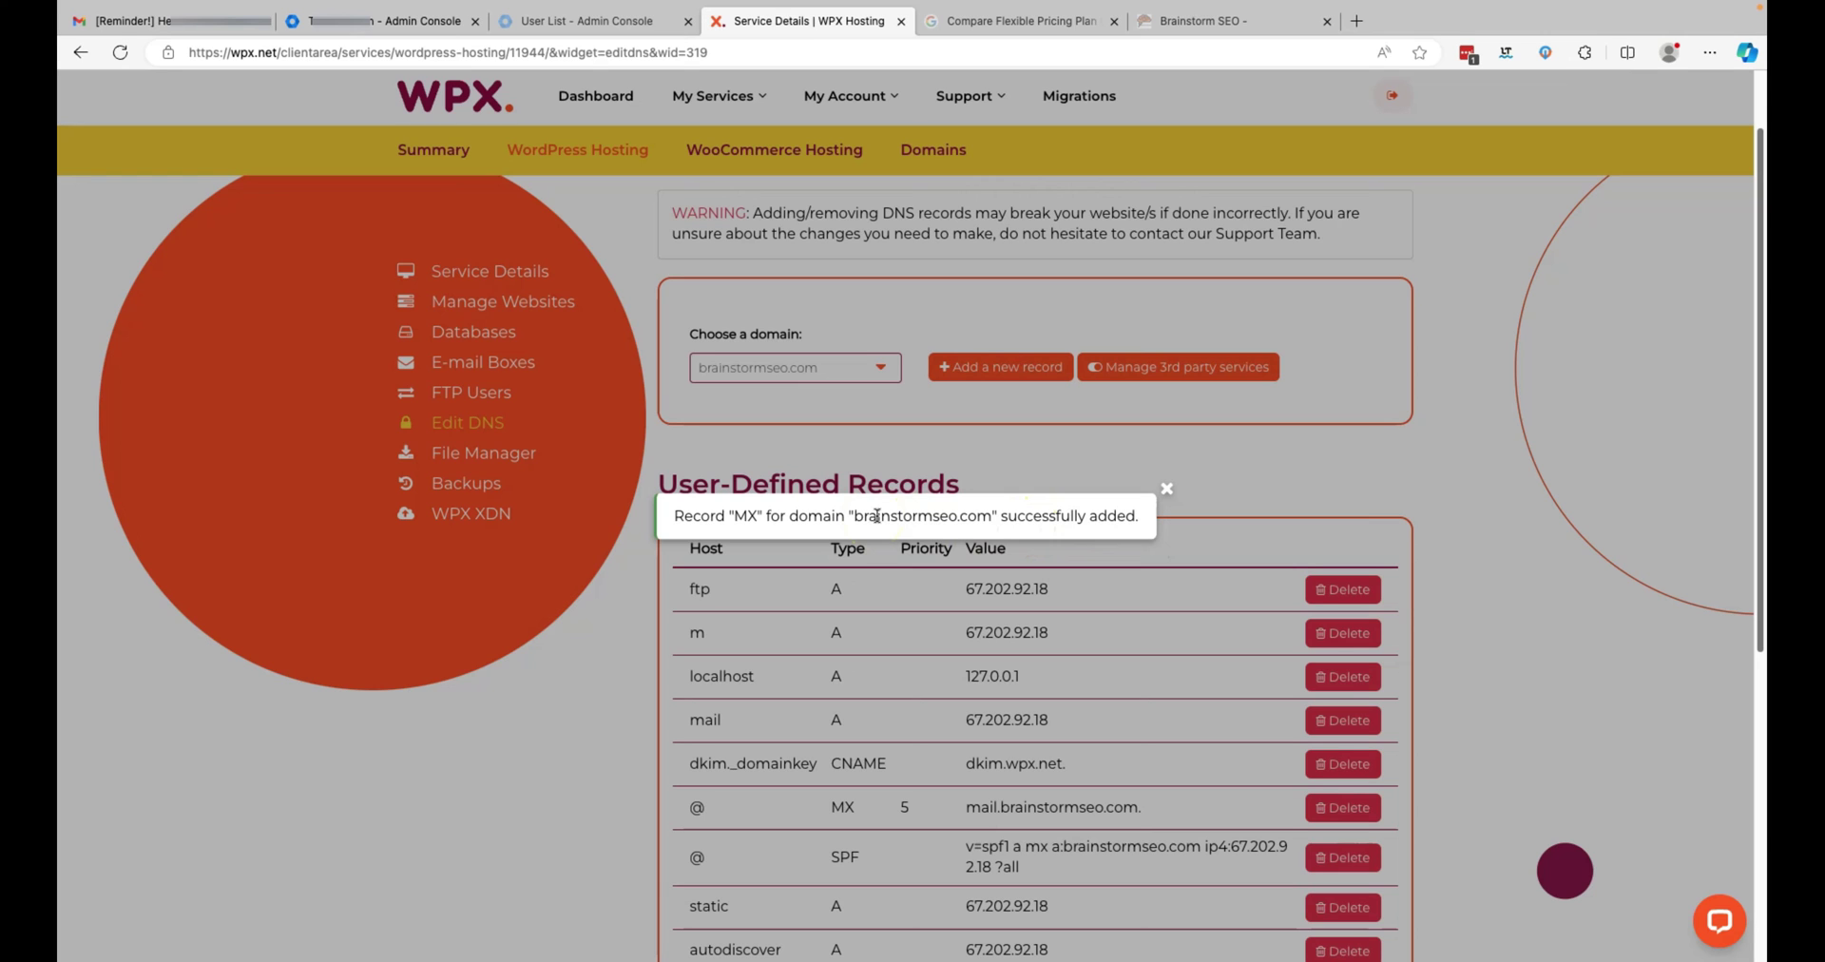
pyautogui.click(1394, 486)
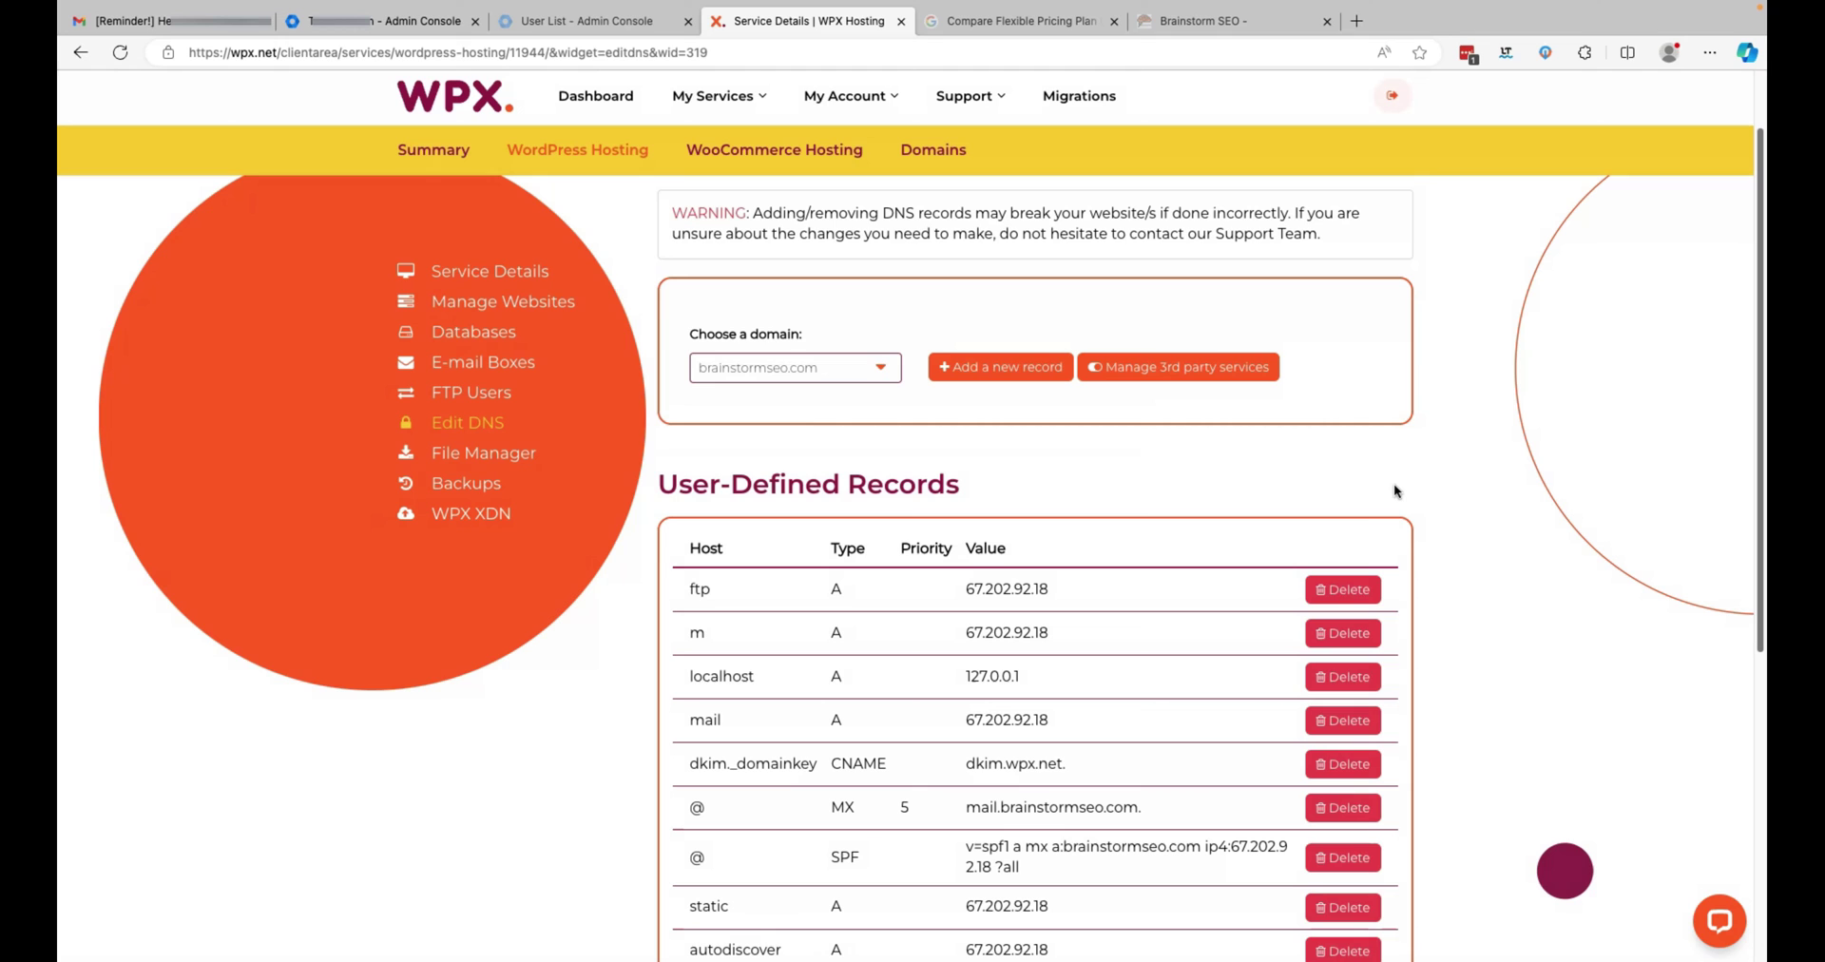
pyautogui.click(426, 20)
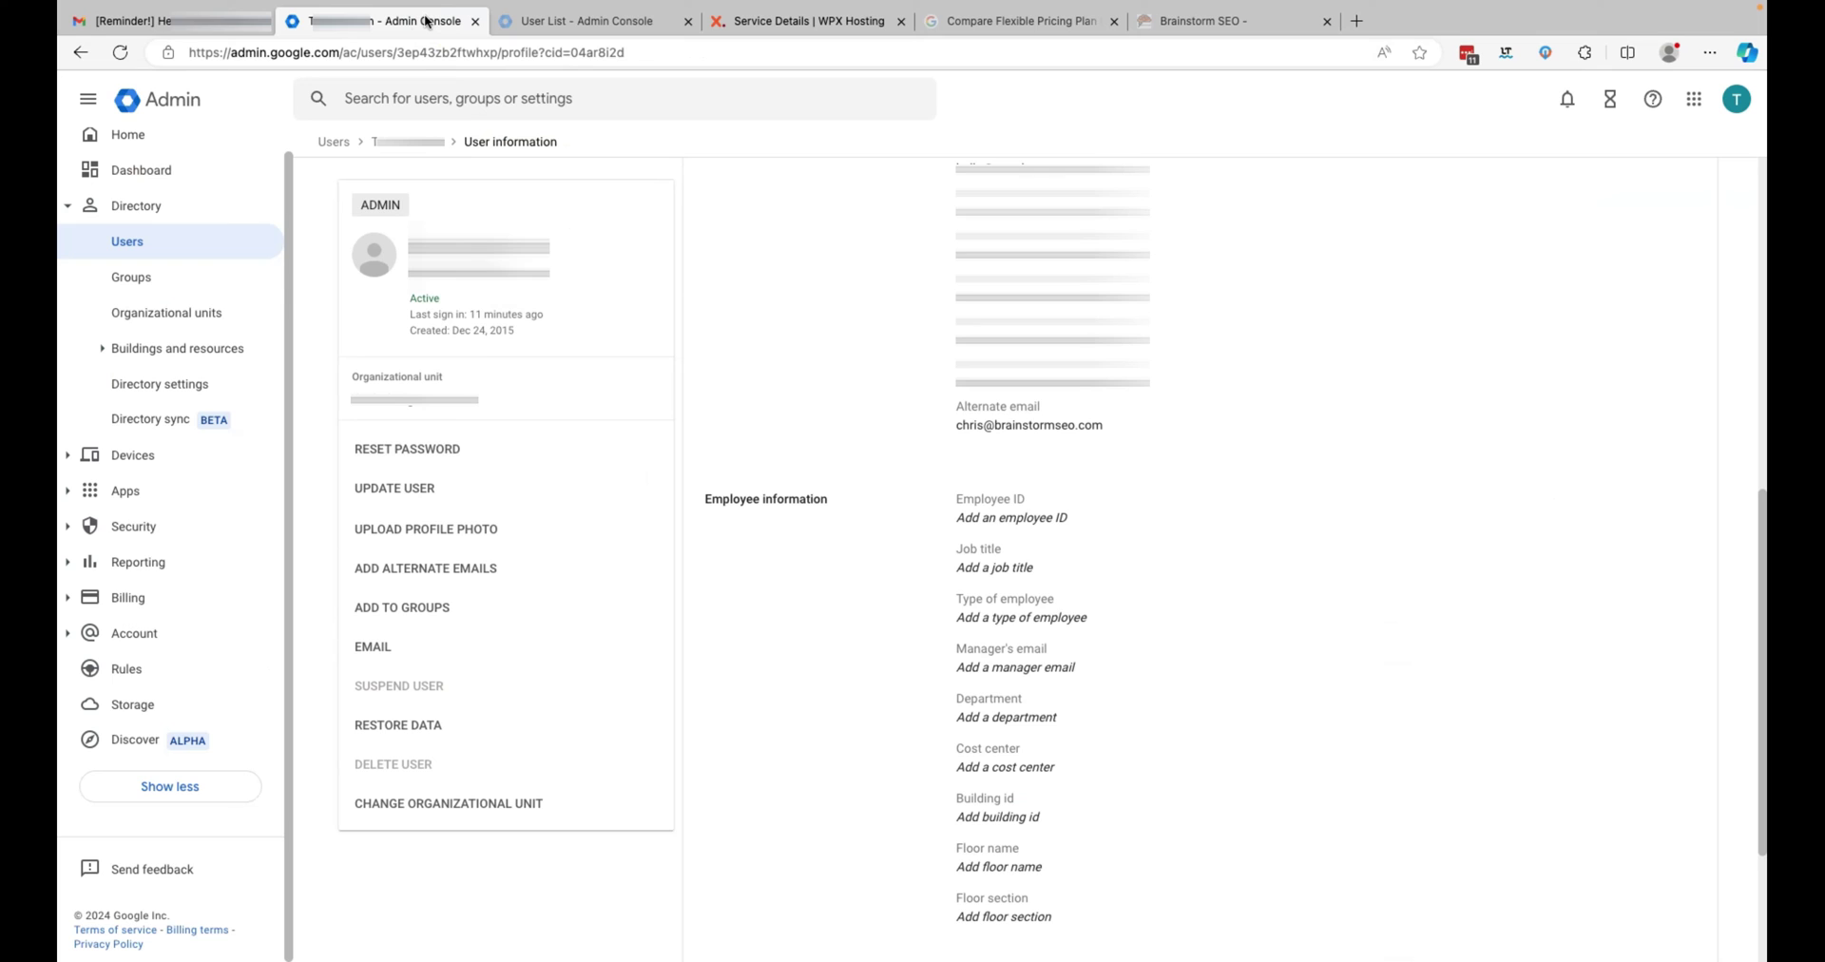
# - Navigate to Apps > Google Workspace > Gmail settings in the Admin Console
pyautogui.click(432, 22)
pyautogui.click(127, 491)
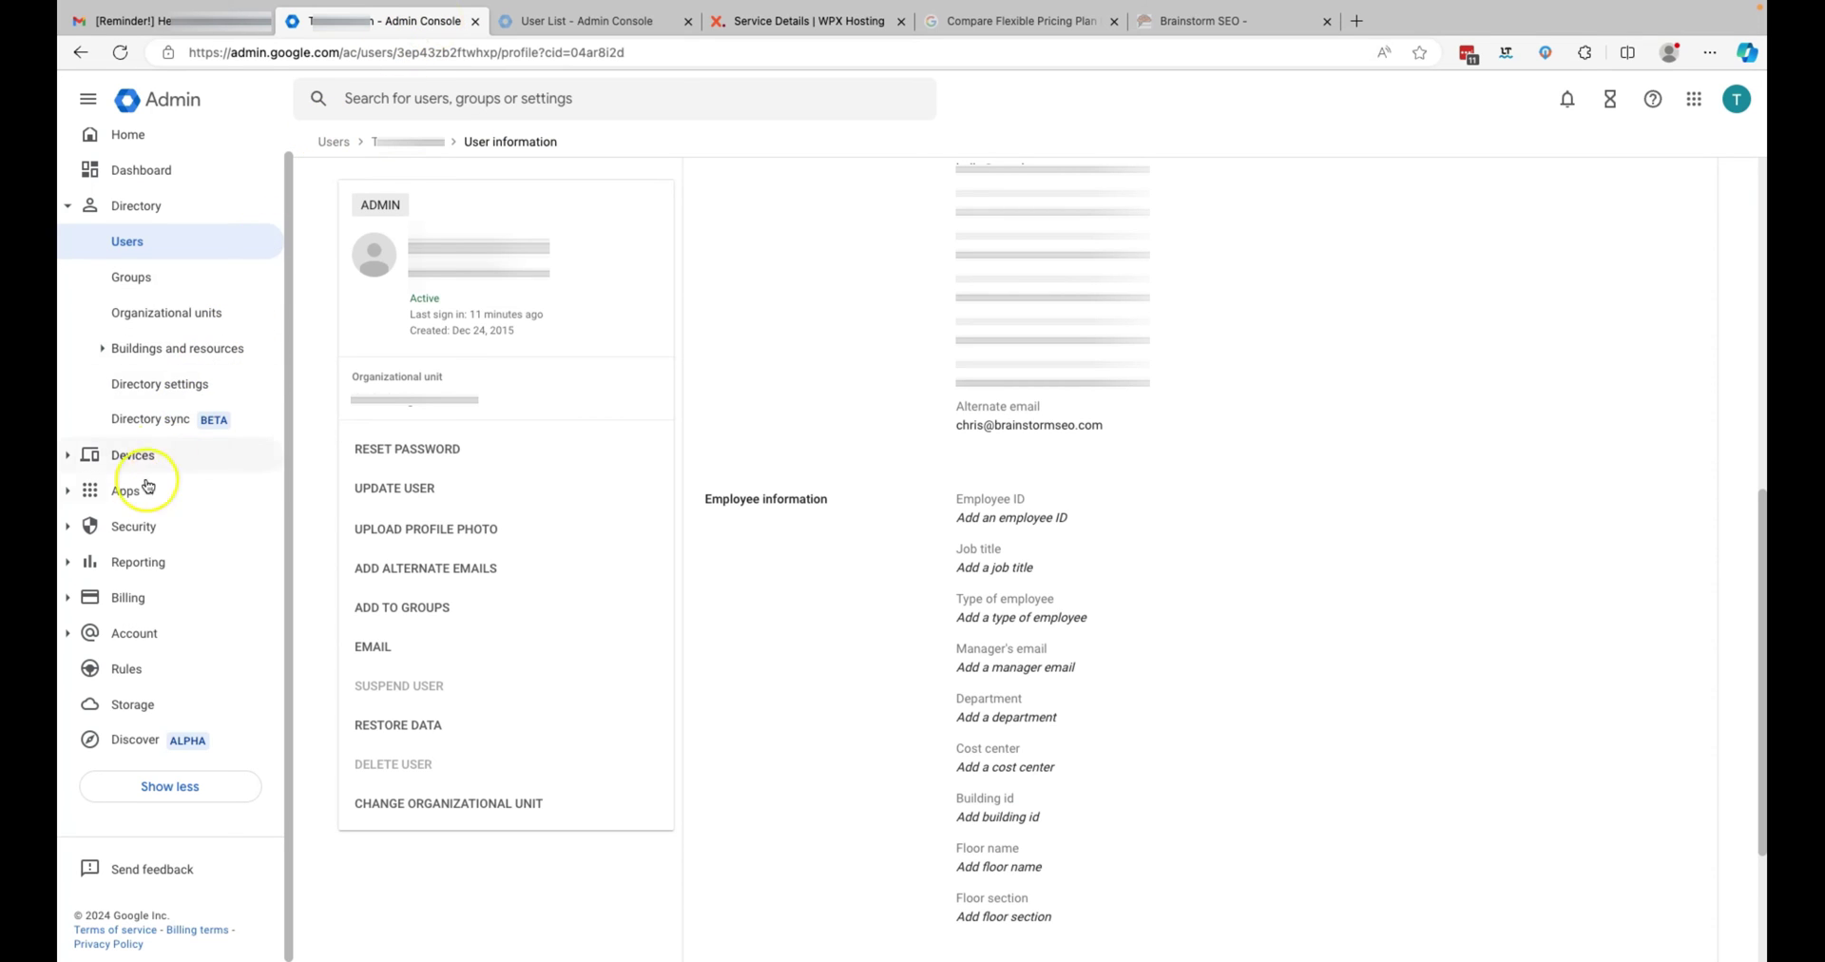
pyautogui.click(170, 377)
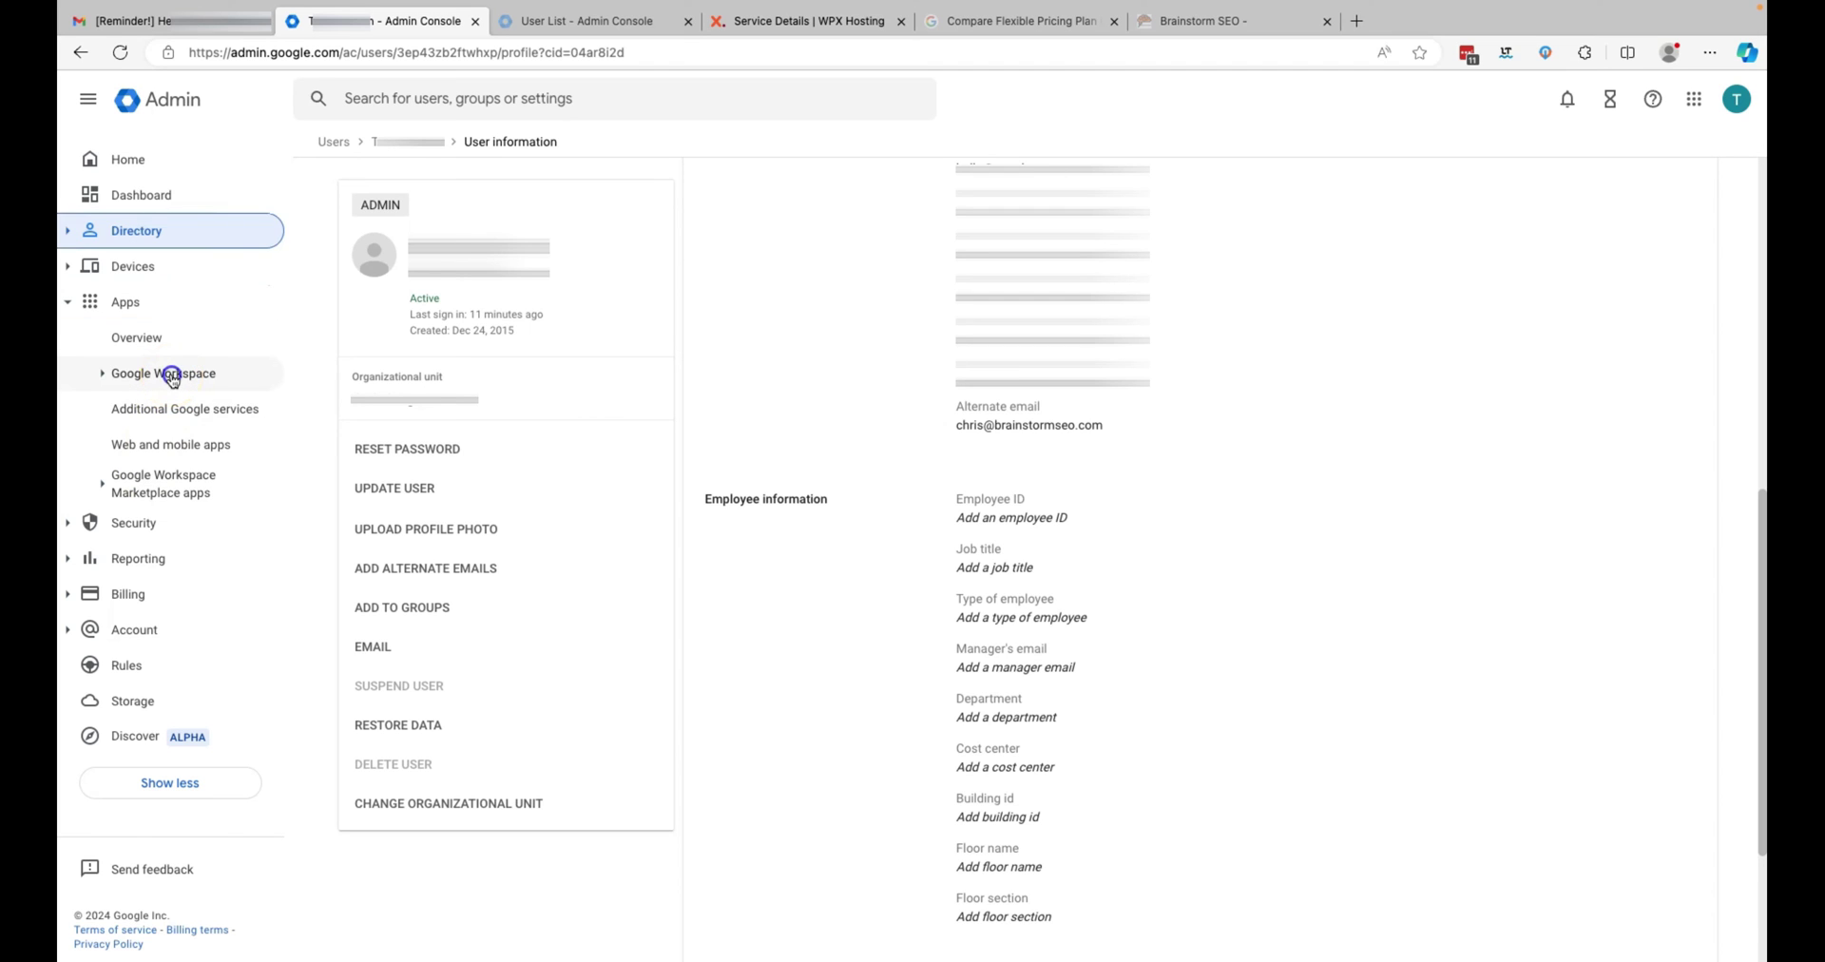
pyautogui.click(150, 552)
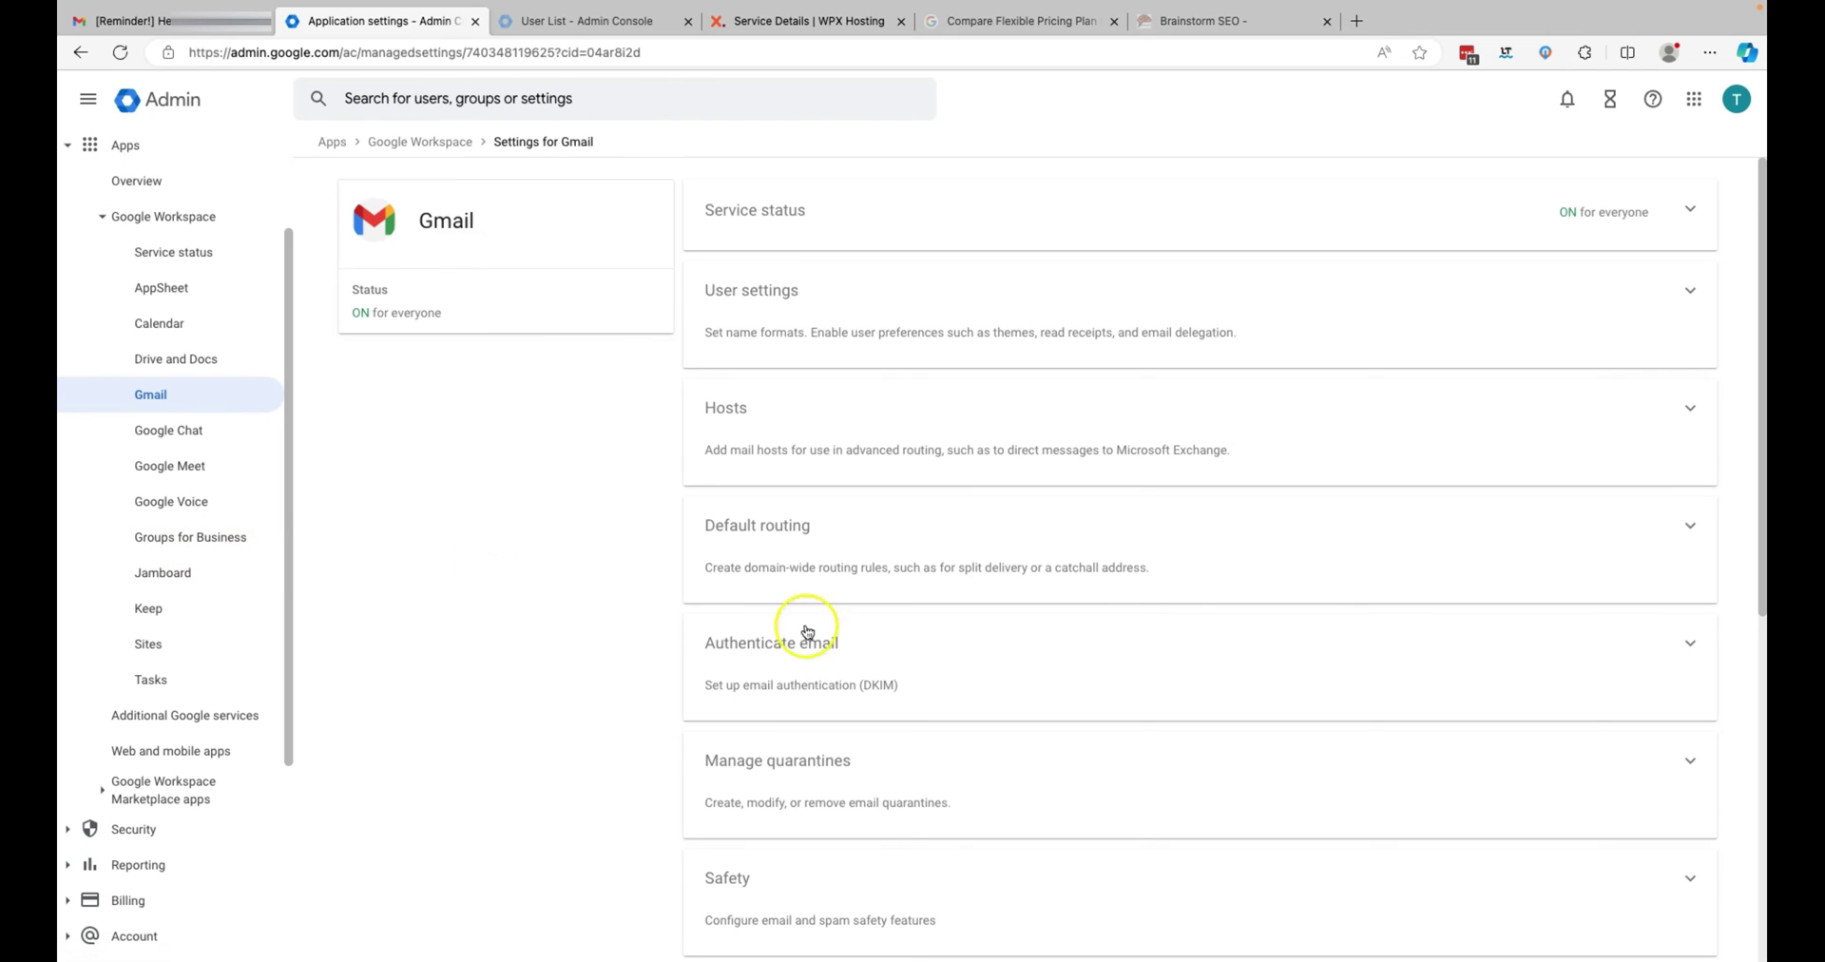
# - Open Gmail's Authenticate email settings and select brainstormseo.com as the domain
pyautogui.click(1683, 647)
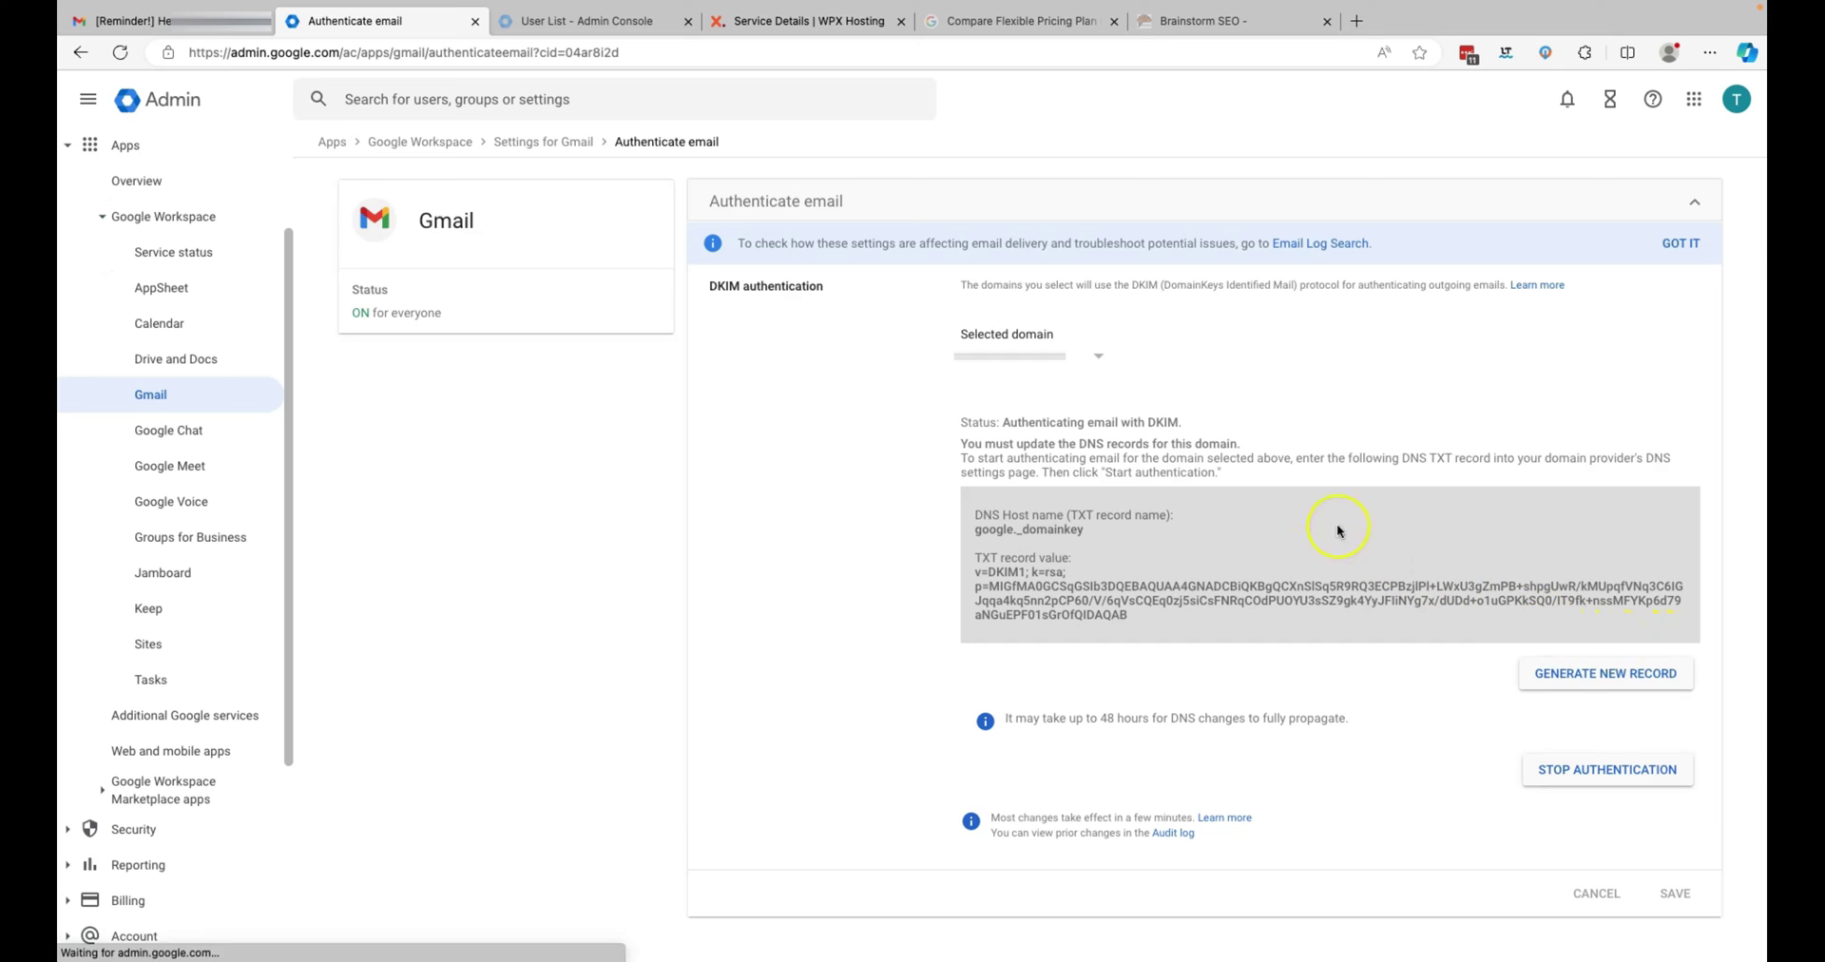
pyautogui.click(1100, 360)
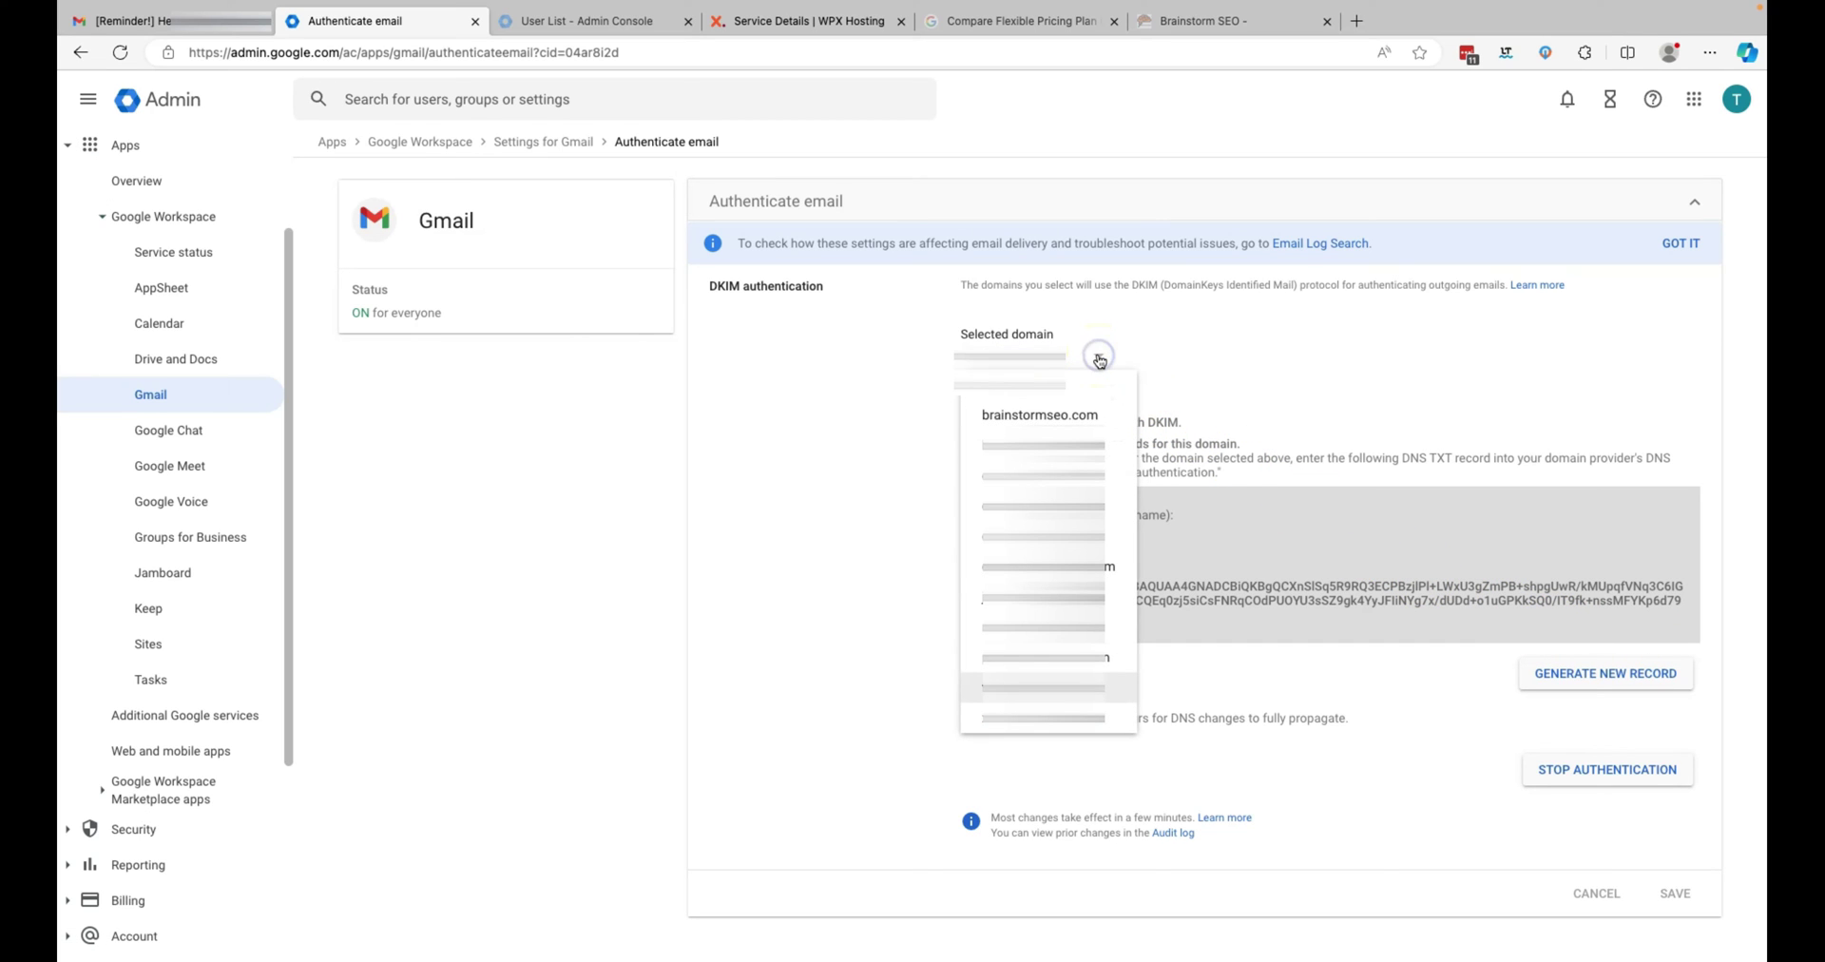
pyautogui.click(1070, 416)
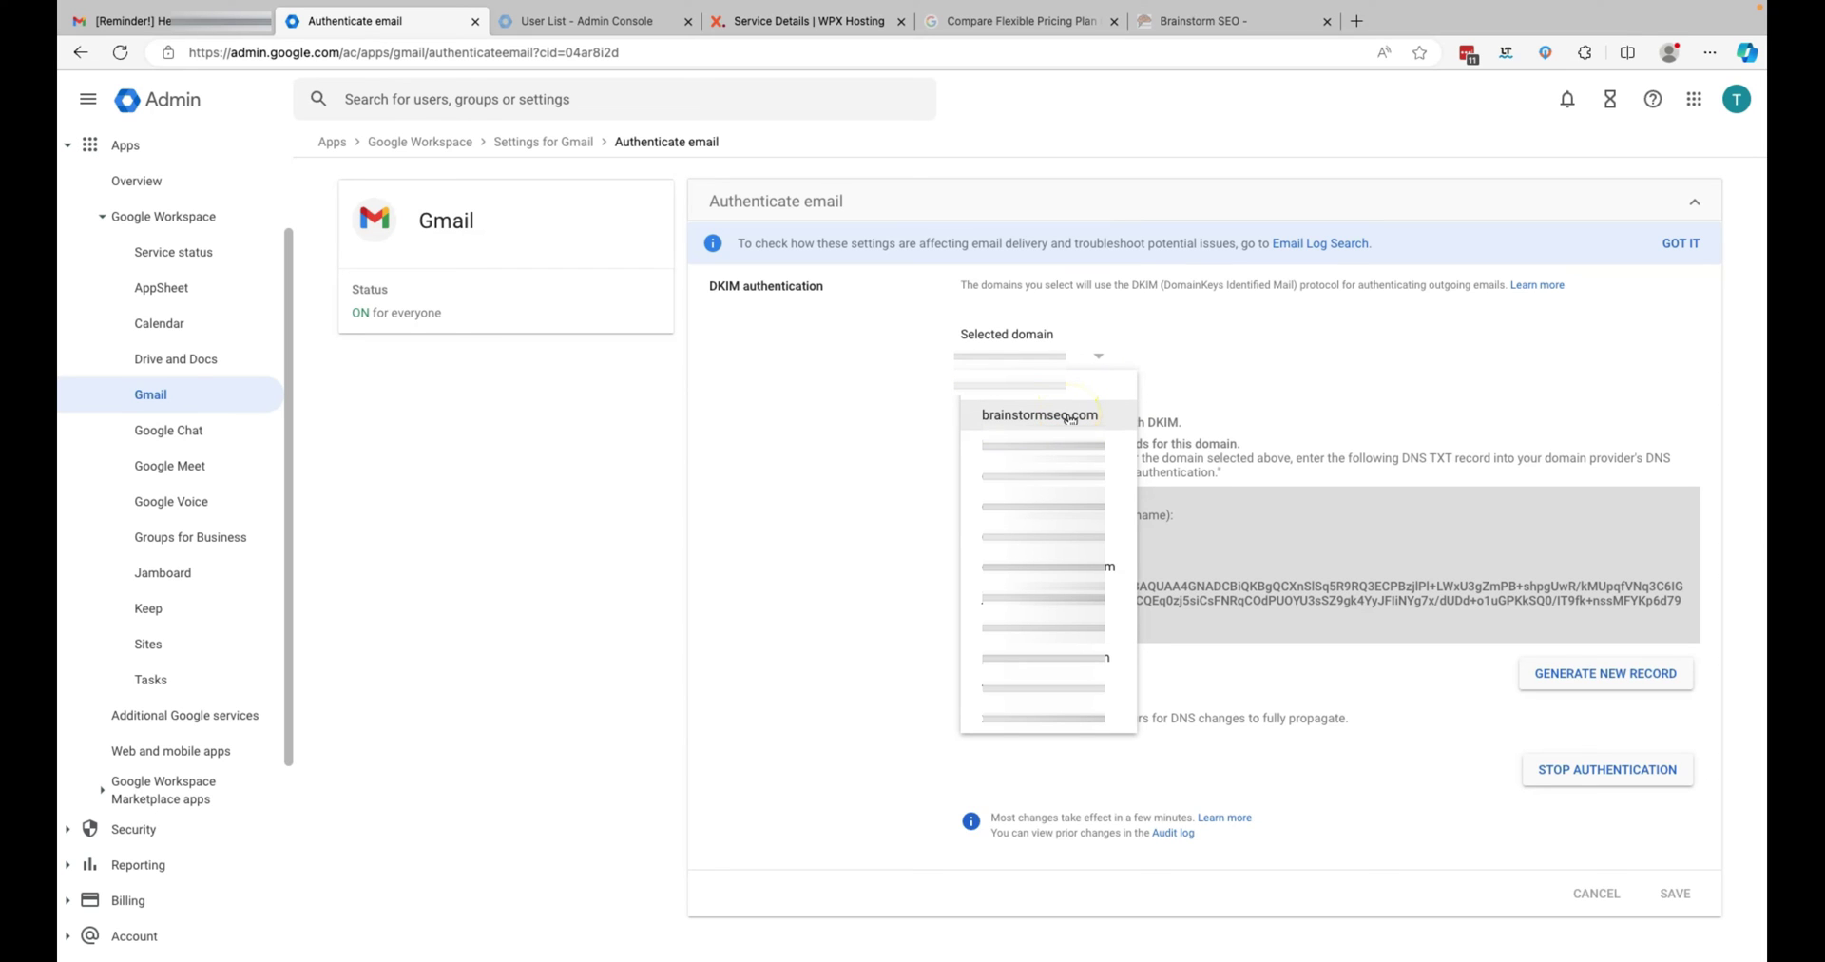
pyautogui.click(1224, 416)
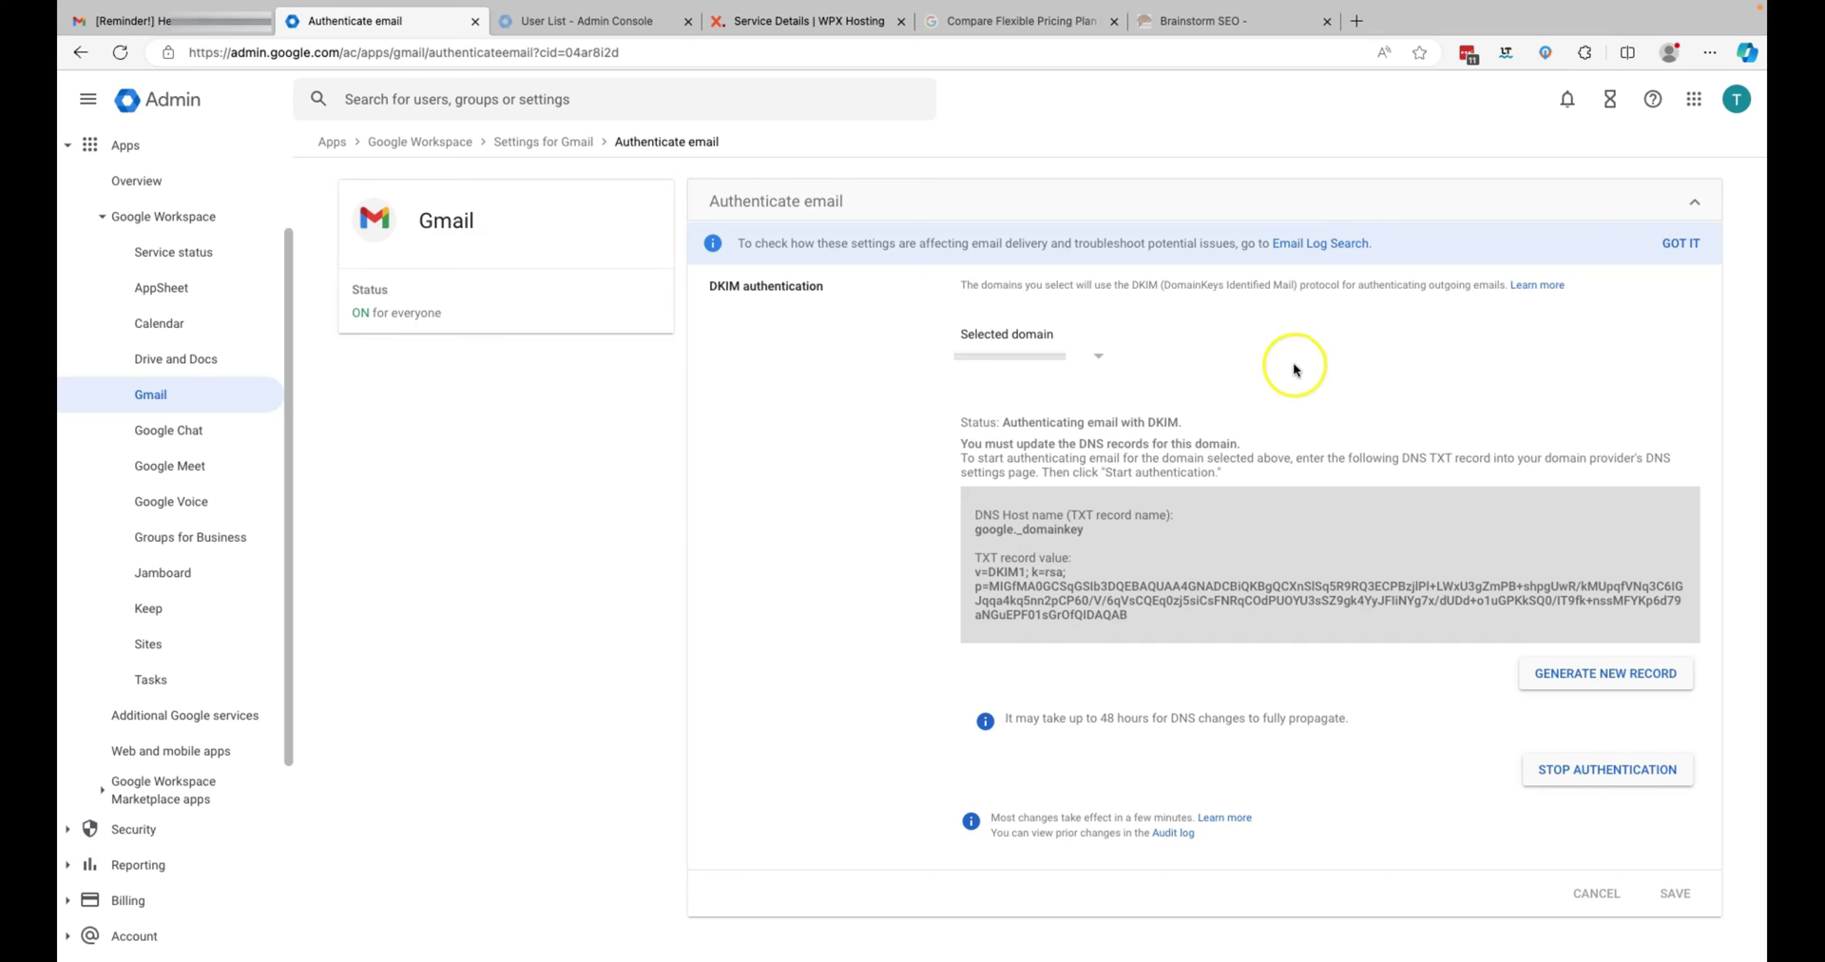
pyautogui.click(1099, 358)
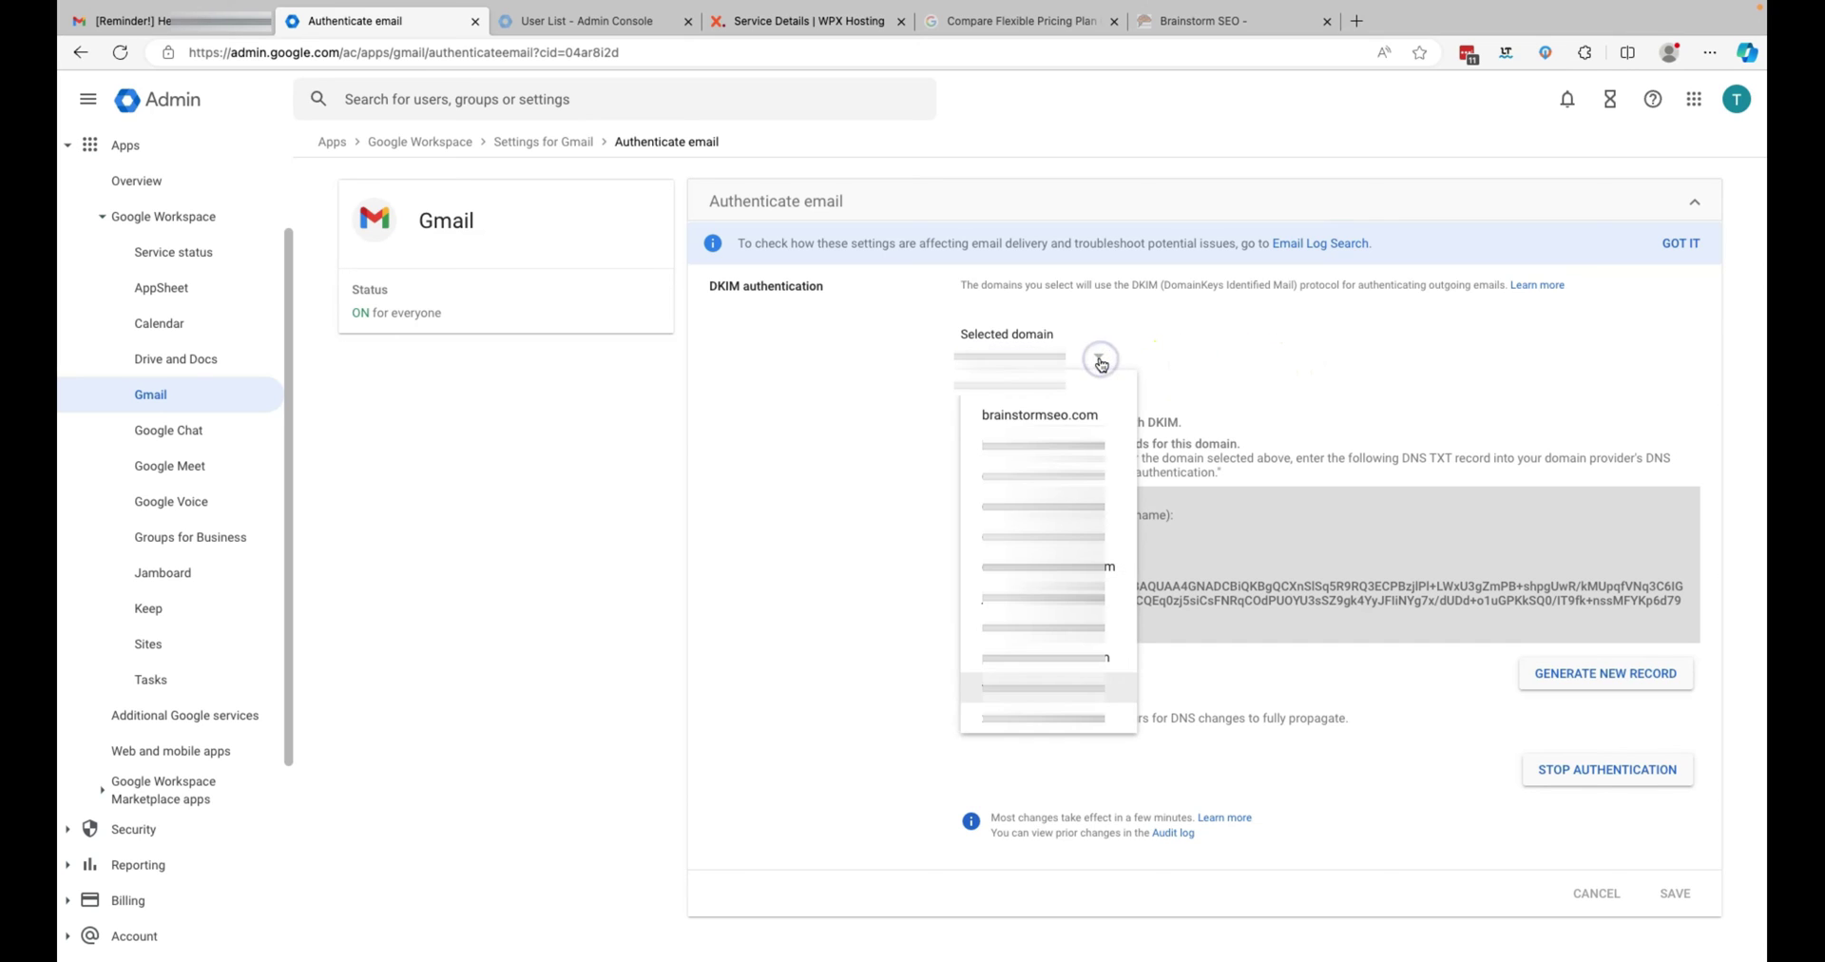
pyautogui.click(1072, 414)
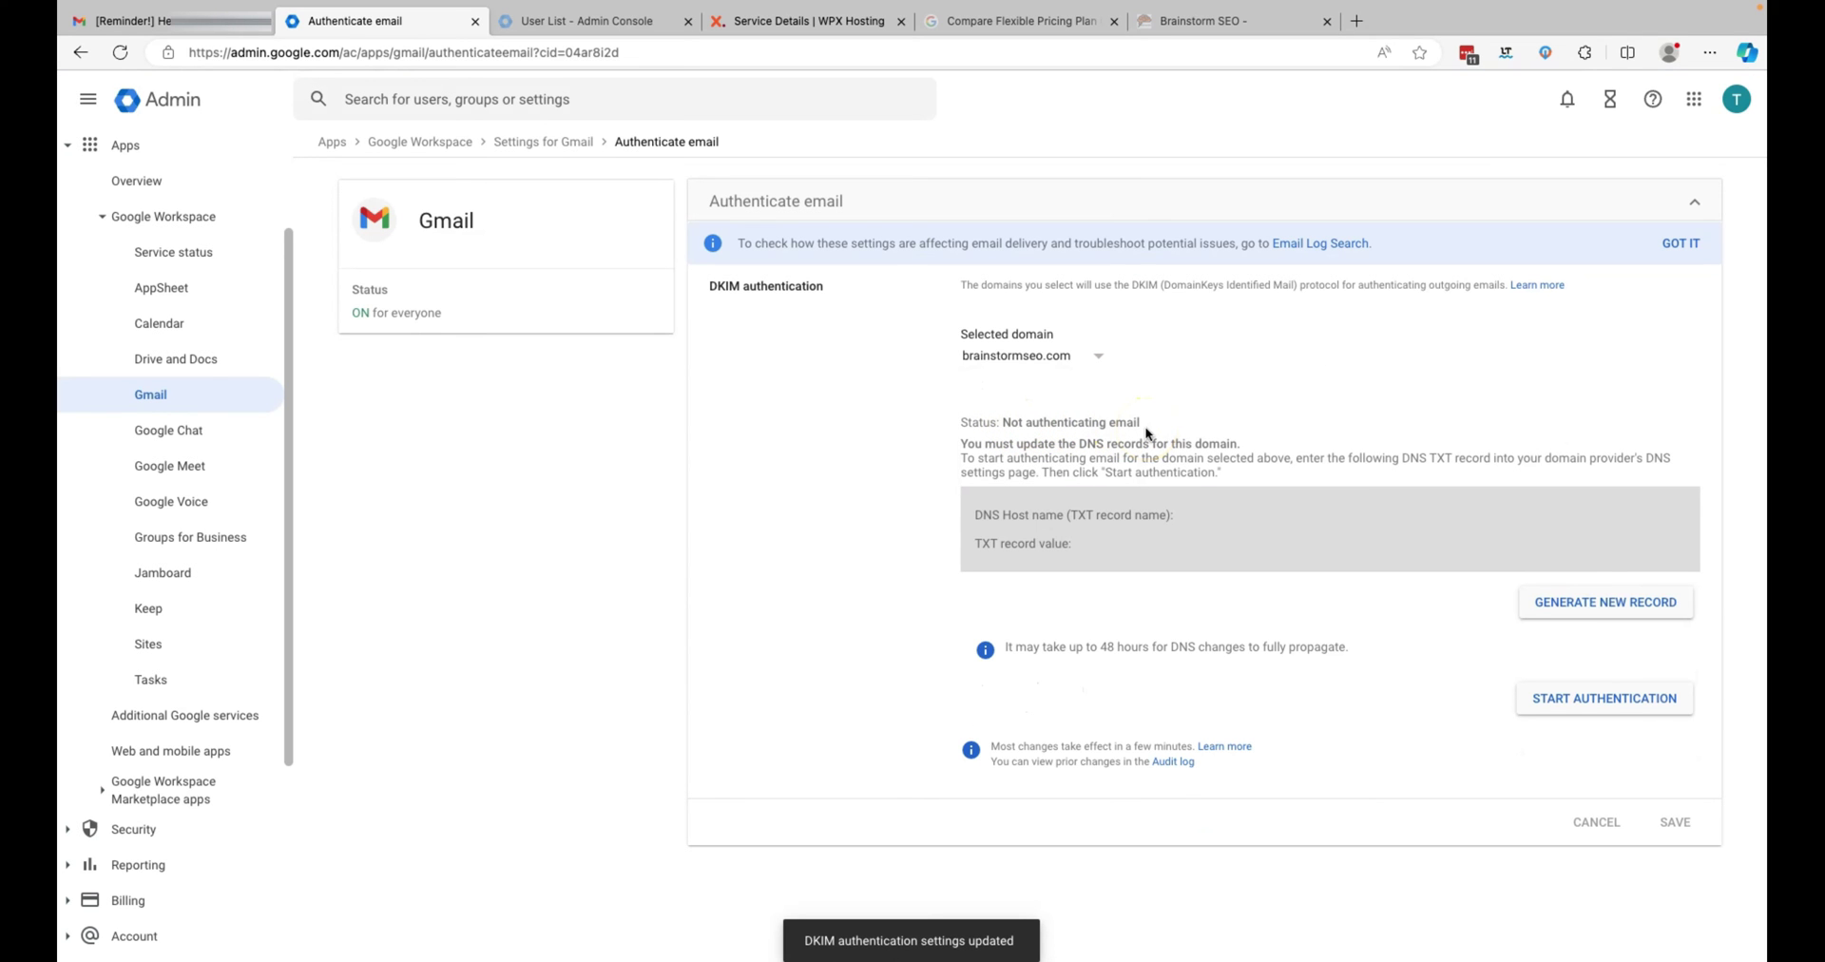
# - Generate a 2048-bit DKIM key with prefix google and copy host google._domainkey
pyautogui.click(1597, 609)
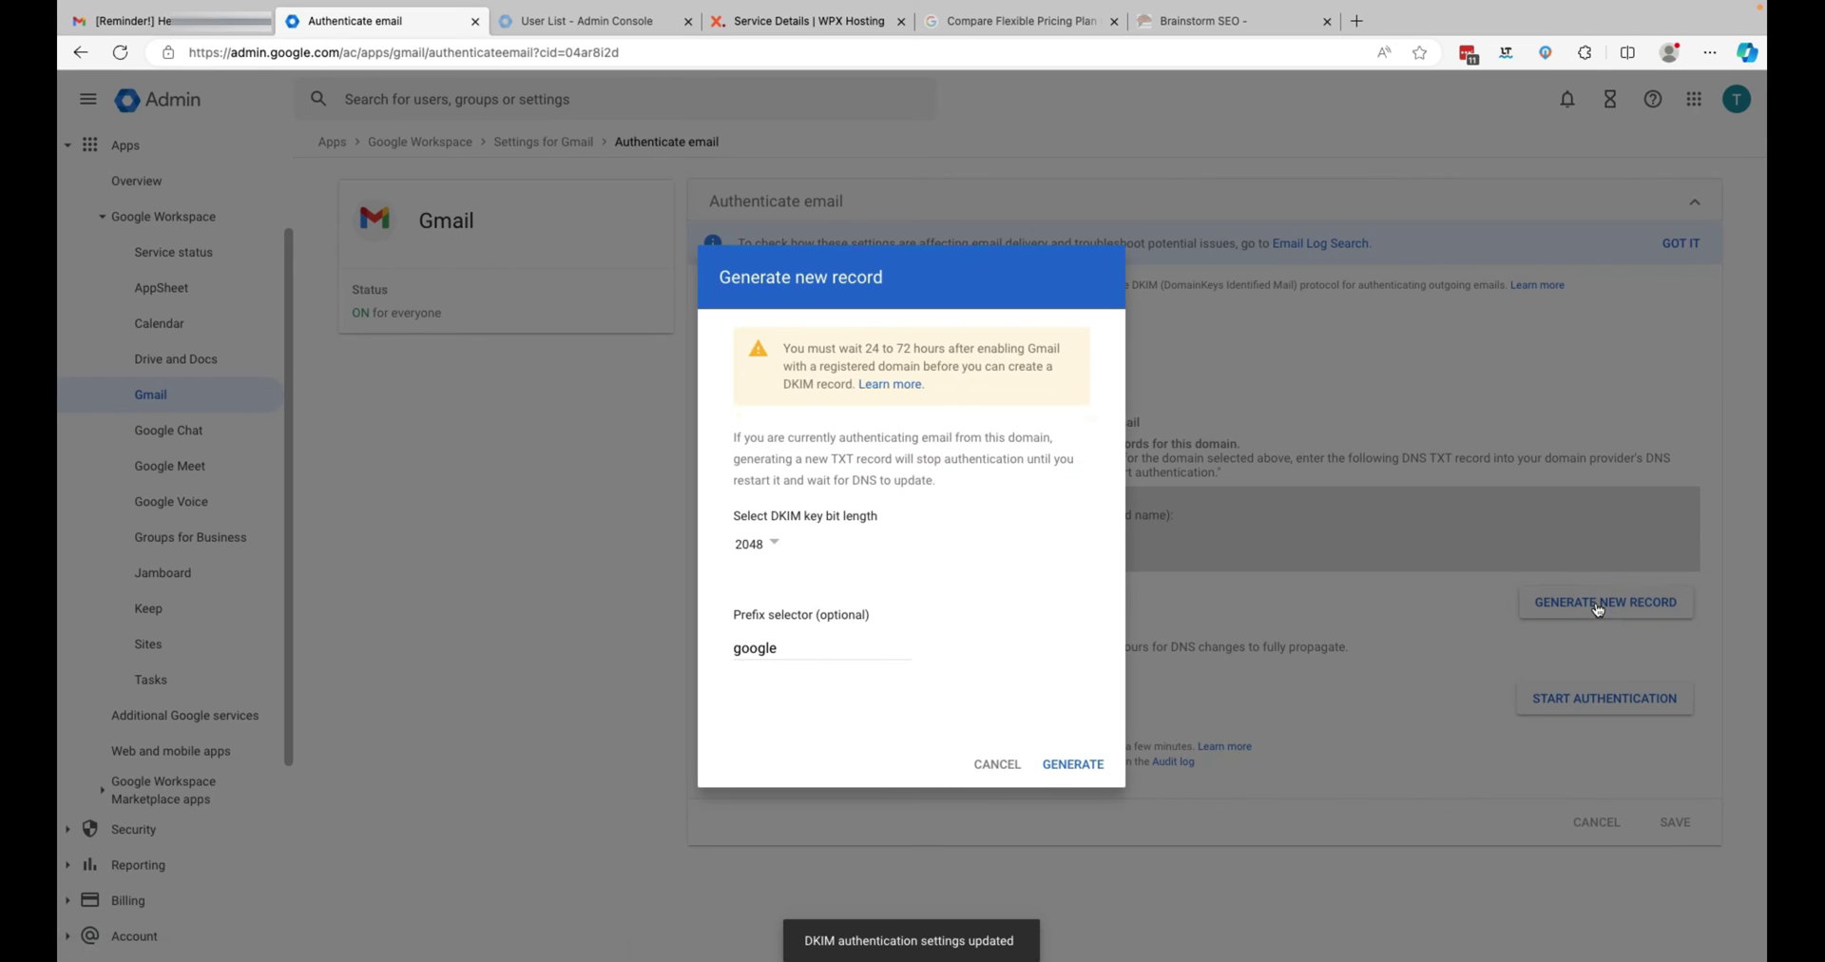
pyautogui.click(1097, 770)
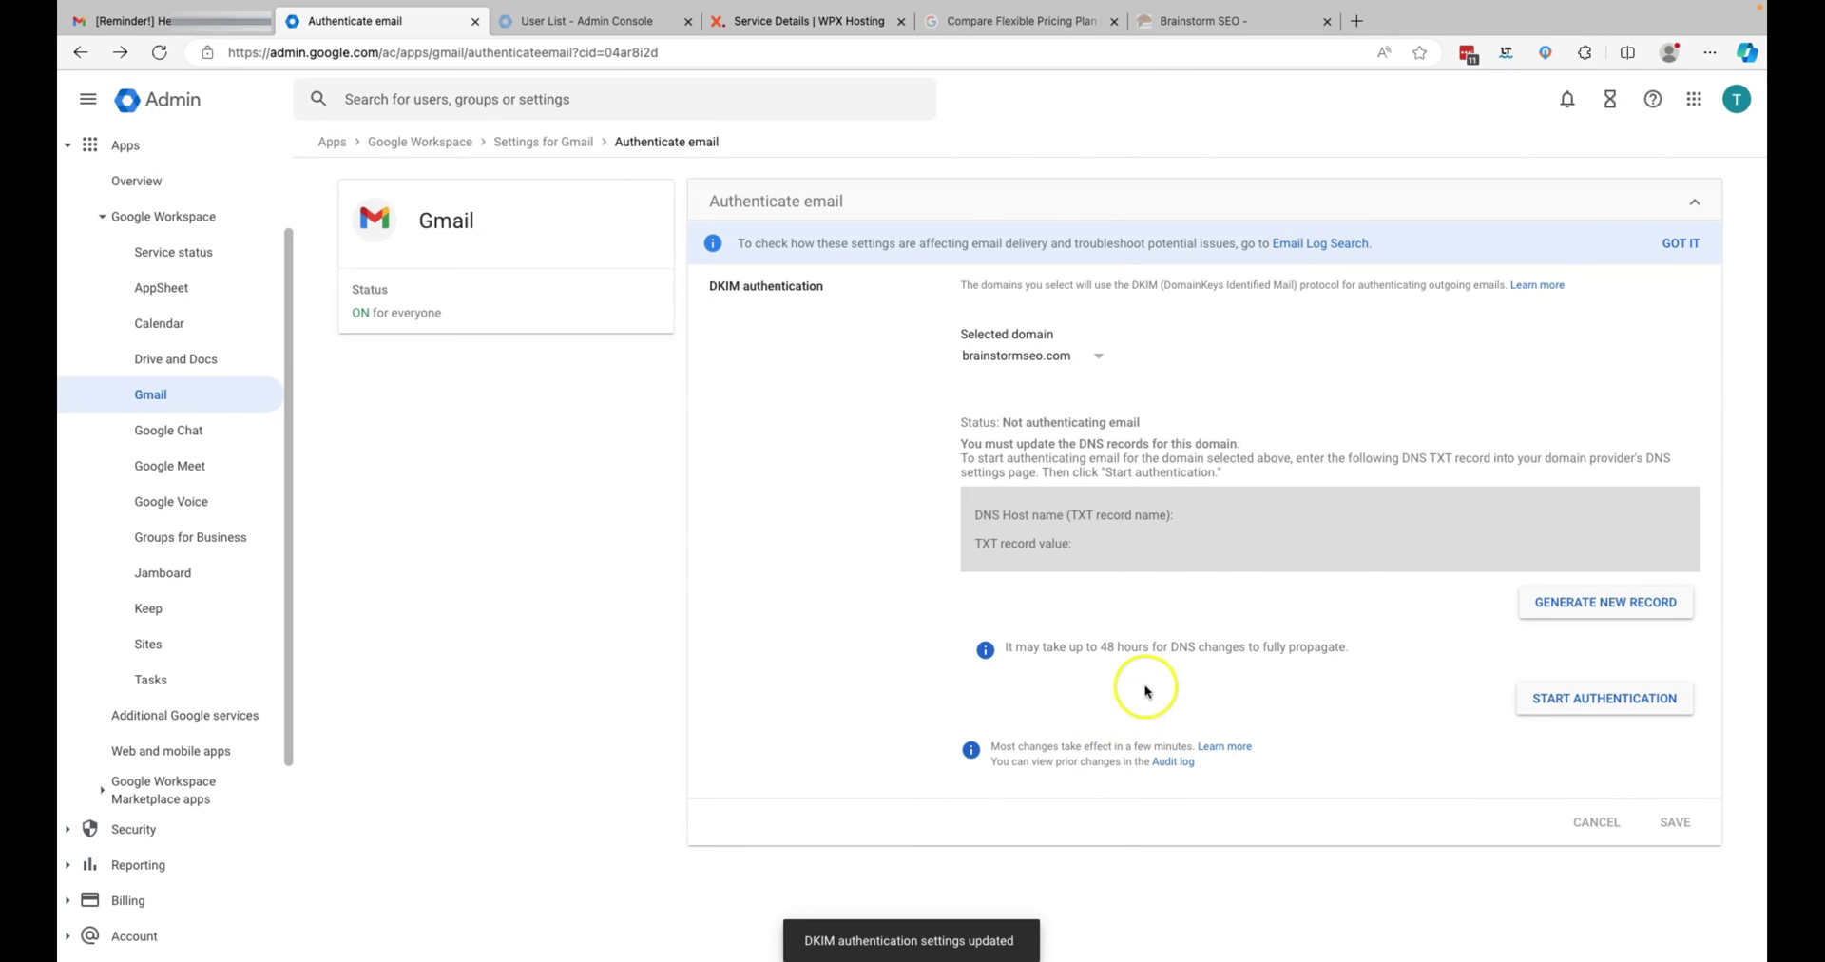
pyautogui.click(1106, 364)
pyautogui.click(1084, 414)
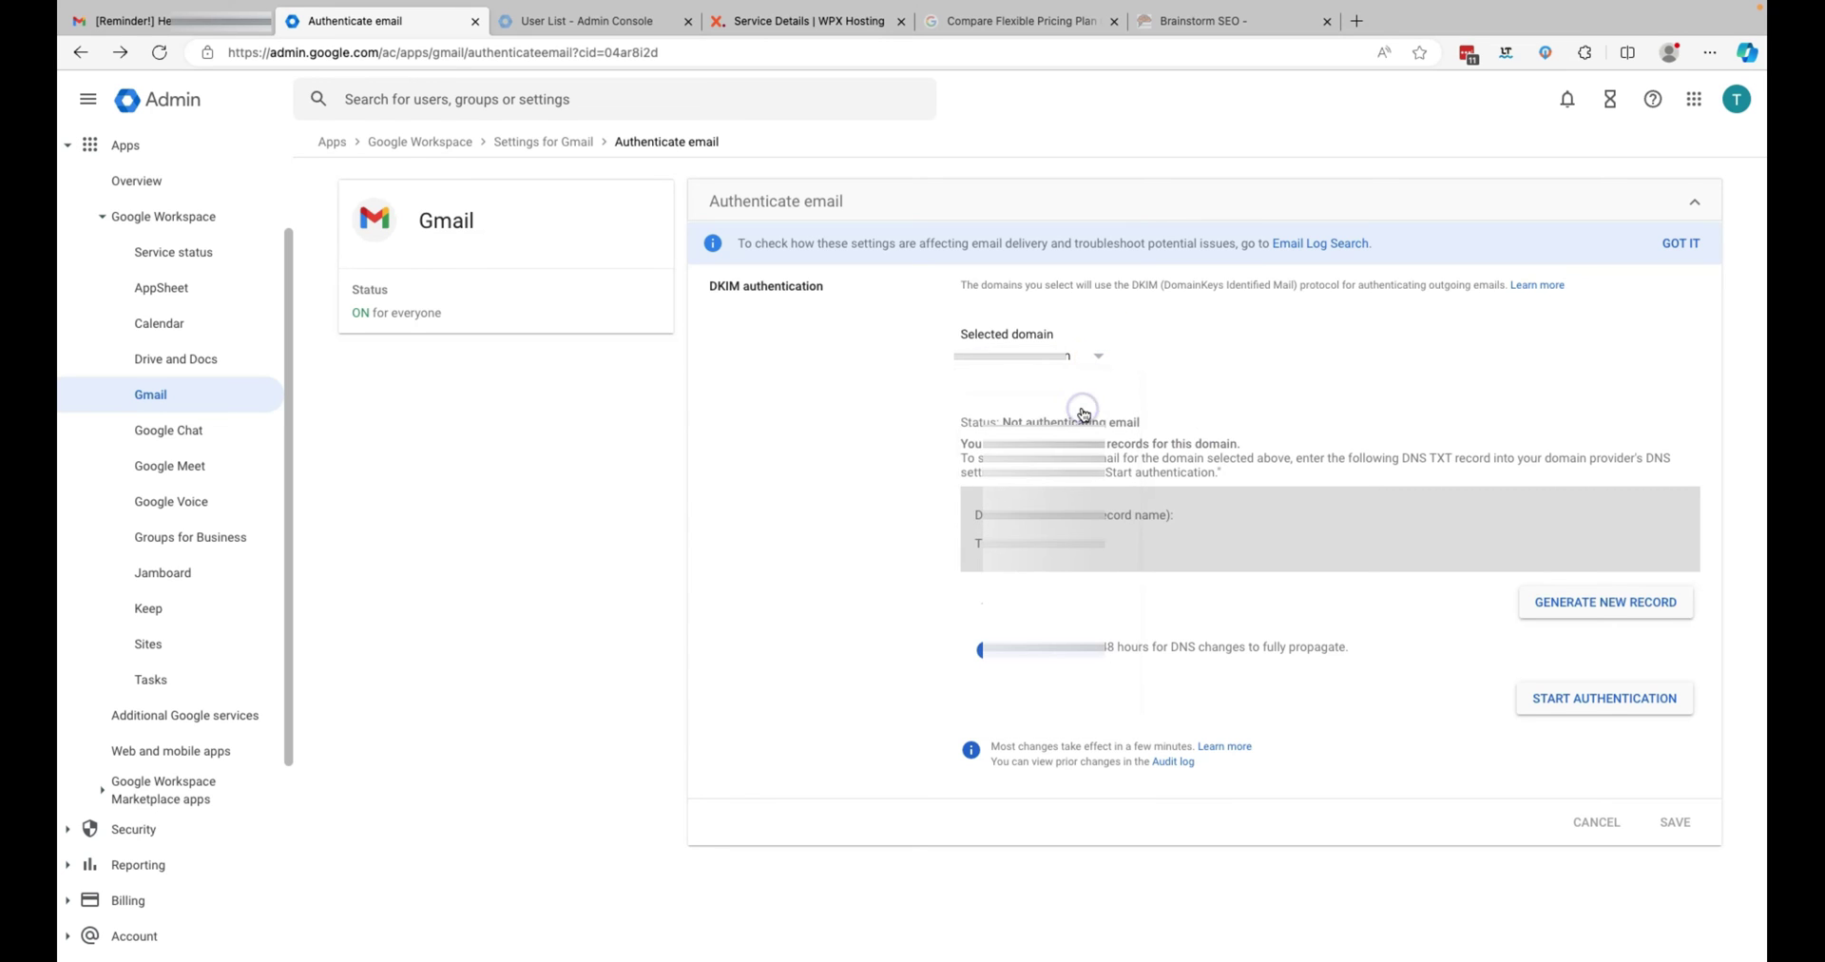
pyautogui.click(1091, 357)
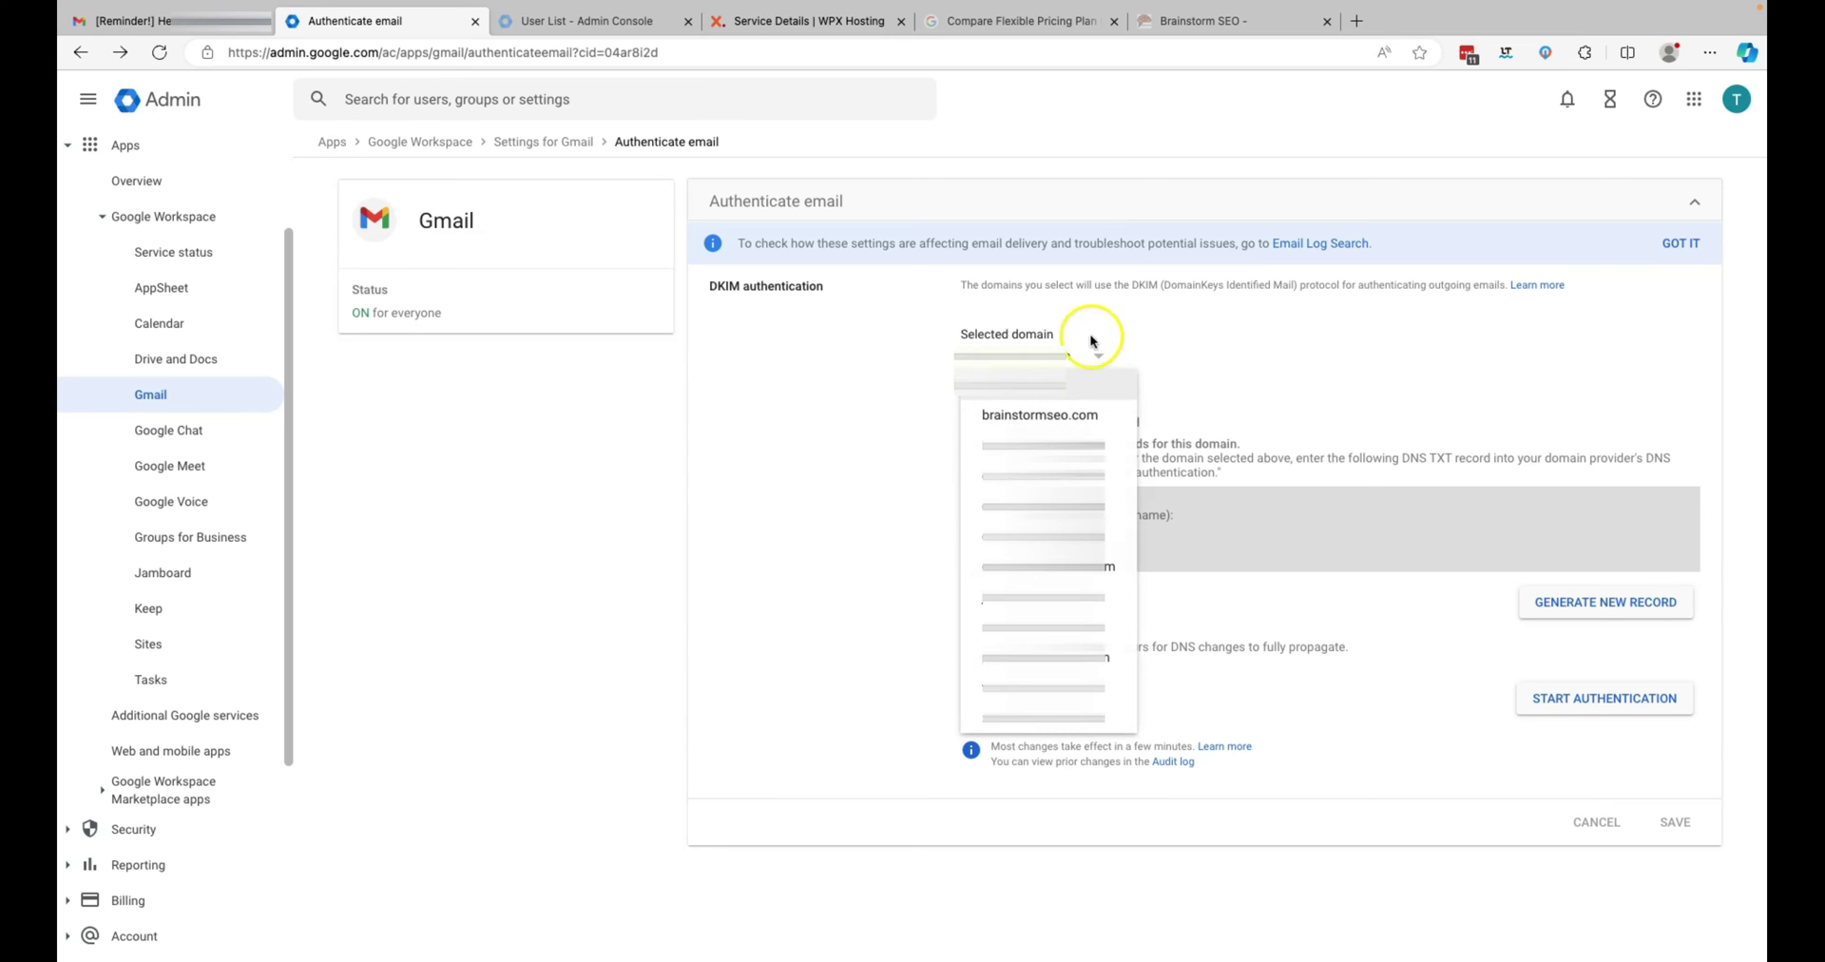
pyautogui.click(1217, 328)
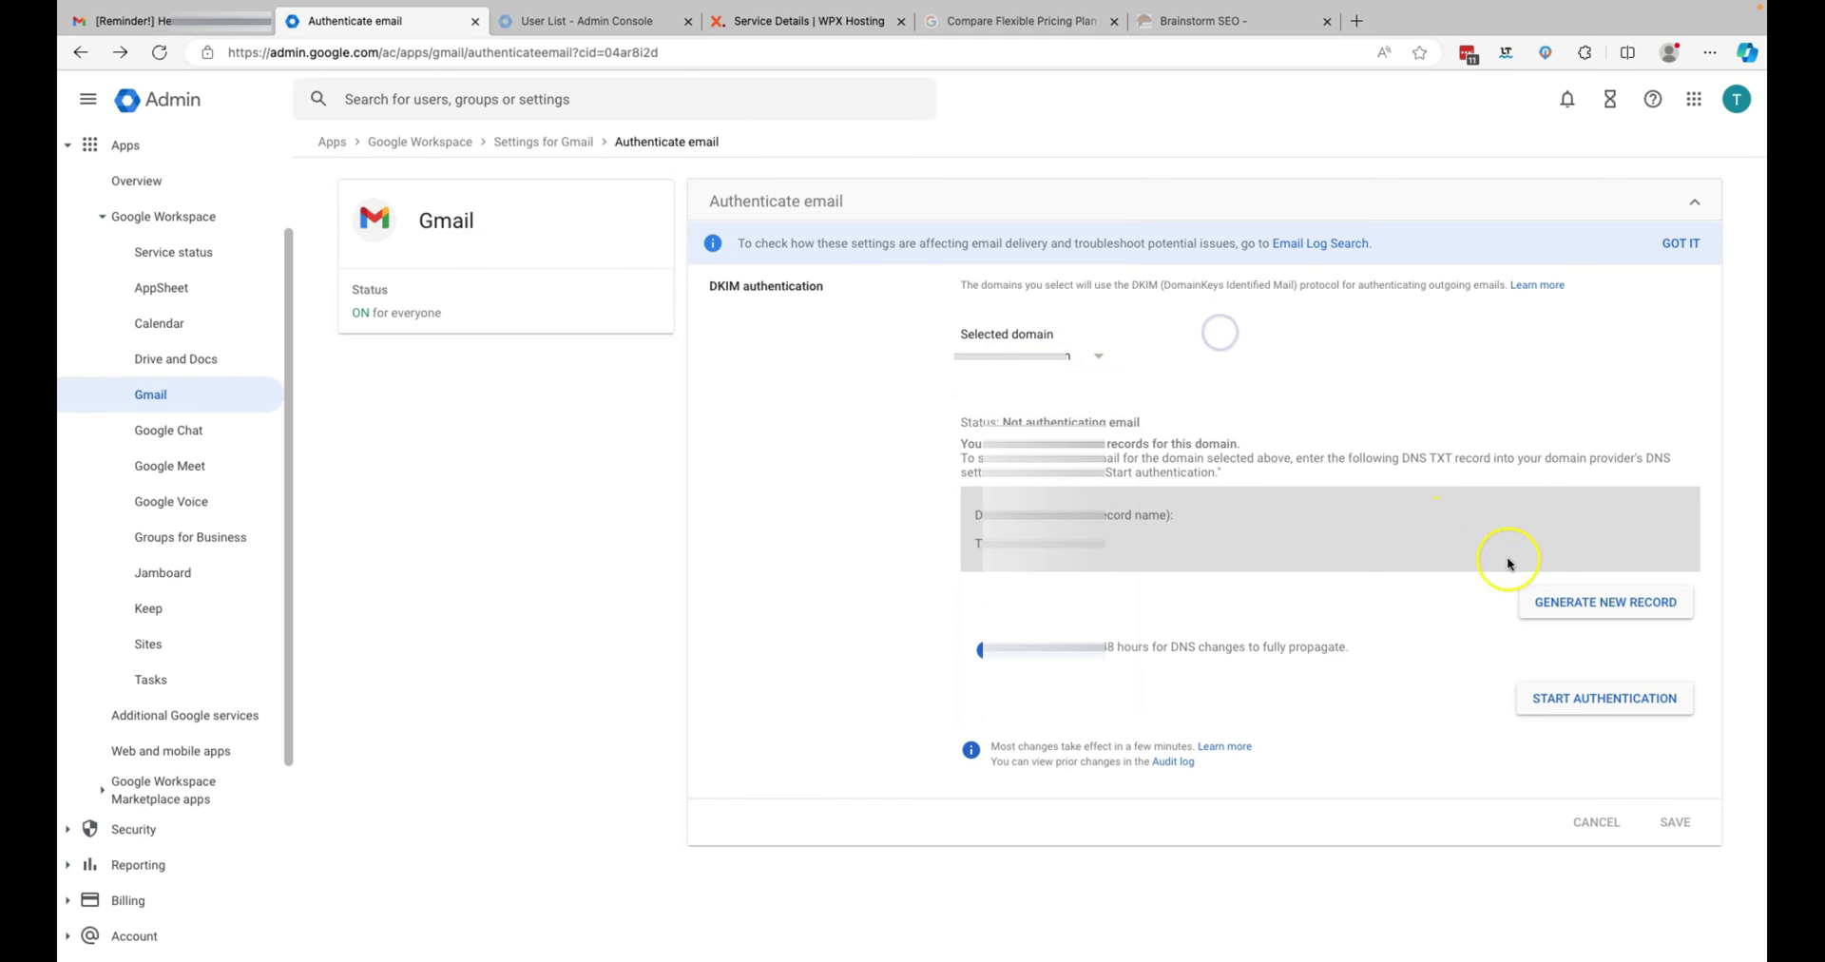
pyautogui.click(1603, 602)
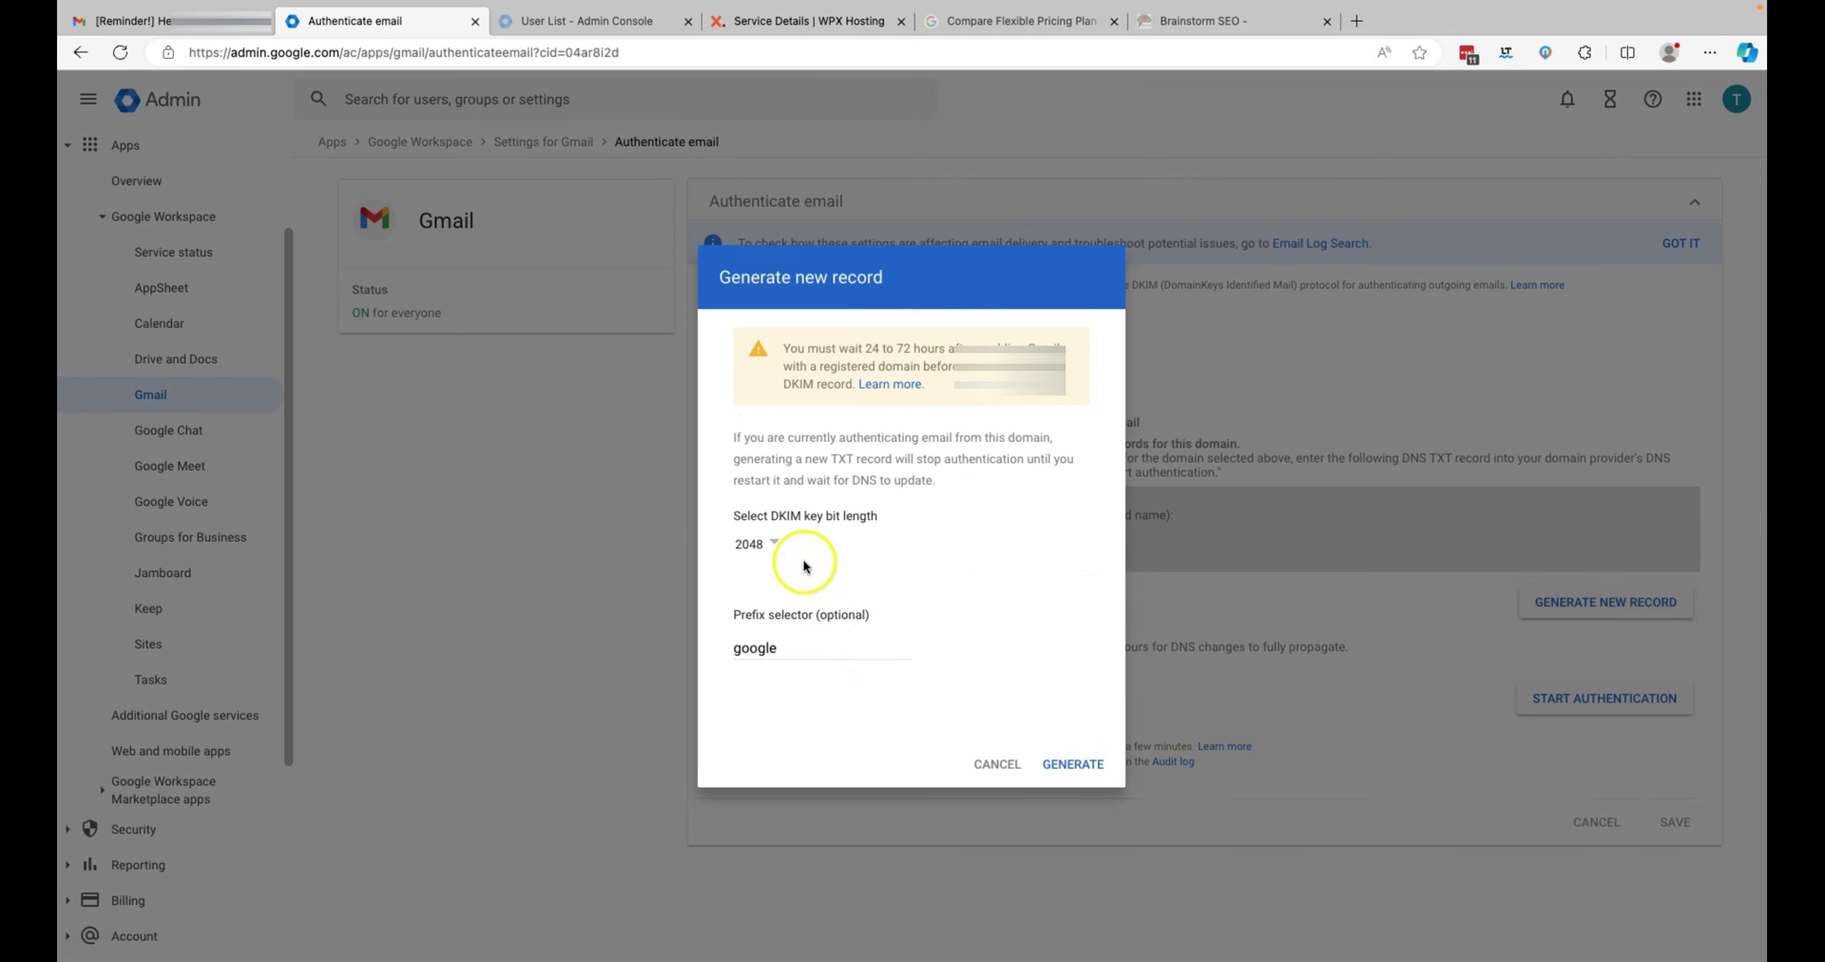
pyautogui.click(1069, 762)
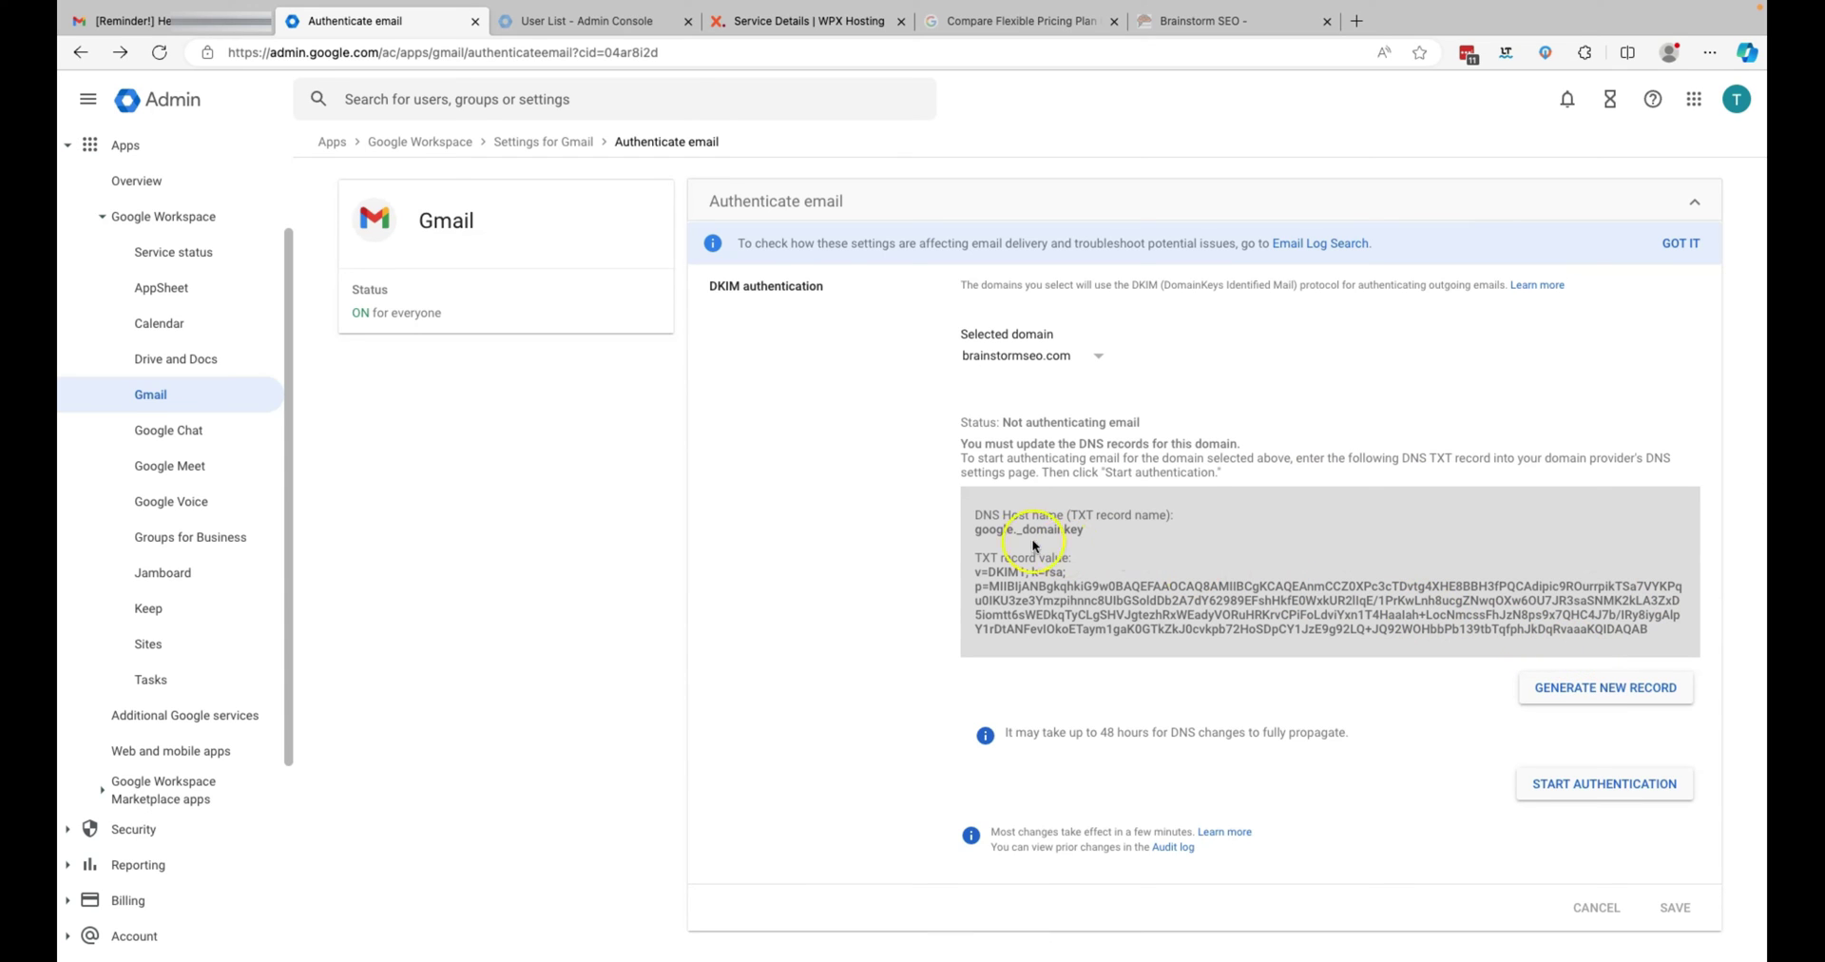
pyautogui.moveTo(975, 529); pyautogui.dragTo(1077, 530)
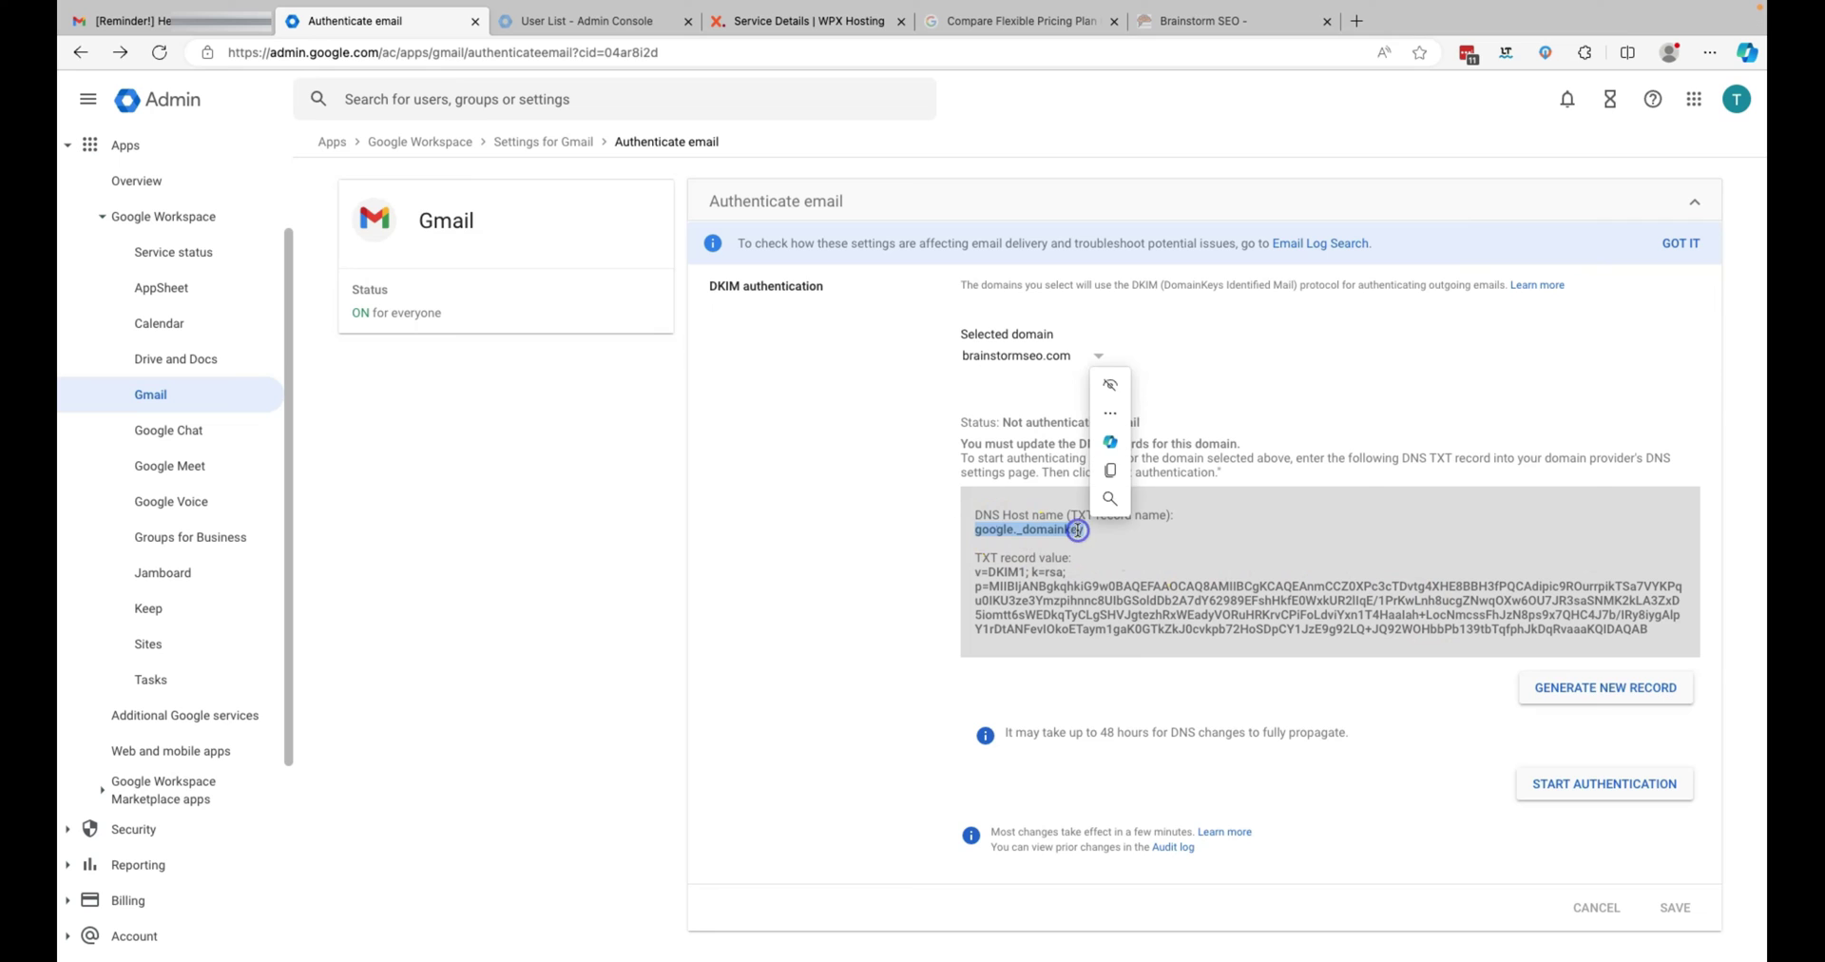
pyautogui.hotkey('ctrl', 'c')
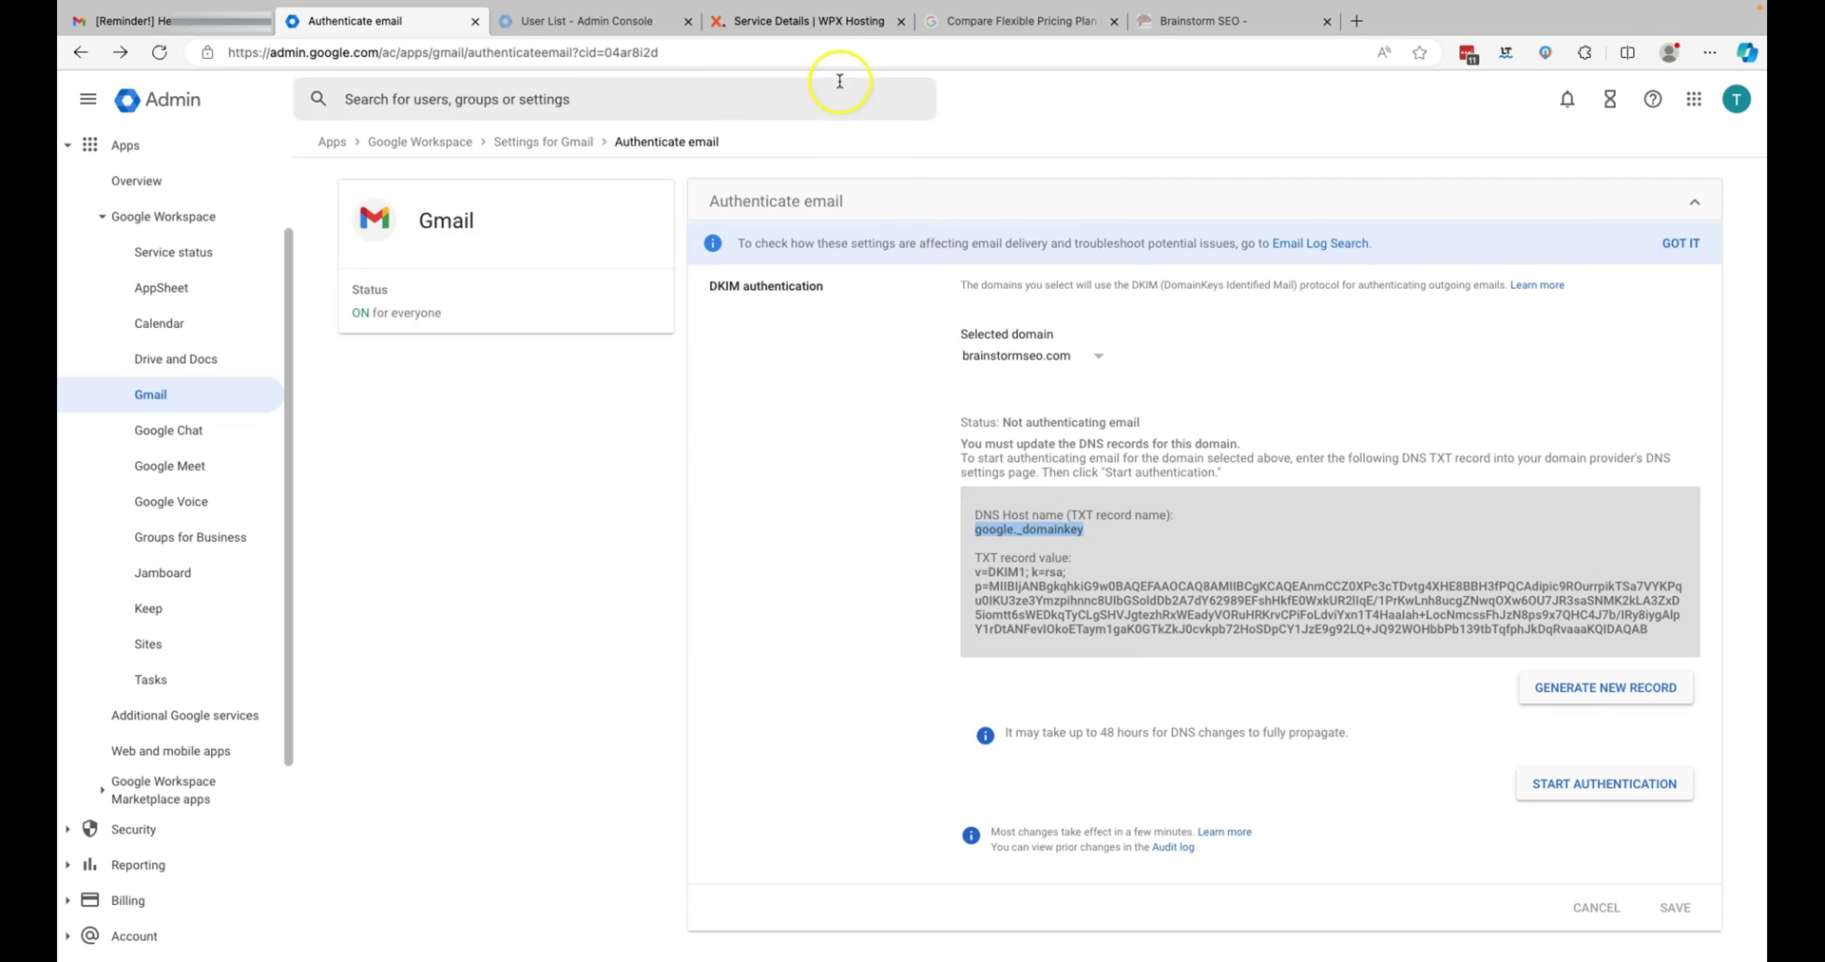
# - Start a new TXT record in WPX with host google._domainkey
pyautogui.click(806, 23)
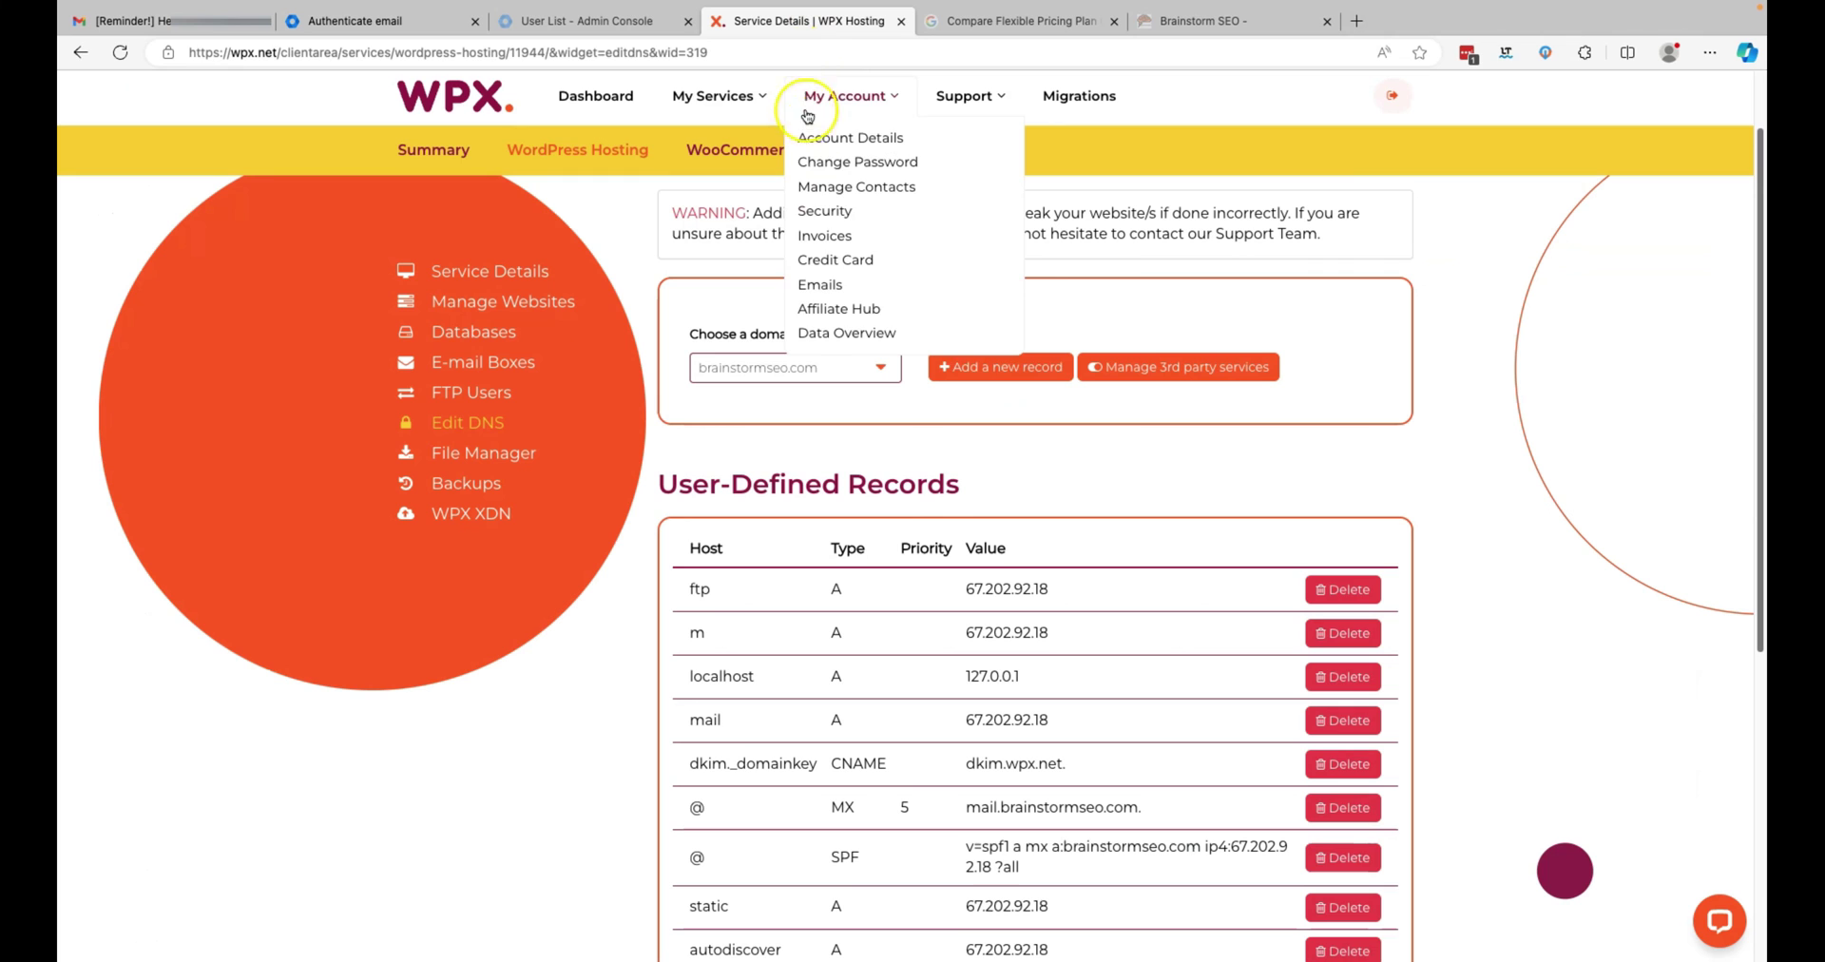
pyautogui.click(1010, 374)
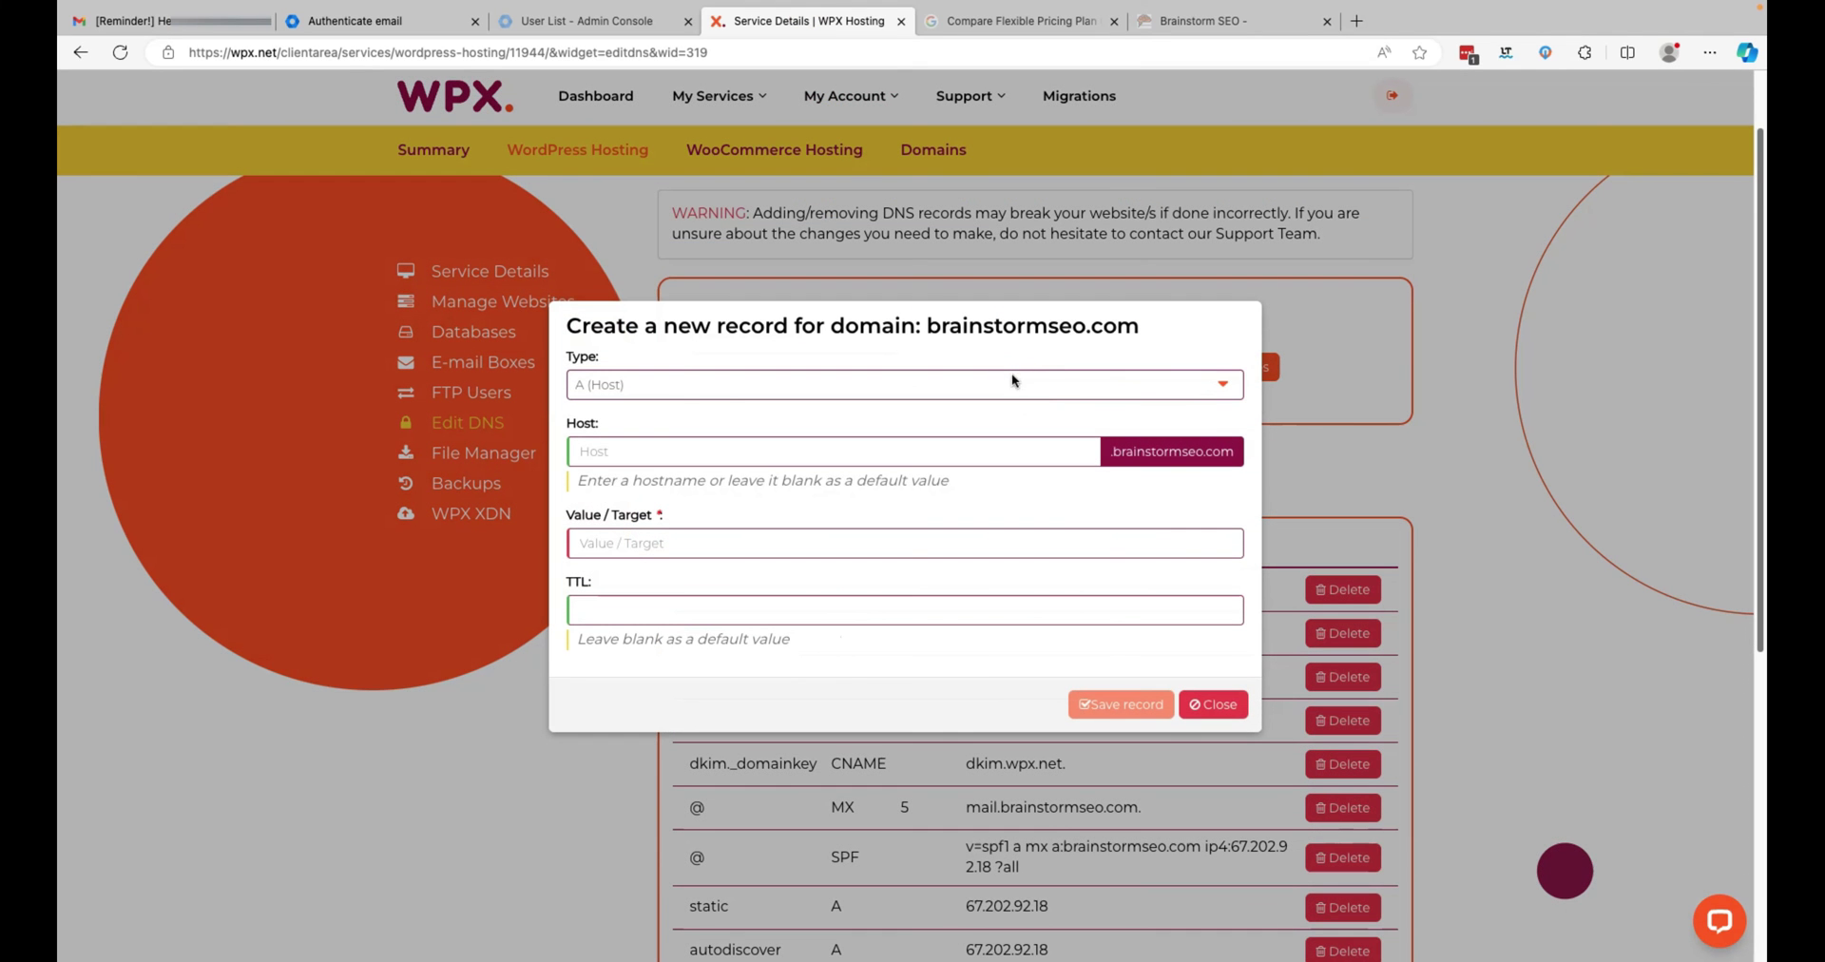
pyautogui.click(1213, 384)
pyautogui.click(1091, 445)
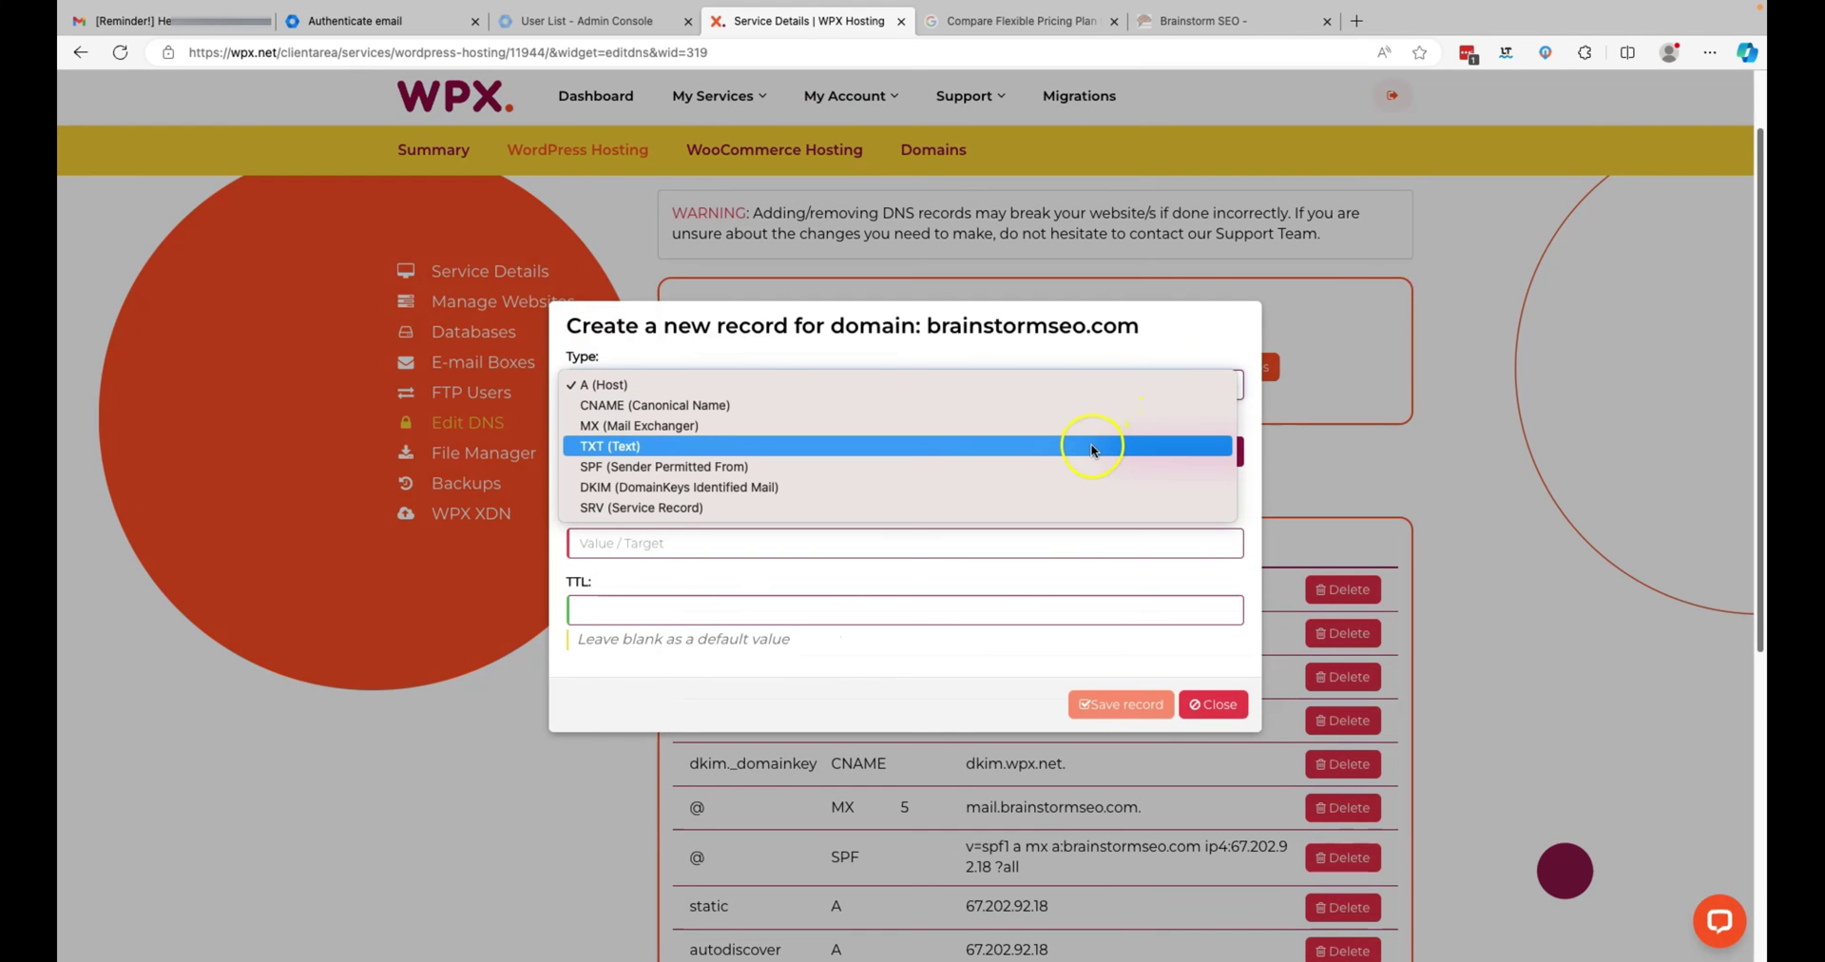
pyautogui.click(1027, 517)
pyautogui.click(999, 540)
pyautogui.press('super+v')
pyautogui.click(746, 451)
pyautogui.press('super+v')
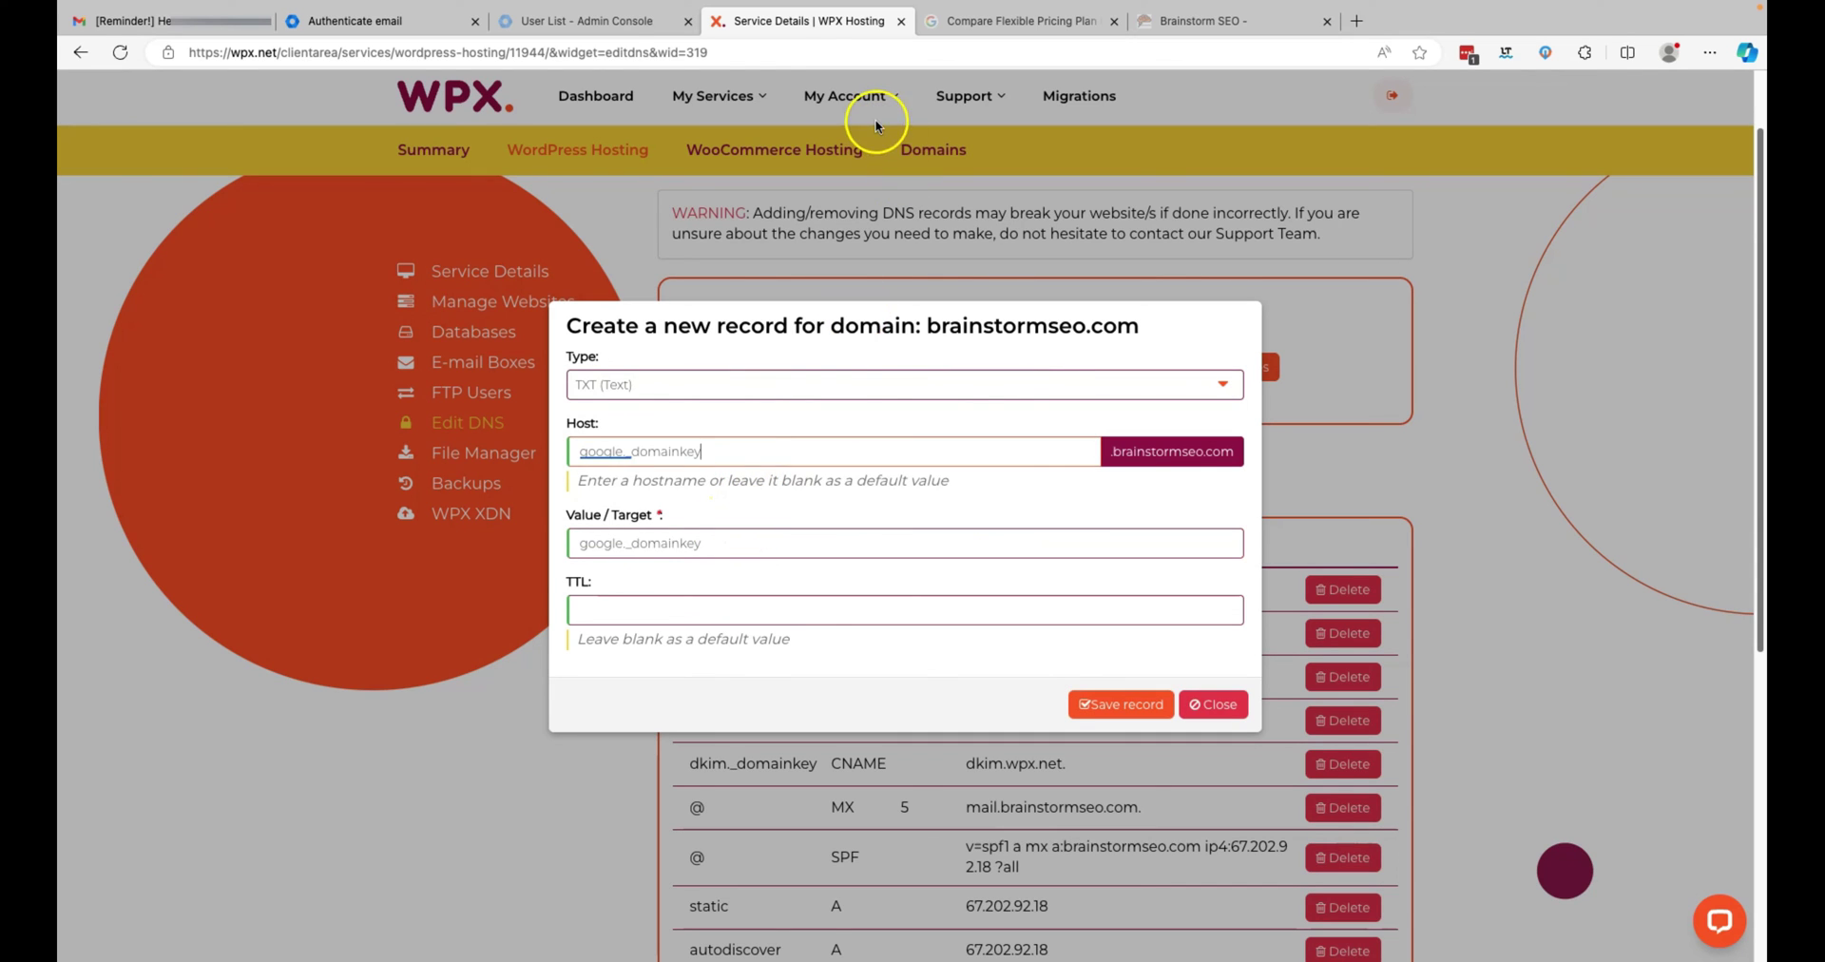
# - Copy the full DKIM TXT record value from the Admin Console
pyautogui.click(653, 27)
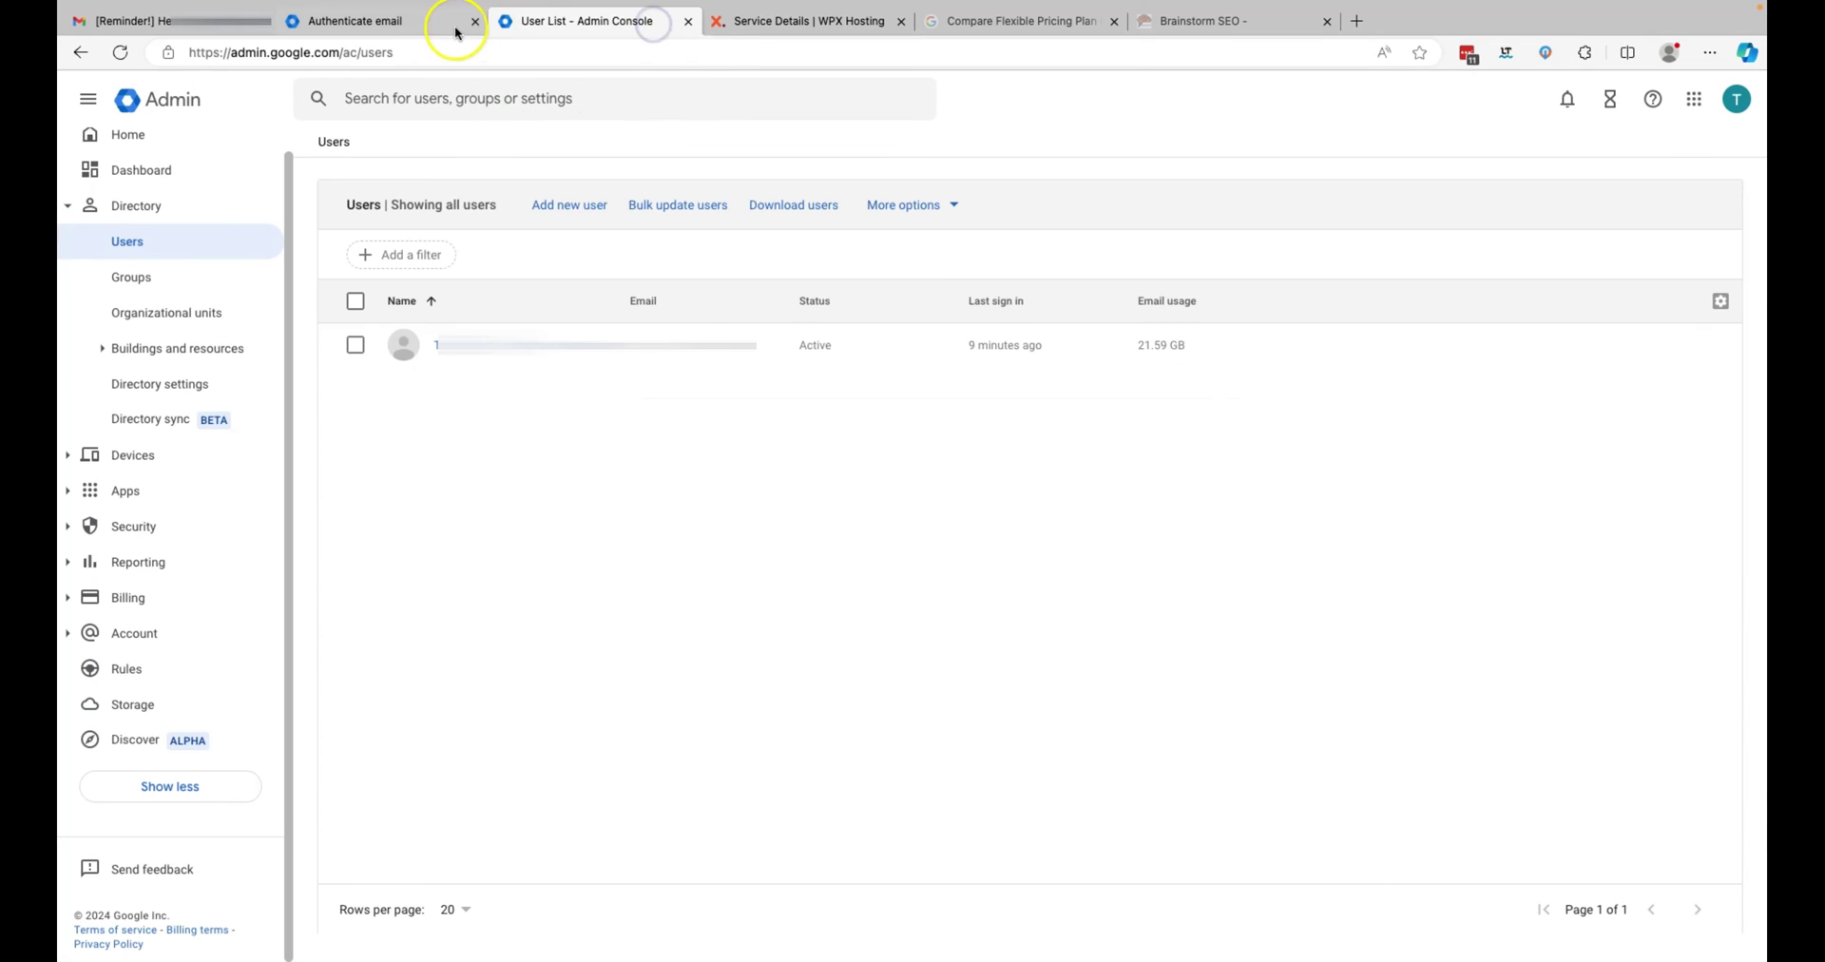
pyautogui.click(420, 22)
pyautogui.click(1008, 566)
pyautogui.moveTo(976, 571); pyautogui.dragTo(1665, 627)
pyautogui.press('super+c')
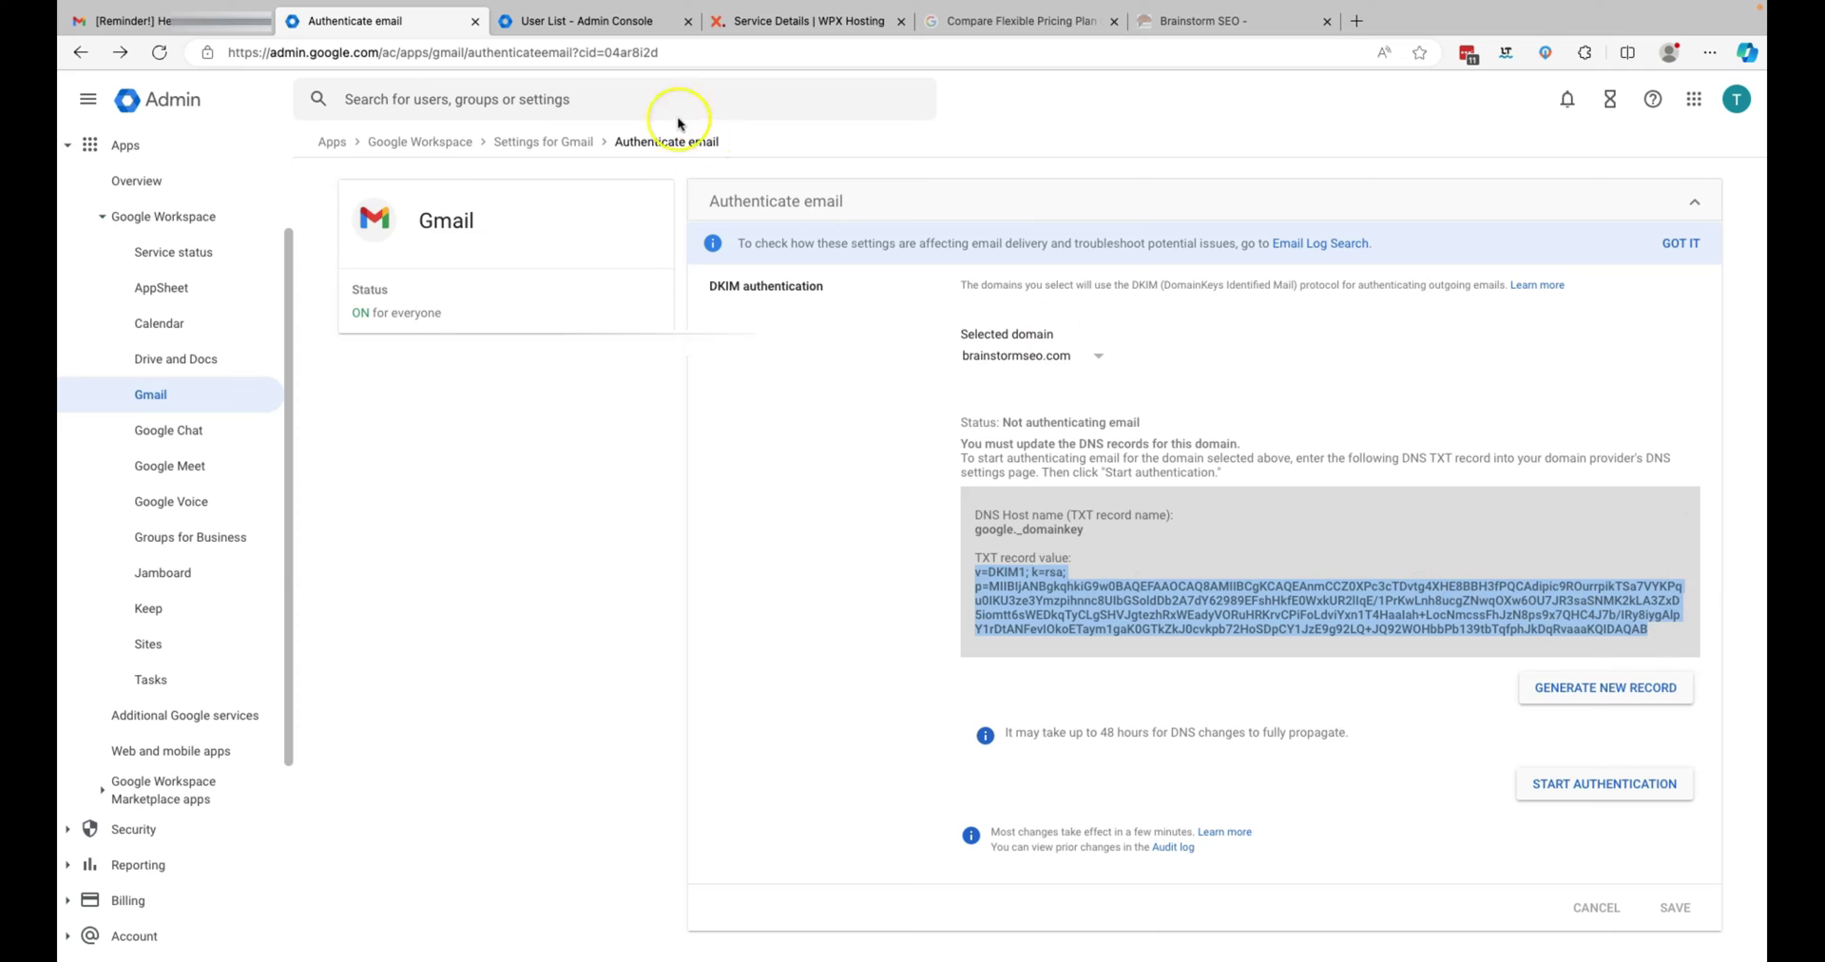
# - Paste the DKIM key as the TXT record's value and save the record
pyautogui.click(631, 20)
pyautogui.click(841, 21)
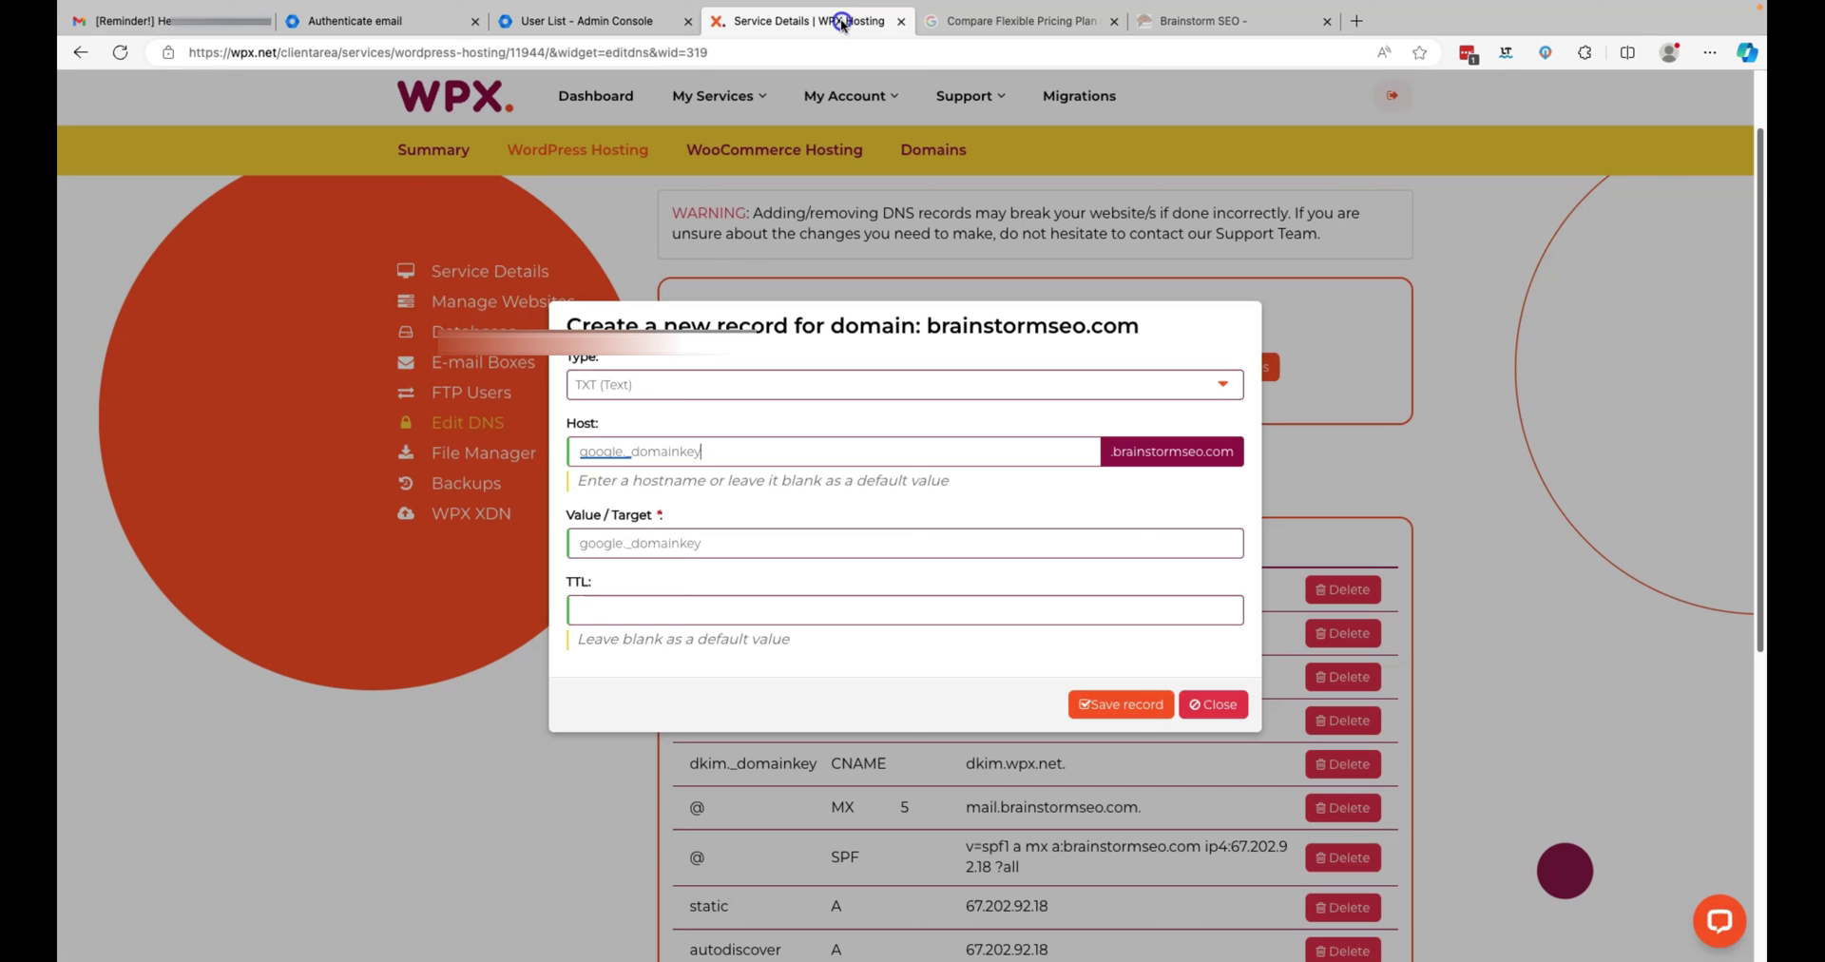
pyautogui.moveTo(739, 542); pyautogui.dragTo(561, 543)
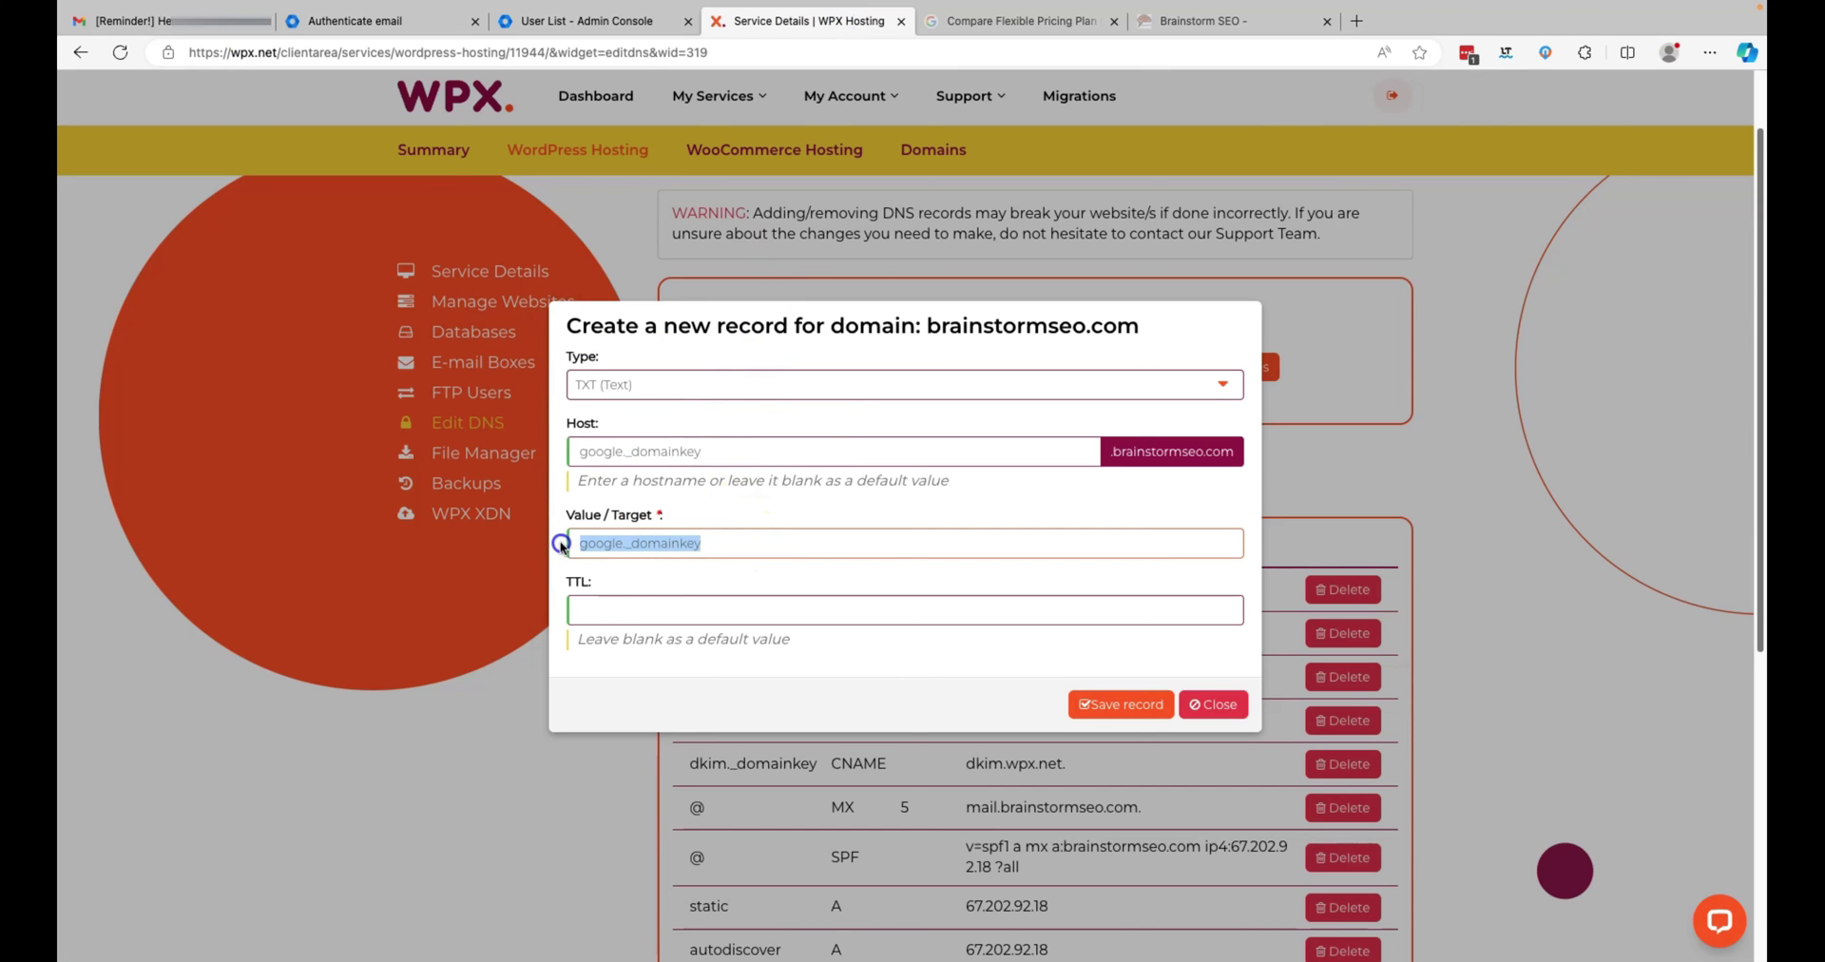
pyautogui.press('super+v')
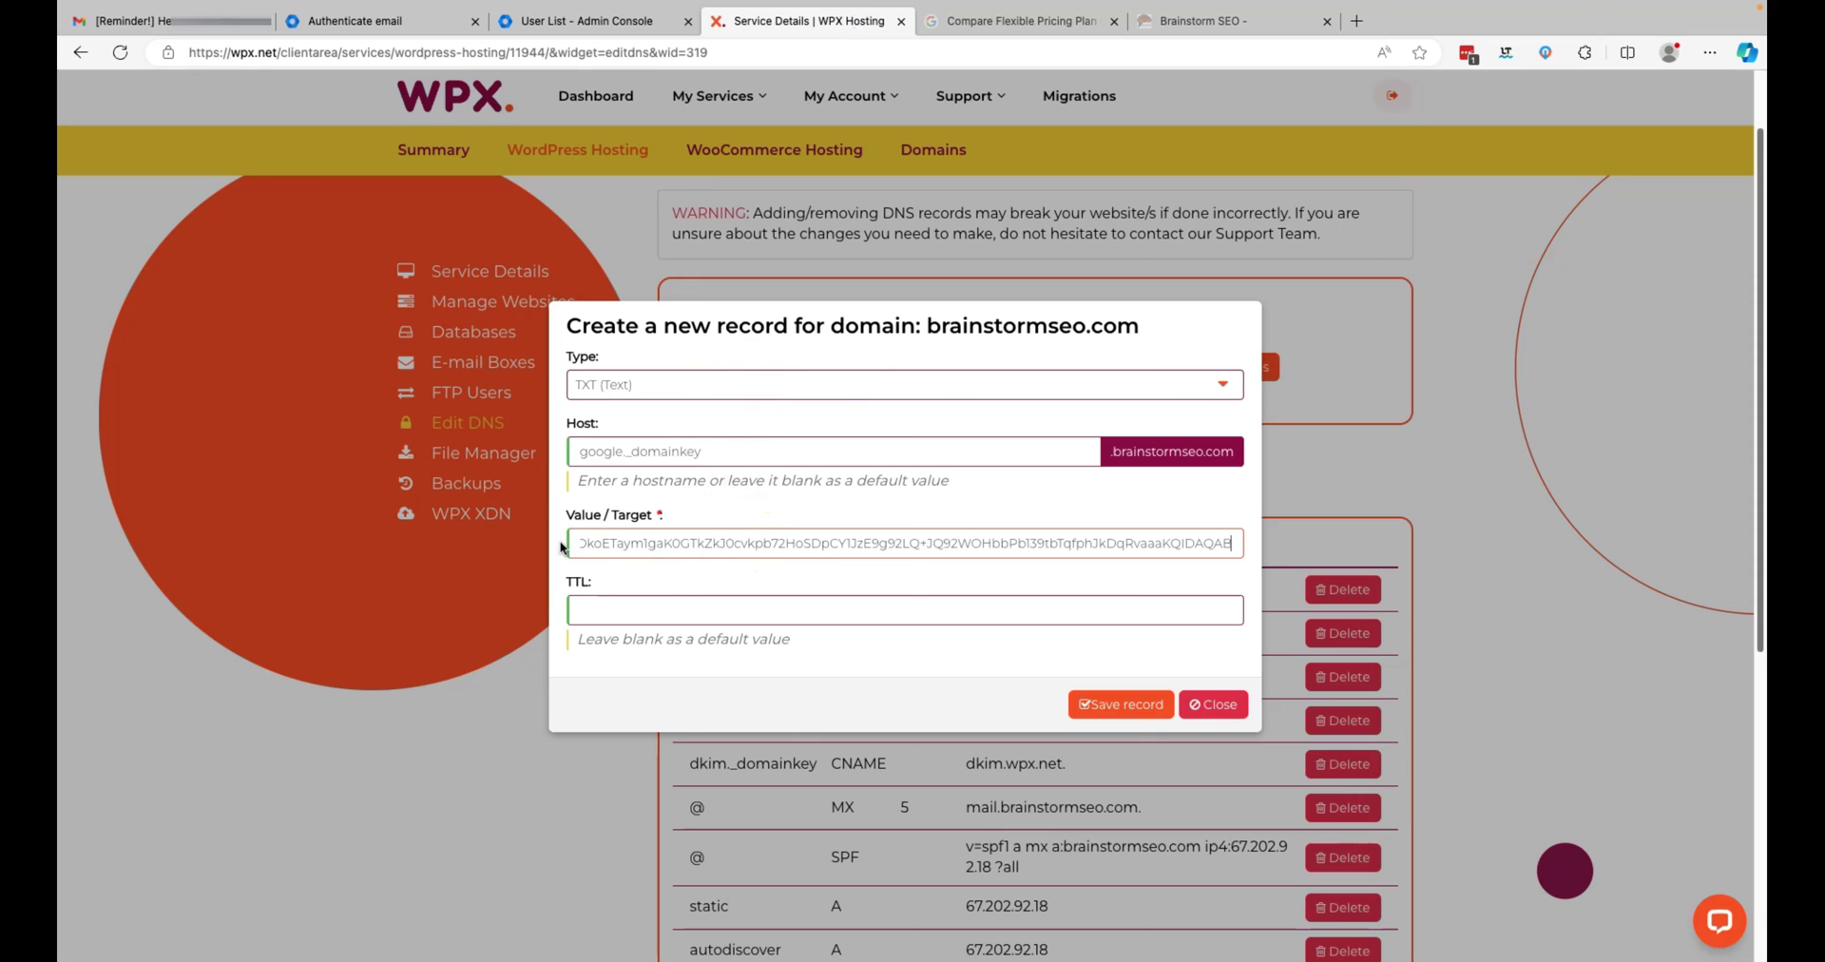
pyautogui.click(1122, 708)
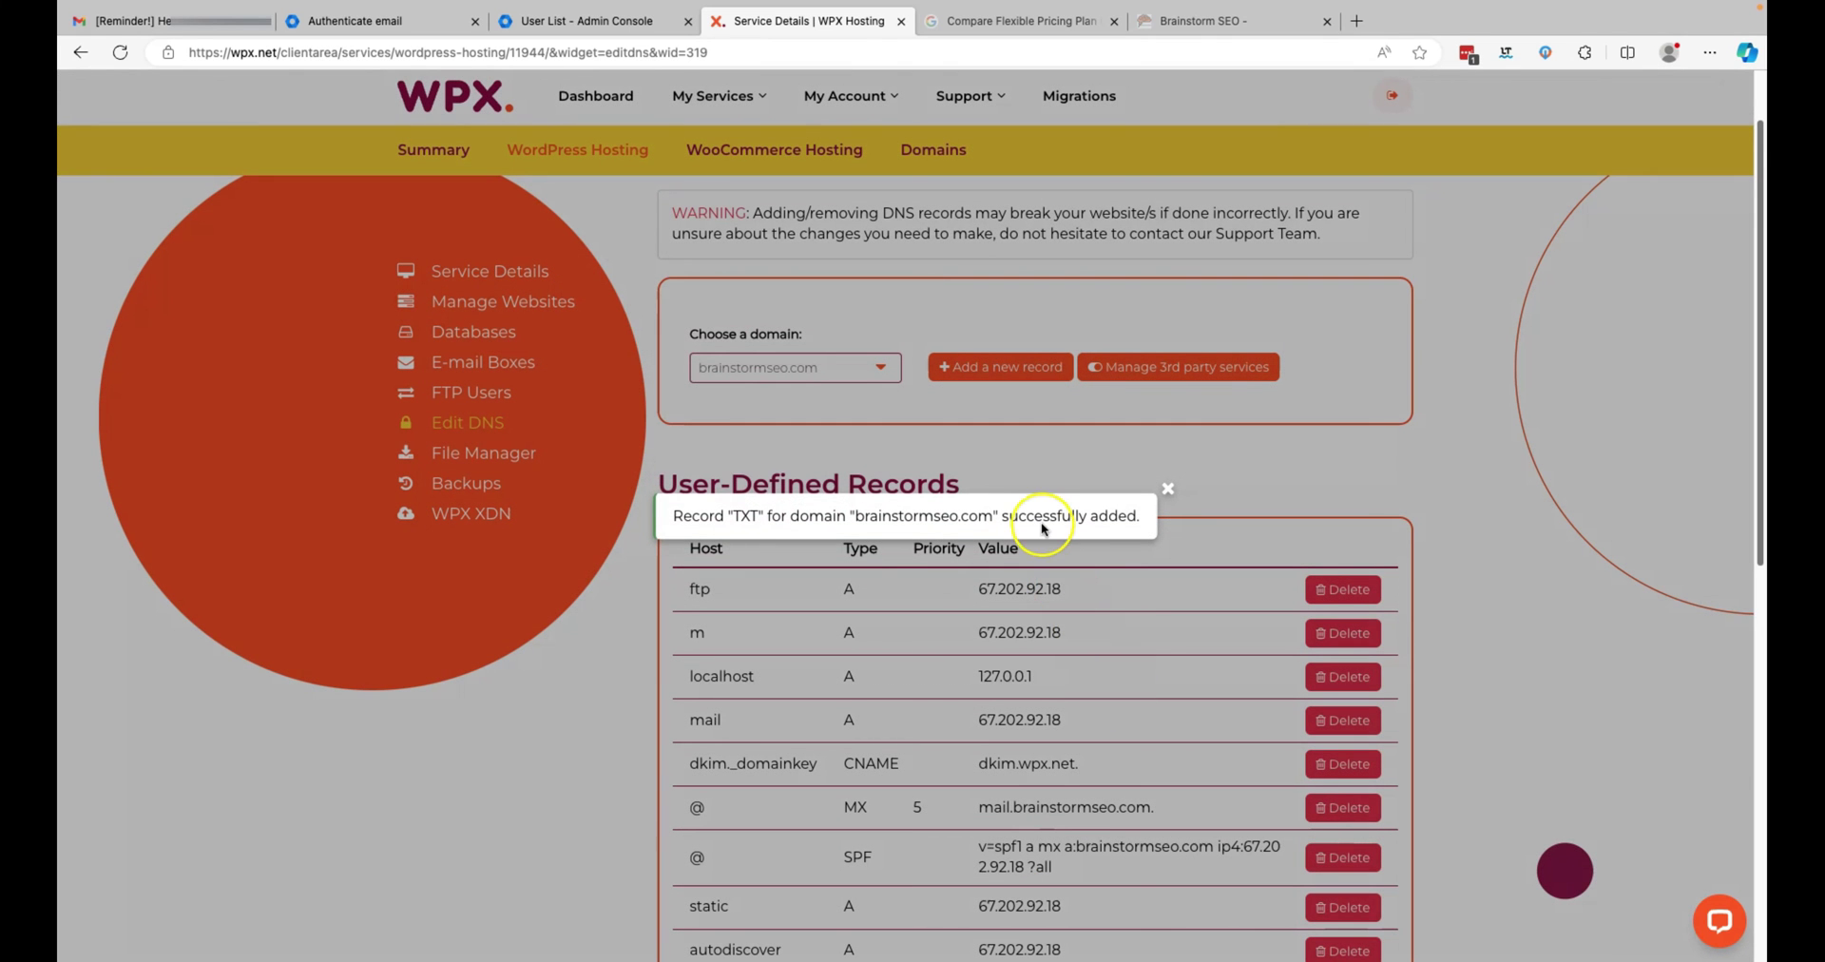
# - Start DKIM authentication for brainstormseo.com and confirm the status shows Authenticating email with DKIM
pyautogui.click(392, 20)
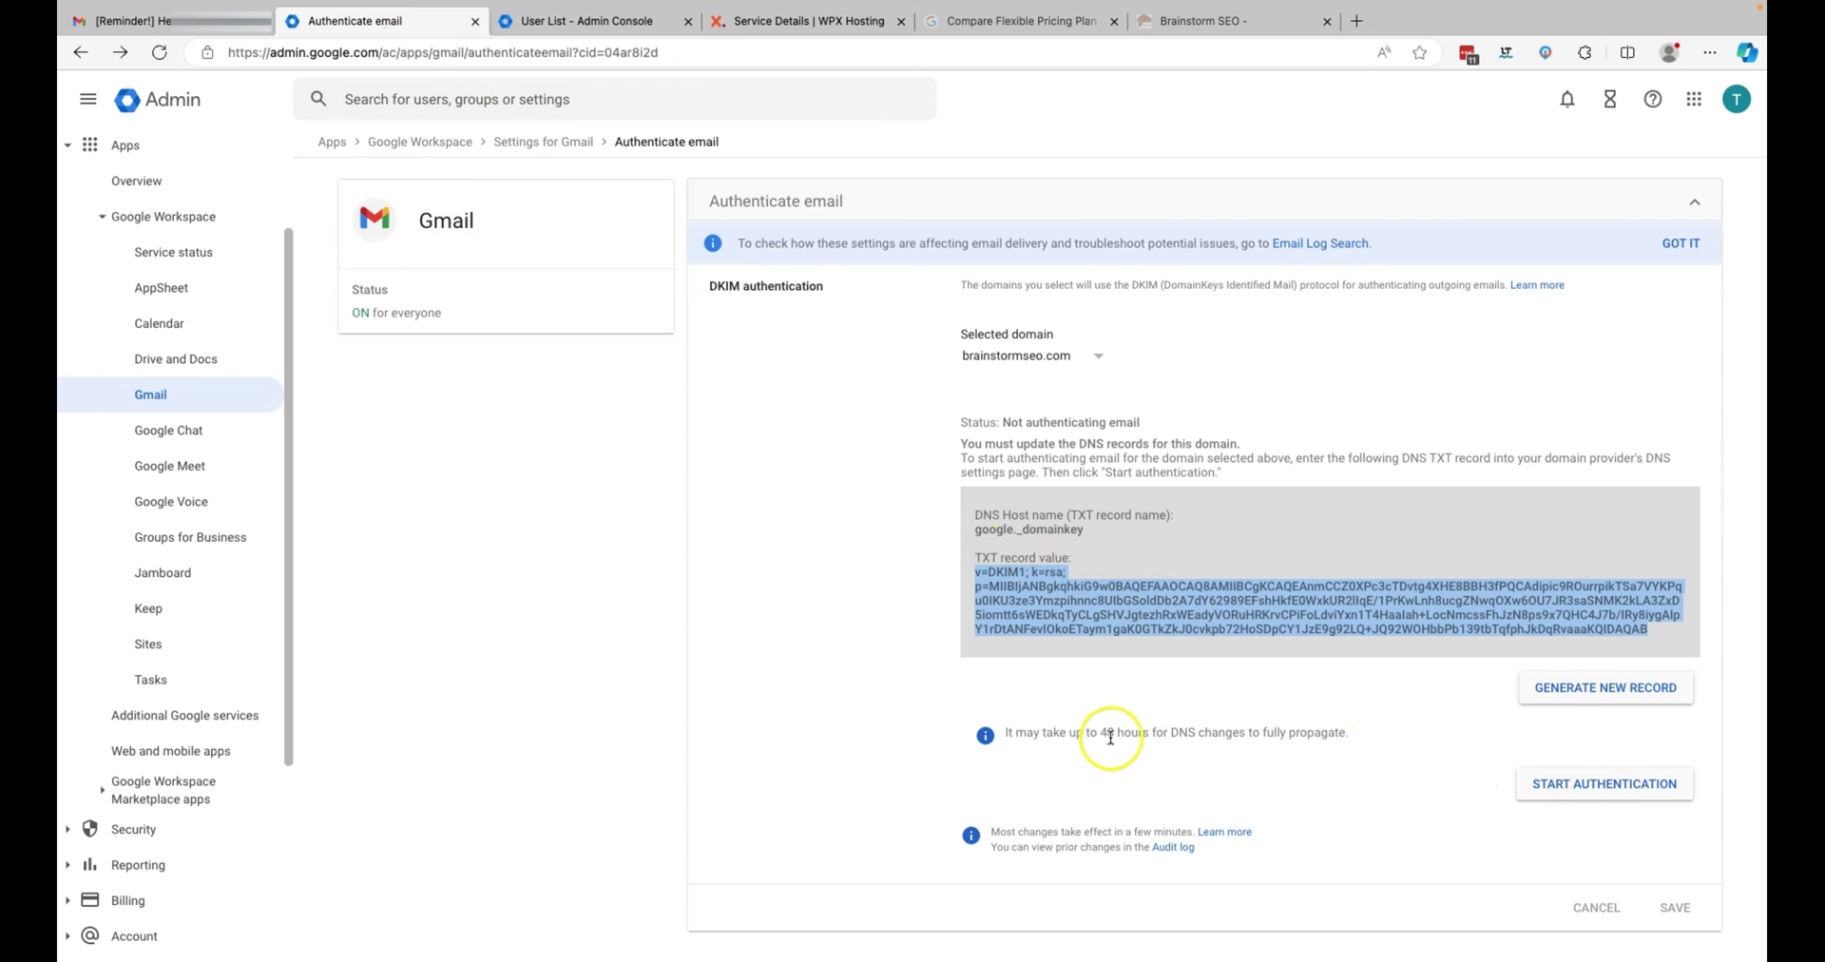
pyautogui.click(1593, 792)
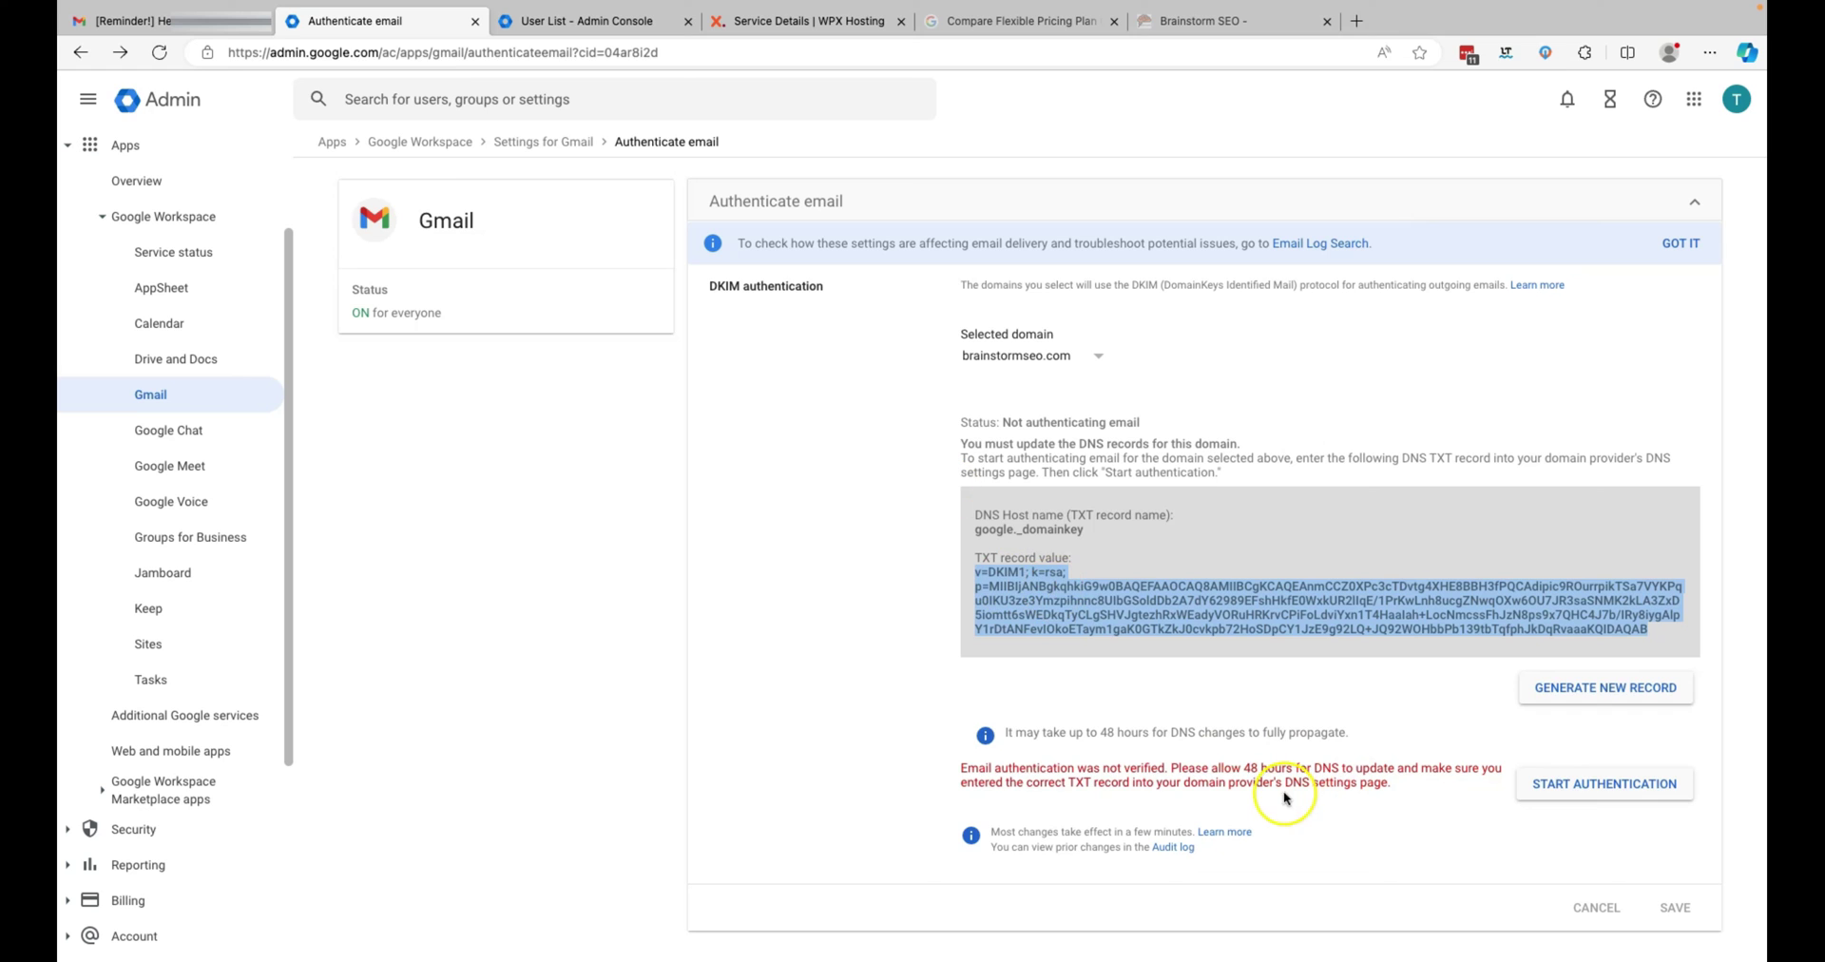
pyautogui.click(1585, 789)
pyautogui.click(1103, 359)
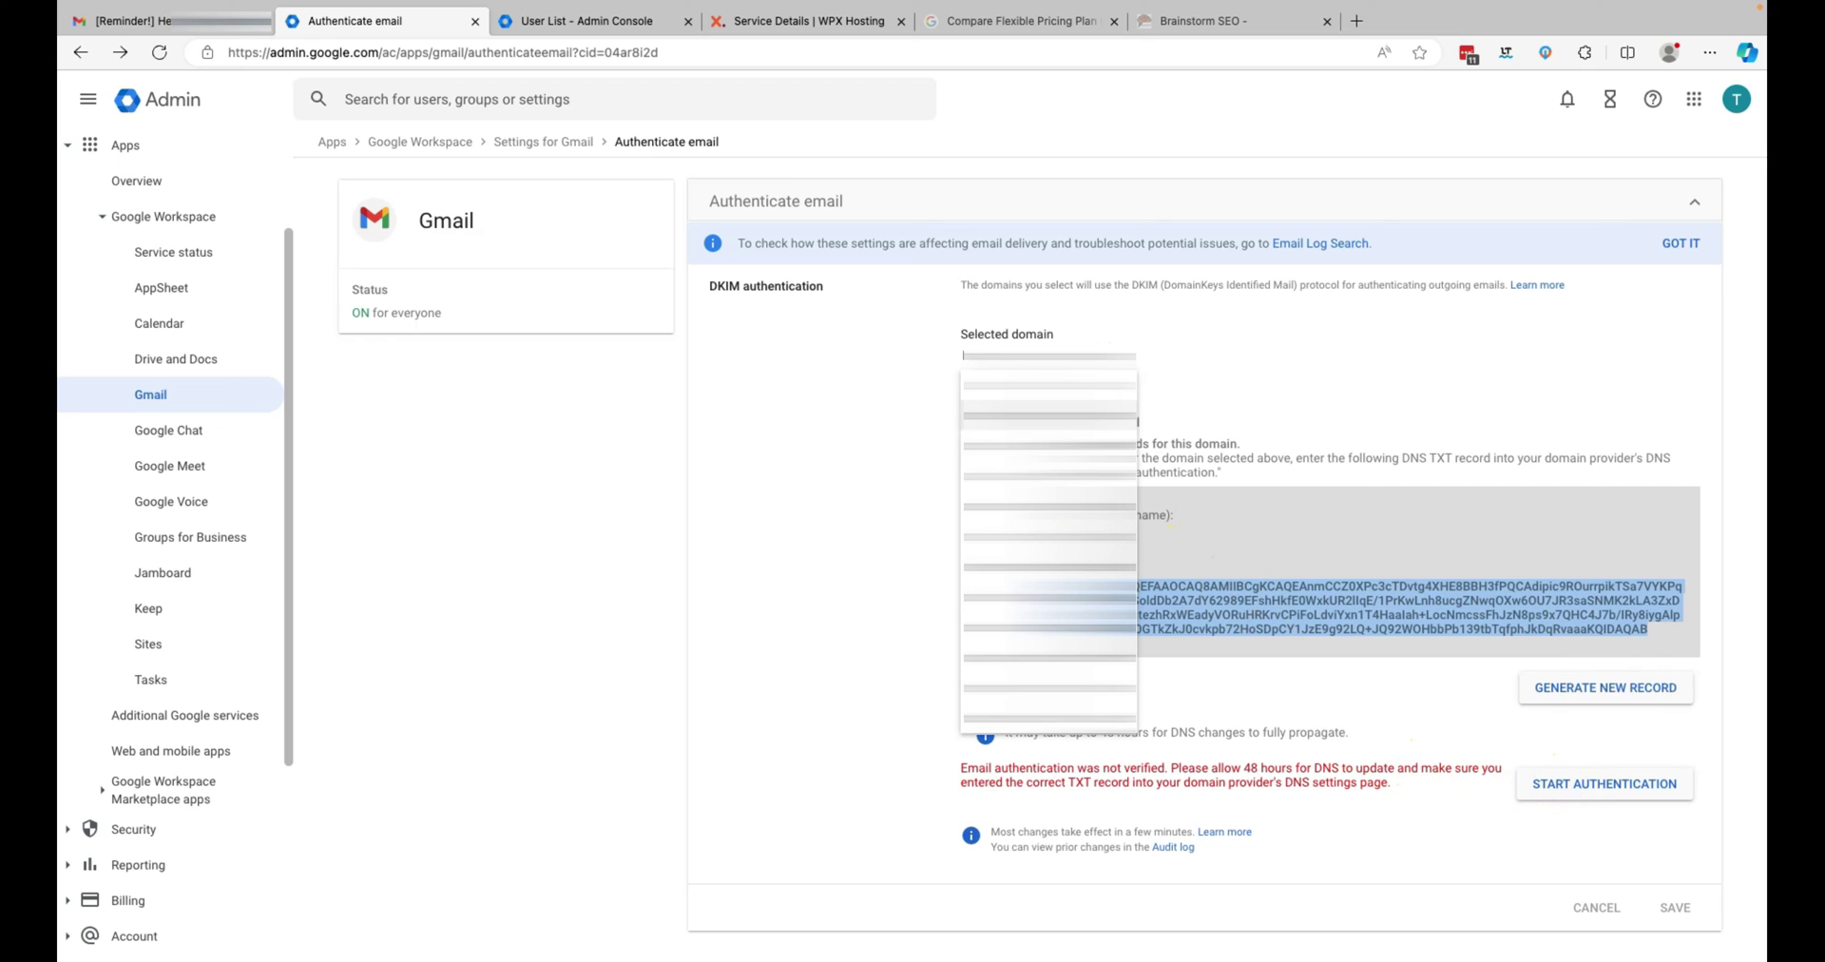
pyautogui.click(1049, 445)
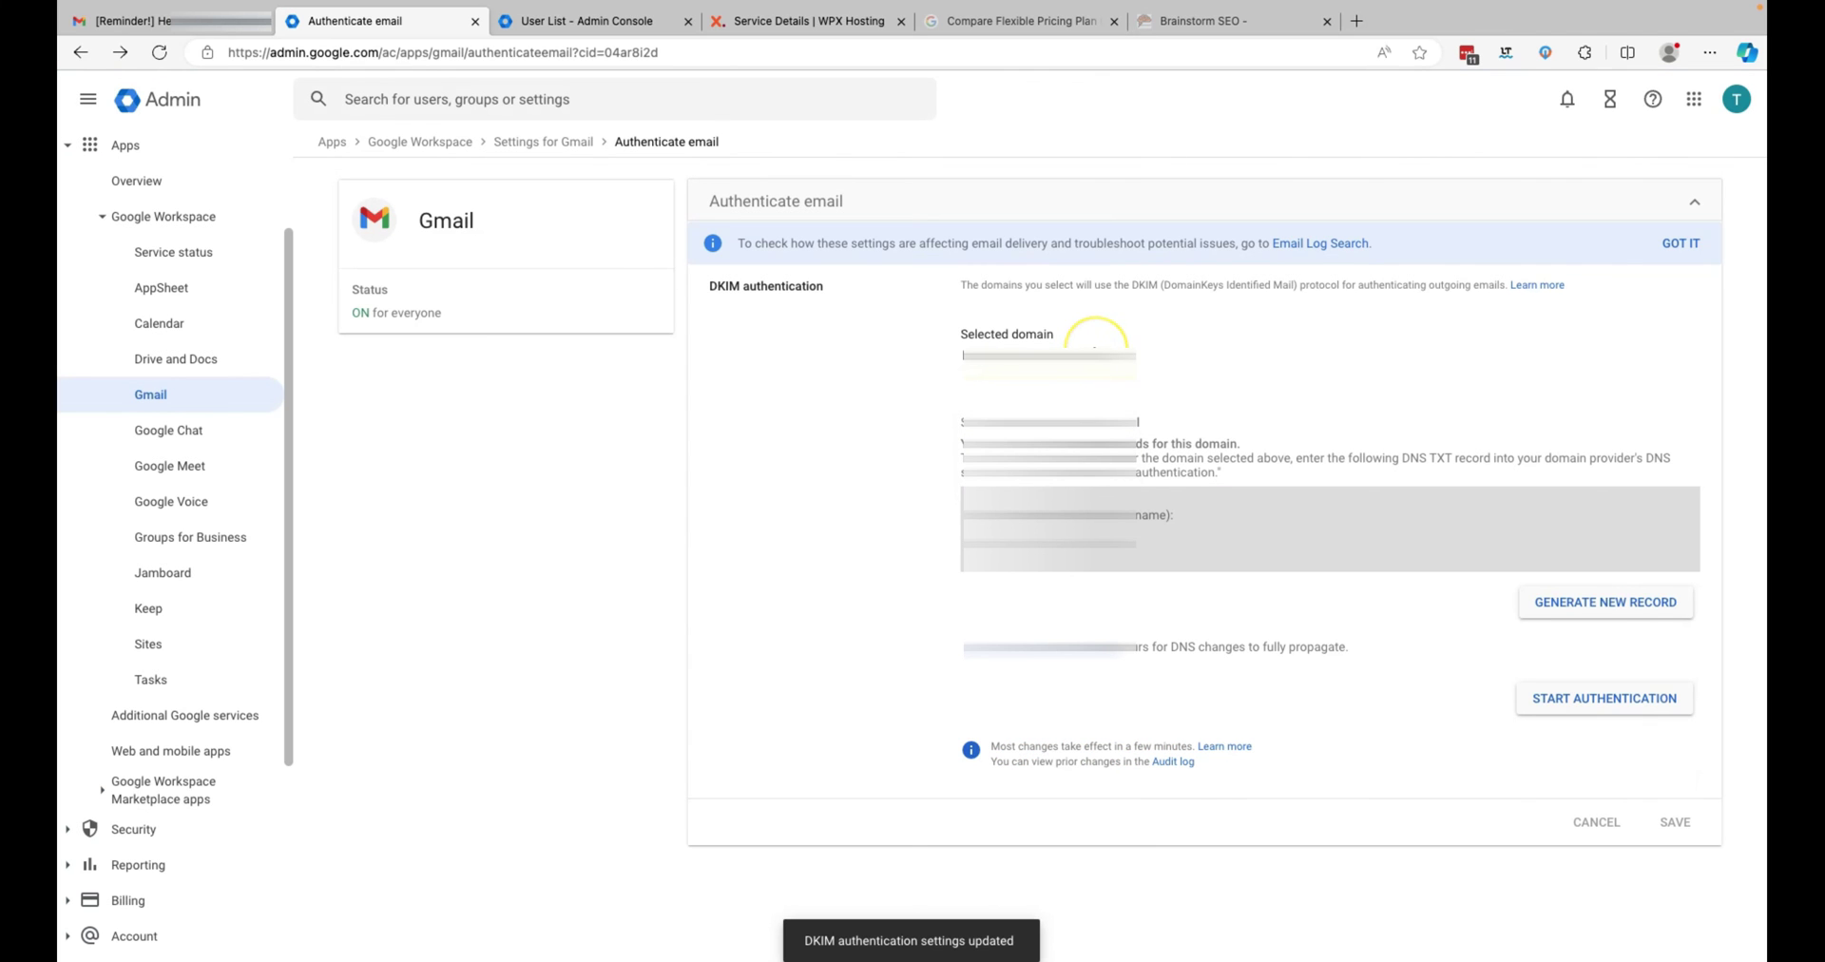
pyautogui.click(1095, 349)
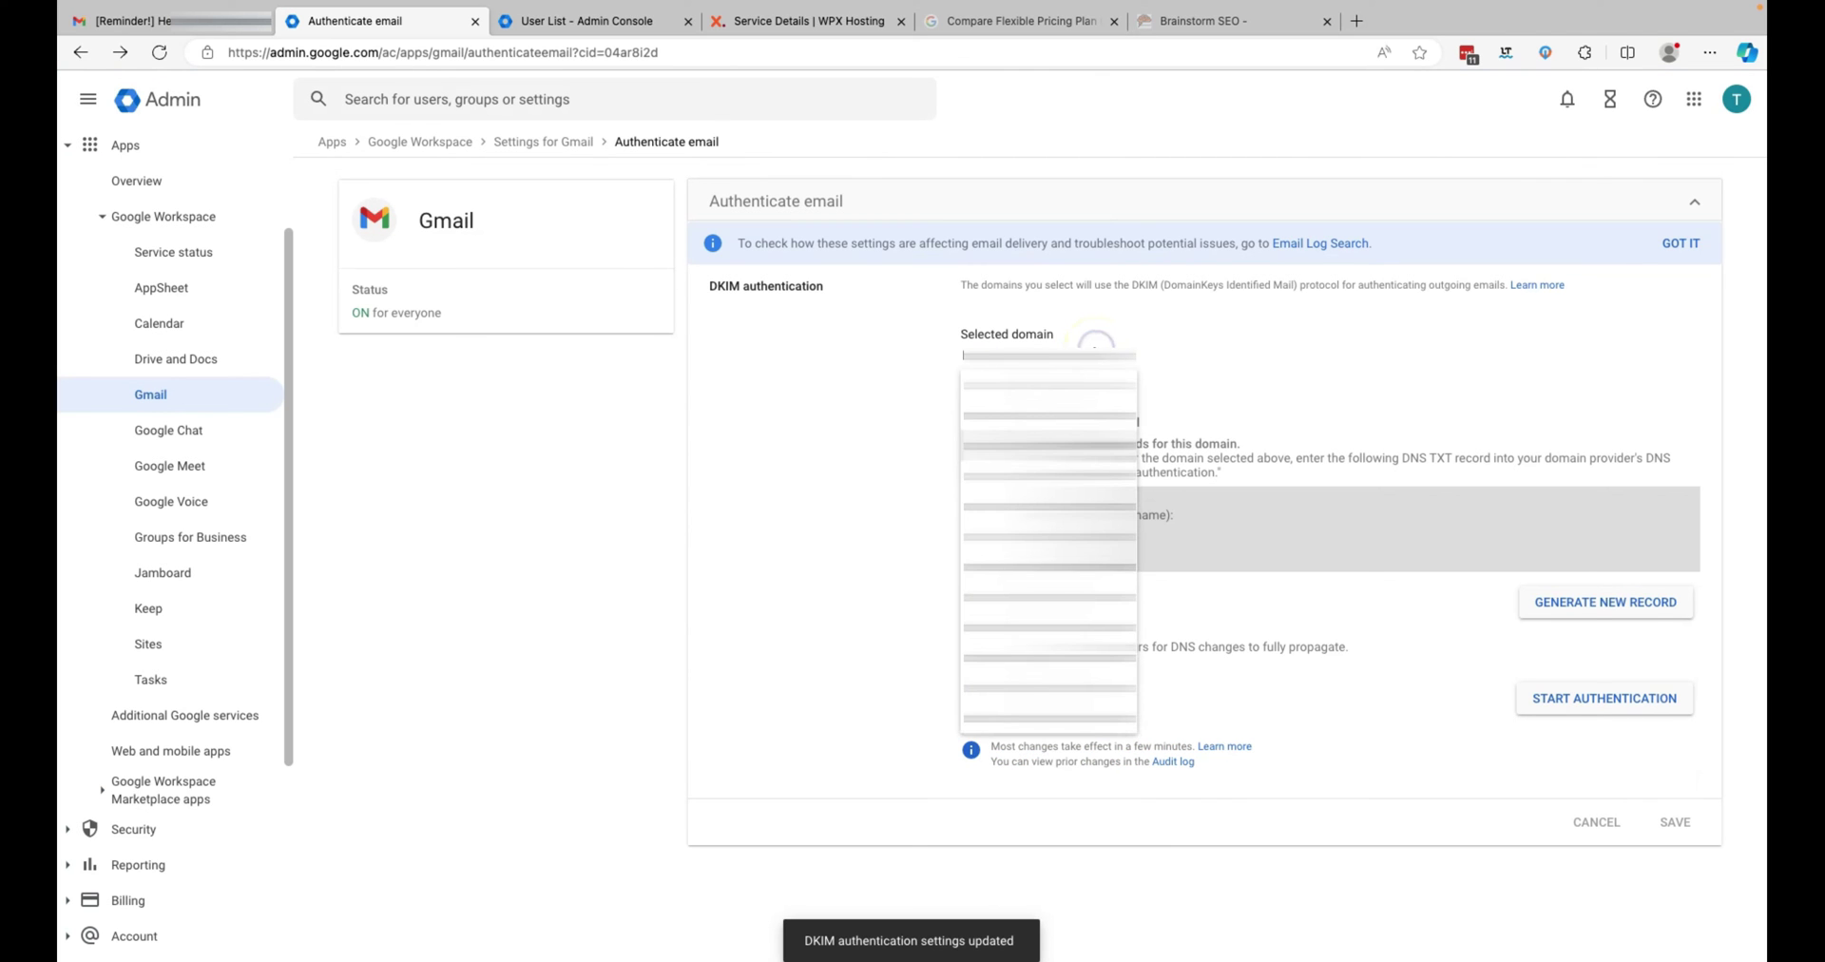
pyautogui.press('Return')
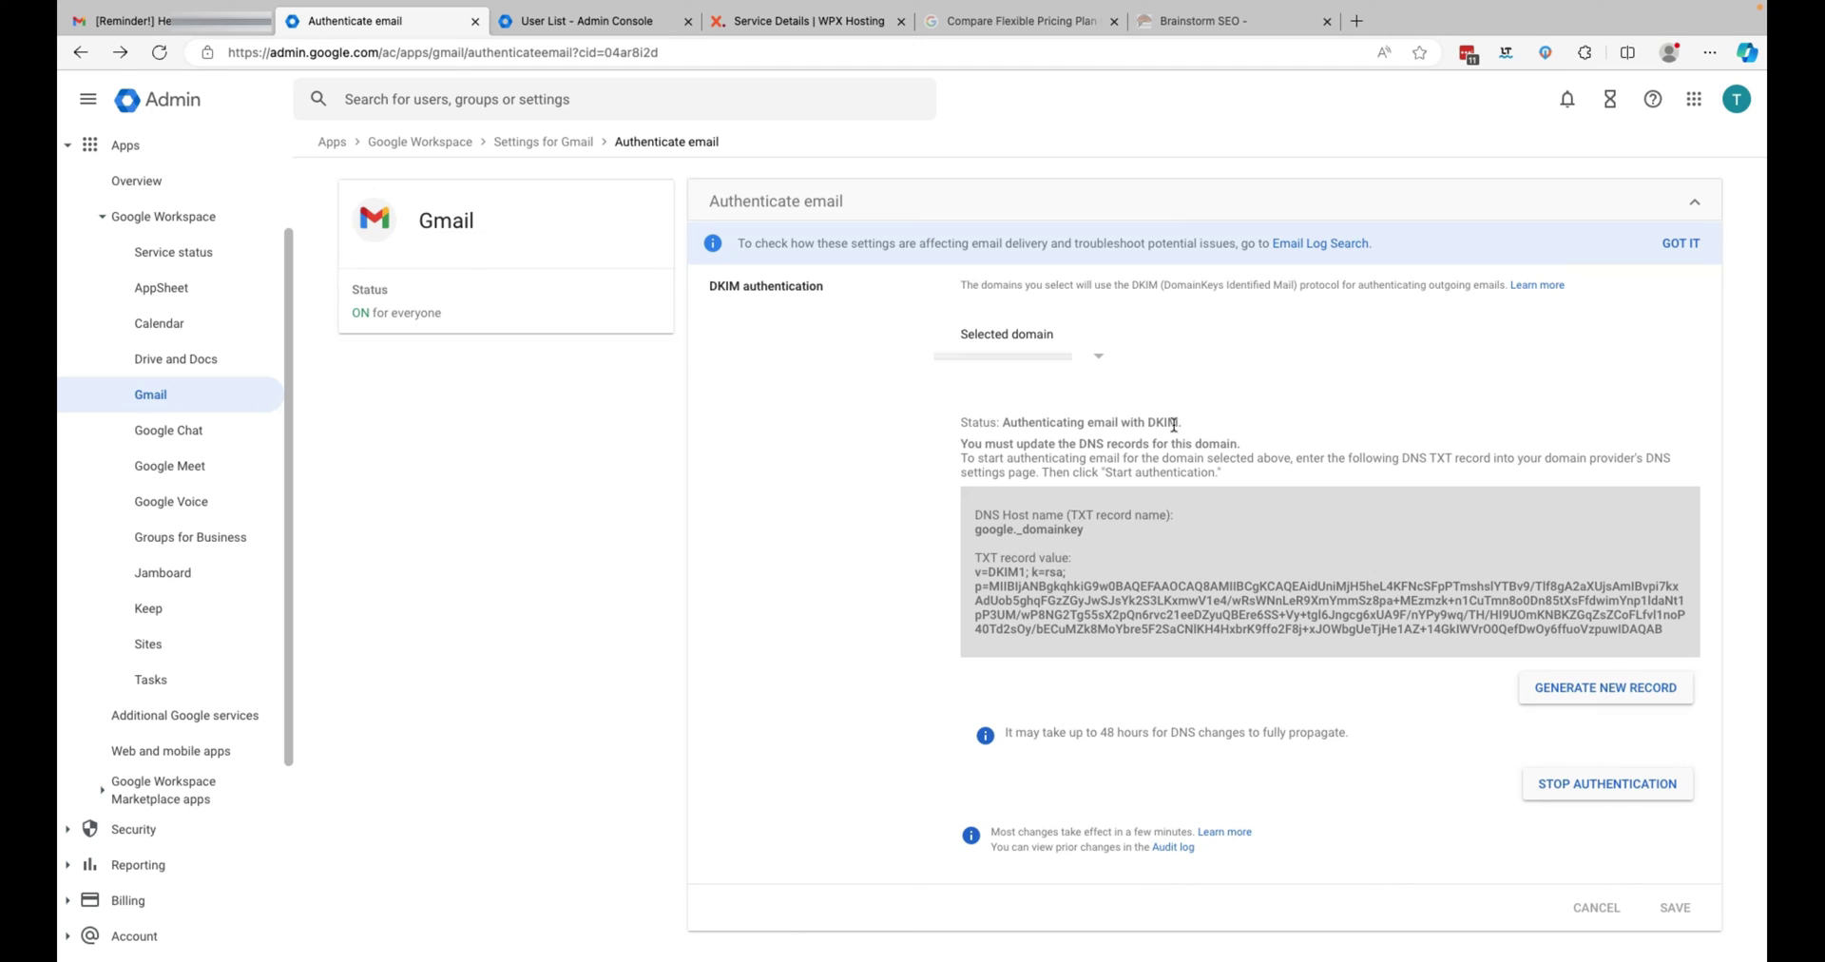
# - Open Gmail's full settings on the Accounts tab showing the Send mail as list
pyautogui.click(216, 27)
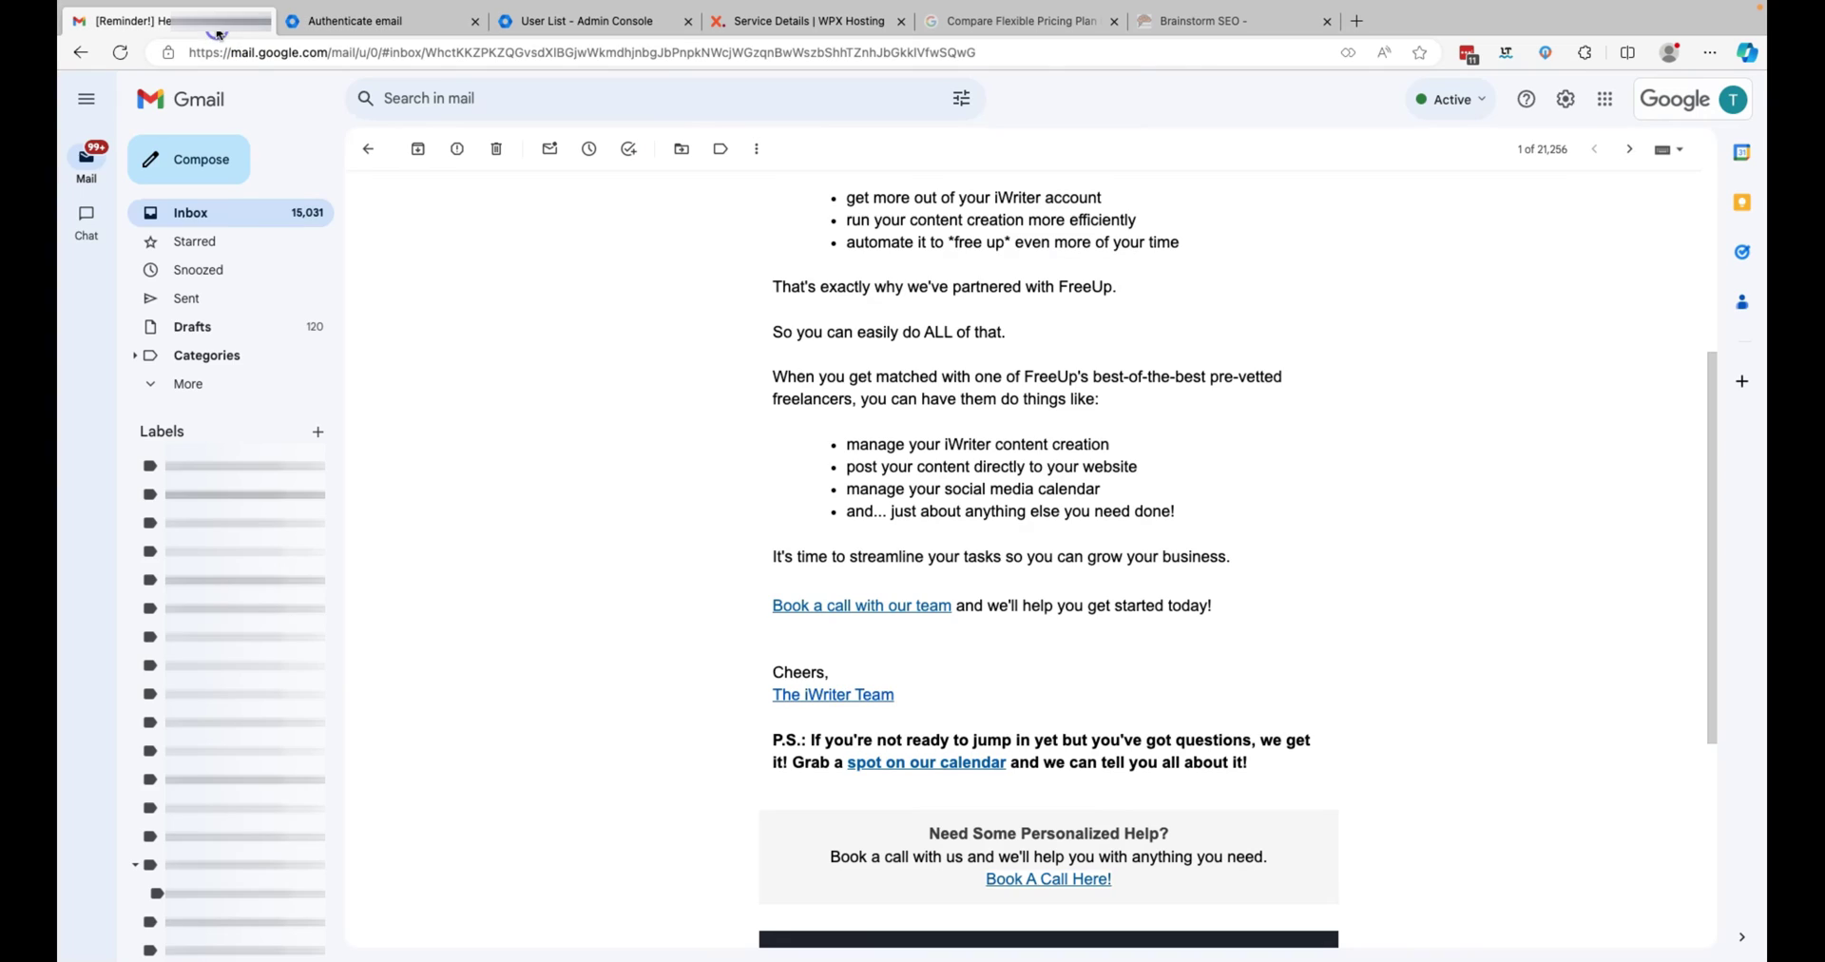
pyautogui.click(216, 163)
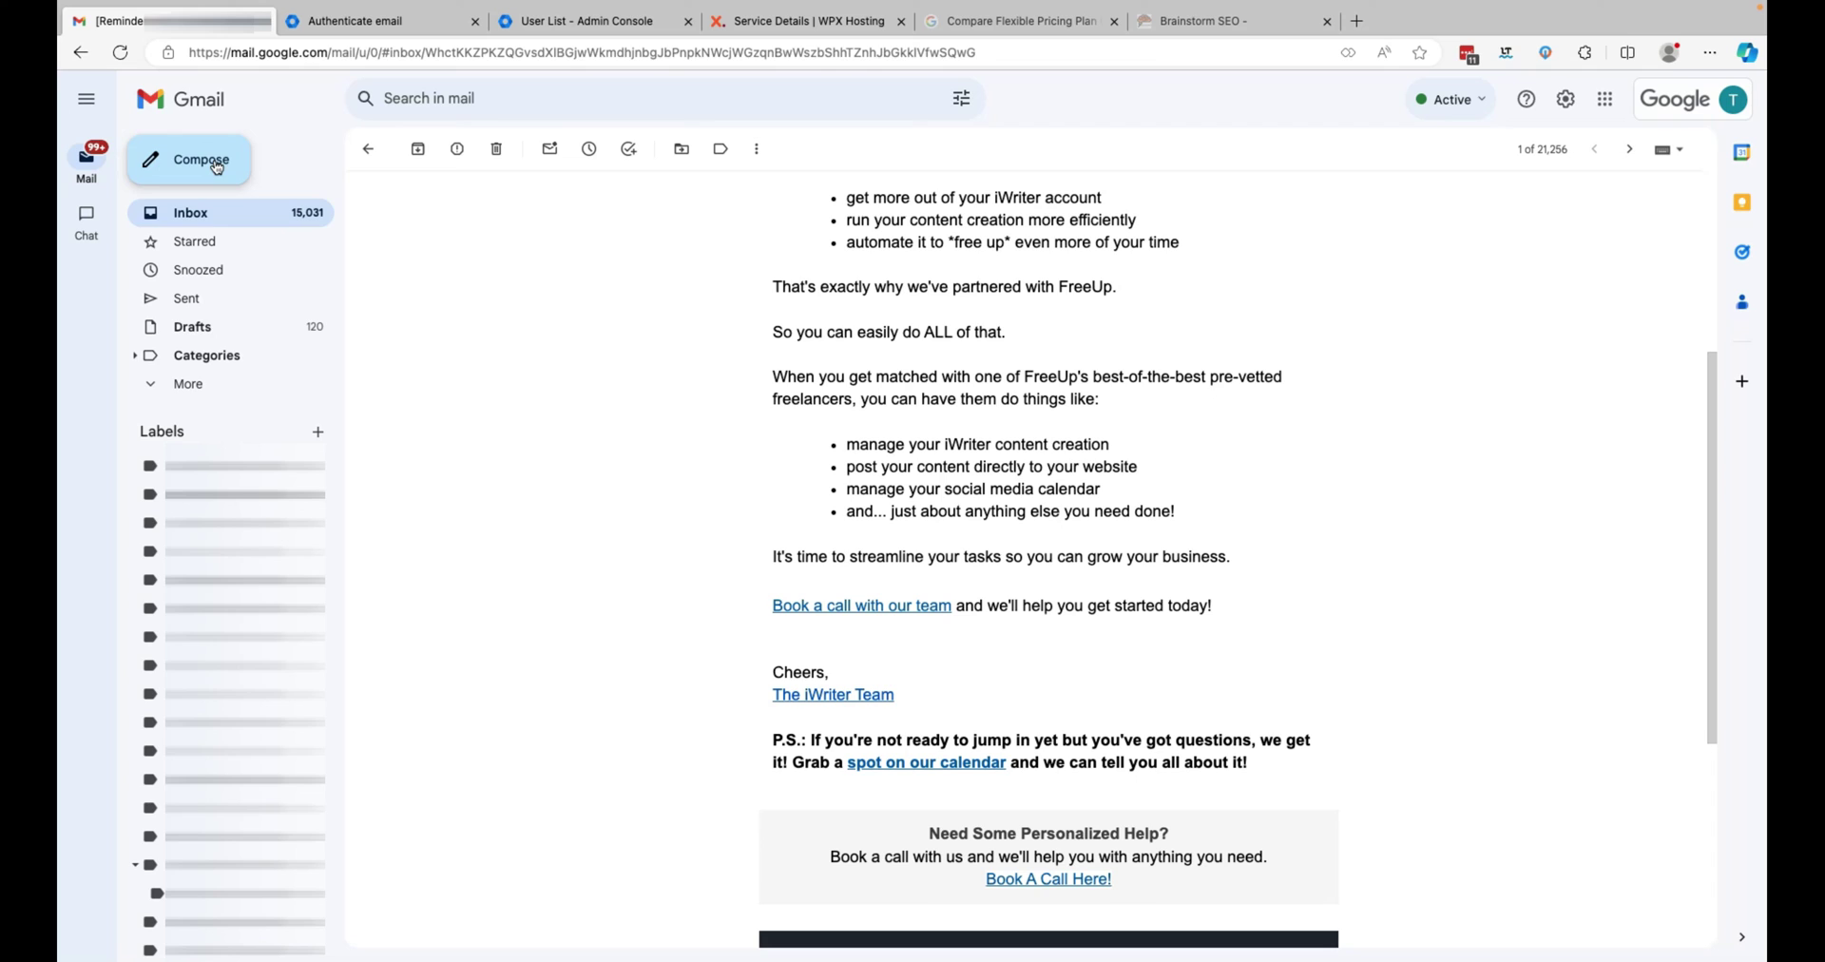
pyautogui.click(209, 220)
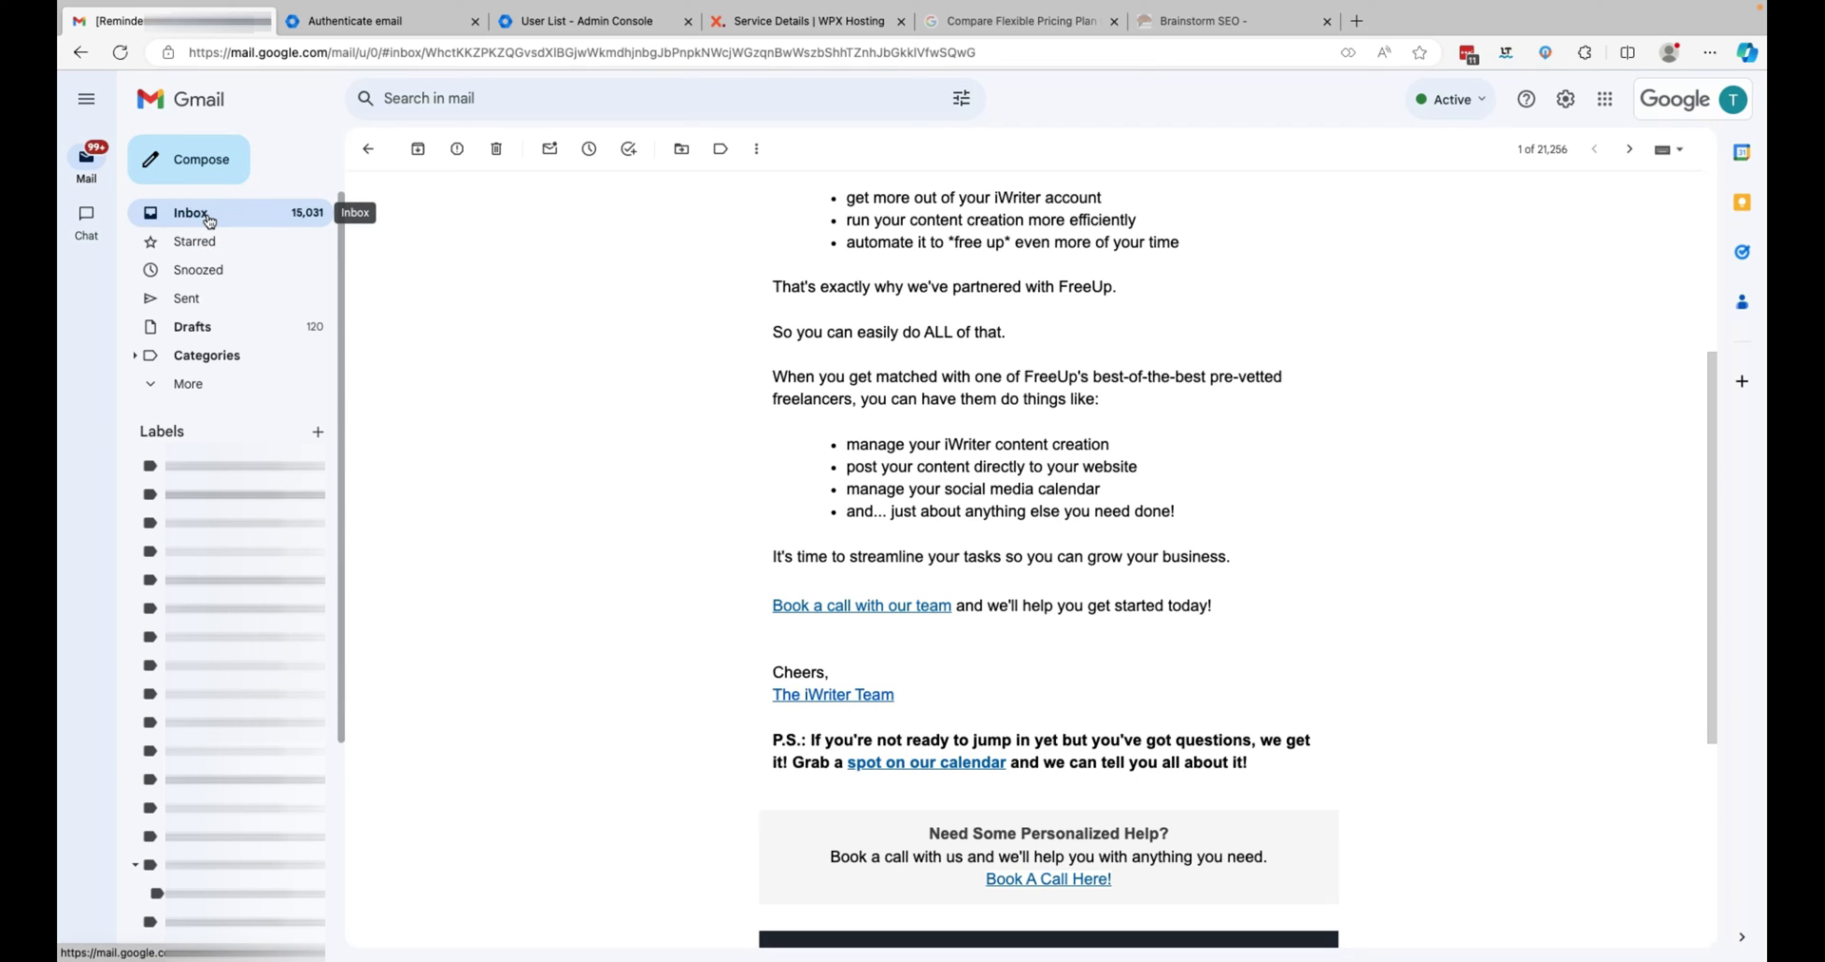
pyautogui.click(448, 331)
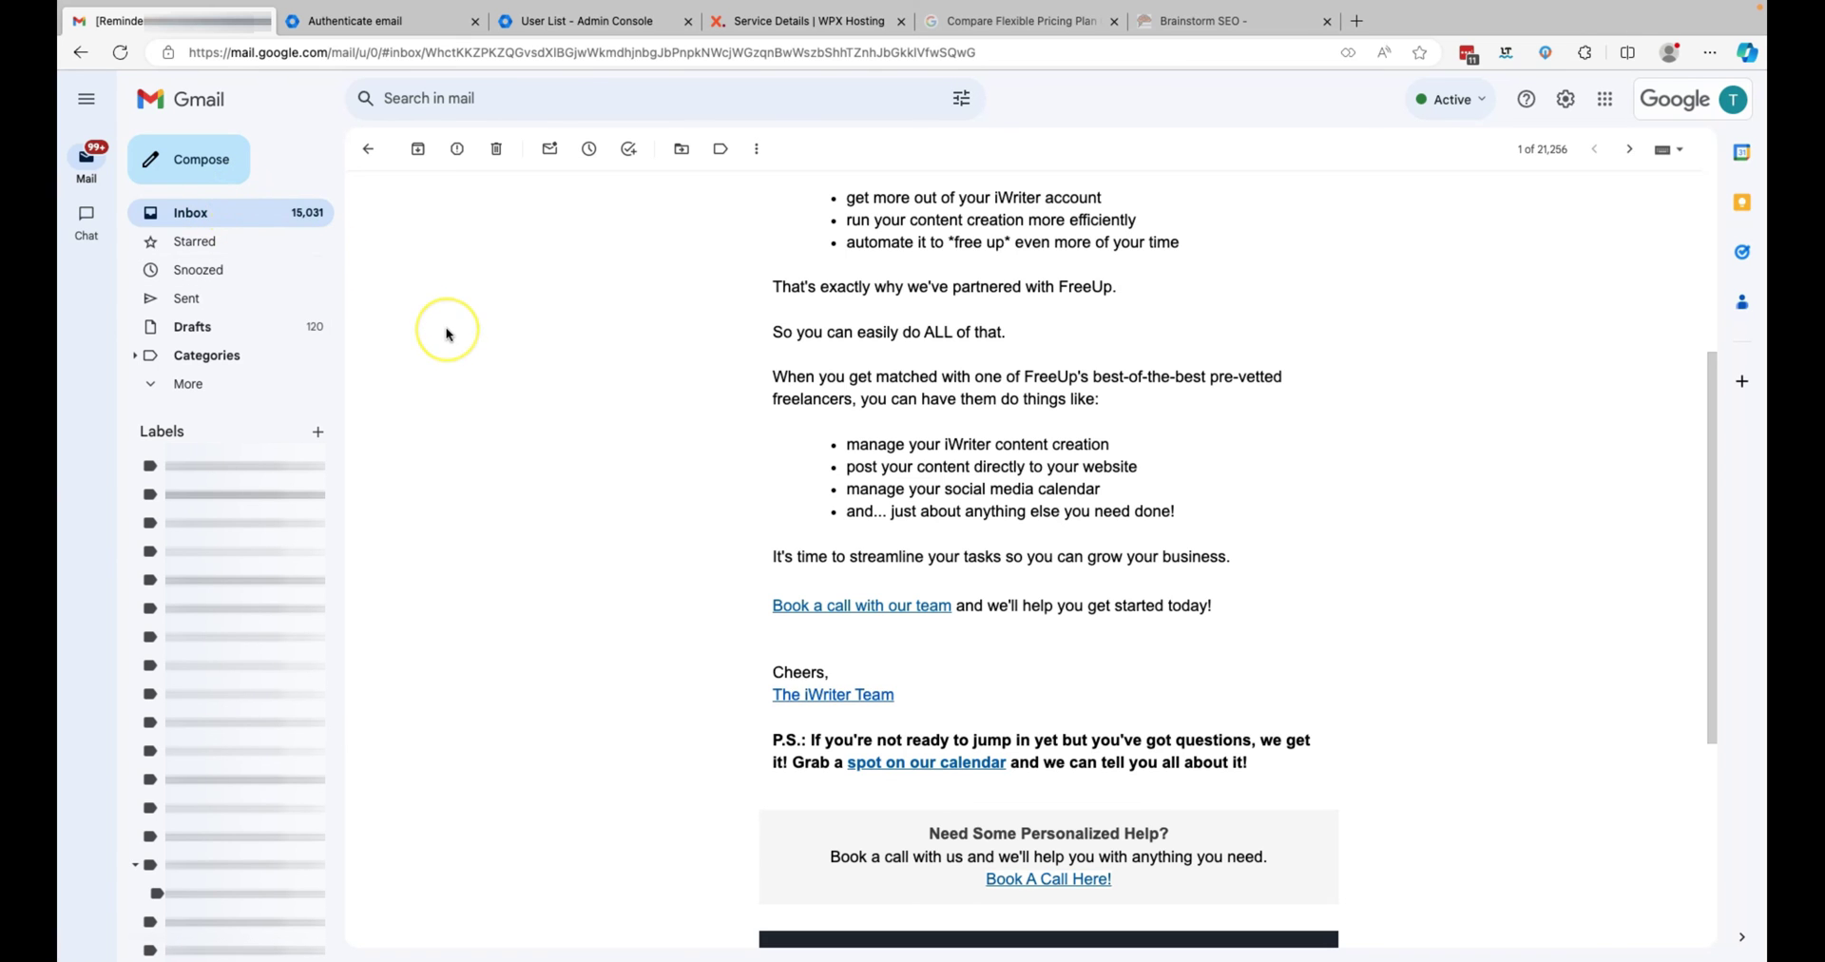
pyautogui.scroll(4, 448, 333)
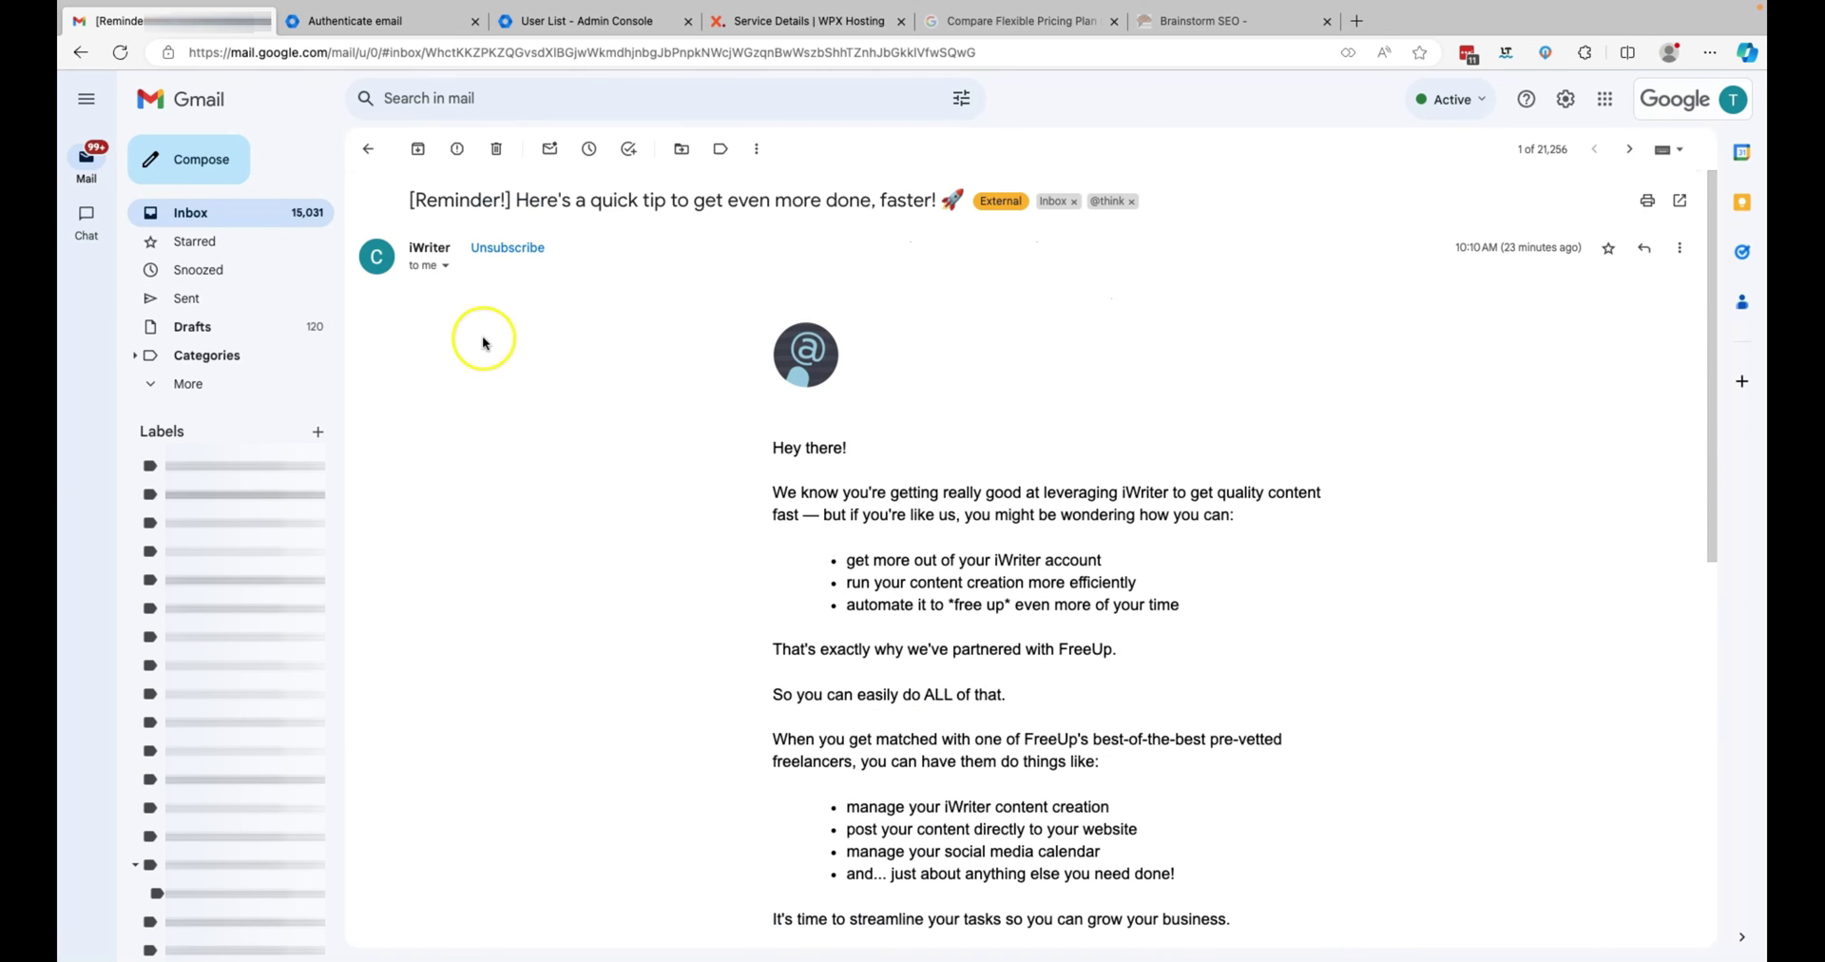
pyautogui.click(1564, 103)
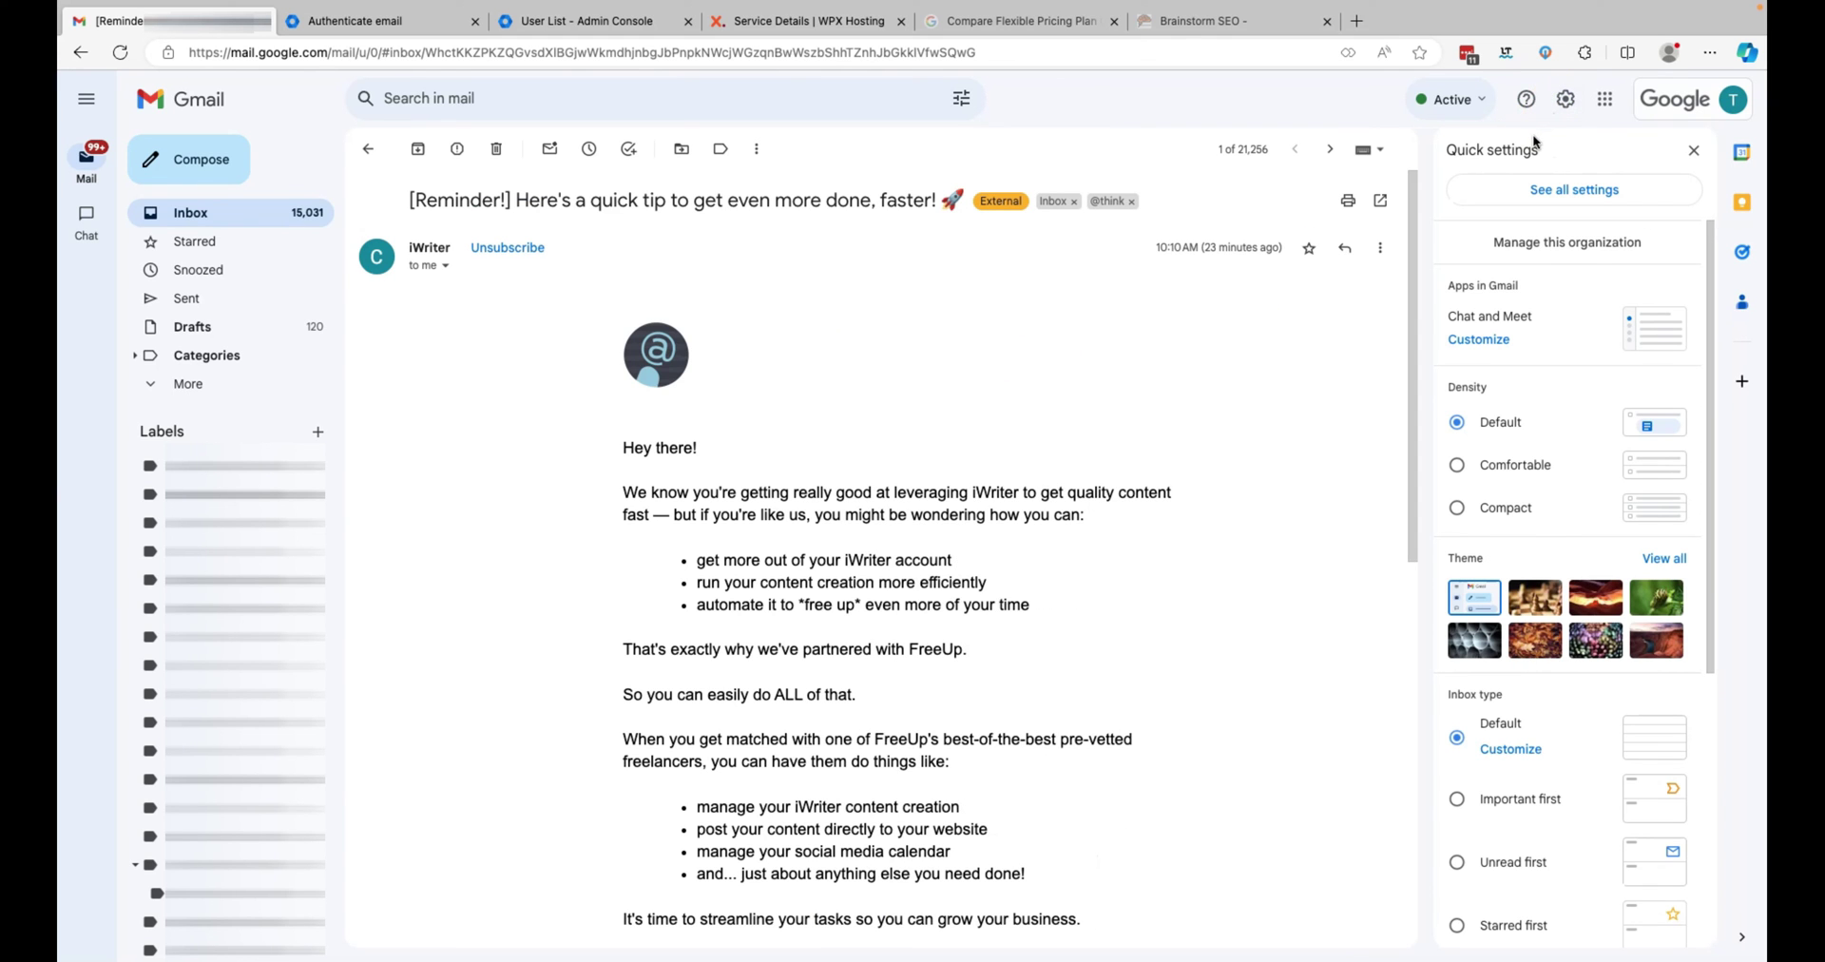
pyautogui.click(1569, 191)
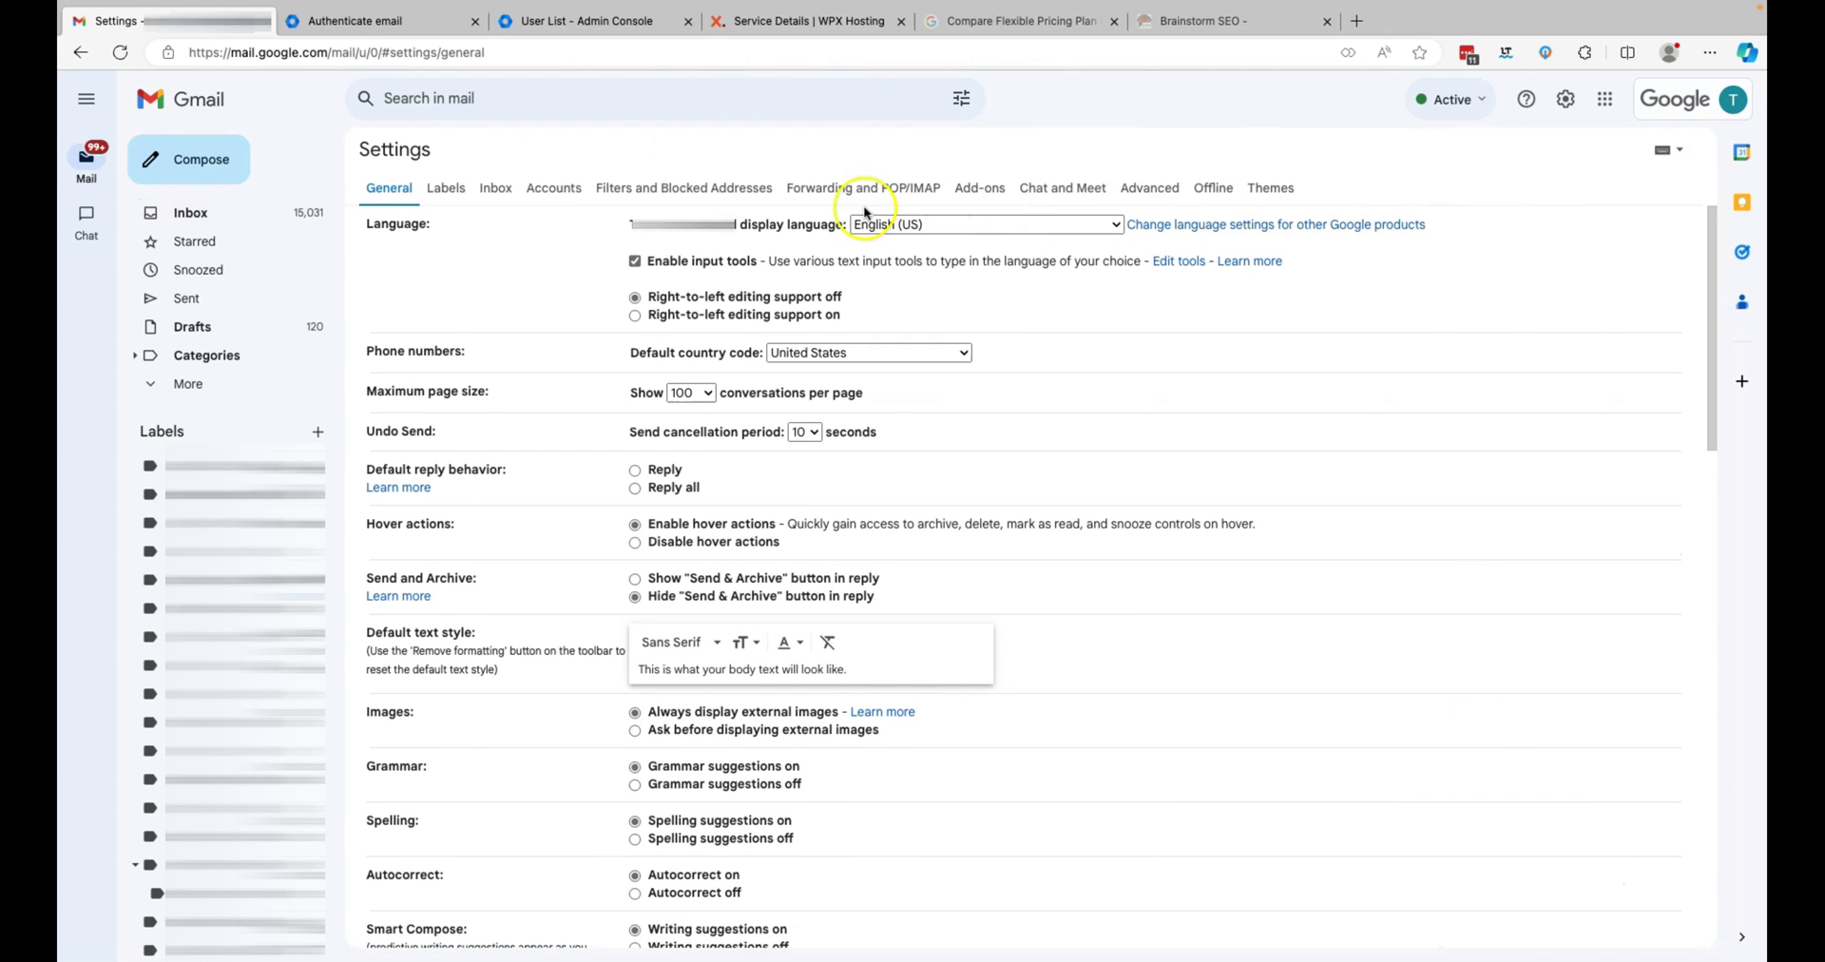
pyautogui.click(570, 190)
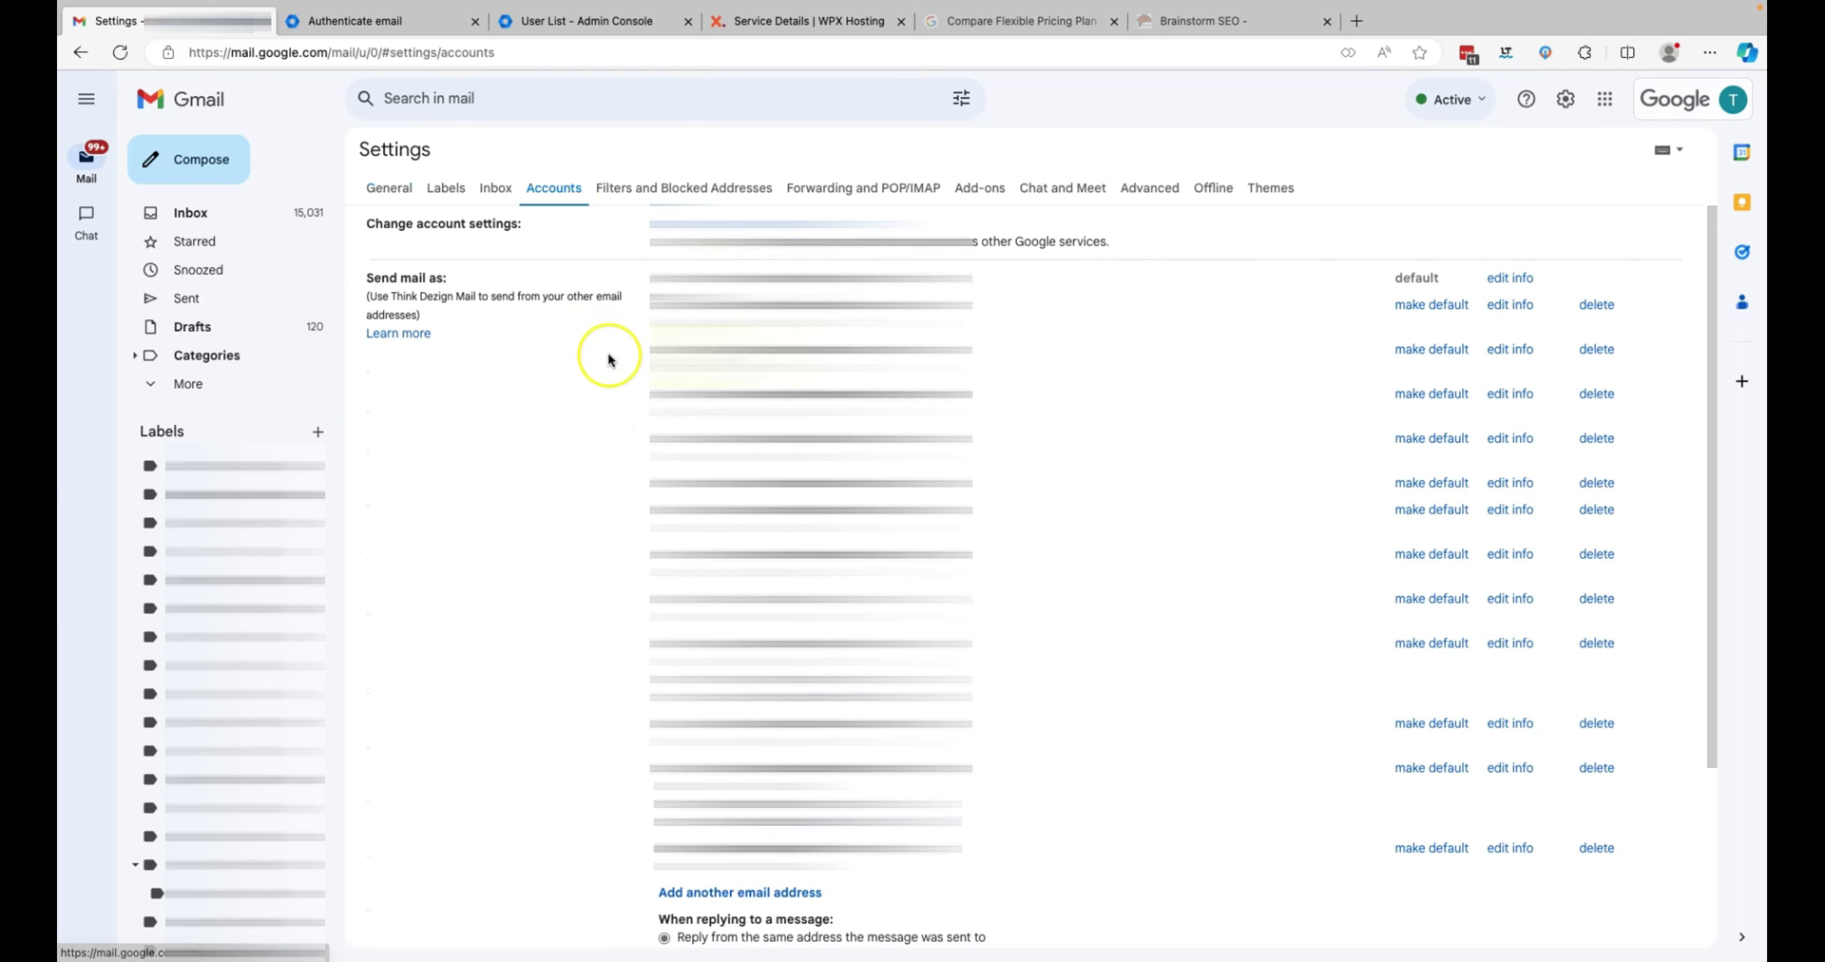
pyautogui.scroll(-2, 609, 359)
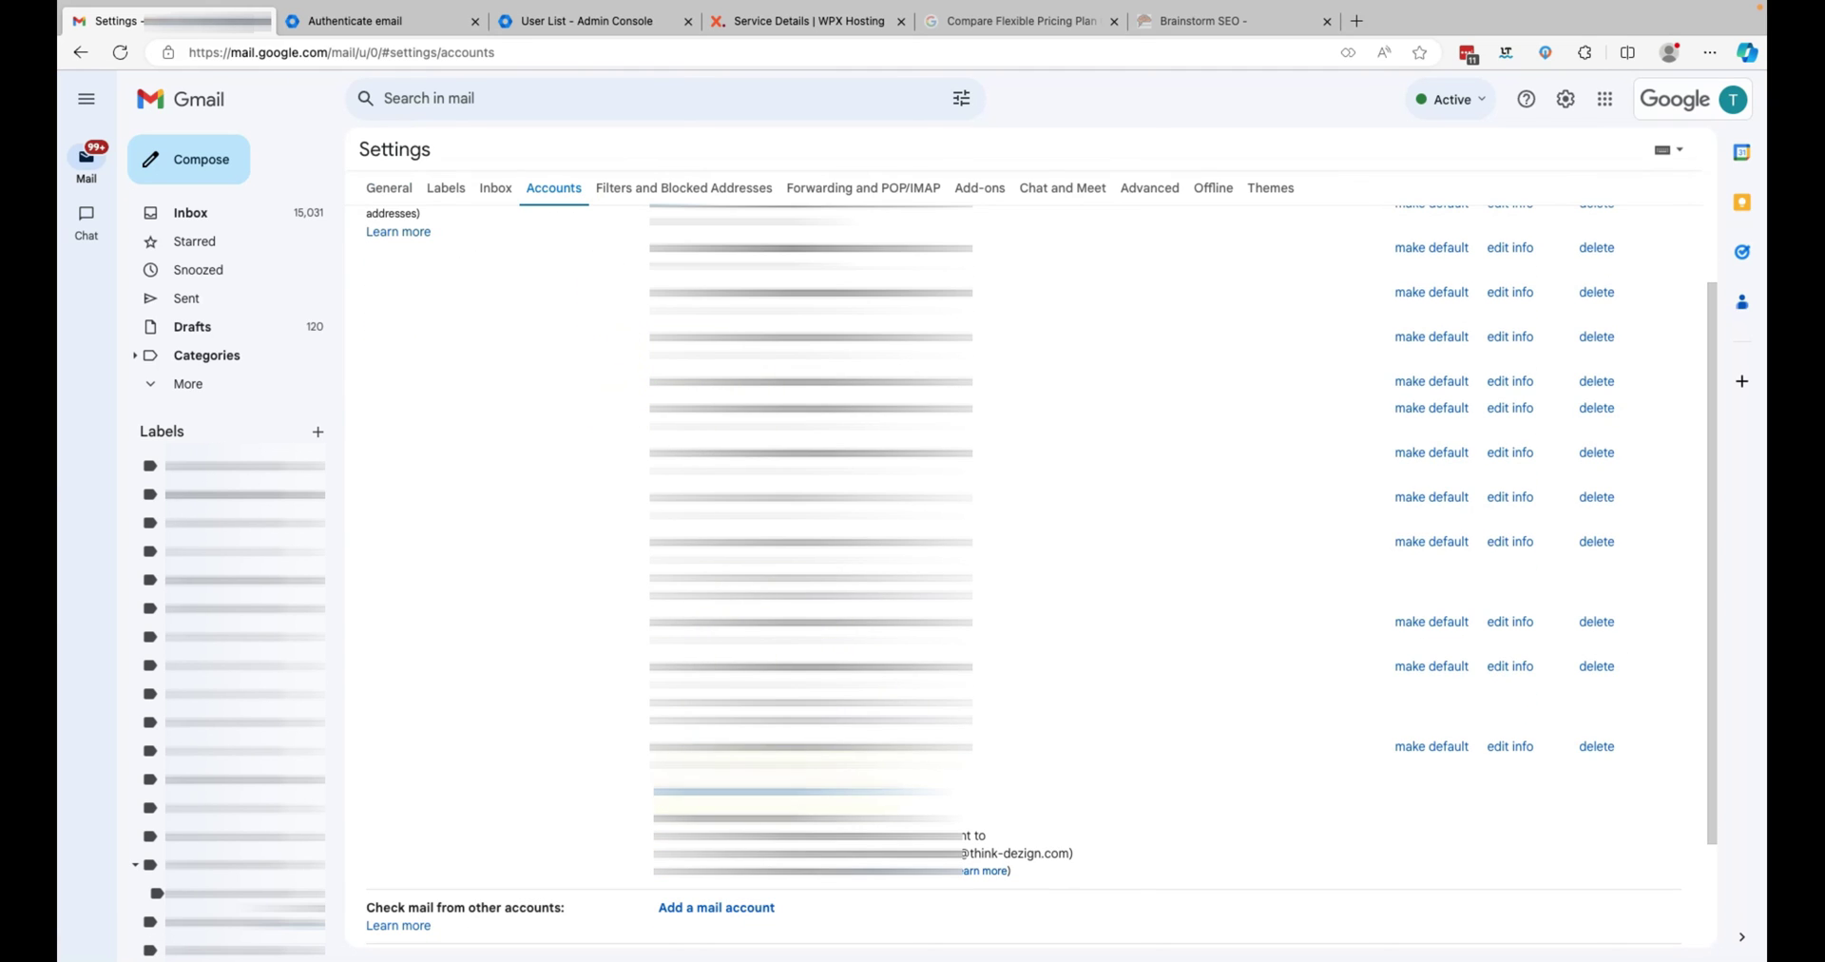
# - Add the user's brainstormseo.com address named 'Brainstorm Seo' as a send-as address, alias unchecked
pyautogui.click(784, 795)
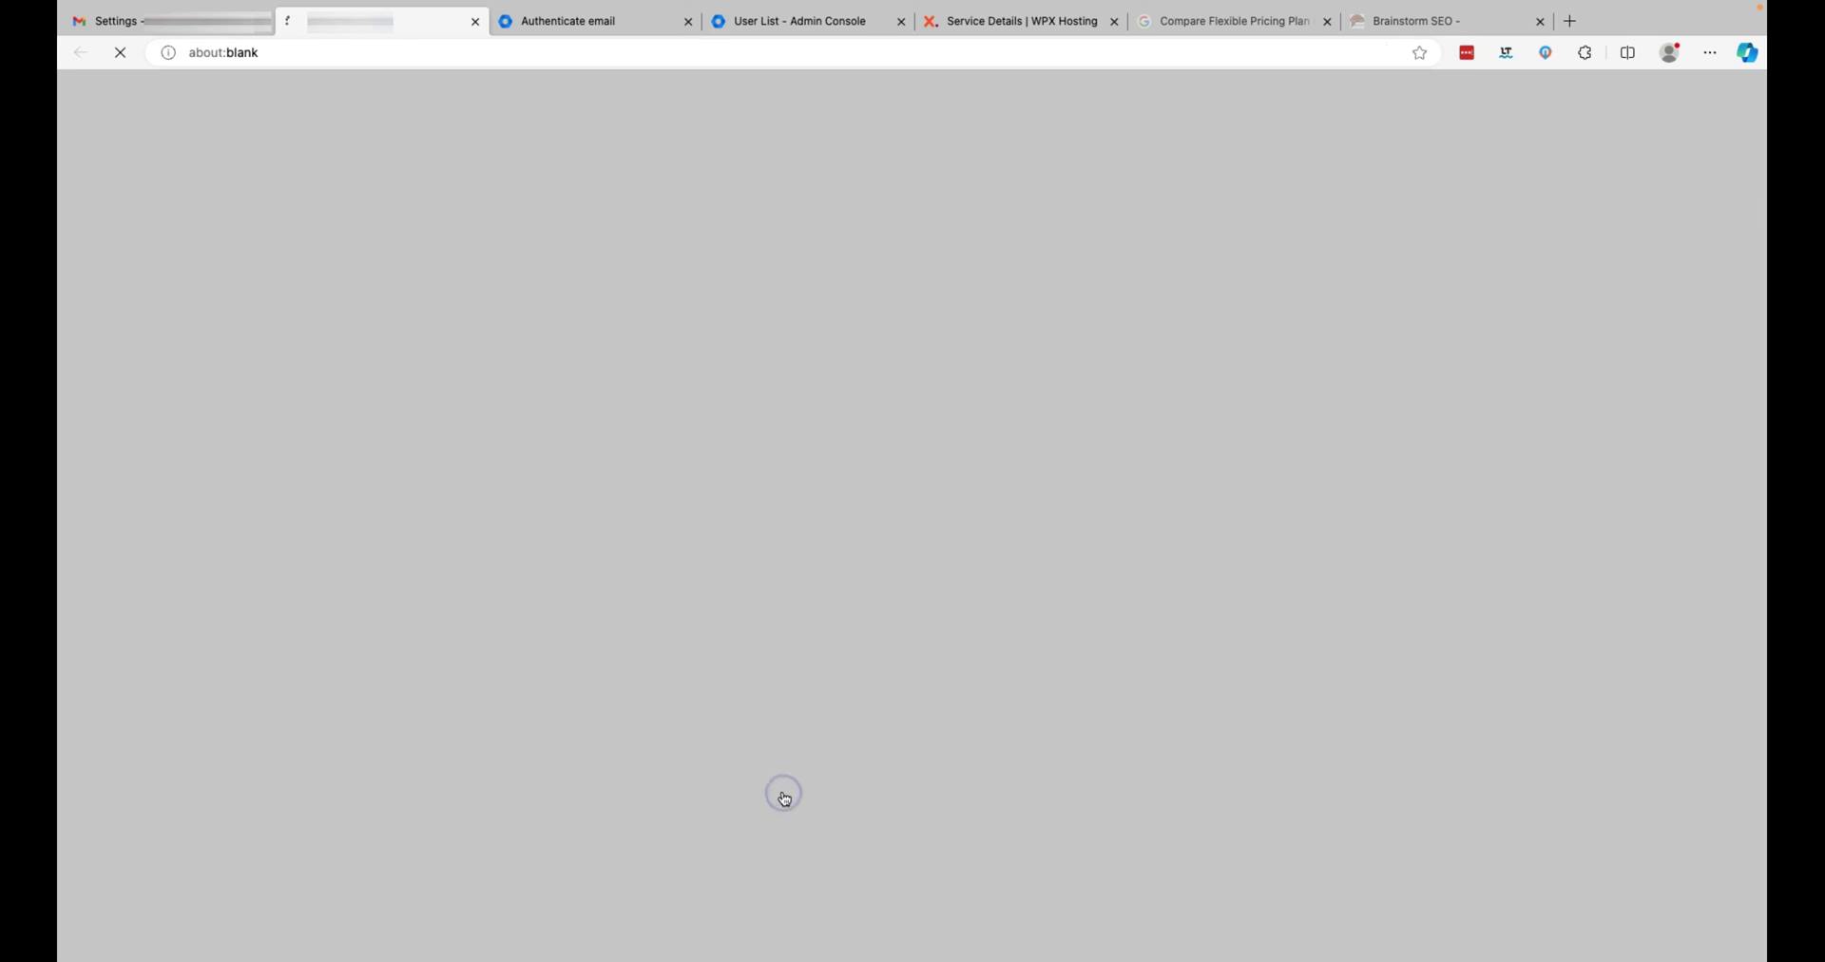
pyautogui.click(302, 153)
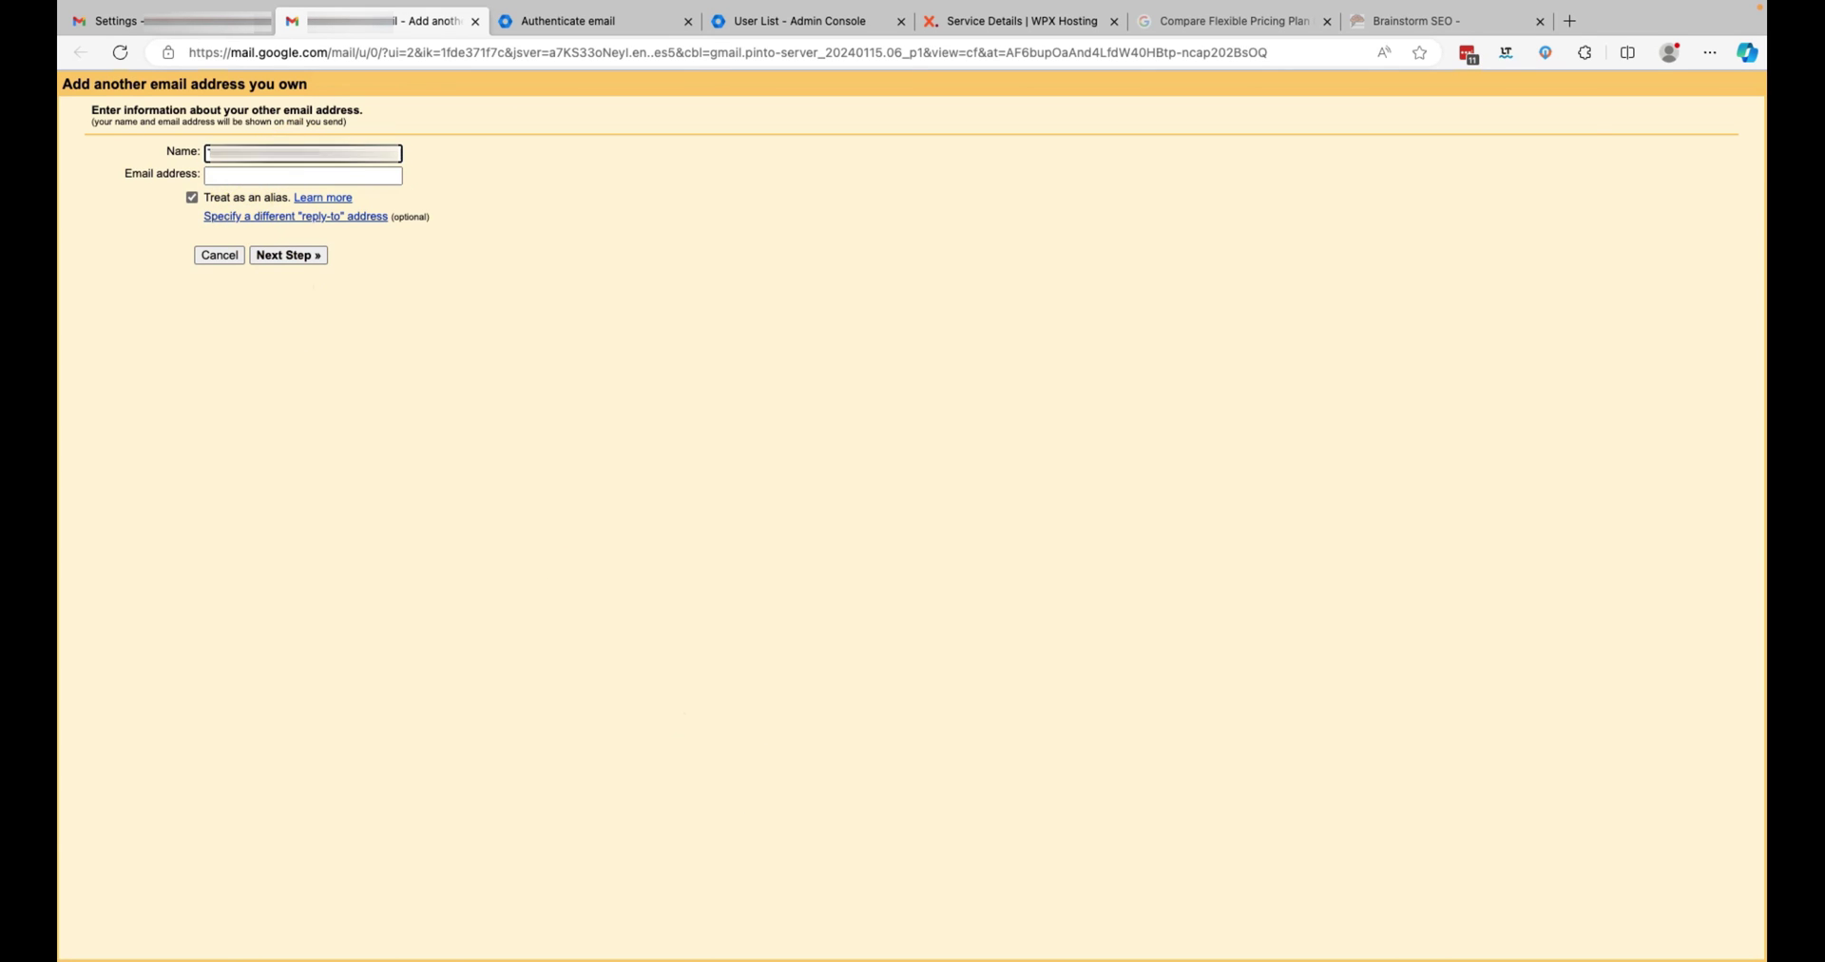
pyautogui.click(210, 150)
pyautogui.write('Brainstorm')
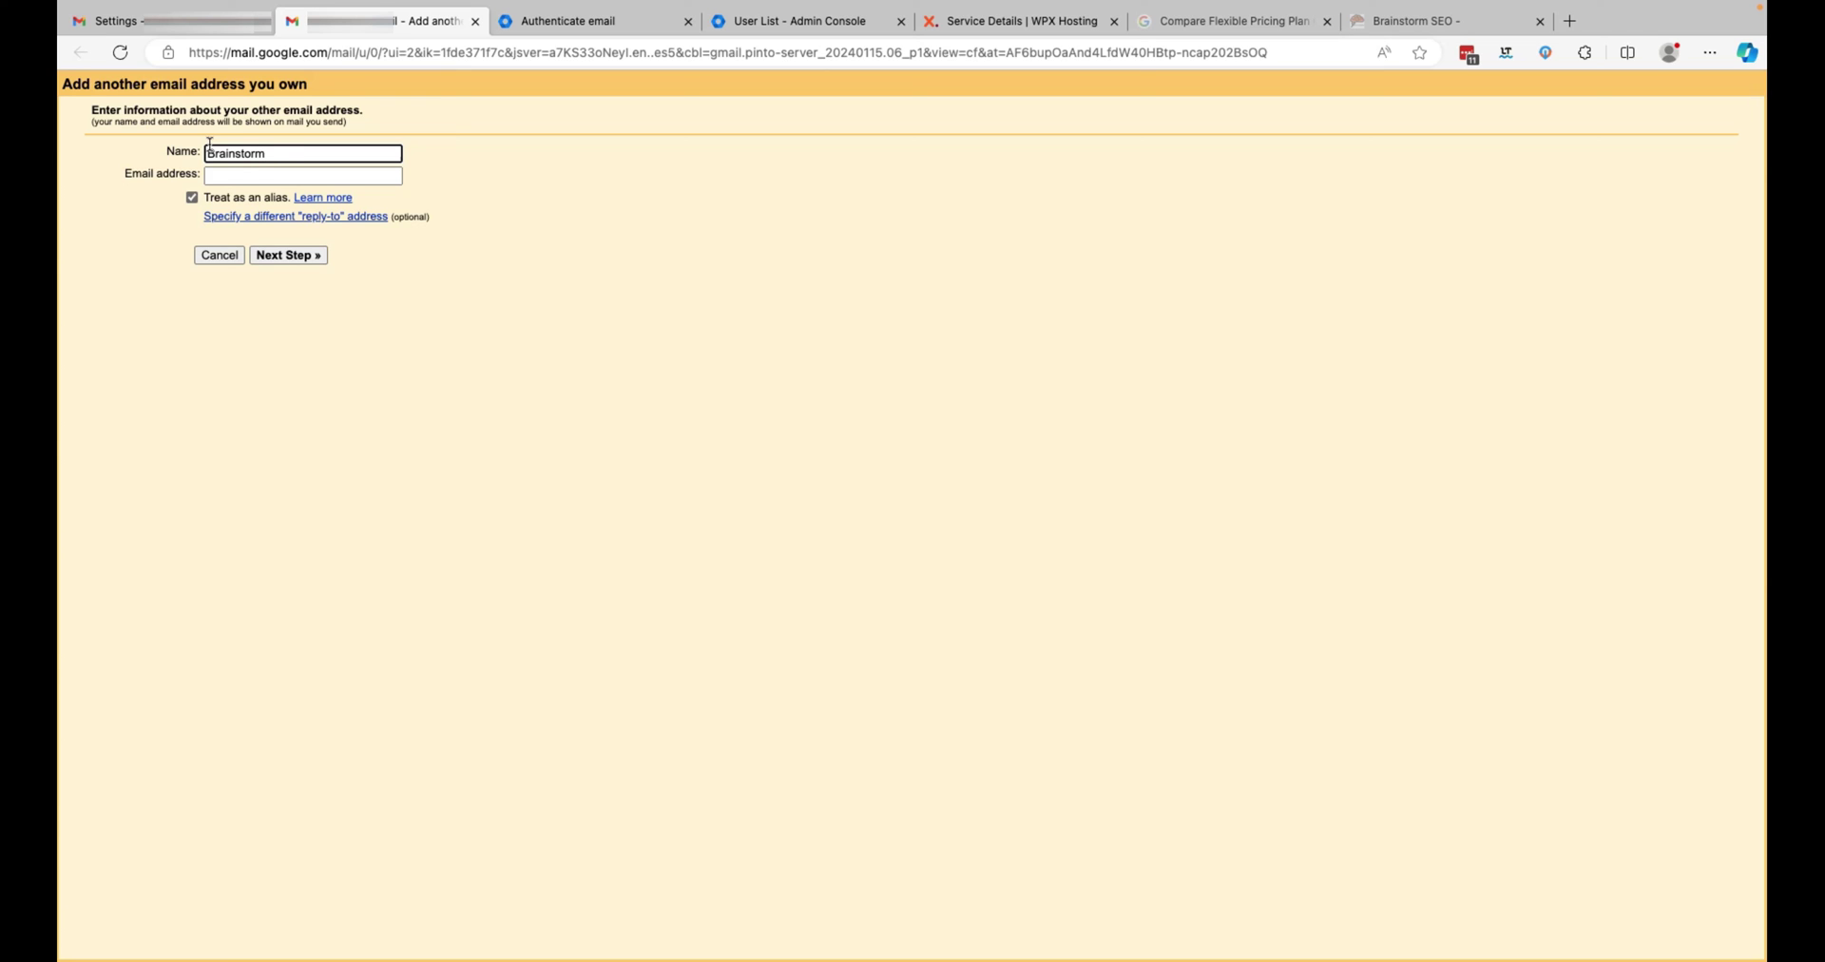
pyautogui.write(' Seo')
pyautogui.click(236, 175)
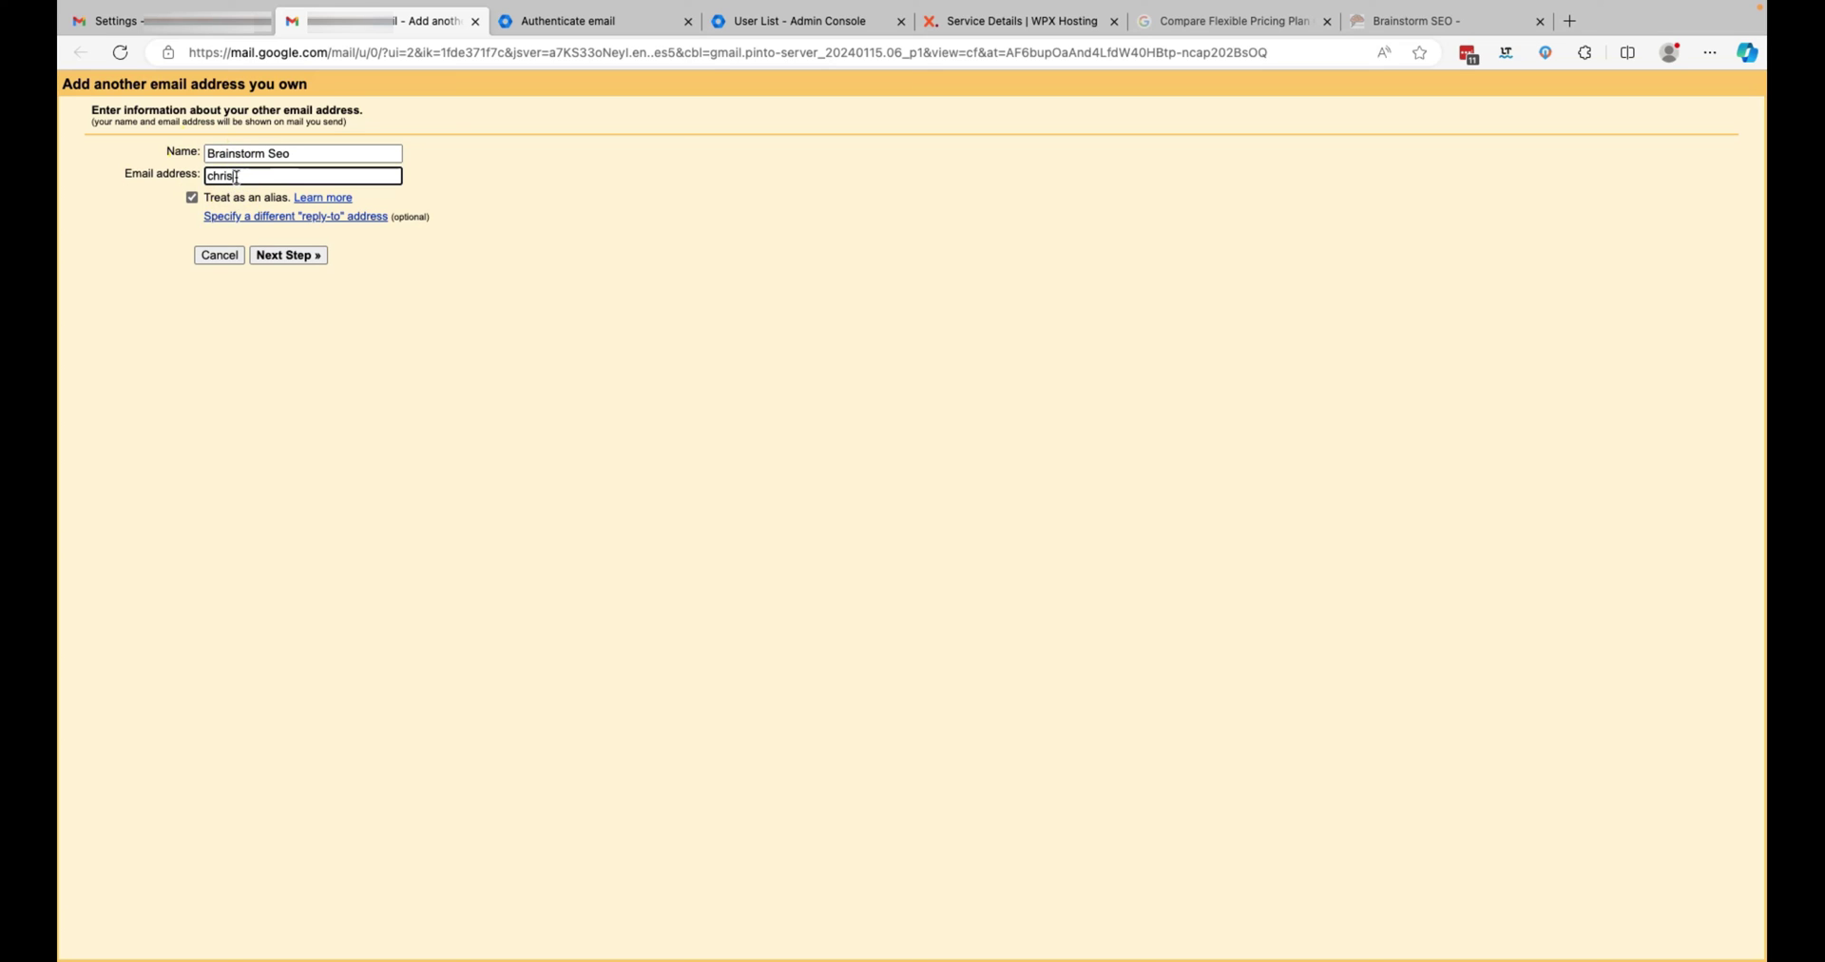
pyautogui.click(192, 198)
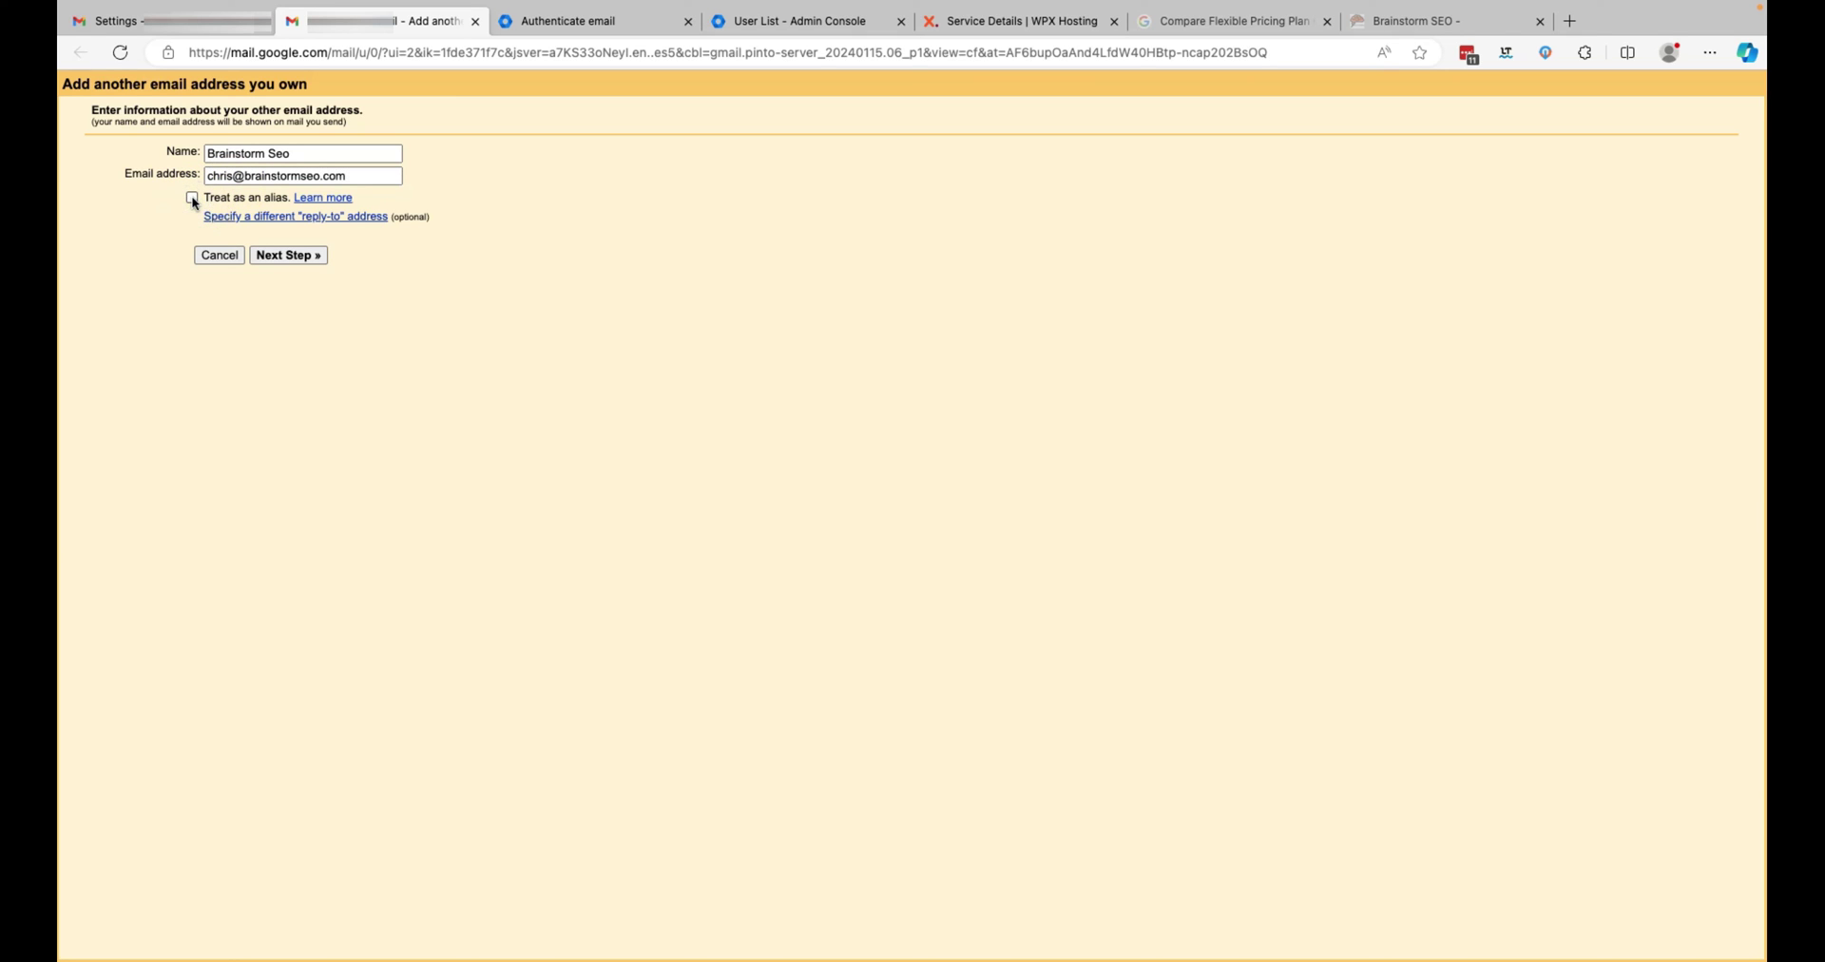
pyautogui.click(300, 261)
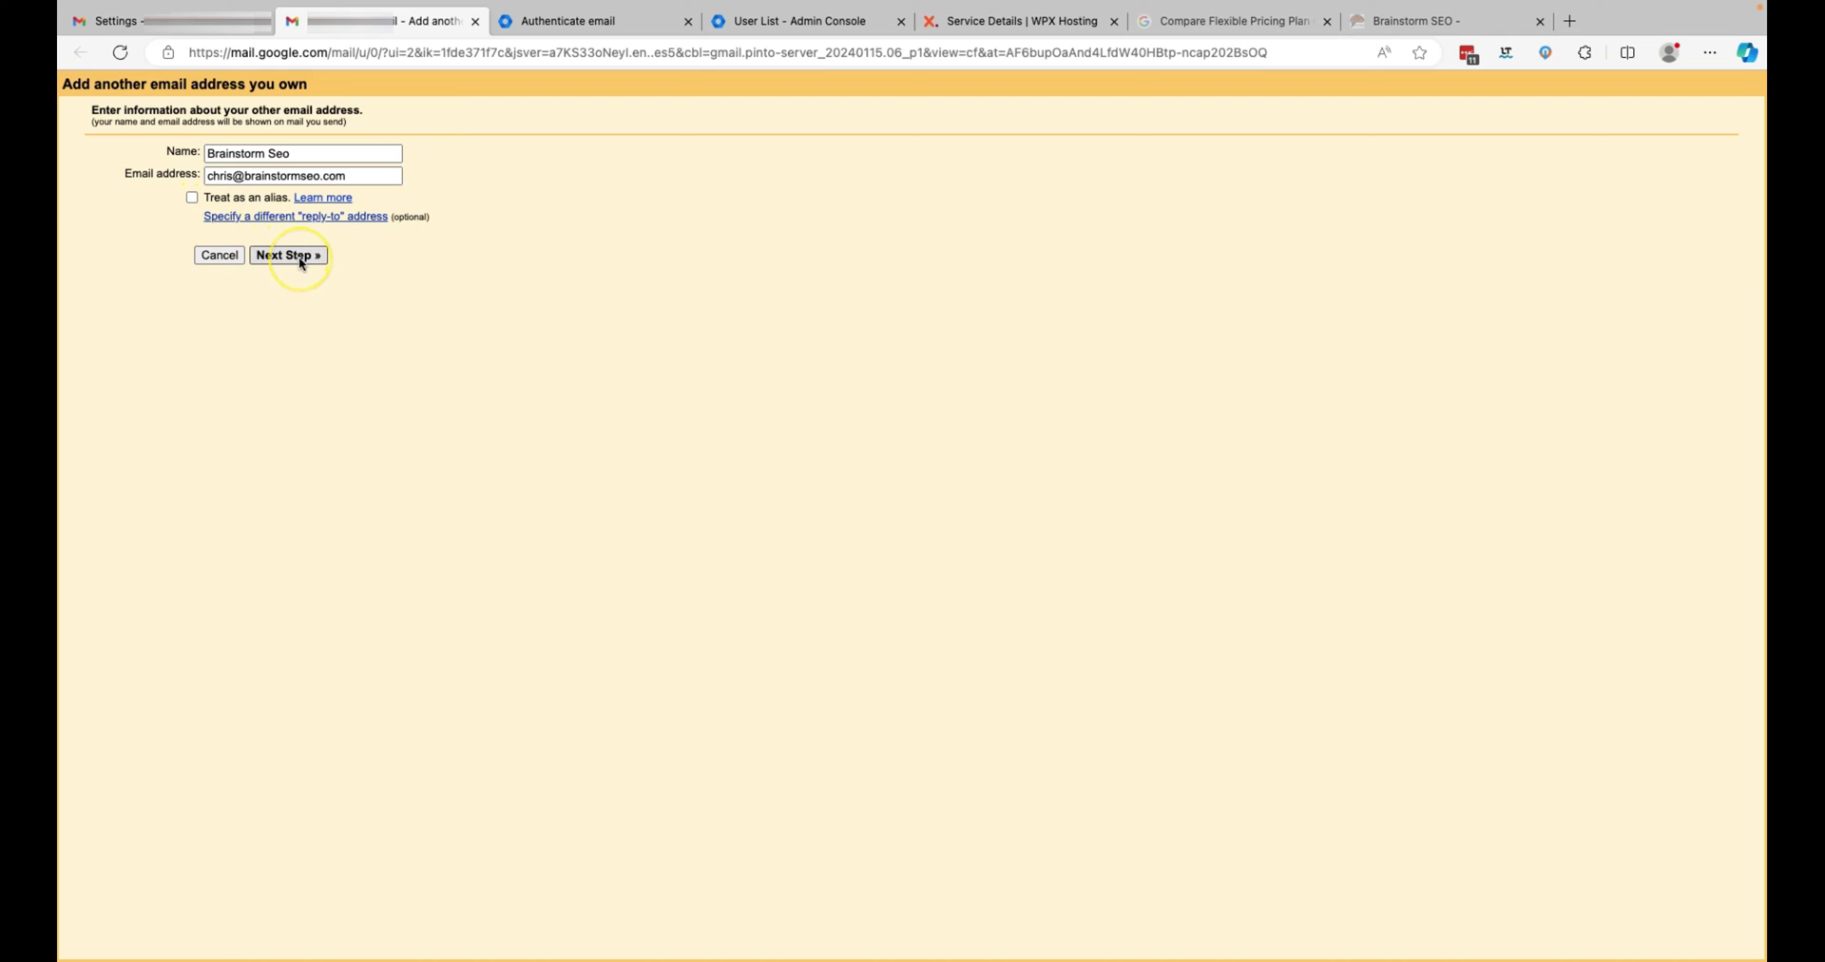
pyautogui.click(301, 262)
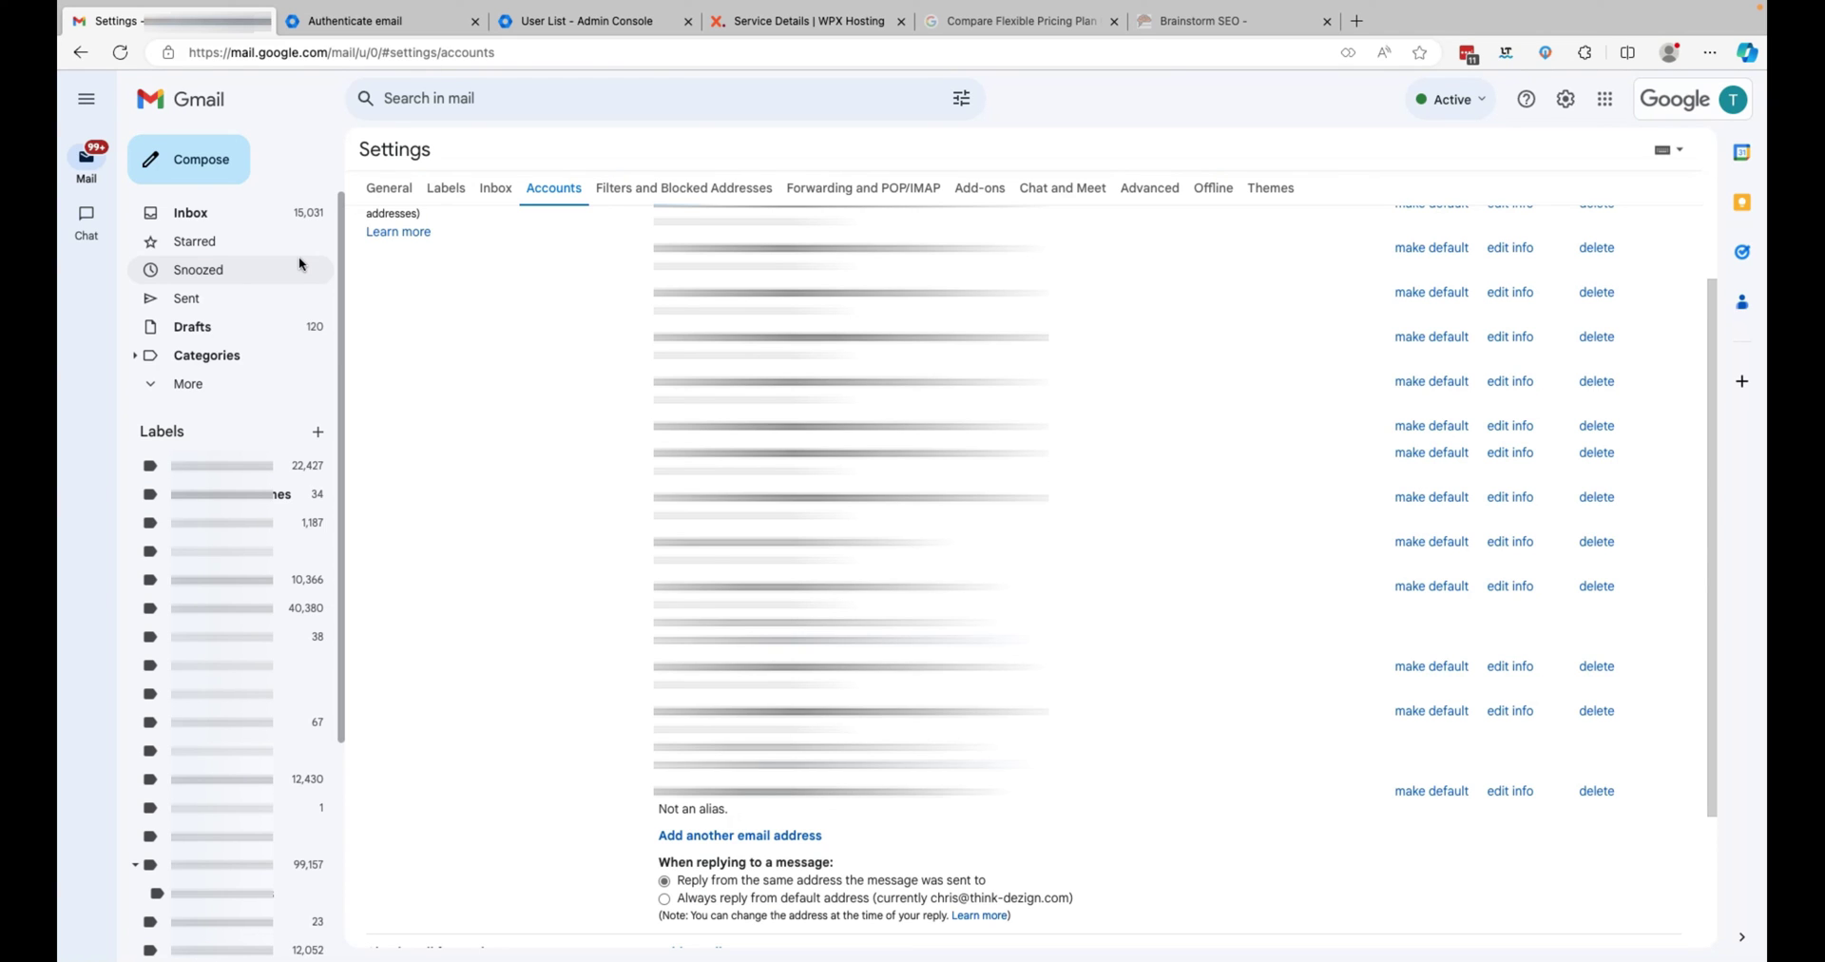
# - Compose a new message from the Brainstorm Seo brainstormseo.com address and begin writing the body
pyautogui.click(211, 167)
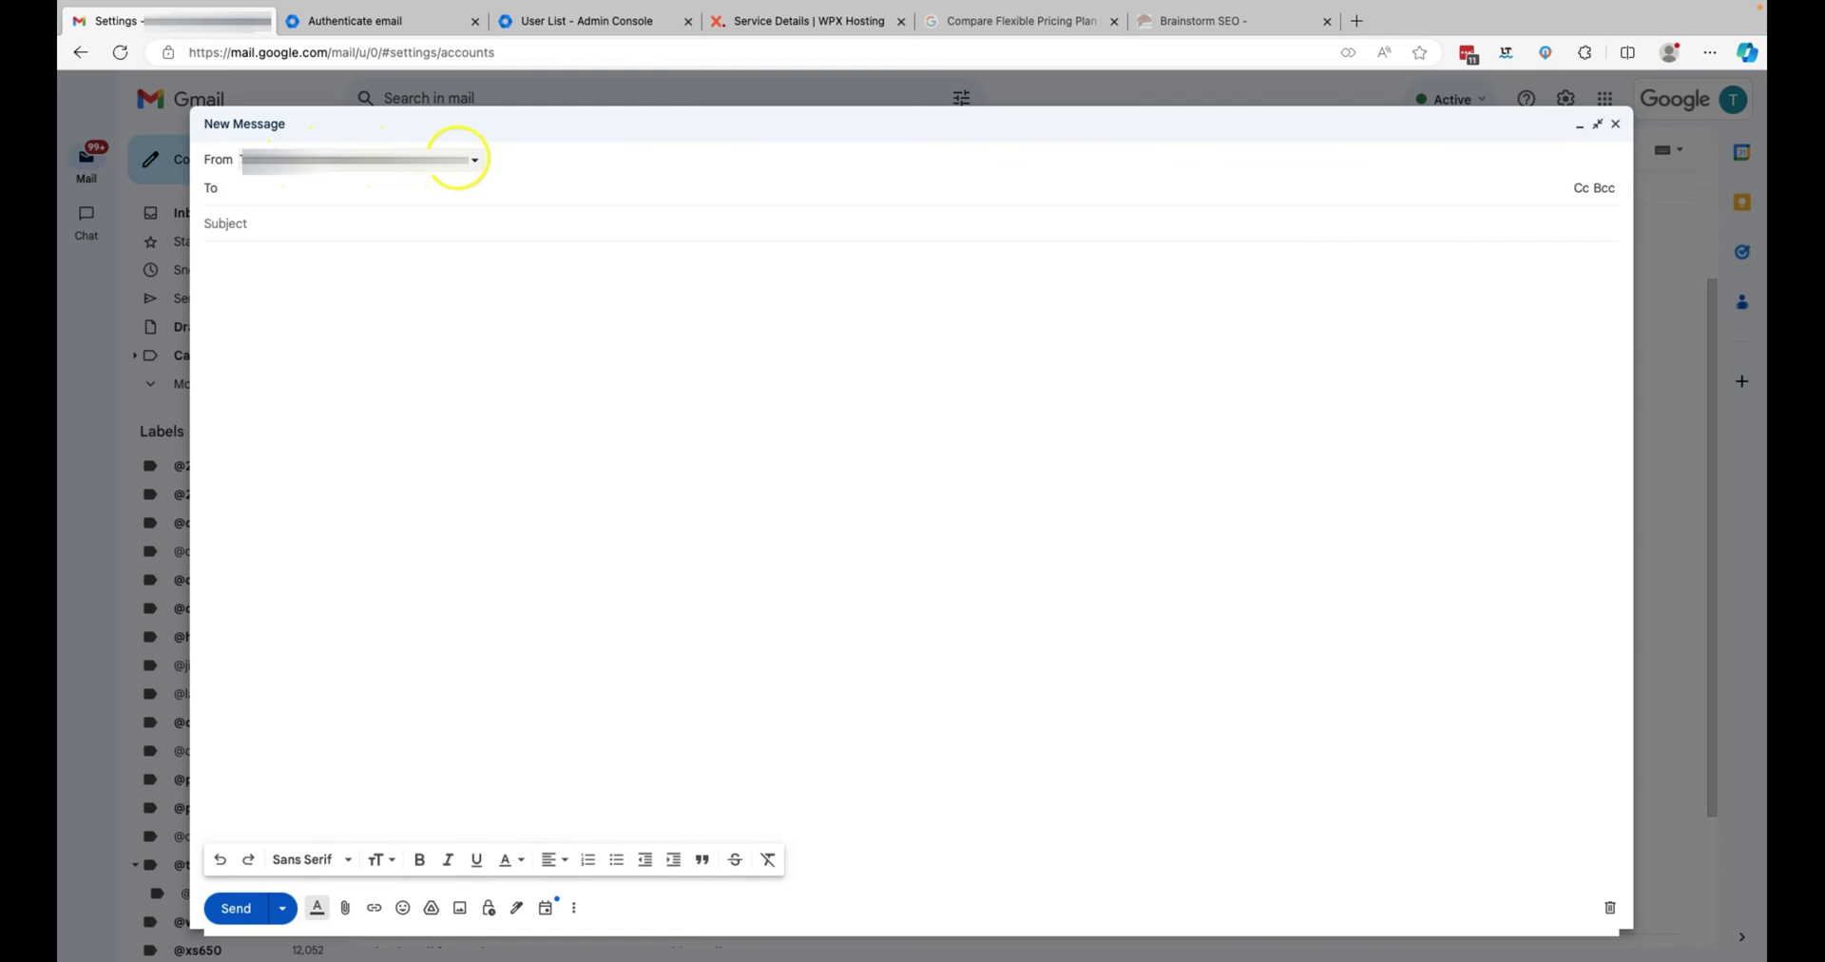
pyautogui.click(475, 162)
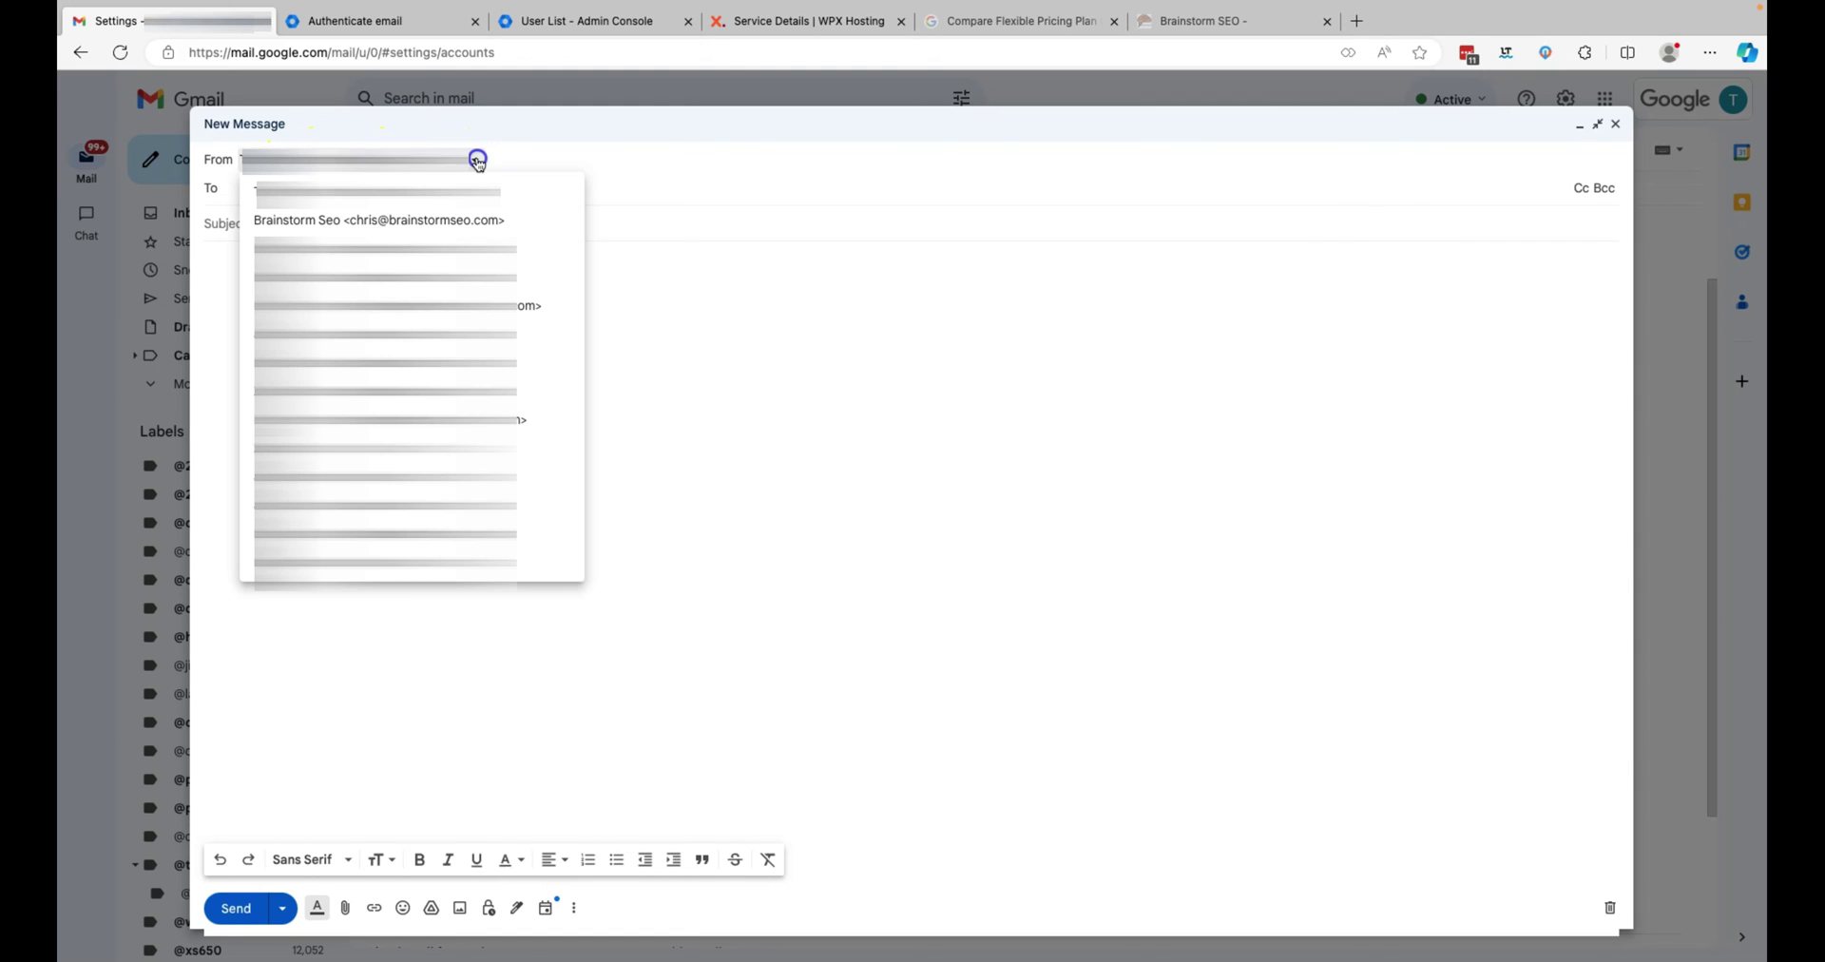
pyautogui.click(469, 220)
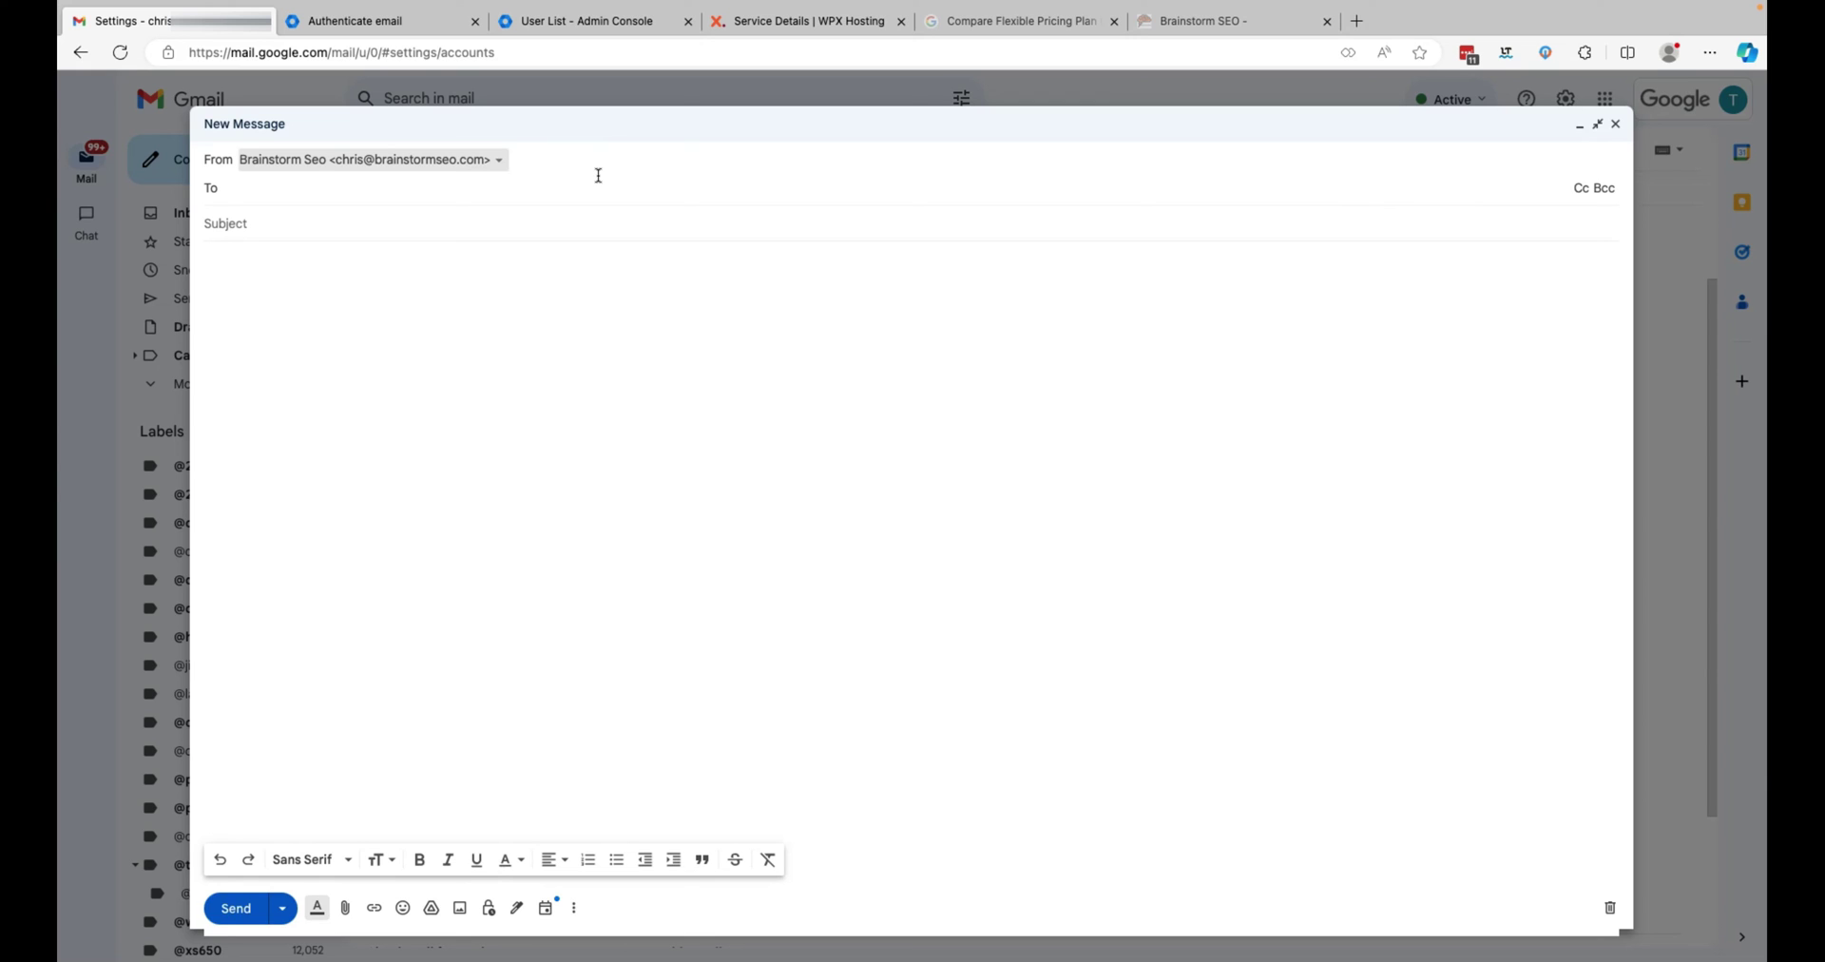
pyautogui.click(715, 289)
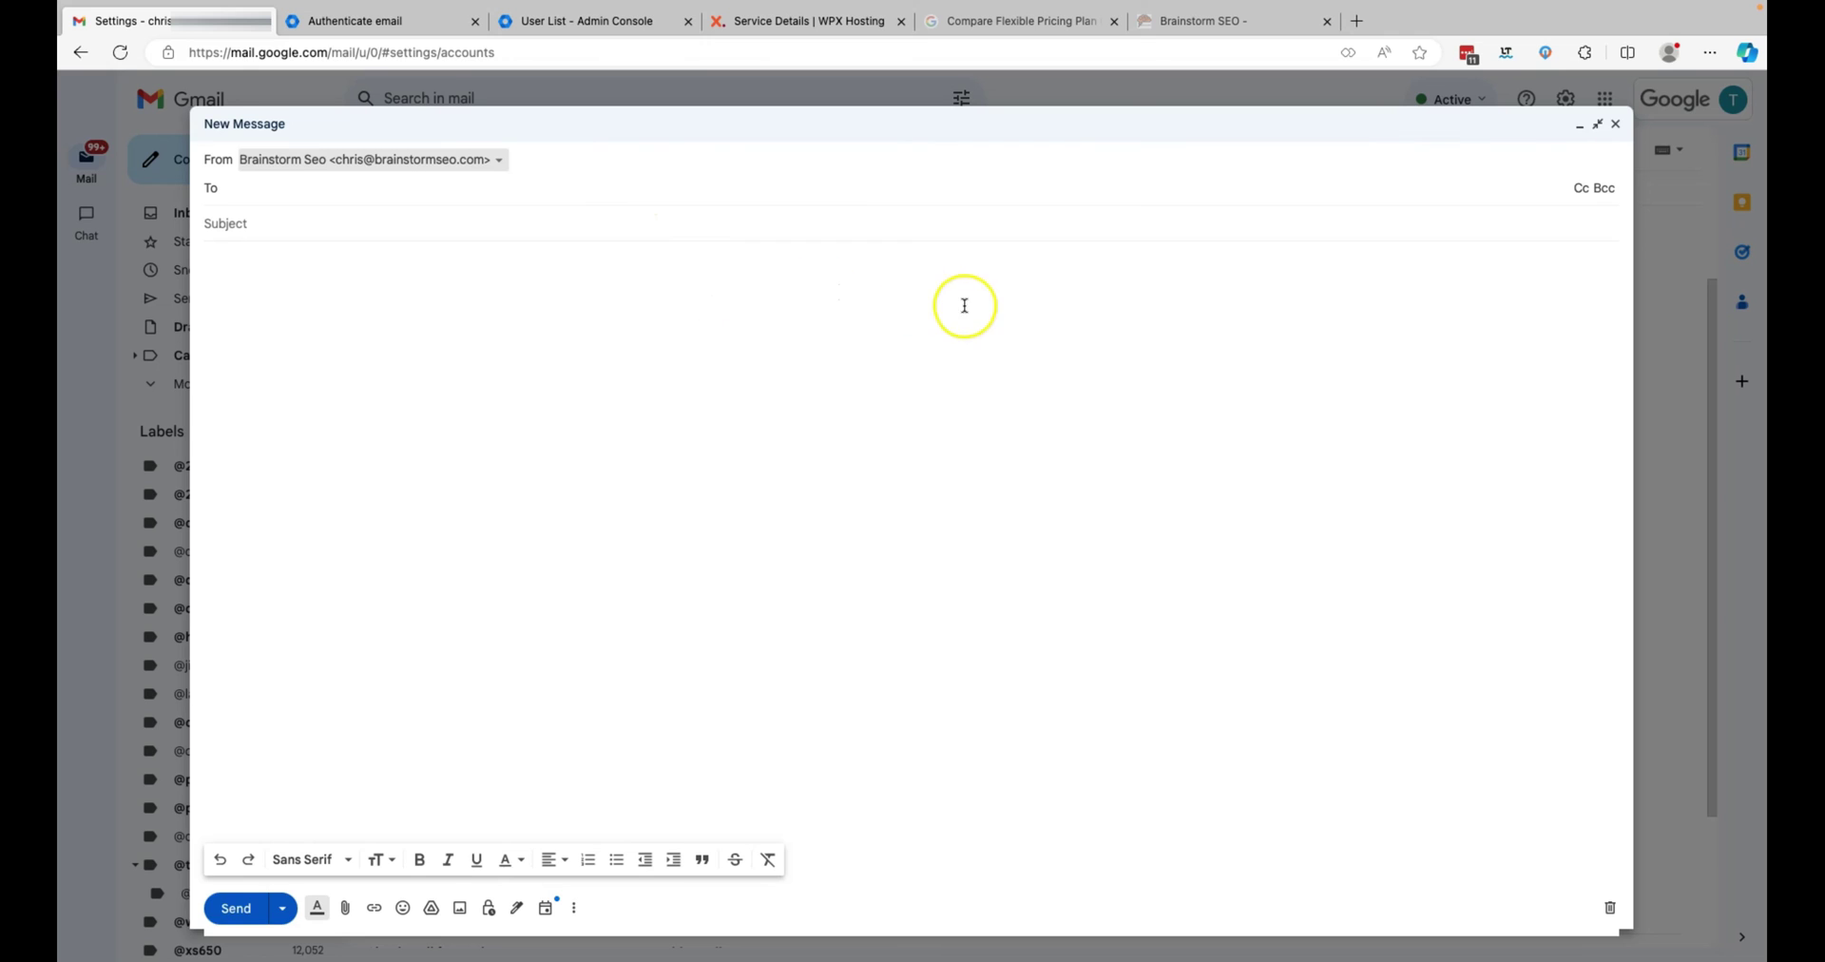